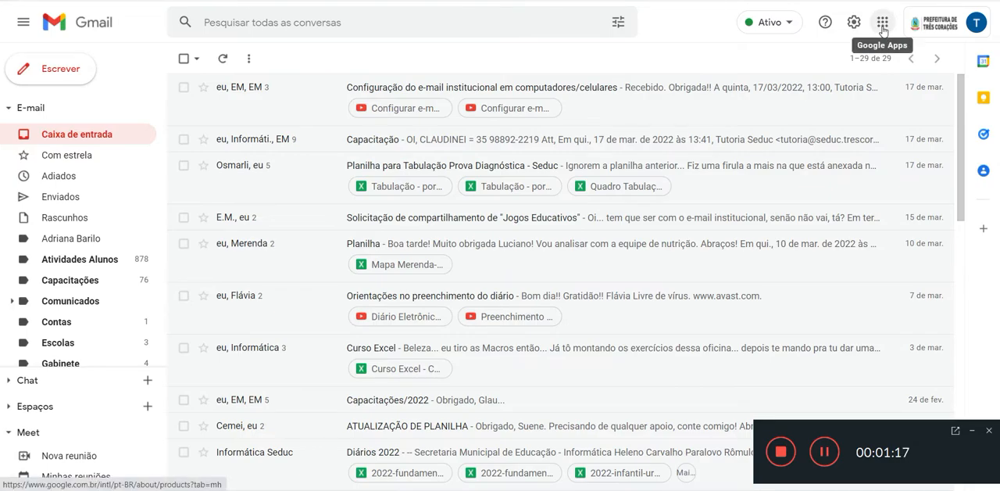
# Step: Switch from Gmail to Google Forms and create a new blank form
pyautogui.click(882, 29)
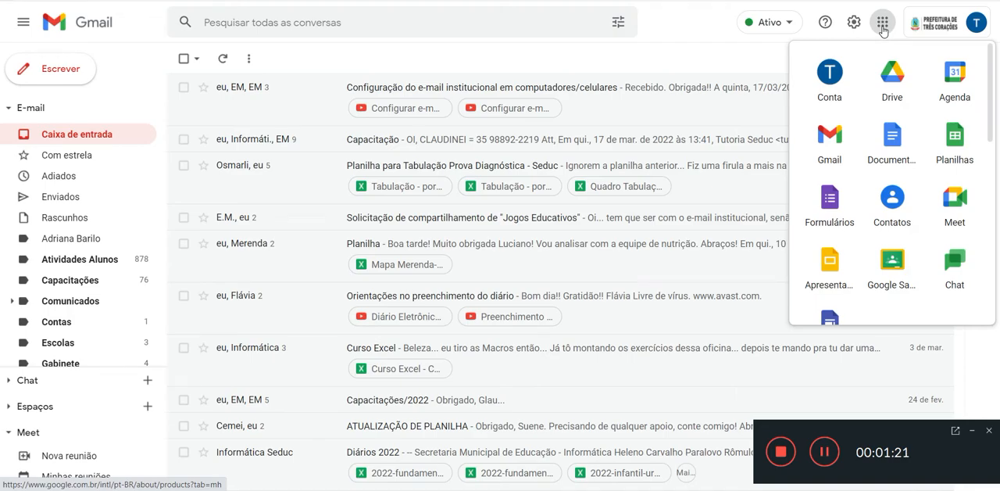
pyautogui.click(830, 205)
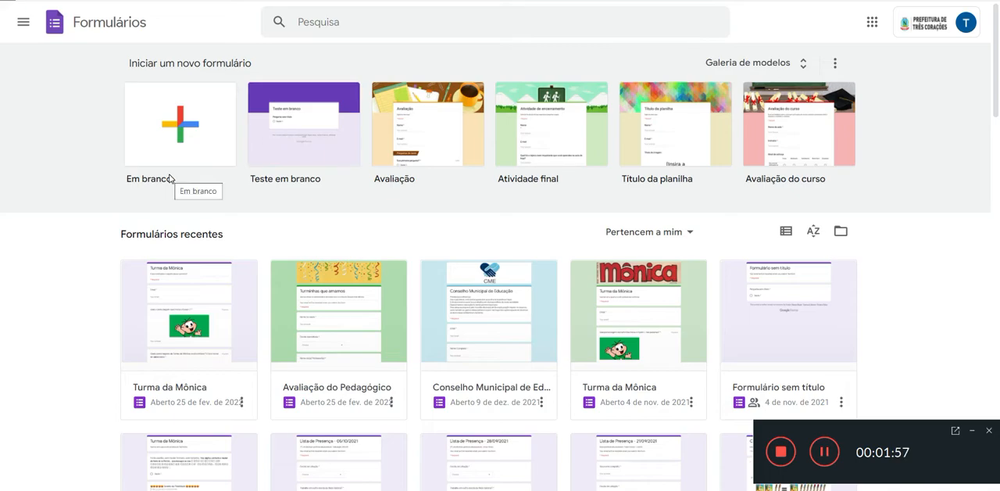
pyautogui.click(180, 127)
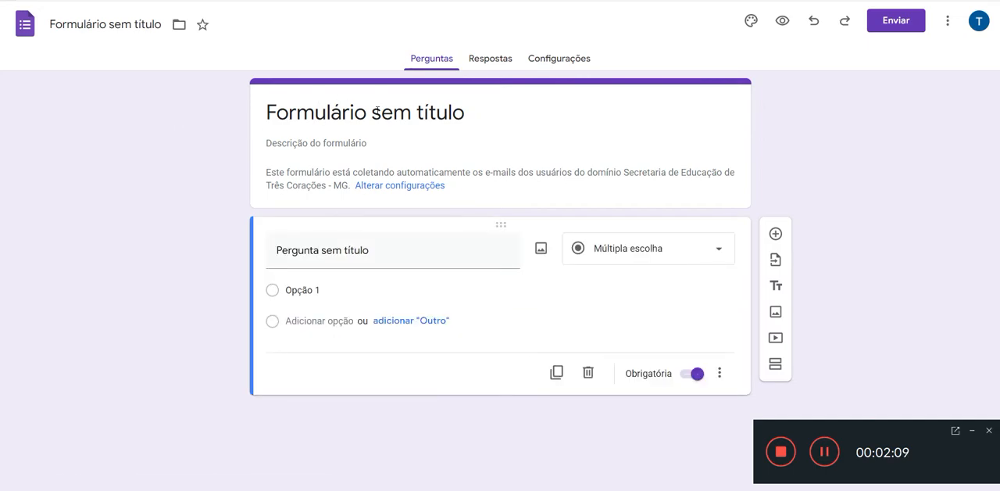
# Step: Title the untitled form "Histórias em Quadrinhos e outros"
pyautogui.click(376, 111)
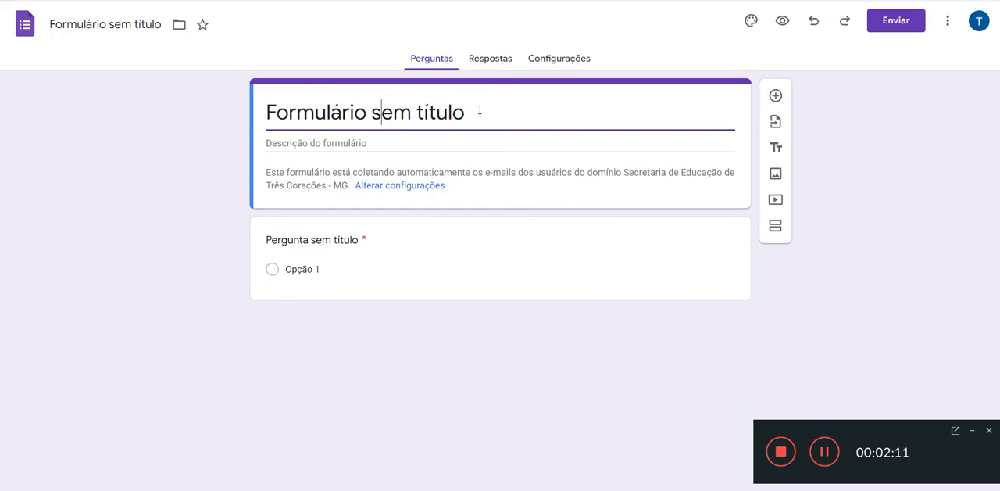
pyautogui.moveTo(478, 109); pyautogui.dragTo(208, 145)
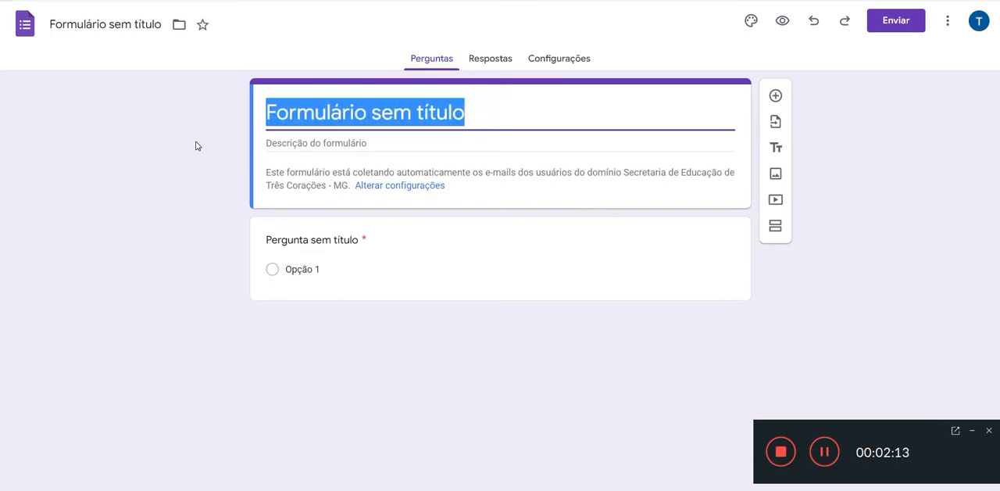
pyautogui.write('his')
pyautogui.press('BackSpace')
pyautogui.press('BackSpace')
pyautogui.press('BackSpace')
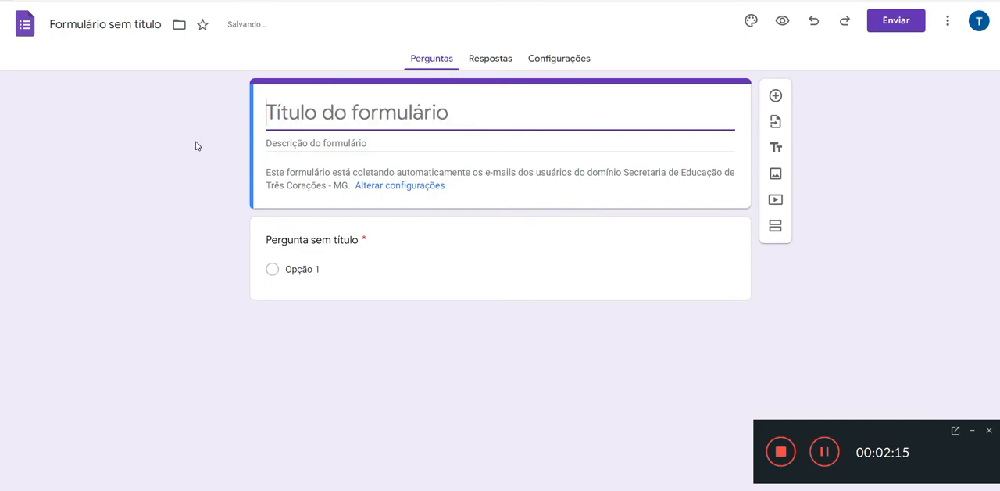
pyautogui.write('Hist')
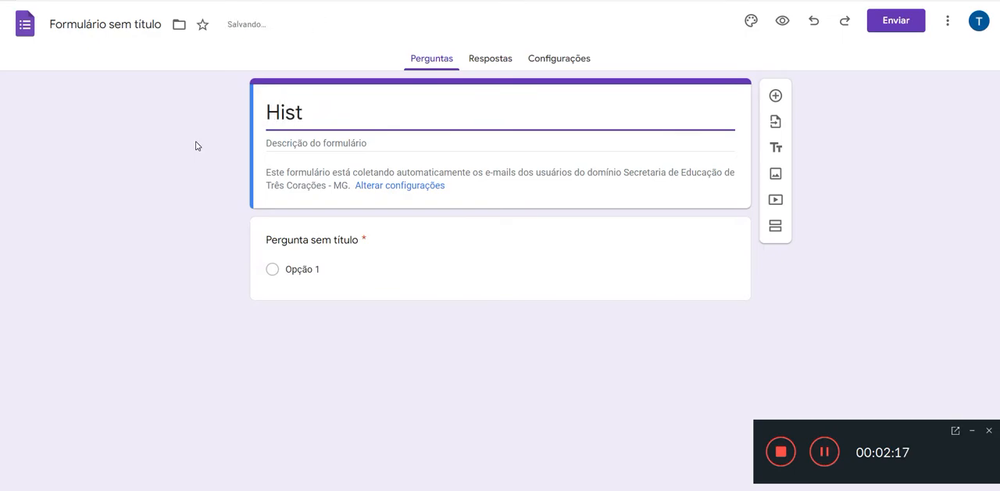
pyautogui.write('órias em Q')
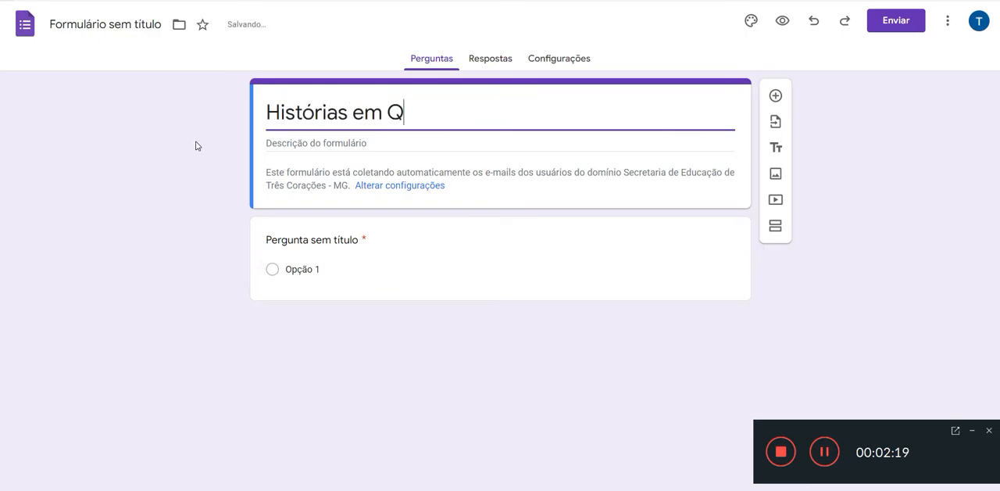
pyautogui.write('uadrinhos')
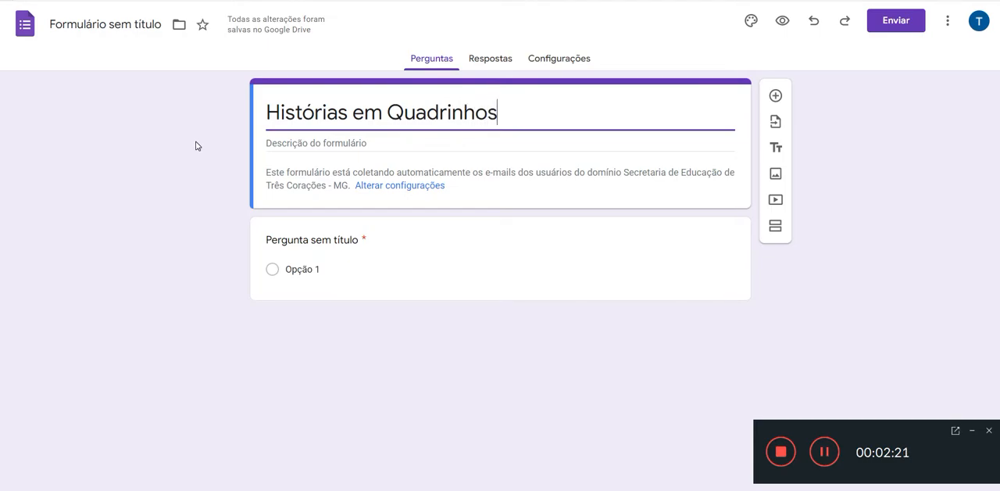
pyautogui.write(' e outr')
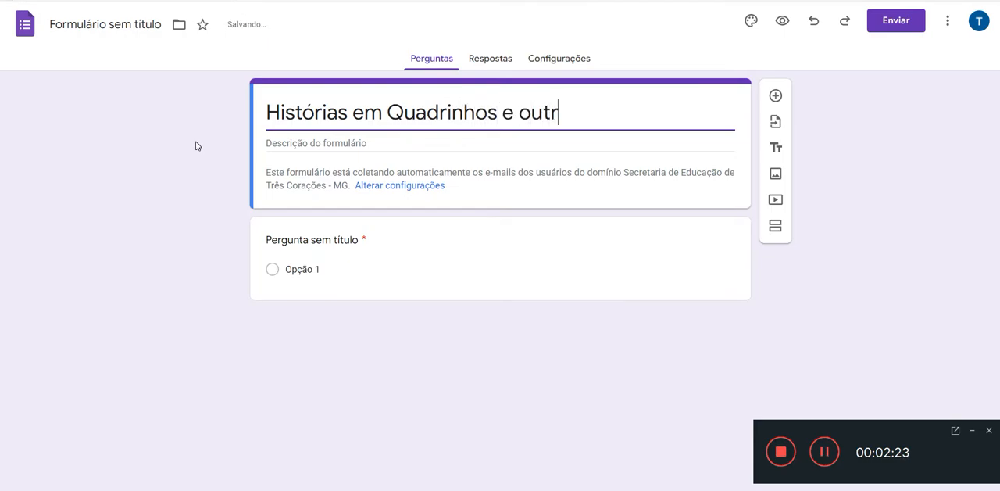
pyautogui.write('os')
# Step: Replace the whole form title with "Personagens Infantis"
pyautogui.hotkey('ctrl', 'shift', 'Left')
pyautogui.hotkey('ctrl', 'shift', 'Left')
pyautogui.hotkey('ctrl', 'shift', 'Left')
pyautogui.hotkey('ctrl', 'shift', 'Left')
pyautogui.hotkey('ctrl', 'shift', 'Left')
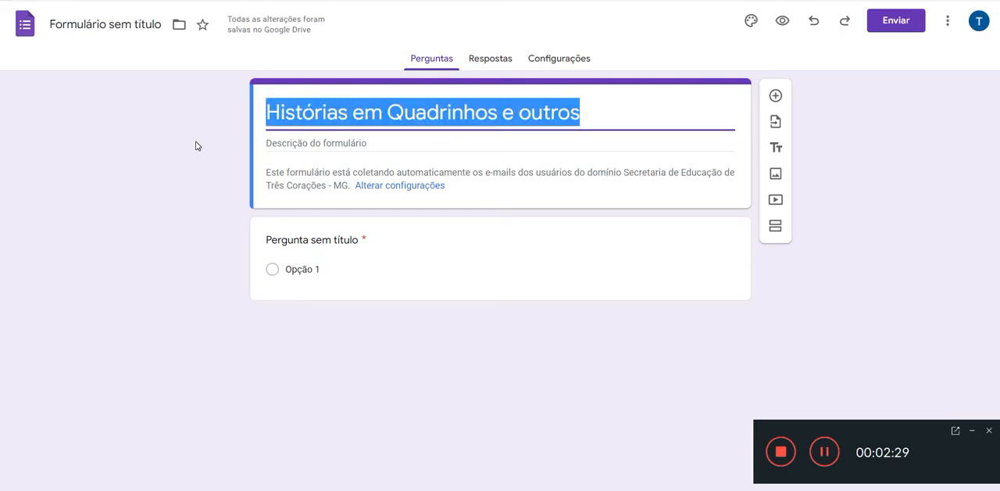
pyautogui.write('Per')
pyautogui.write('son')
pyautogui.press('BackSpace')
pyautogui.write('onag')
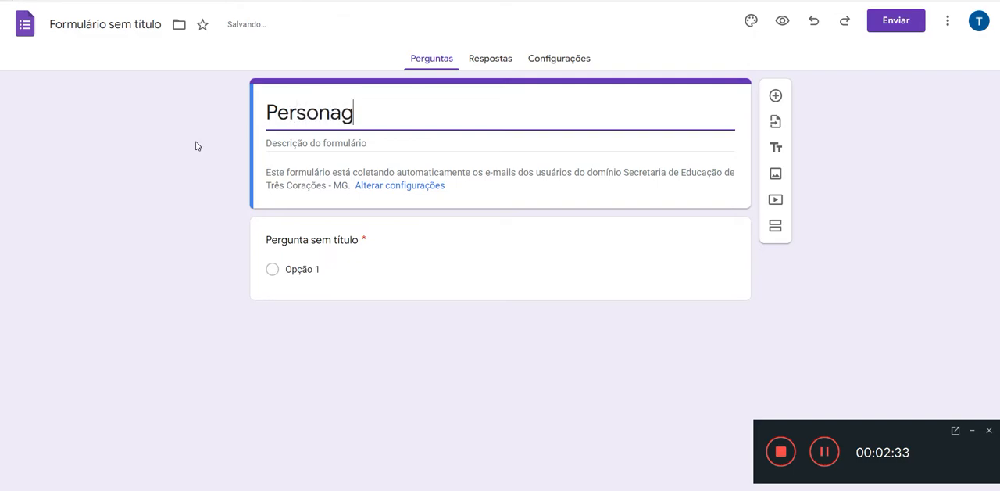
pyautogui.write('ens Infantis')
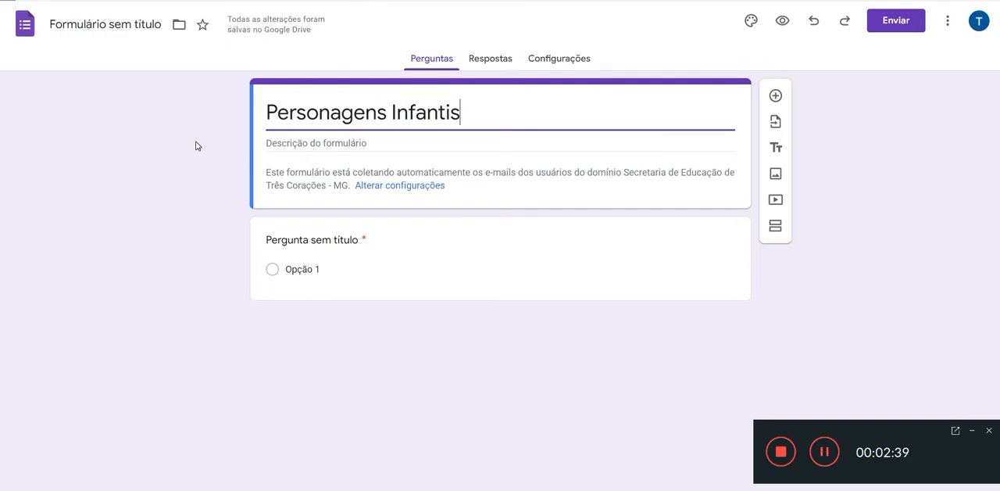
# Step: Set the form description to "Queremos saber como a criança se sente em relação a revistas em quadrinhos, ou outro tipo de mídia."
pyautogui.click(324, 143)
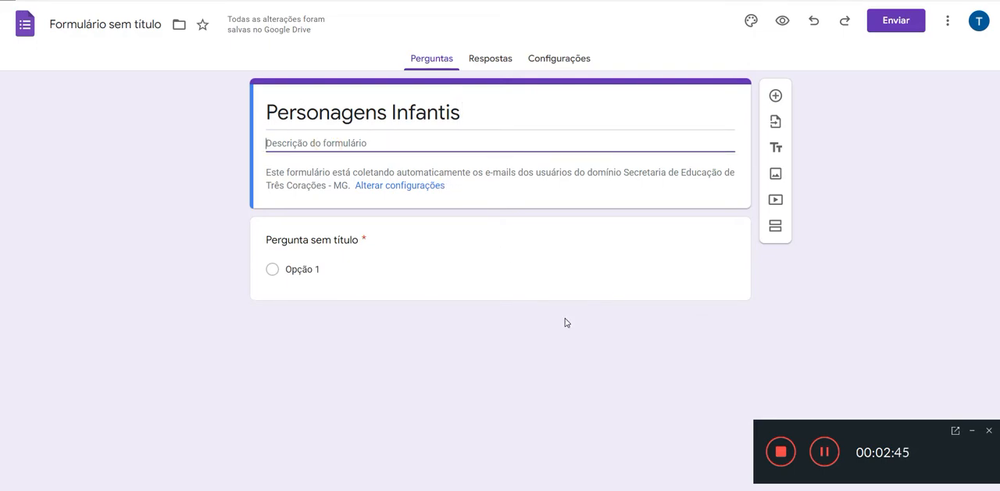
pyautogui.write('Queremos sa')
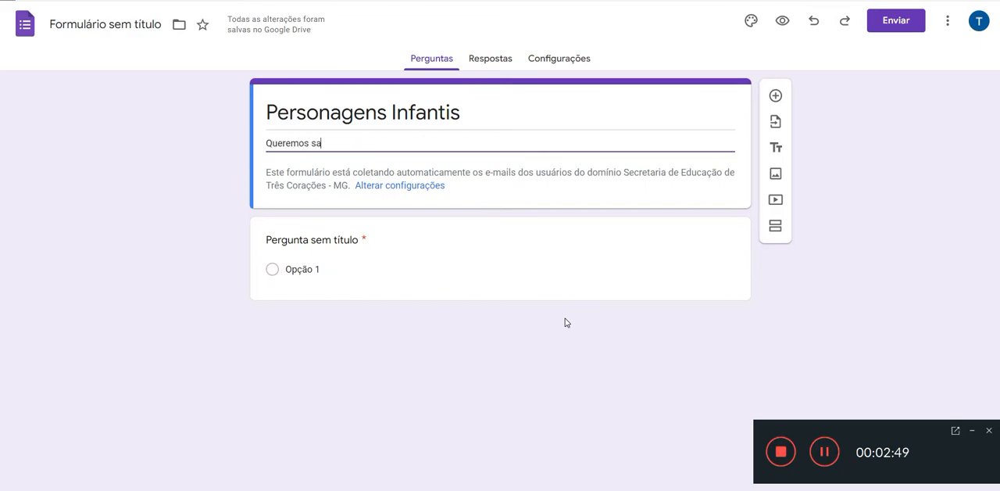
pyautogui.write('ber como a criança se sent')
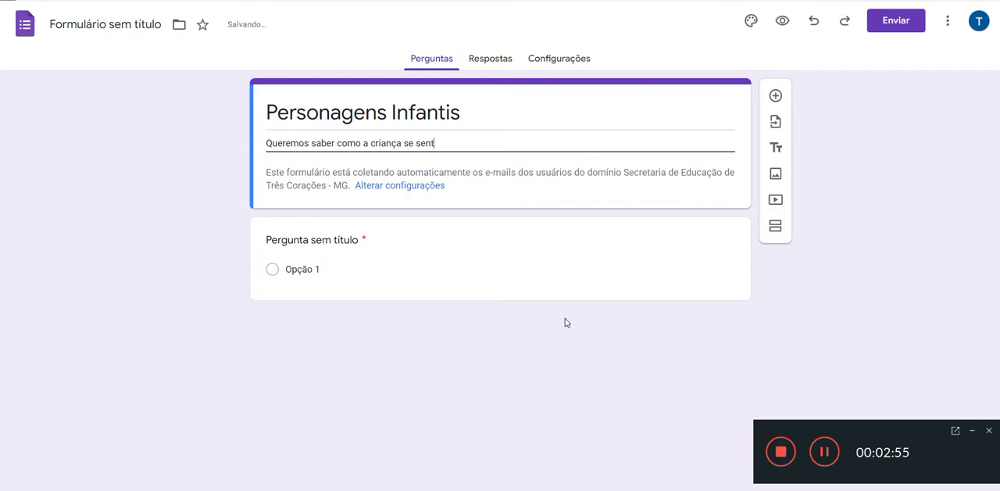
pyautogui.write('e em relação a revistas')
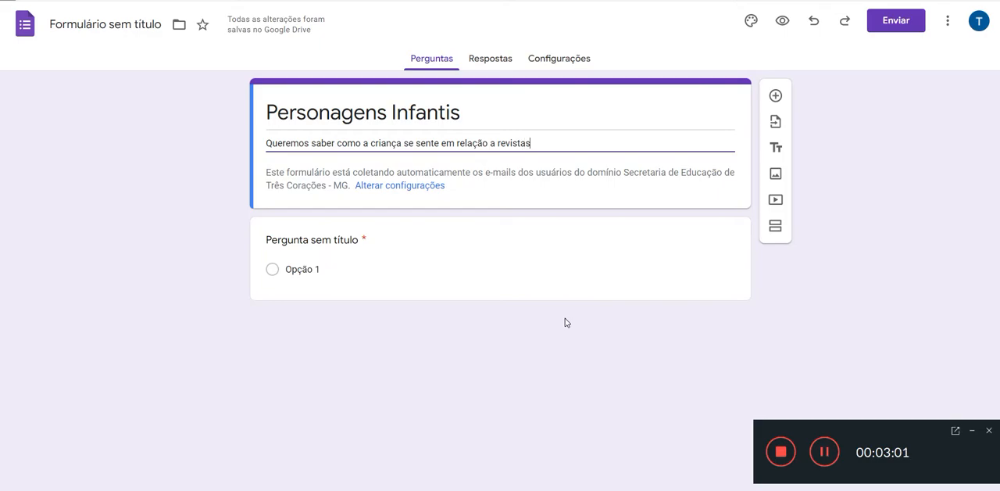
pyautogui.write(' em qauadrinhos, ou ')
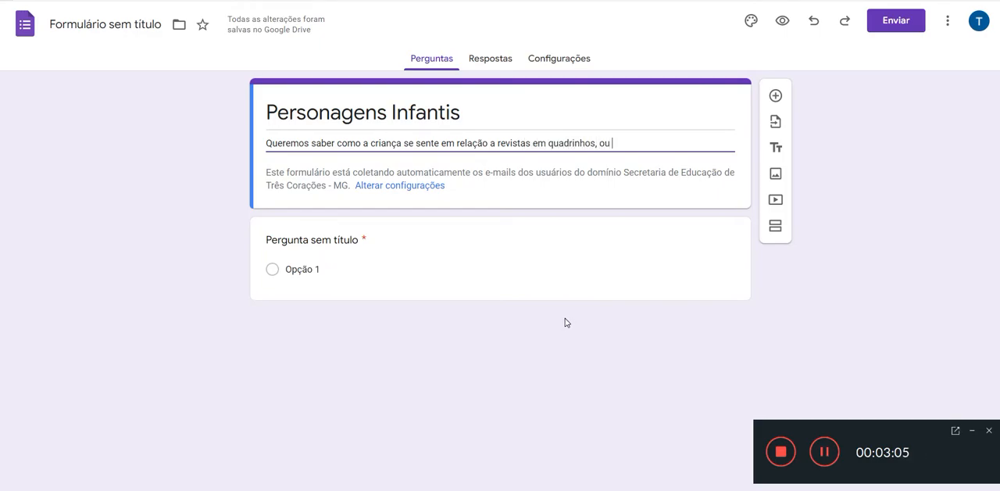
pyautogui.write('outro t')
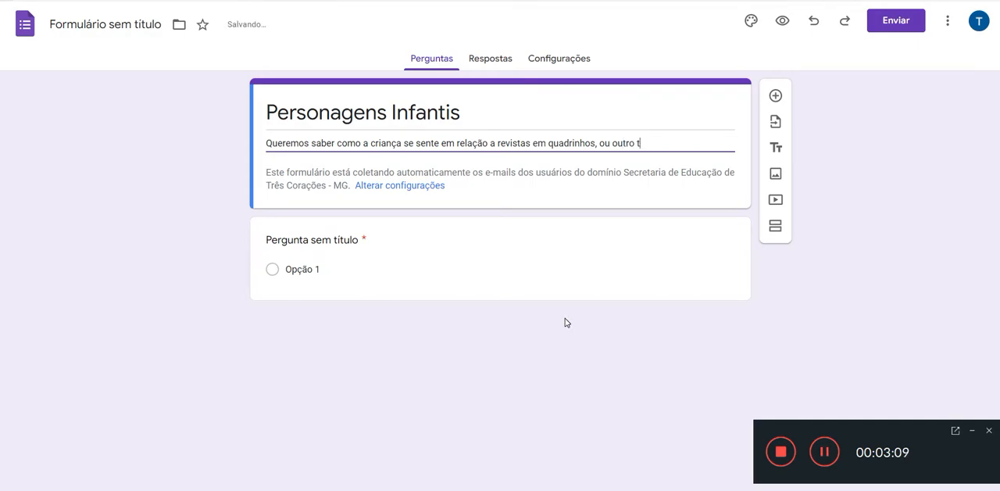
pyautogui.write('ipo de mídia.')
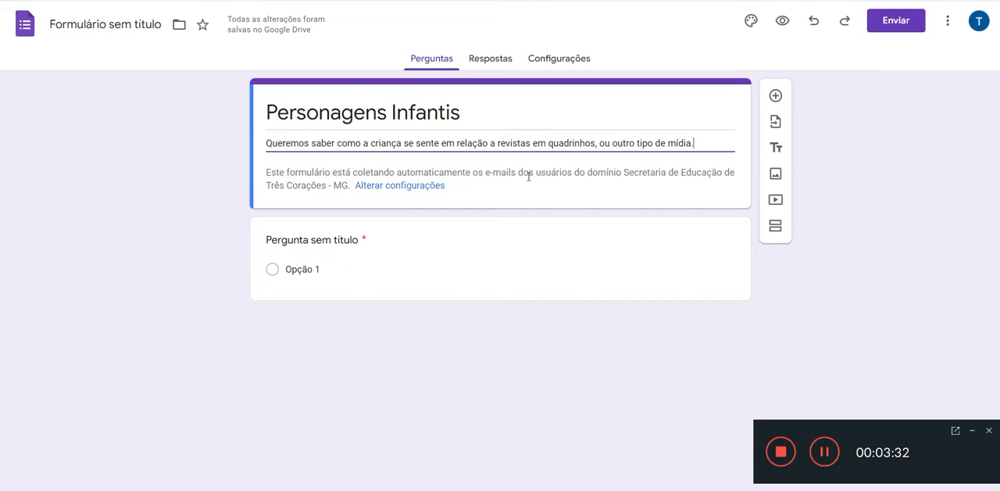
# Step: In the form's response settings, turn off e-mail address collection and the restriction to the organization's users, and return to the questions
pyautogui.click(438, 186)
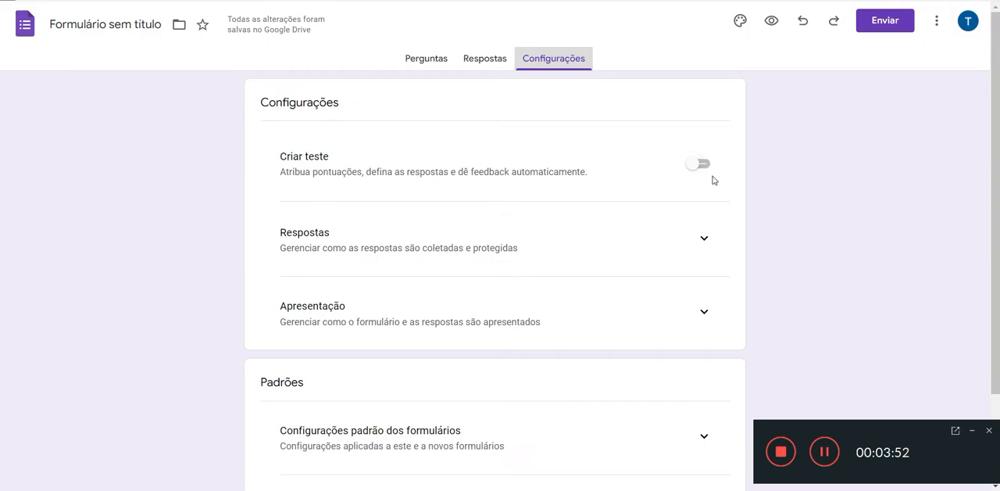
pyautogui.click(706, 246)
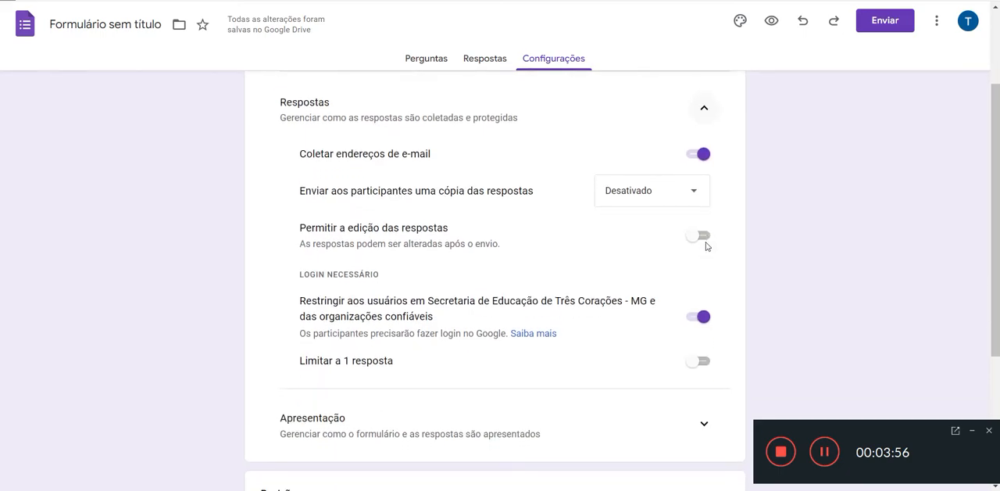
pyautogui.scroll(1, 353, 134)
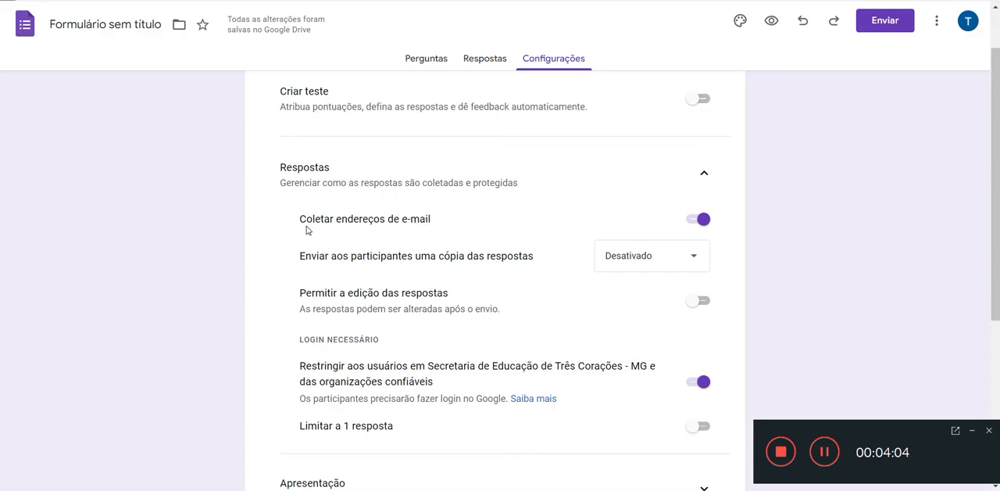
pyautogui.click(691, 226)
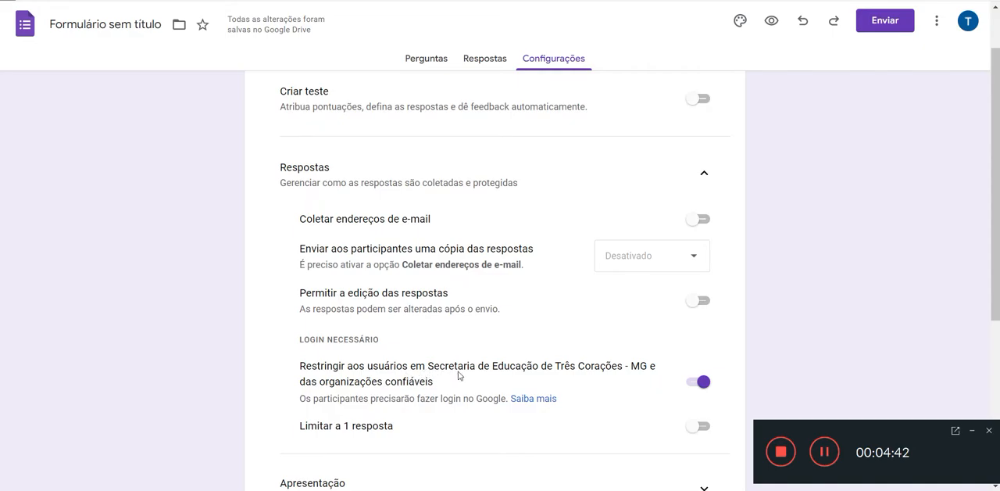
pyautogui.click(706, 383)
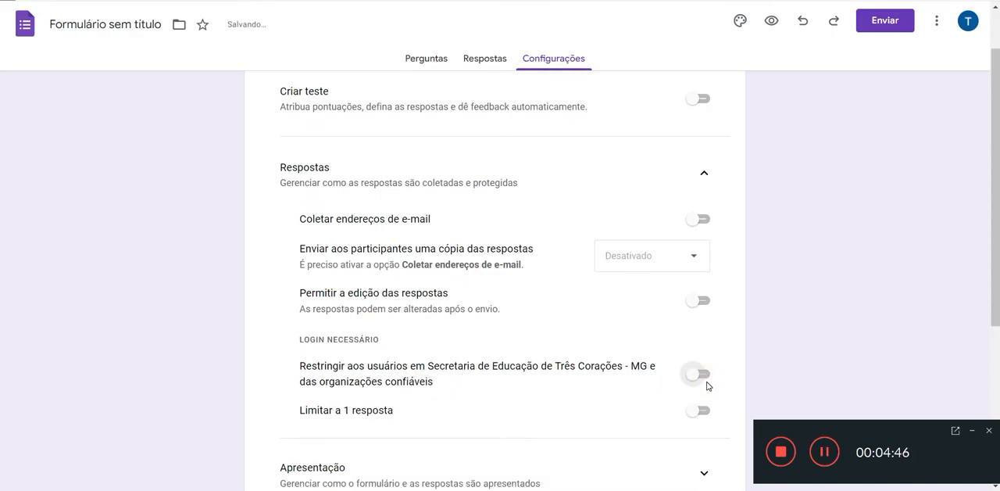
pyautogui.scroll(-4, 707, 385)
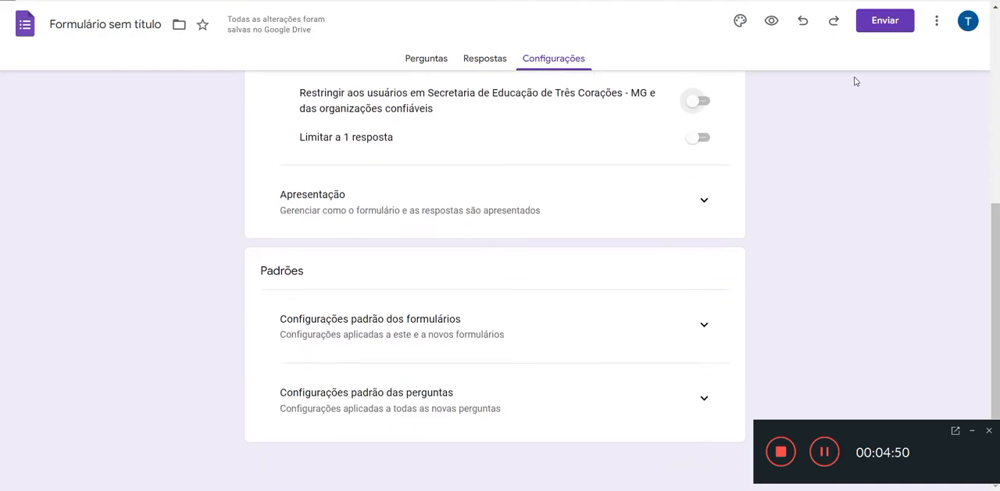
pyautogui.scroll(5, 844, 185)
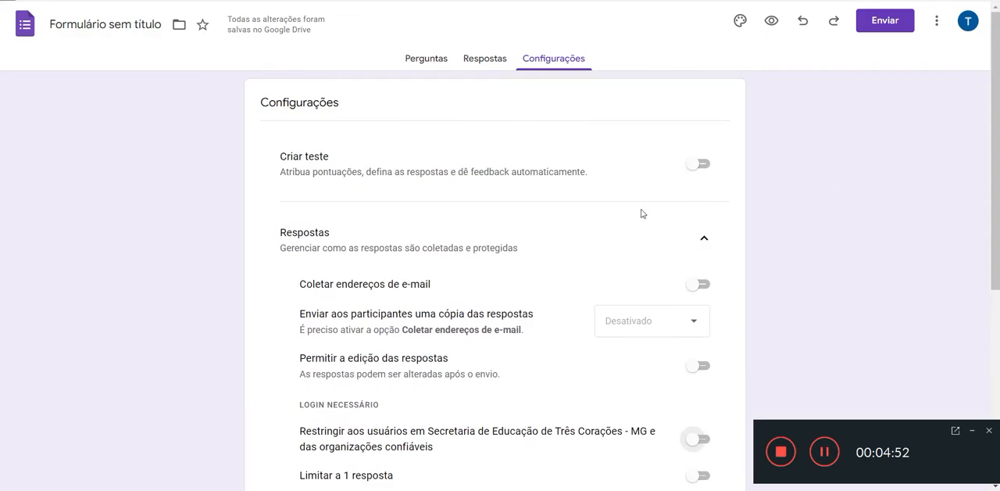
pyautogui.click(425, 59)
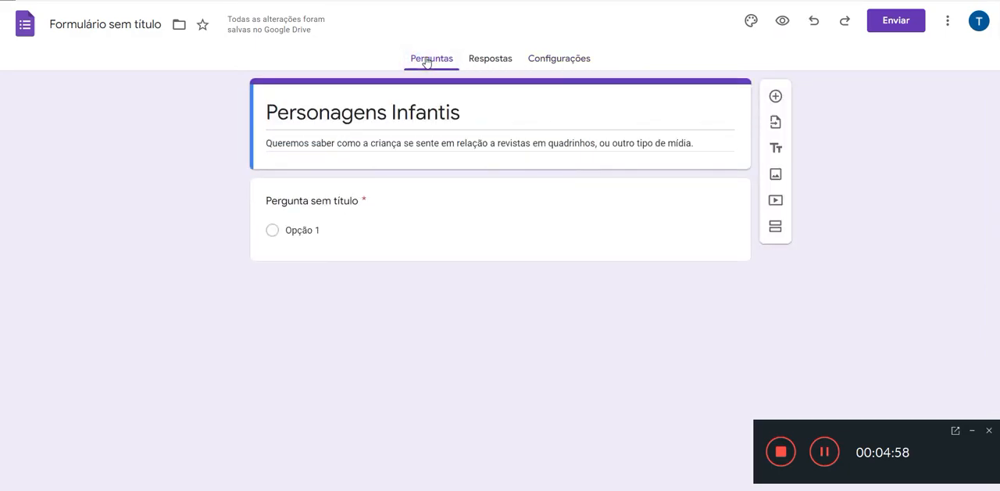
# Step: Rename the form file to match its title, "Personagens Infantis"
pyautogui.moveTo(467, 114); pyautogui.dragTo(260, 128)
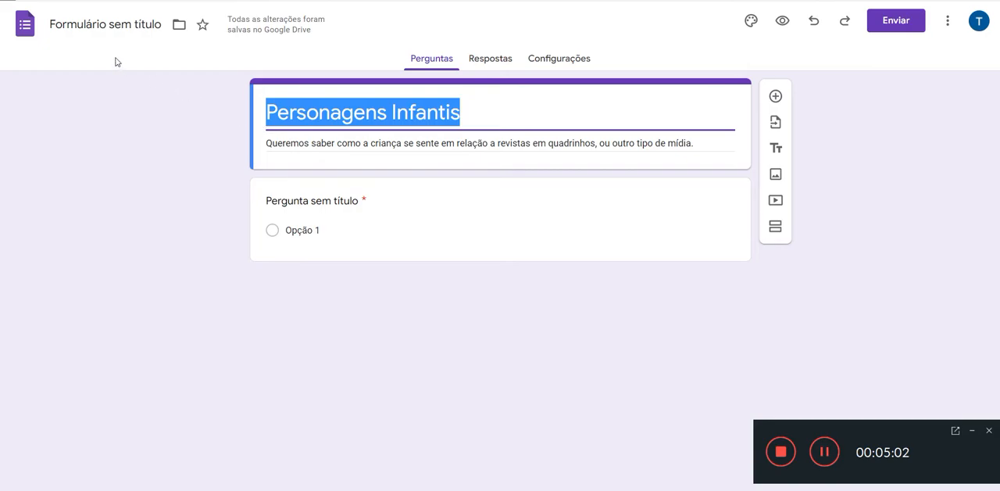
pyautogui.click(113, 26)
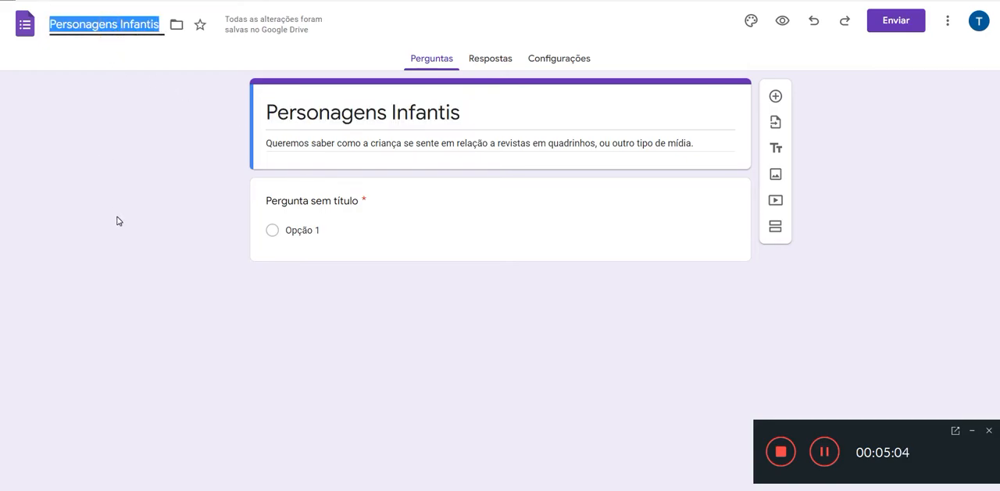
pyautogui.click(483, 115)
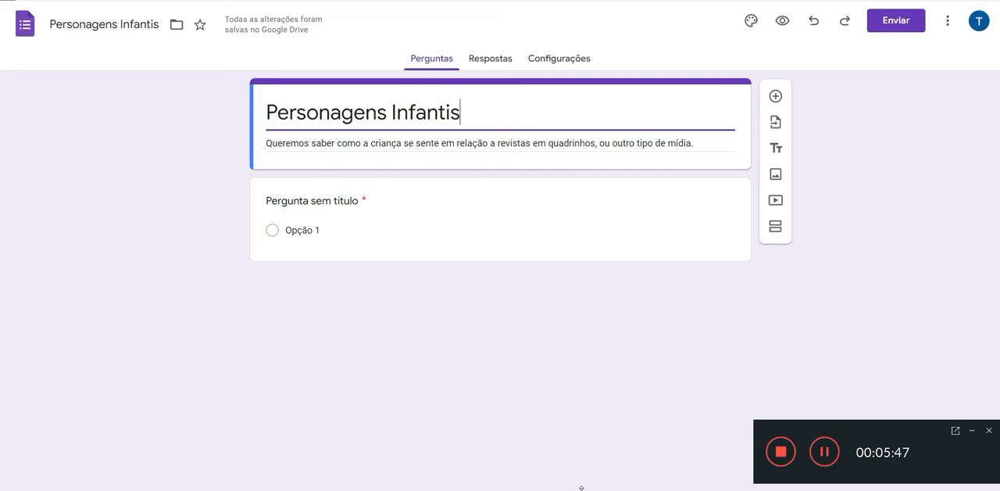
# Step: Copy "Nome do aluno" from the question list in the Notepad file and paste it as the untitled first question's text in the form
pyautogui.click(531, 449)
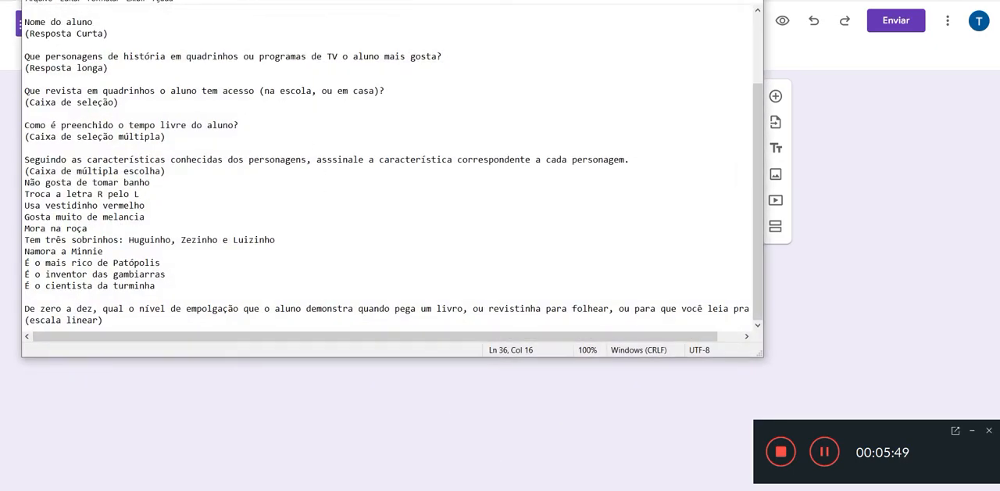
pyautogui.moveTo(94, 22); pyautogui.dragTo(17, 17)
pyautogui.hotkey('ctrl', 'c')
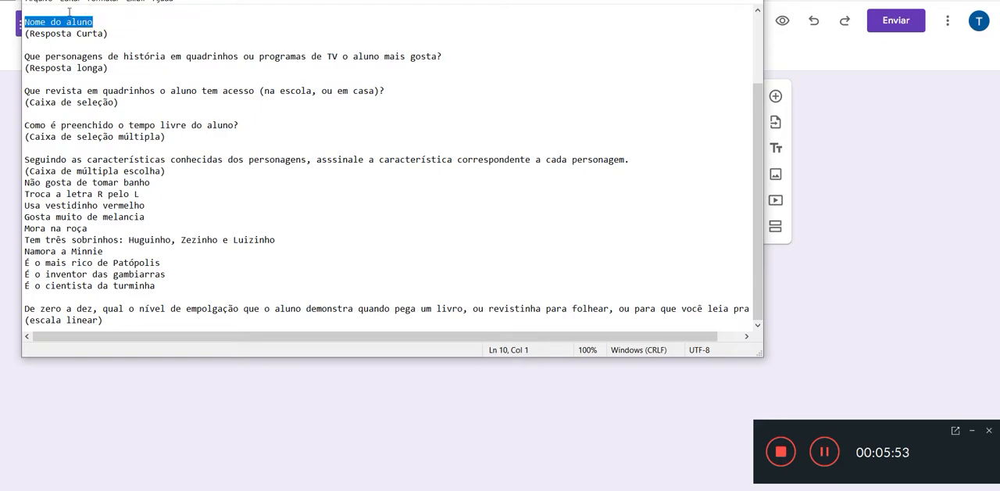
pyautogui.click(782, 47)
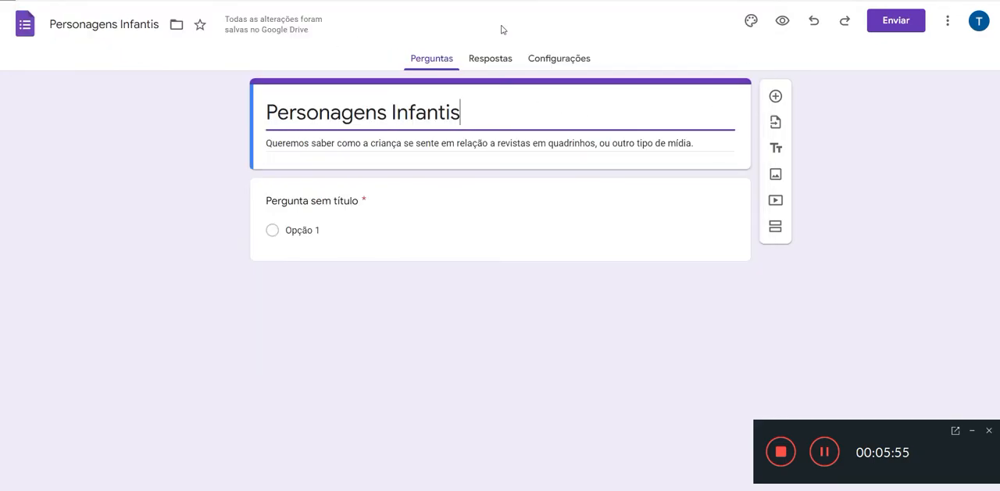
pyautogui.click(317, 201)
pyautogui.hotkey('ctrl', 'v')
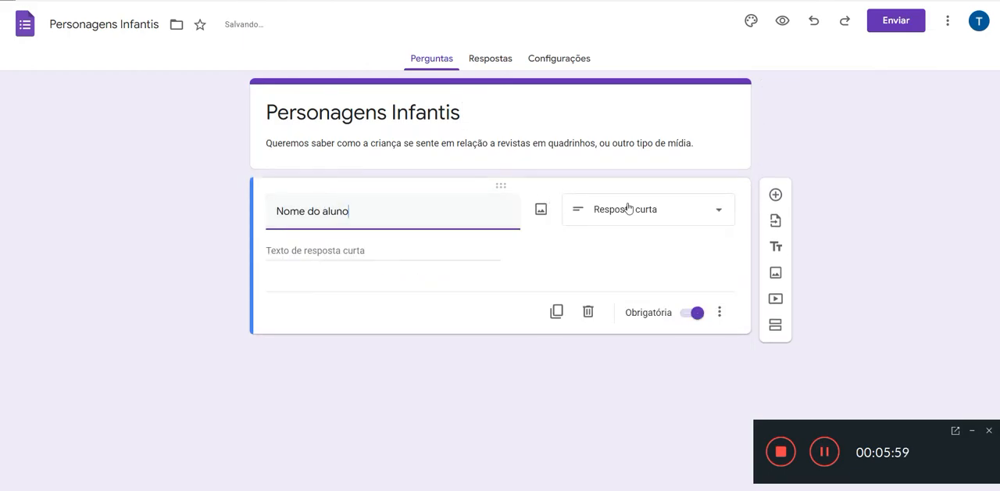
# Step: Choose short answer (Resposta curta) as the type of the "Nome do aluno" question and add a new question below it
pyautogui.click(719, 213)
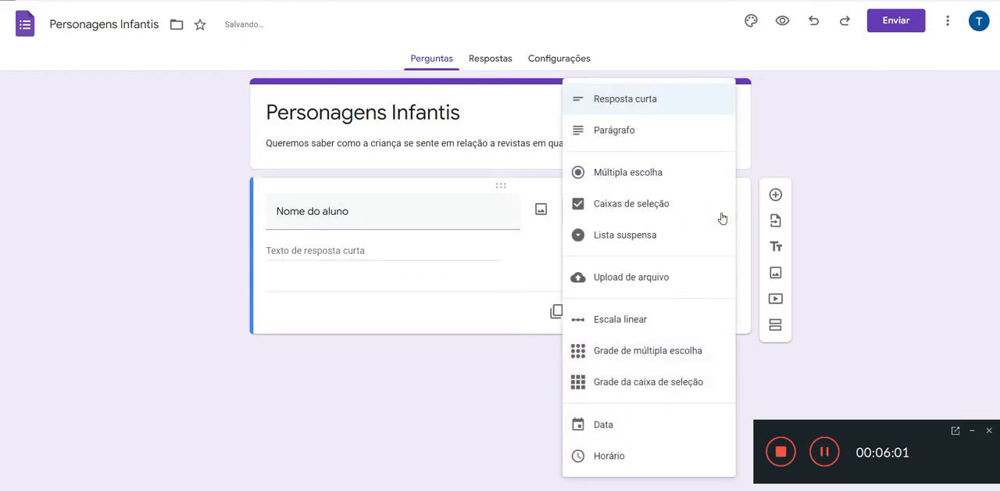
pyautogui.click(643, 99)
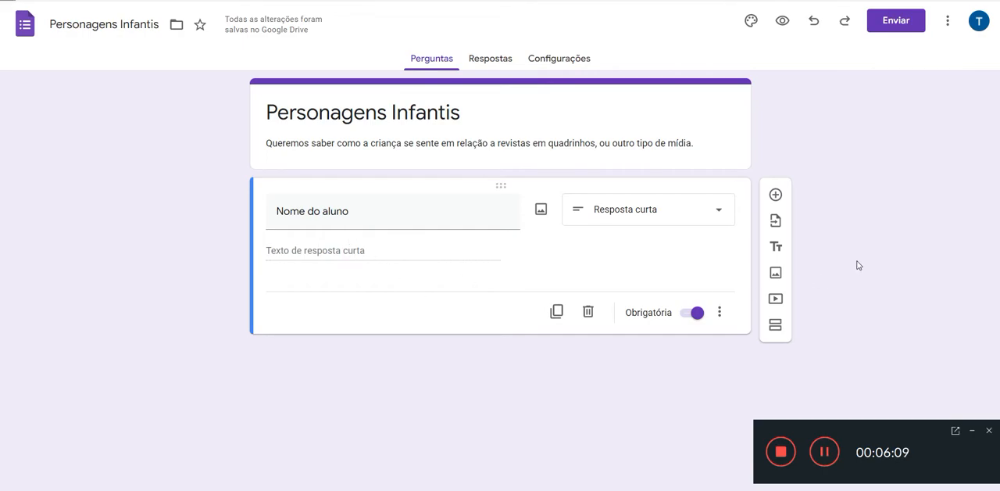
pyautogui.click(775, 195)
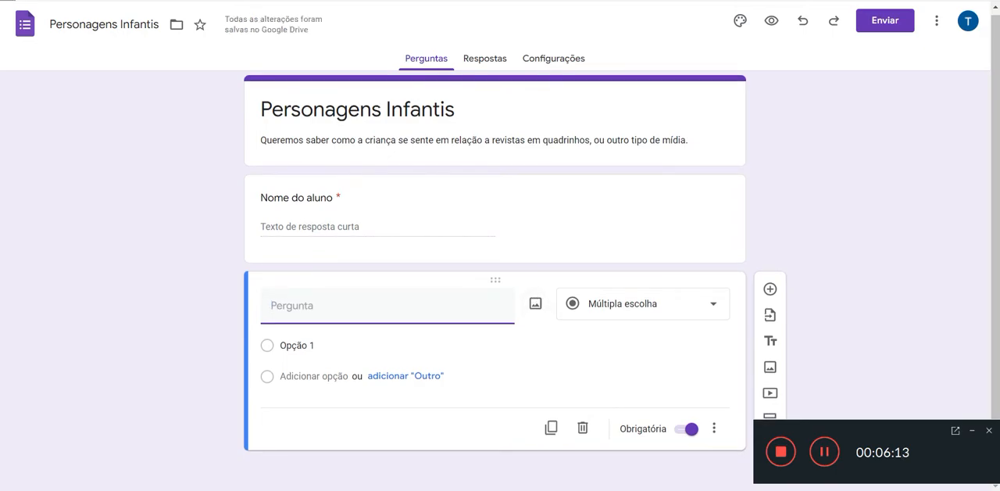
# Step: Copy "Nome do responsável pelo preenchimento da pesquisa" from the Notepad list and paste it over the first question's text in the form
pyautogui.hotkey('alt', 'Tab')
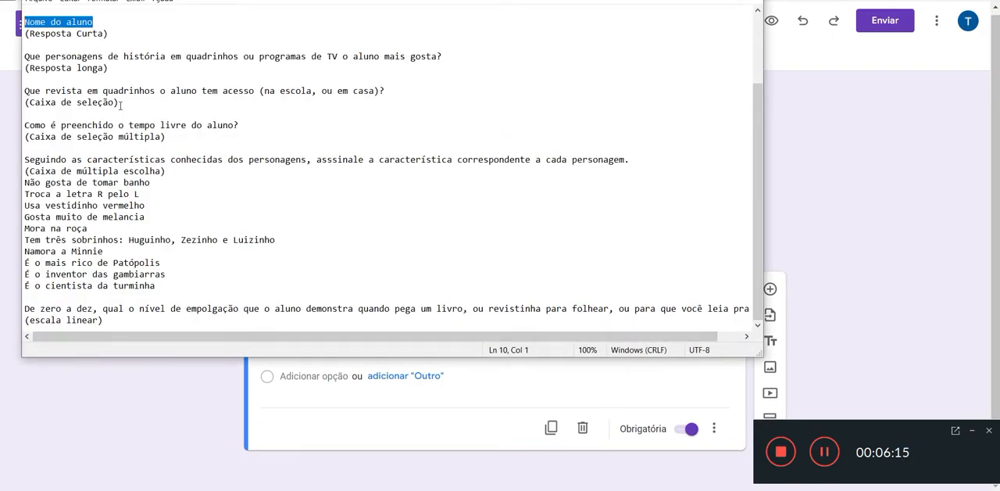
pyautogui.scroll(3, 145, 78)
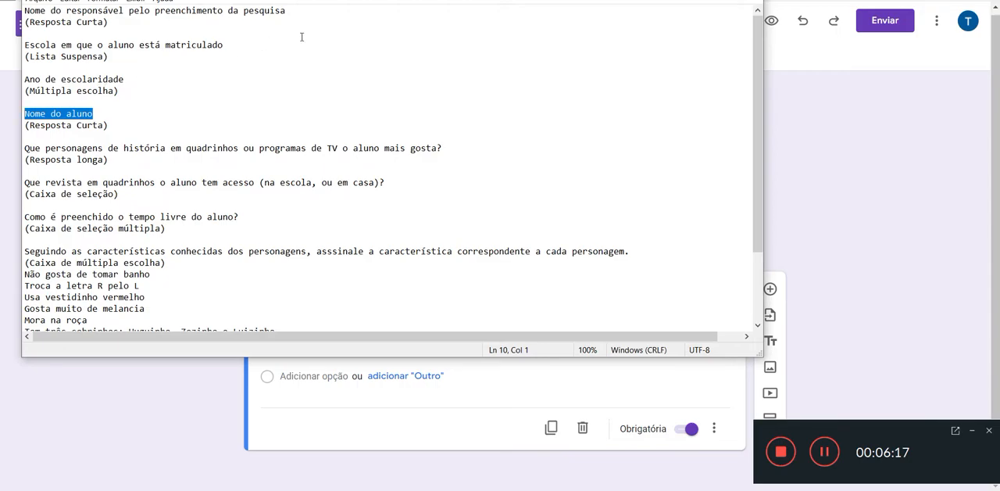
pyautogui.moveTo(292, 7); pyautogui.dragTo(24, 10)
pyautogui.hotkey('ctrl', 'c')
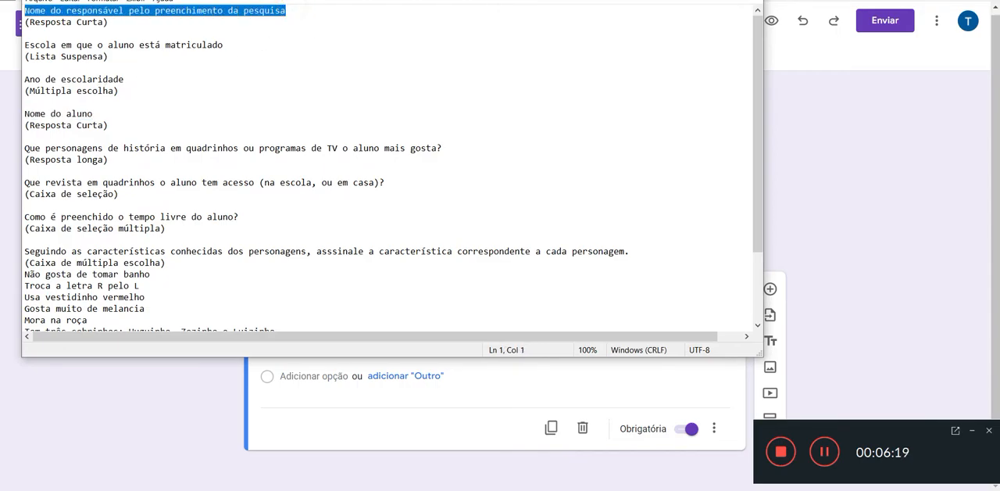
pyautogui.click(934, 122)
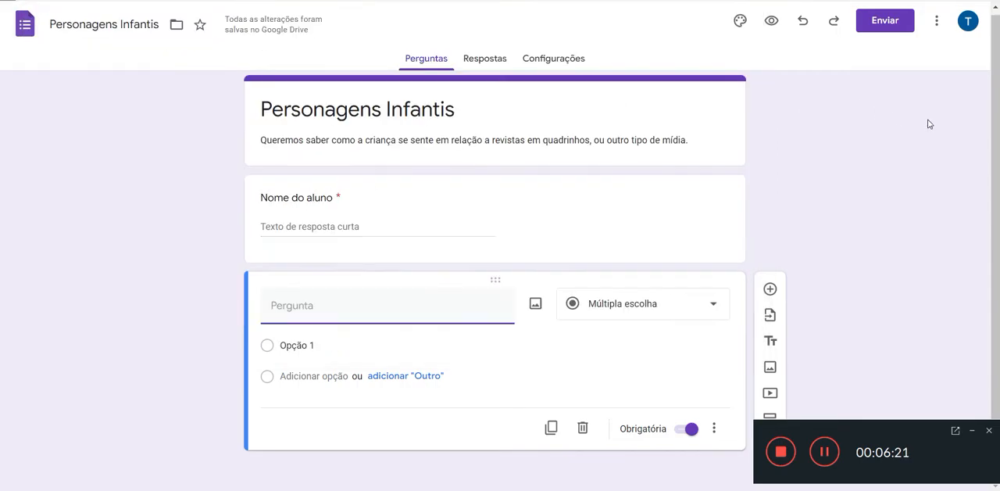
pyautogui.tripleClick(331, 196)
pyautogui.hotkey('ctrl', 'v')
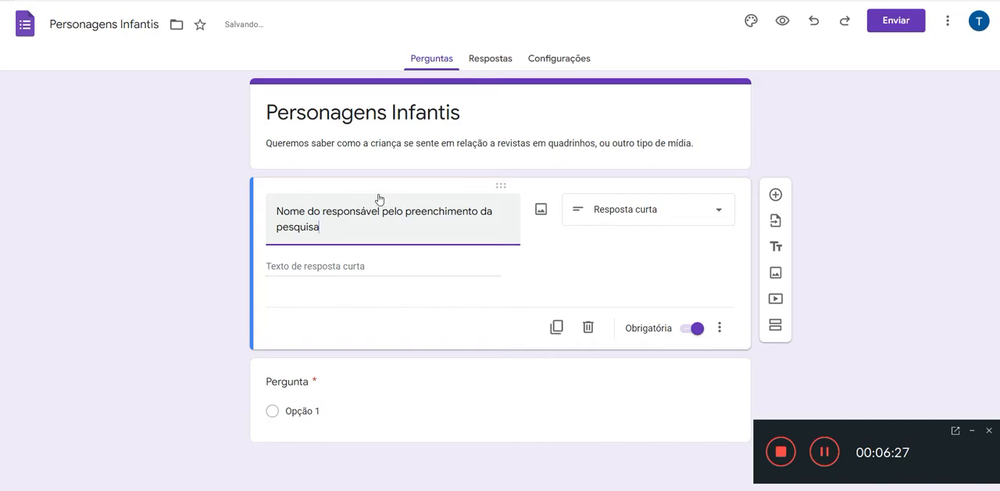
# Step: Add a multiple-choice question below the first one with the text "Que ligação você tem com o aluno"
pyautogui.click(776, 196)
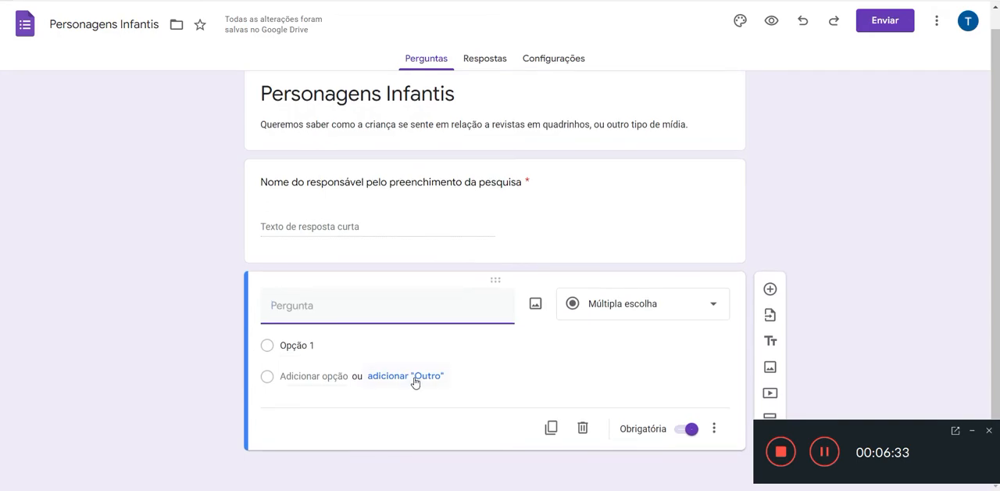
pyautogui.write('Que ligação você tem ')
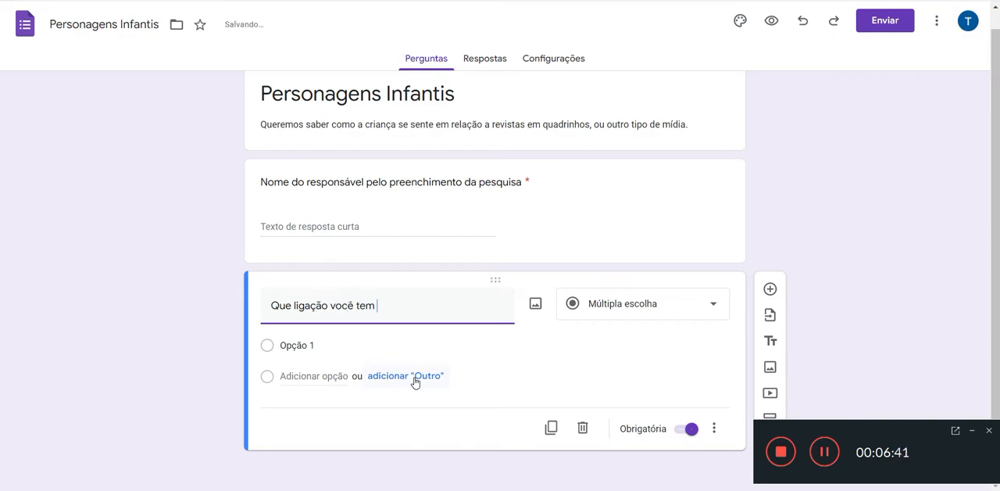
pyautogui.write('com o aluno')
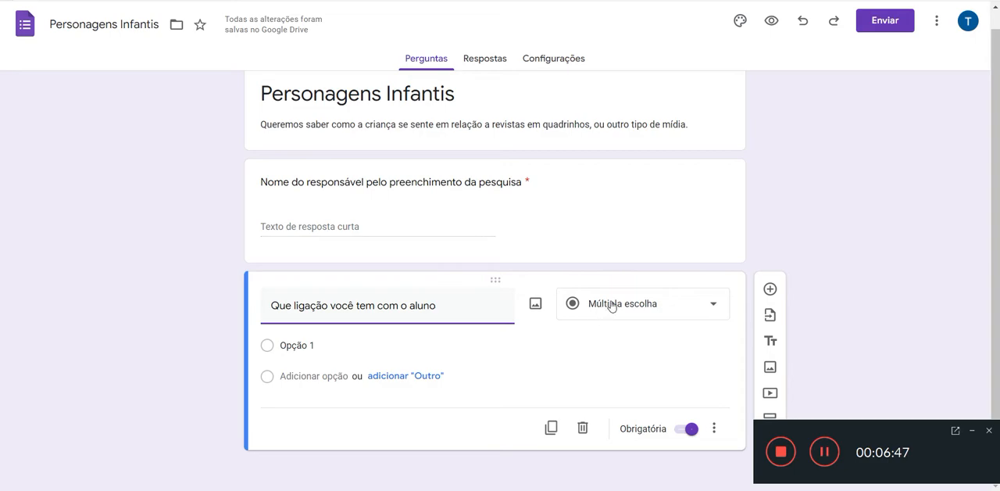
# Step: Set the first option of the relationship question to "Pai/mãe/avós/tios/irmãos ou outro tipo de parentesco"
pyautogui.click(309, 342)
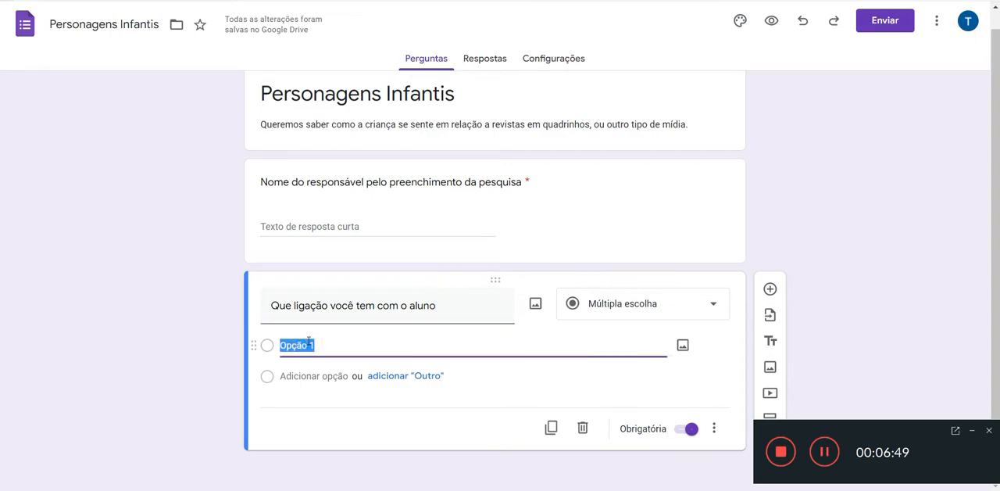
pyautogui.write('Pai')
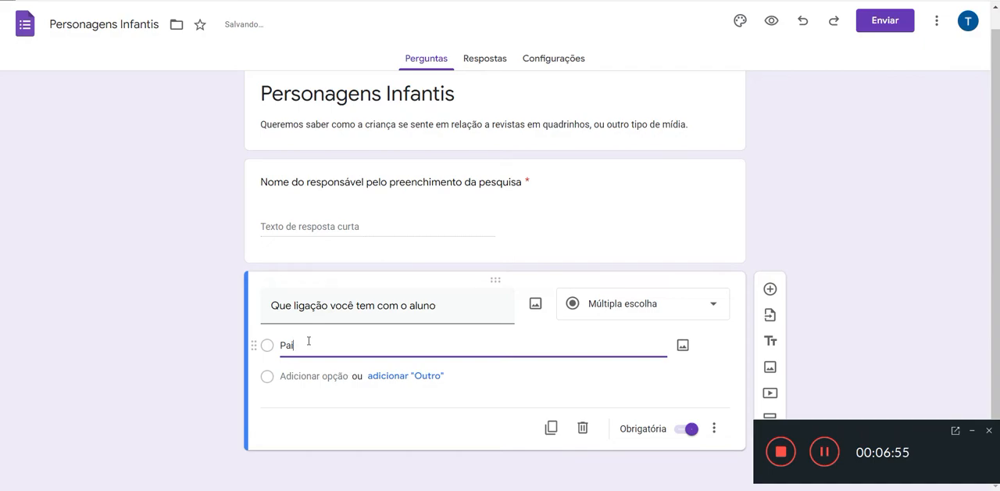
pyautogui.write('/mãe/avós/tios/irmãos')
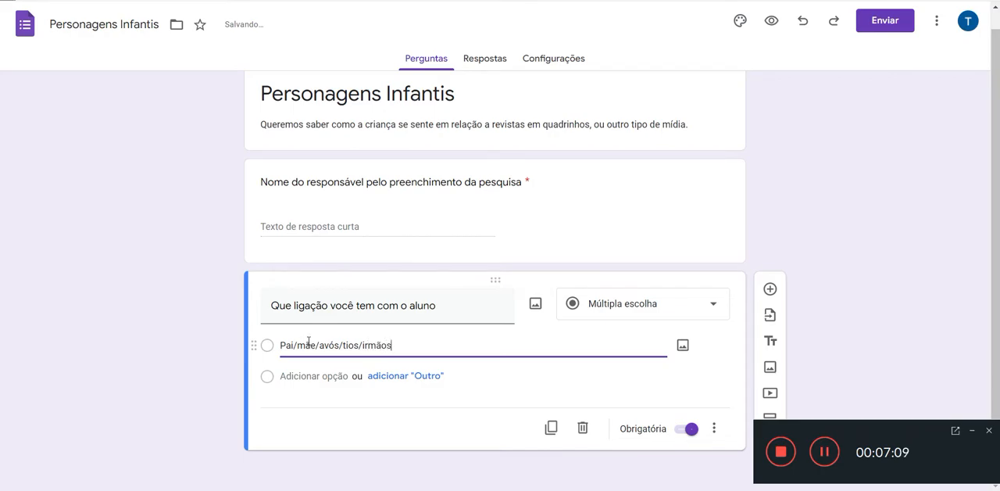
pyautogui.write(' ou outro tipo de parentesco')
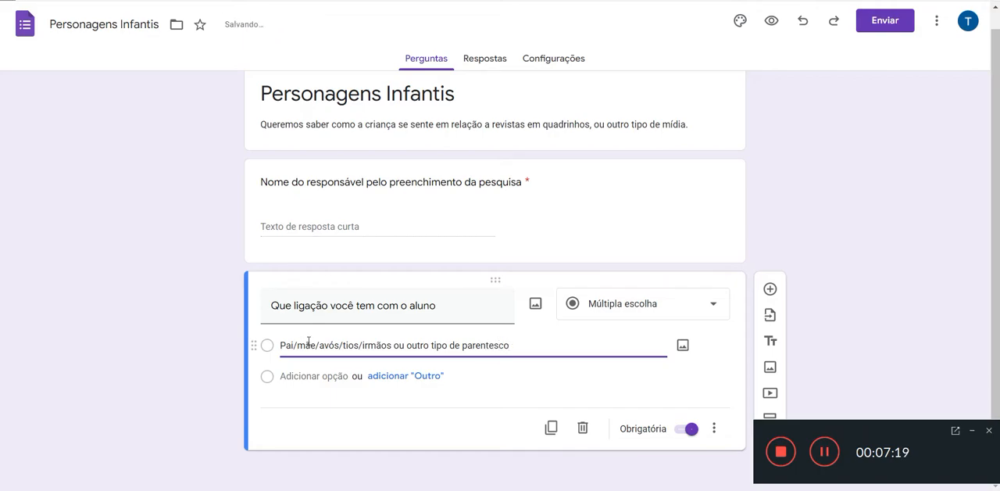
# Step: Add "Amigo da família" and "Vizinho" as the second and third options of the relationship question
pyautogui.click(296, 373)
pyautogui.write('A')
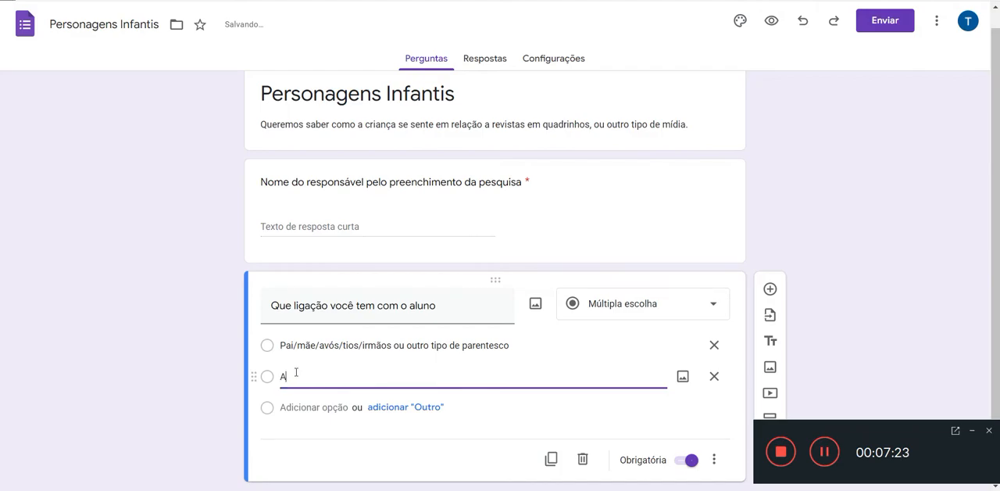
pyautogui.write('migo da fam')
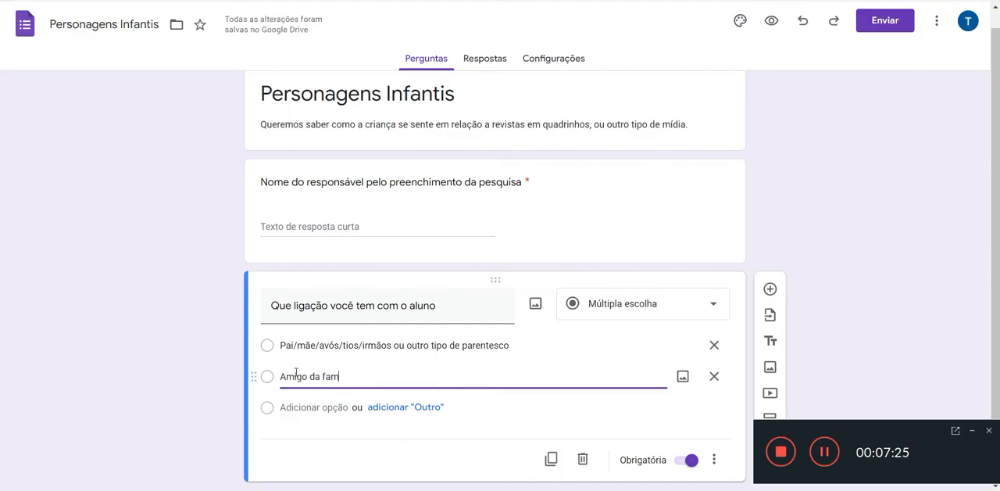
pyautogui.write('íli')
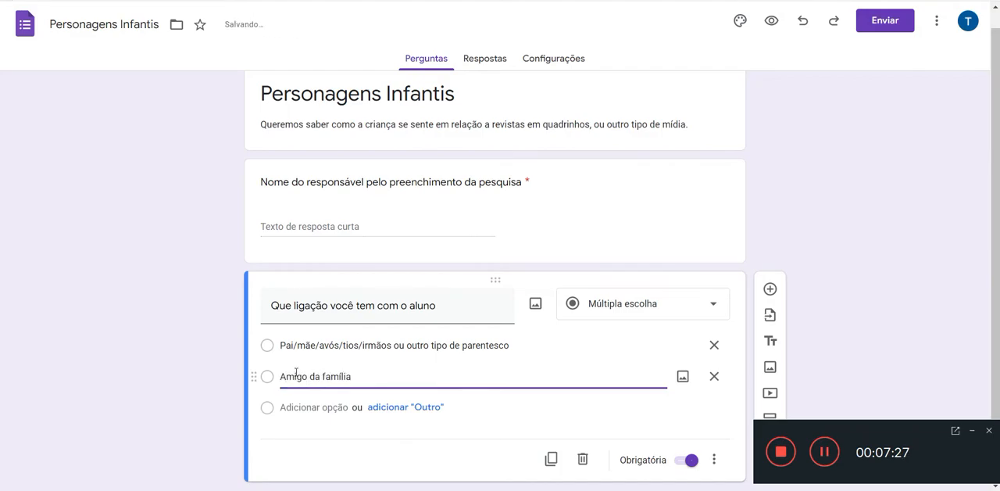
pyautogui.write('a')
pyautogui.press('Return')
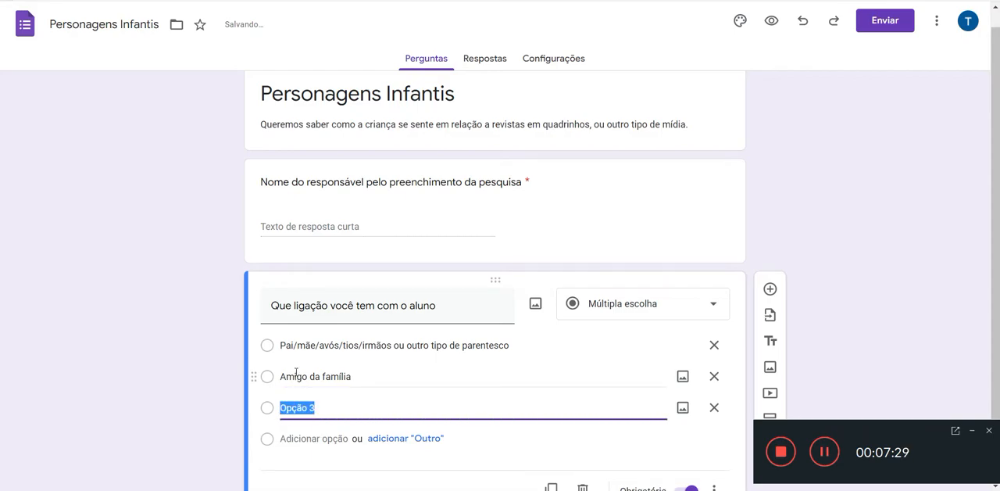
pyautogui.write('Vizinho')
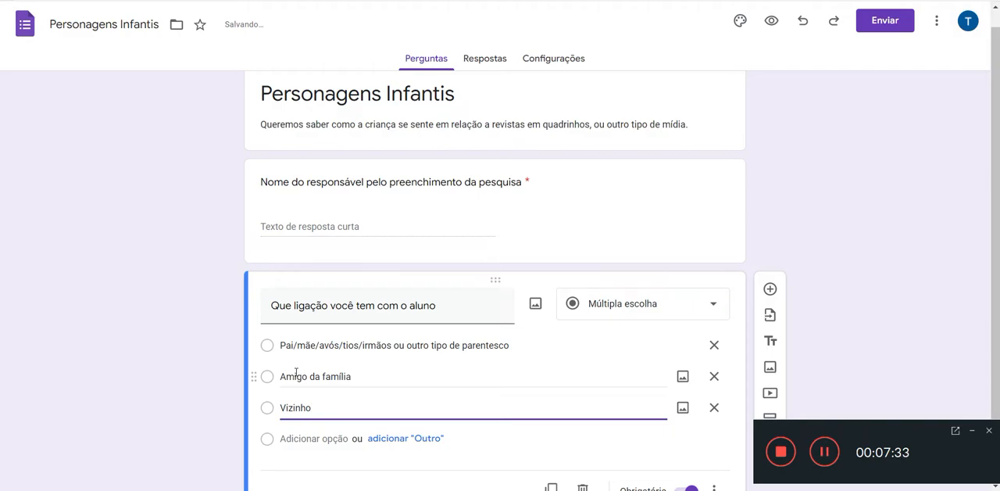
# Step: Remove the surplus fourth option from the relationship question and add an "Outro" option instead
pyautogui.press('Return')
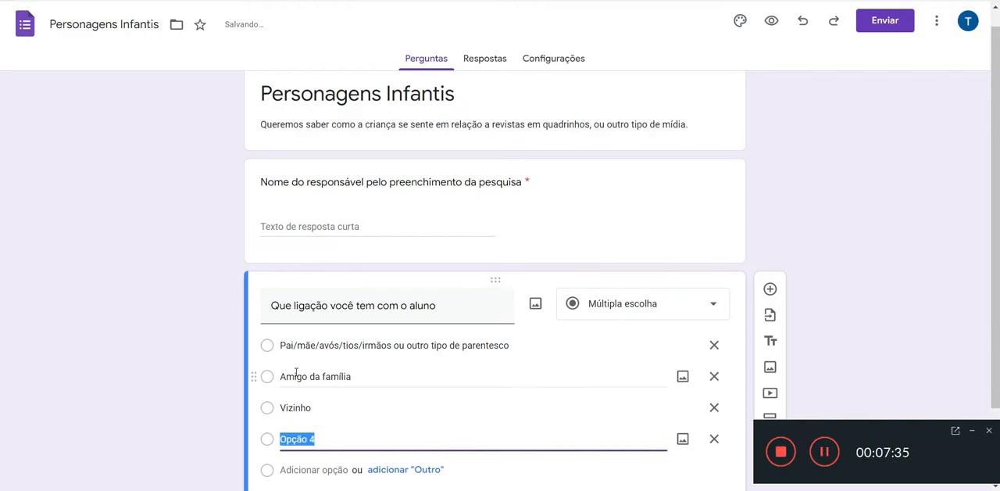
pyautogui.scroll(-1, 297, 379)
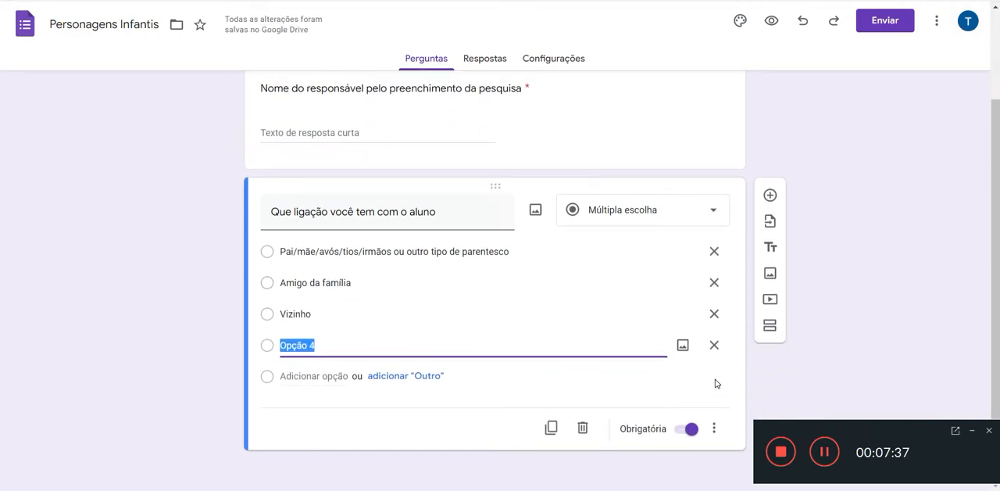
pyautogui.click(715, 352)
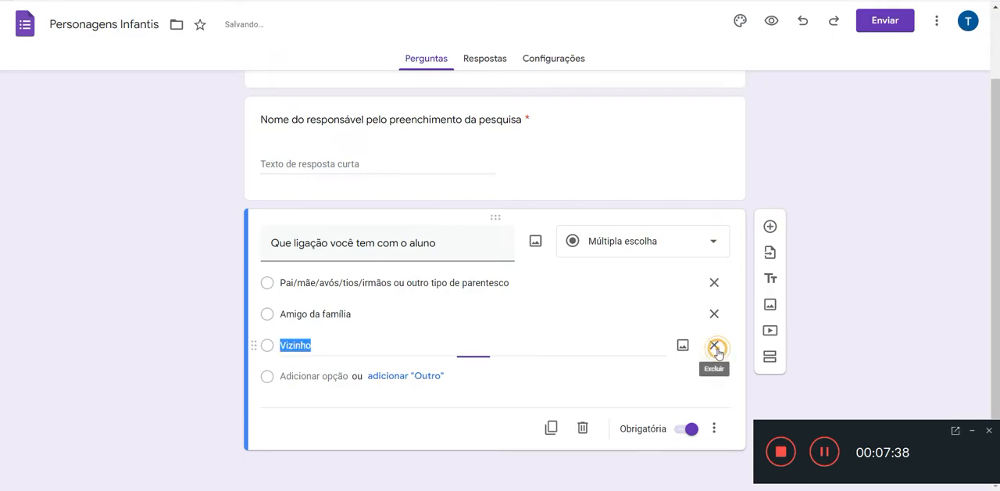
pyautogui.click(420, 376)
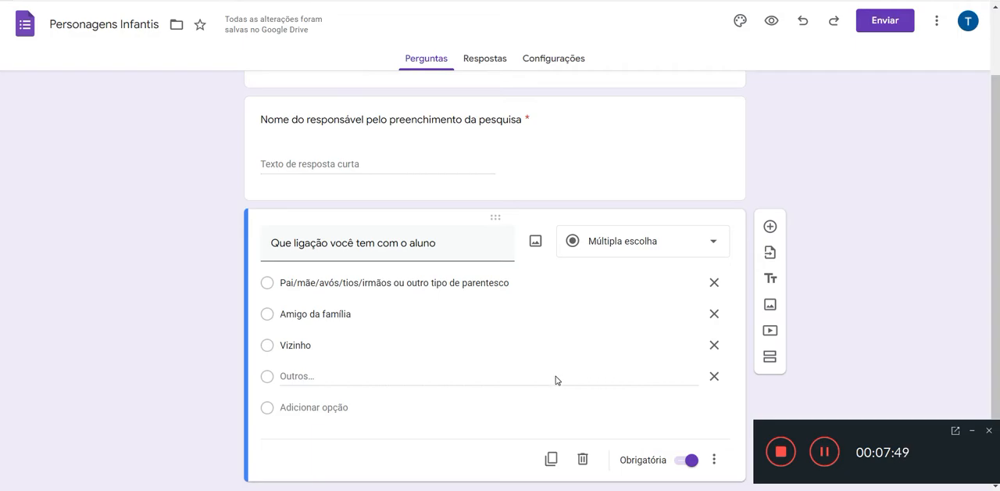
# Step: Add a dropdown (Lista suspensa) question with the text "Escola em que o aluno está matriculado", copied from the Notepad list
pyautogui.scroll(-1, 538, 383)
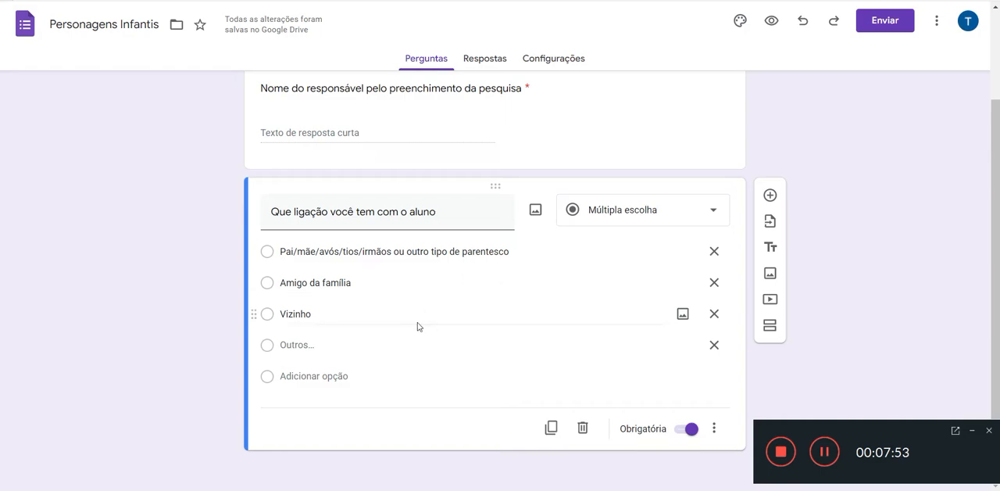
pyautogui.click(772, 196)
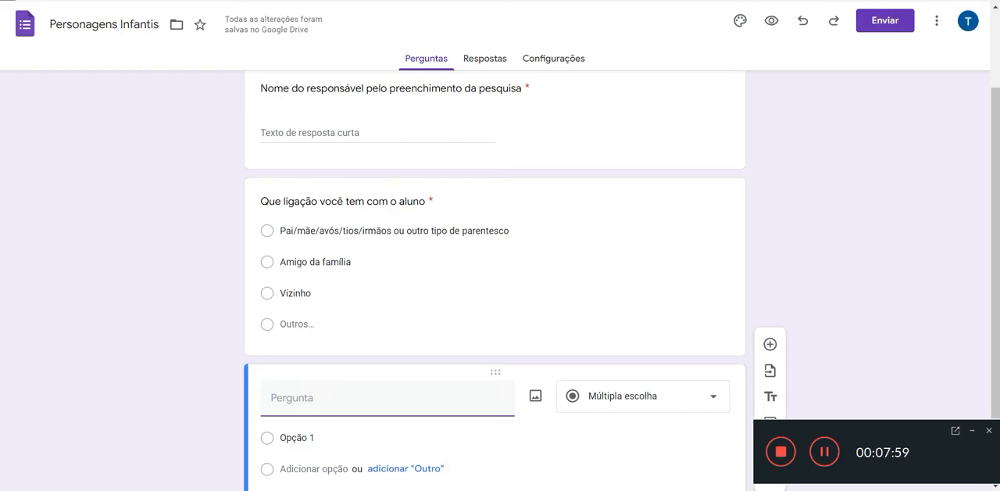
pyautogui.hotkey('alt', 'Tab')
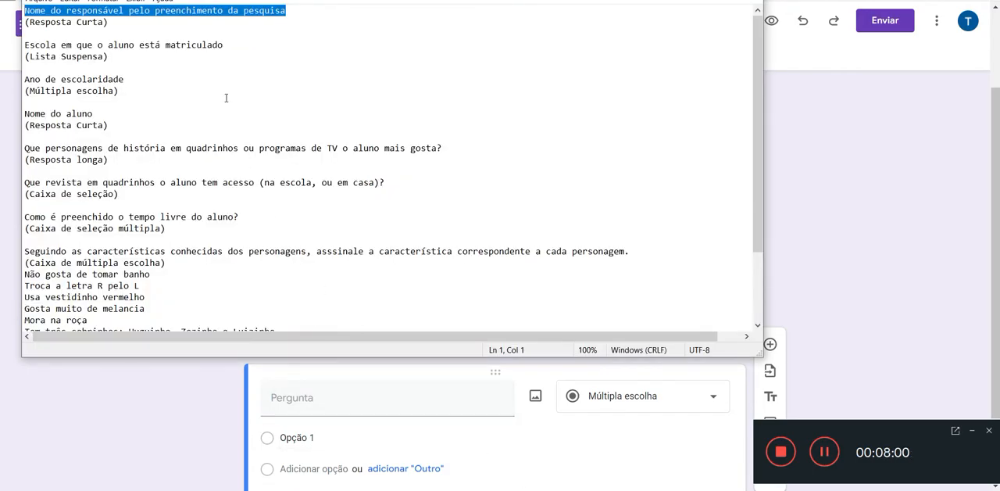
pyautogui.moveTo(225, 45); pyautogui.dragTo(24, 45)
pyautogui.hotkey('ctrl', 'c')
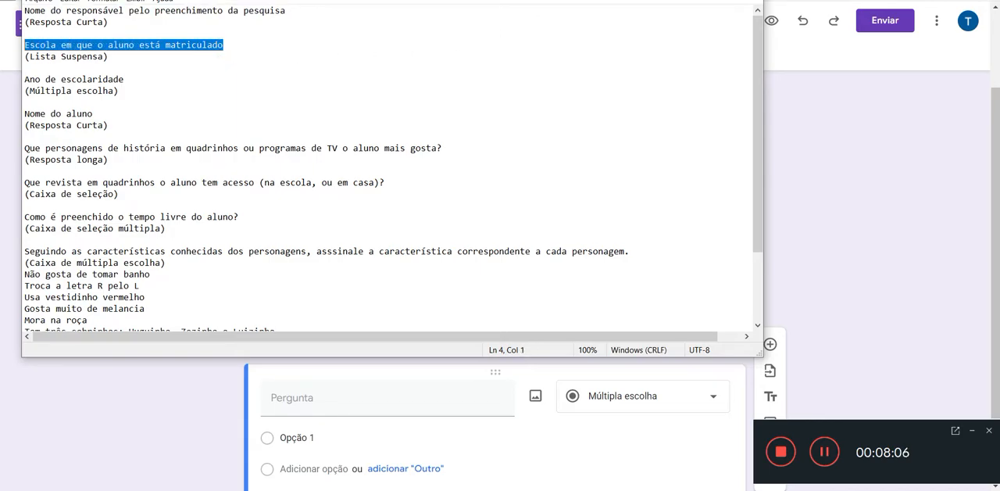
pyautogui.hotkey('alt', 'Tab')
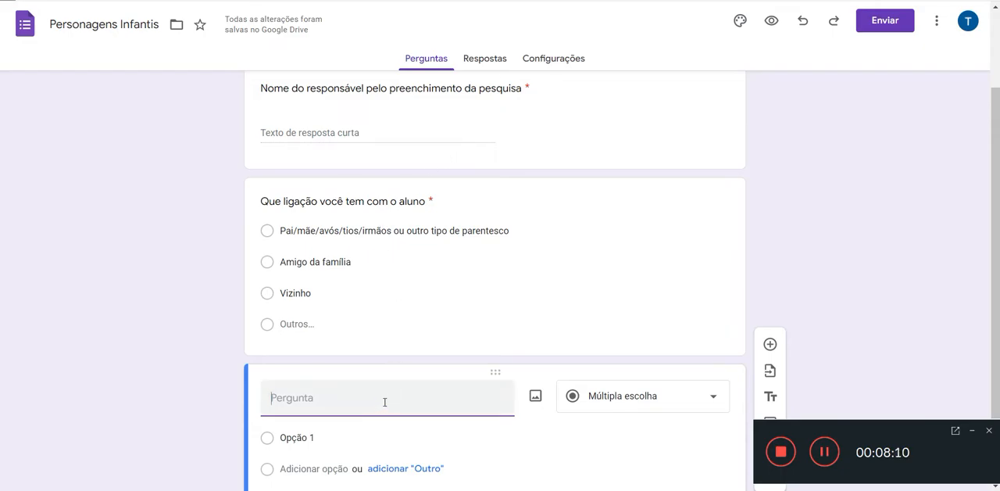
pyautogui.hotkey('ctrl', 'v')
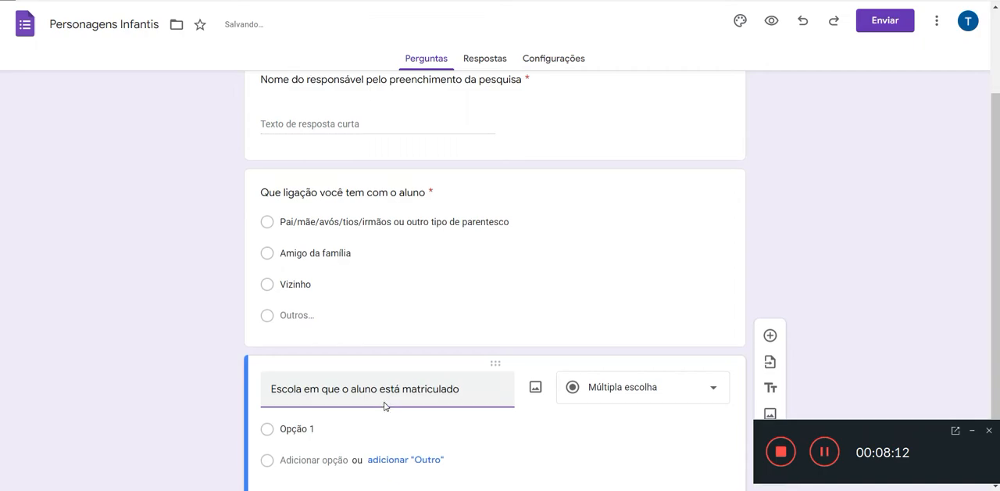
pyautogui.click(716, 303)
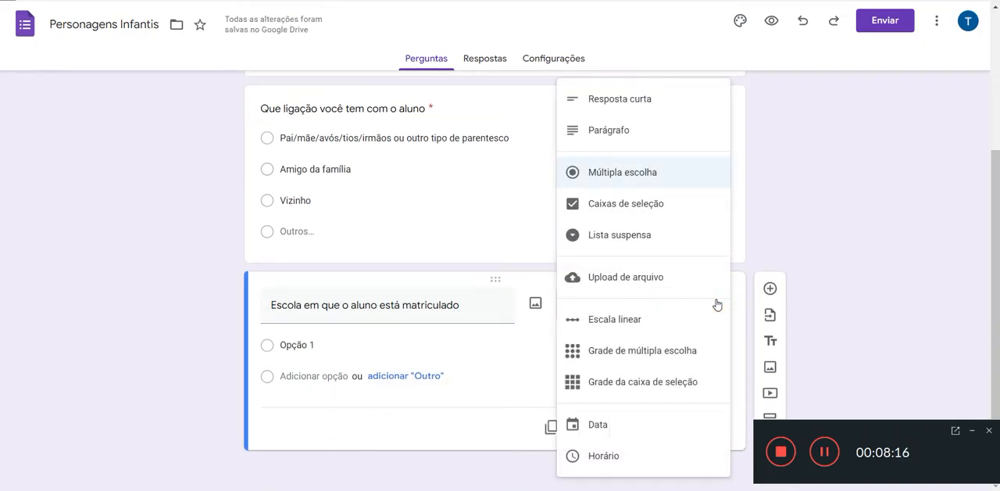
pyautogui.click(635, 237)
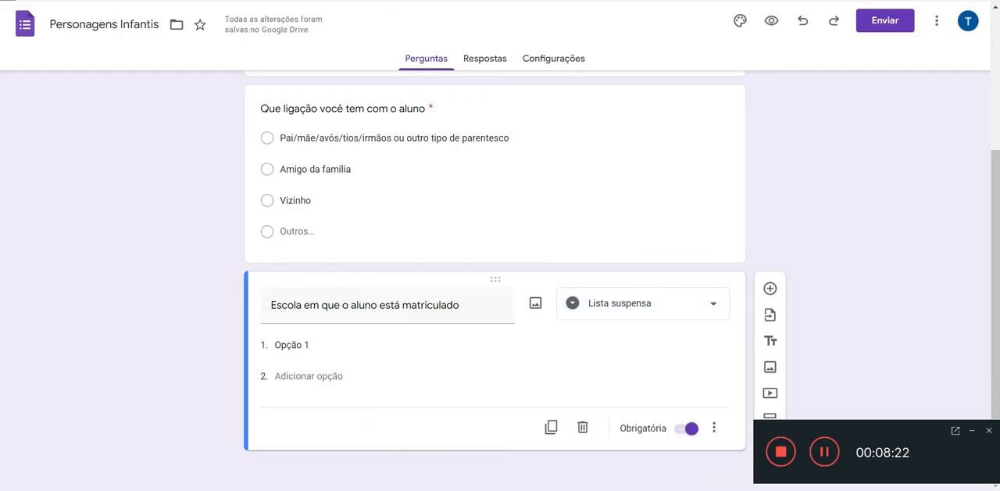
# Step: Fill the "Escola em que o aluno está matriculado" question's options with the school names copied from spreadsheet cells A2 to A24
pyautogui.hotkey('alt', 'Tab')
pyautogui.click(87, 94)
pyautogui.moveTo(87, 93); pyautogui.dragTo(83, 329)
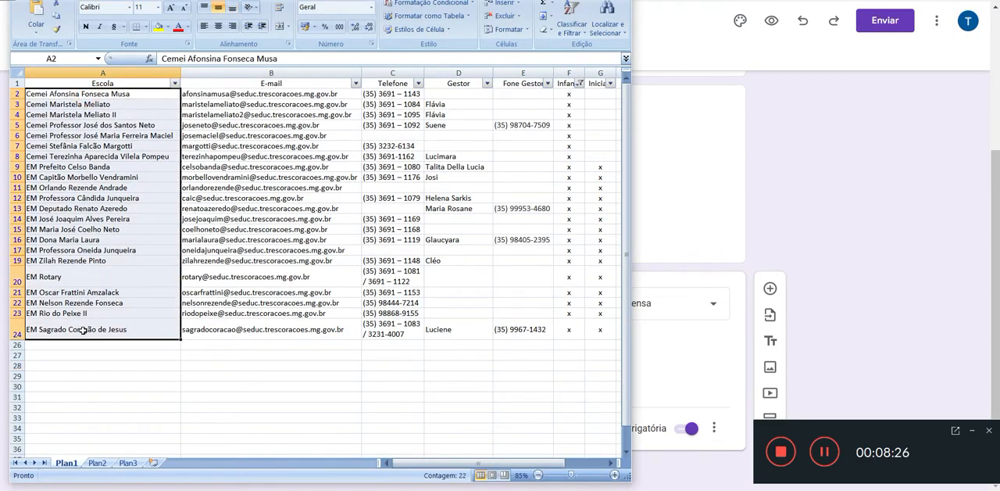
pyautogui.hotkey('ctrl', 'c')
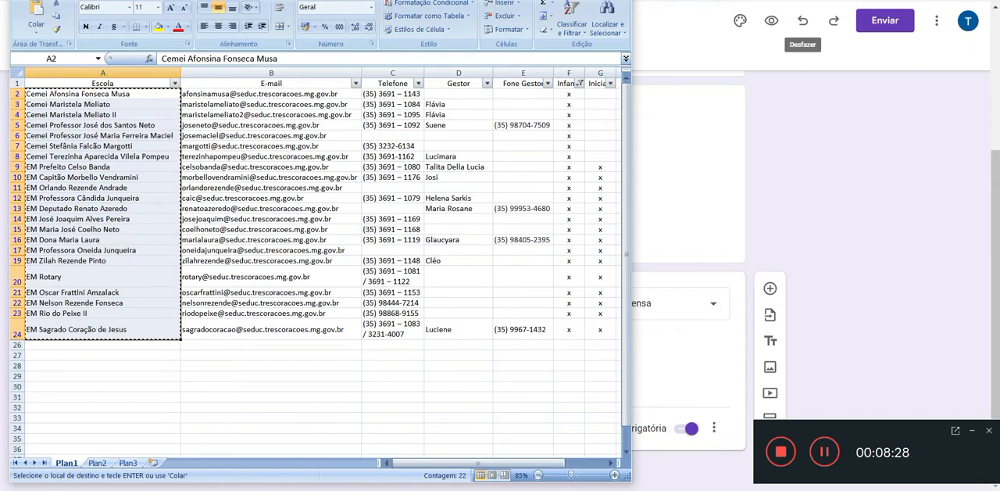
pyautogui.hotkey('alt', 'Tab')
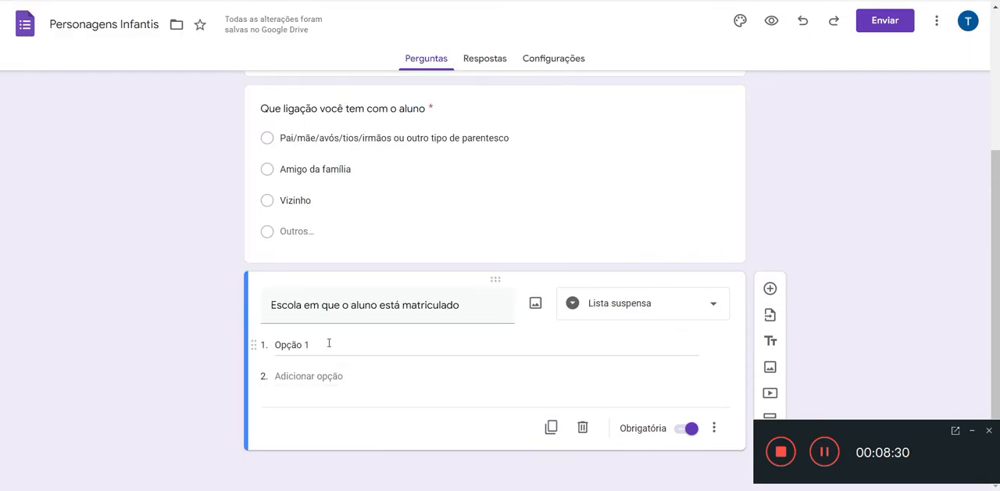
pyautogui.click(329, 344)
pyautogui.hotkey('ctrl', 'v')
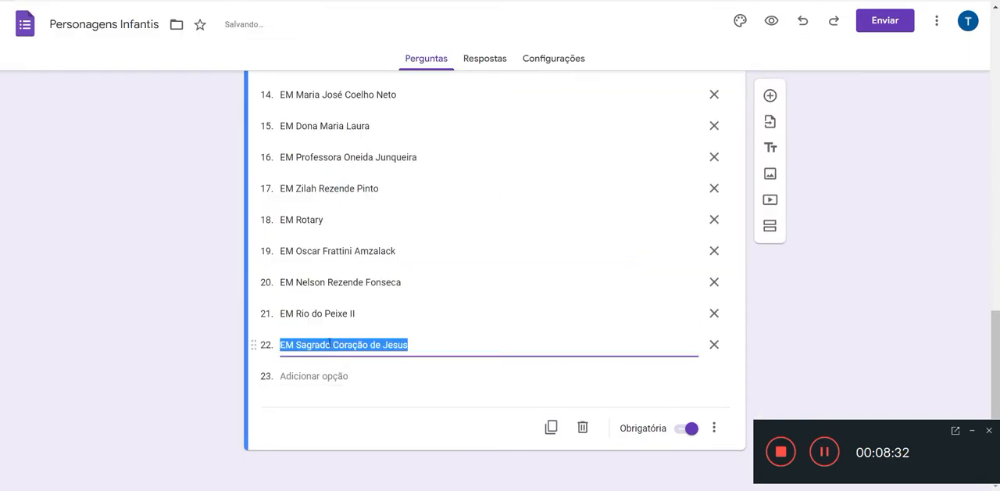
pyautogui.scroll(6, 559, 319)
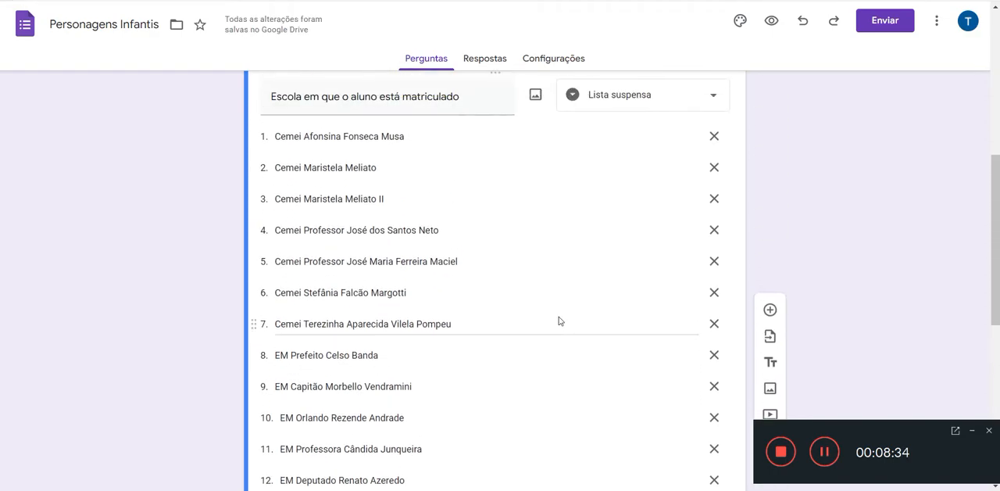
pyautogui.scroll(2, 558, 320)
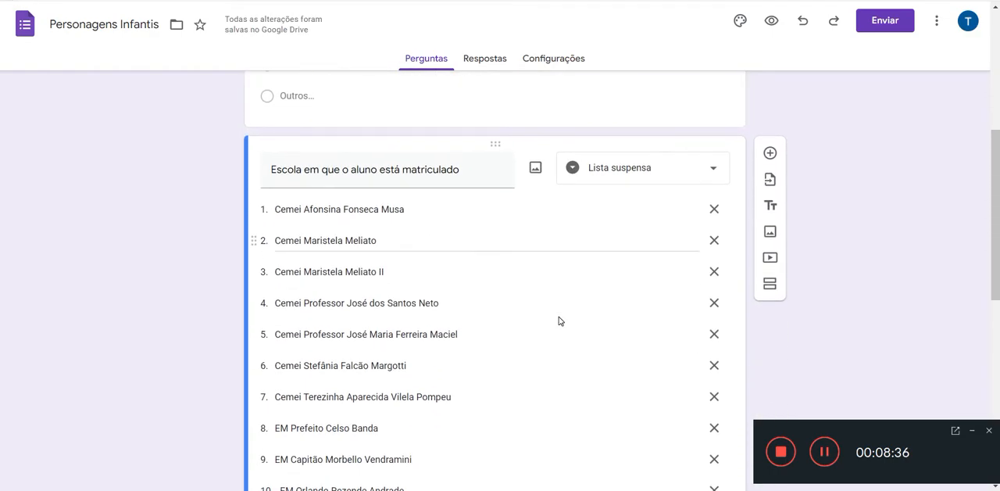
pyautogui.scroll(-2, 558, 320)
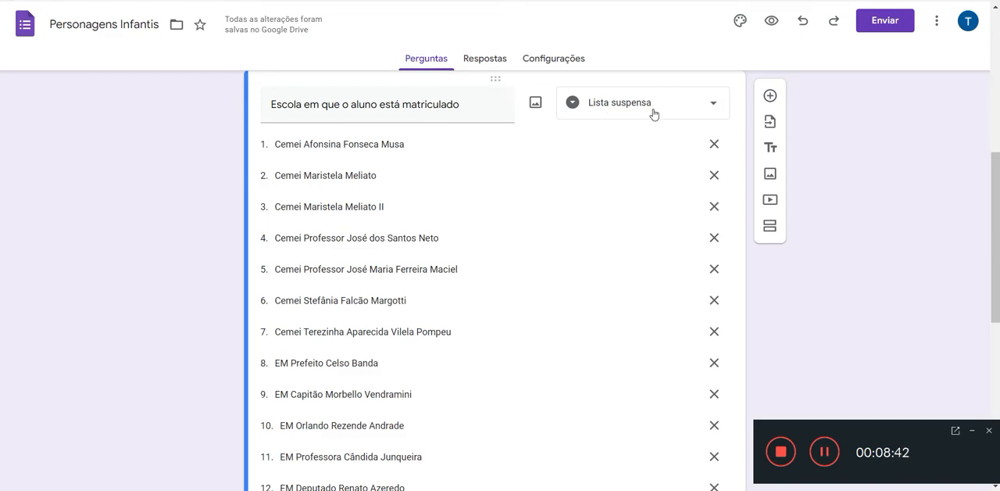
# Step: Preview the form and examine the school choices offered in the "Escola em que o aluno está matriculado" dropdown
pyautogui.click(772, 22)
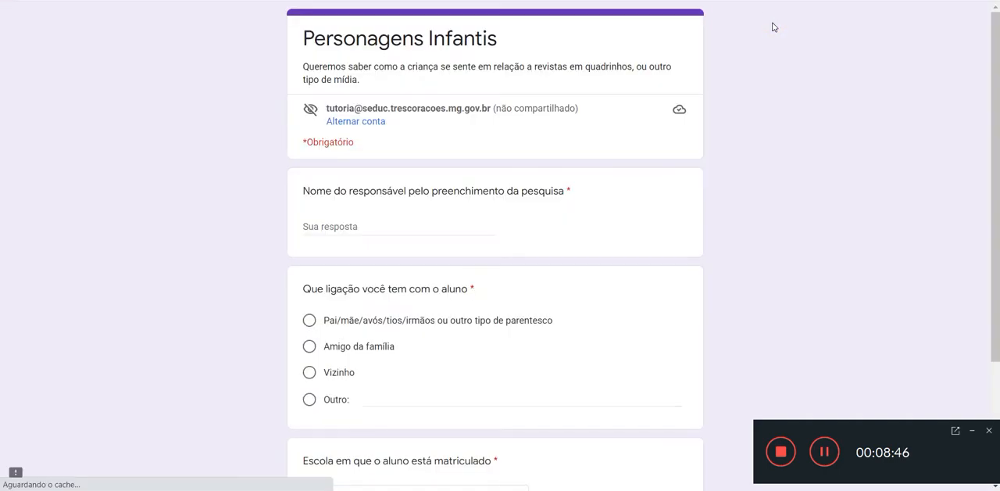
pyautogui.scroll(-1, 680, 217)
pyautogui.scroll(-1, 680, 217)
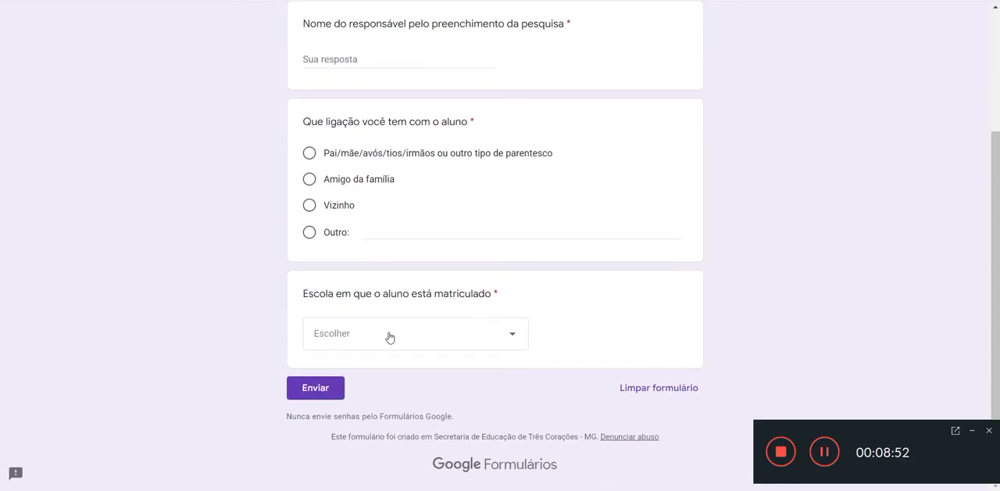
pyautogui.click(514, 337)
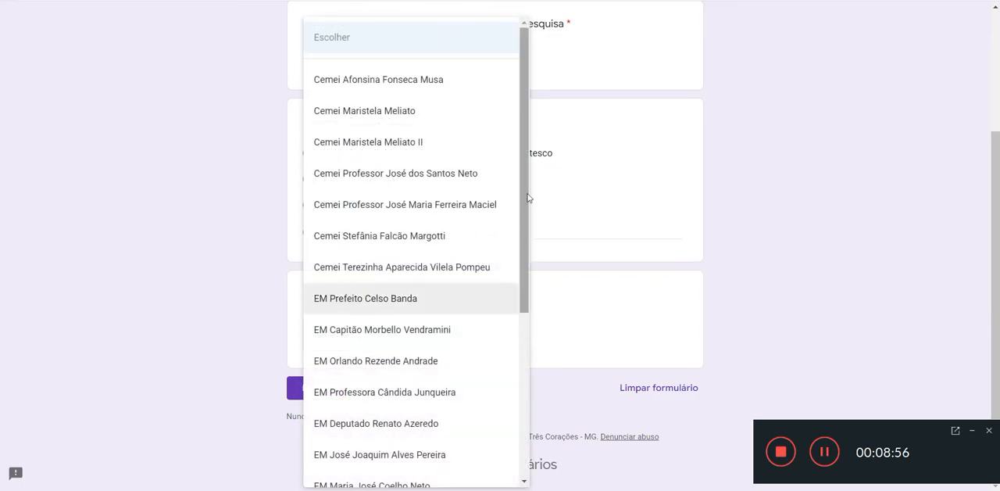
pyautogui.scroll(-4, 526, 185)
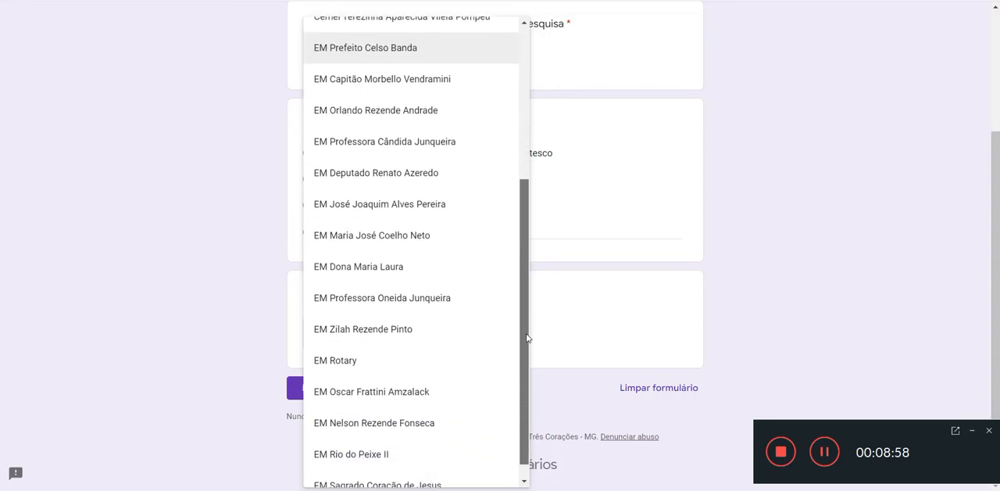
pyautogui.scroll(4, 526, 391)
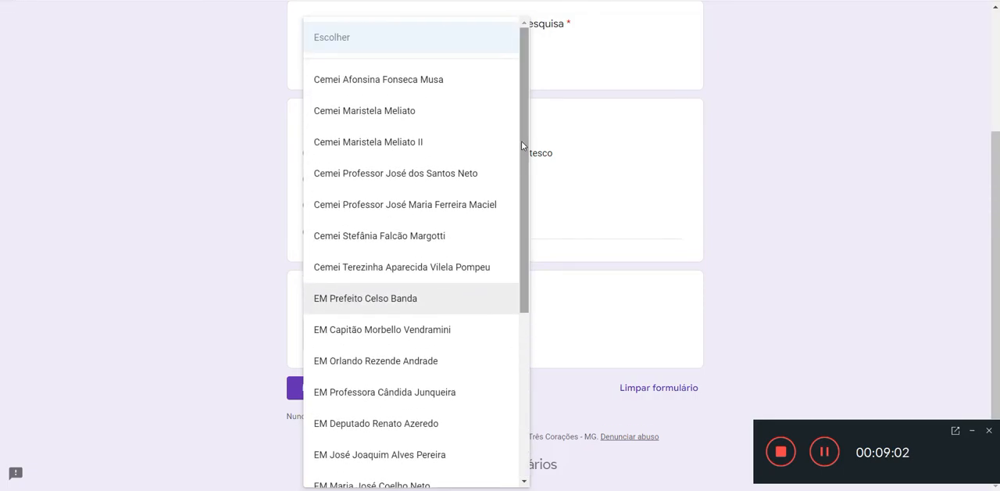
pyautogui.moveTo(521, 139); pyautogui.dragTo(525, 101)
pyautogui.click(769, 98)
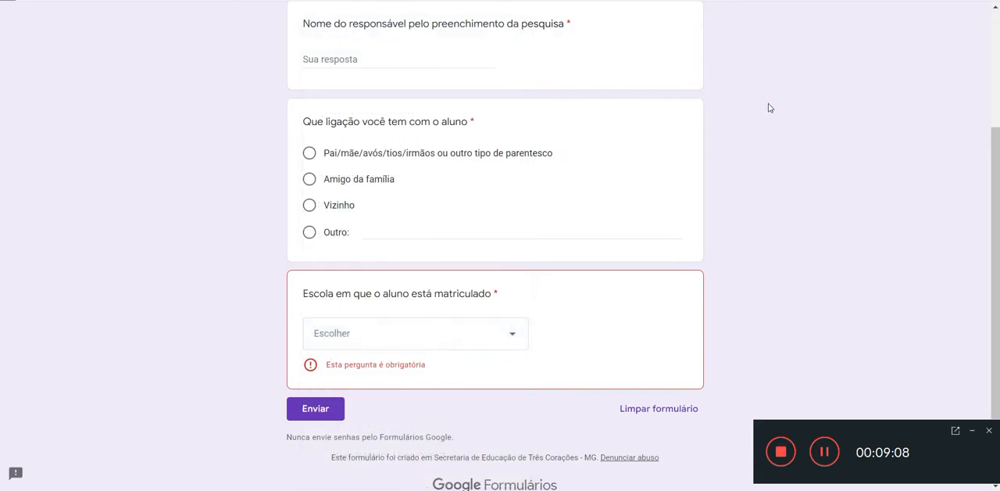
# Step: Review the previewed form from its title to the last question and return to the form editor
pyautogui.scroll(2, 769, 105)
pyautogui.scroll(-1, 767, 121)
pyautogui.scroll(2, 767, 121)
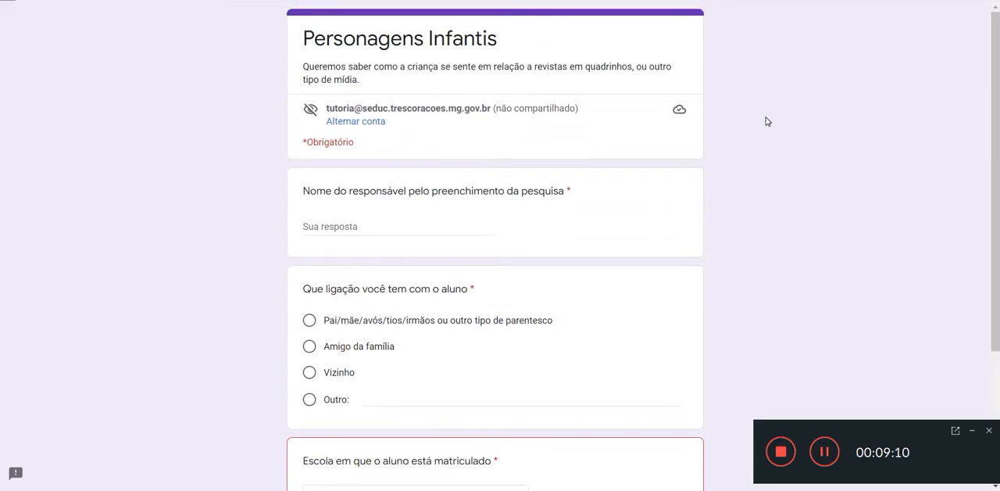
pyautogui.scroll(-2, 767, 121)
pyautogui.scroll(-2, 767, 121)
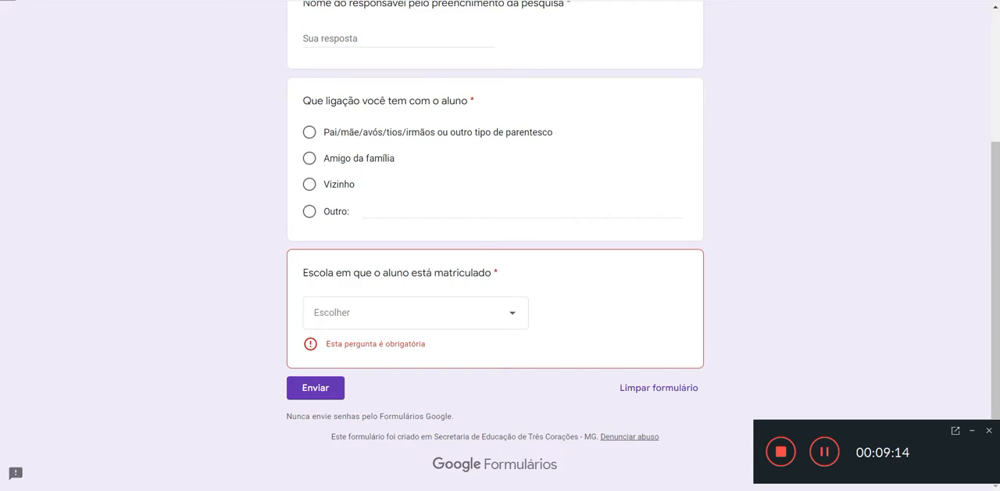
pyautogui.hotkey('ctrl', 'shift', 'Tab')
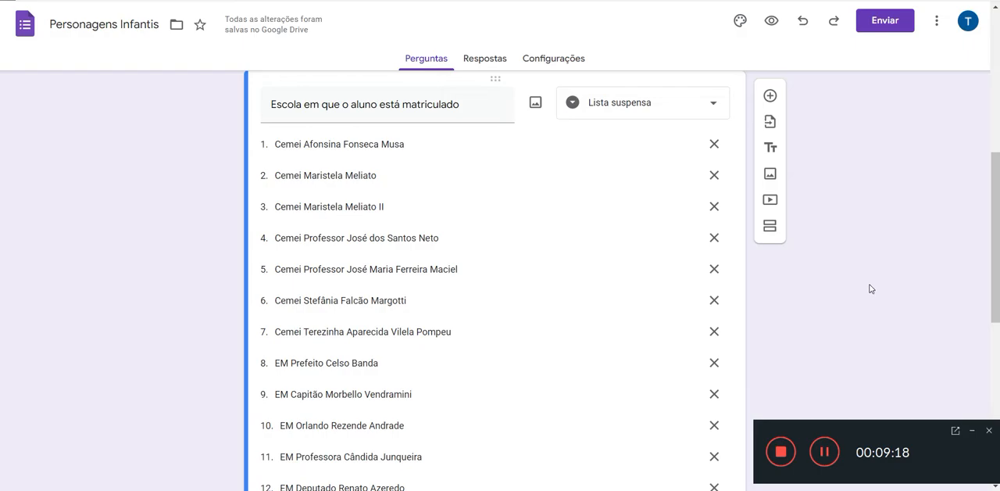
# Step: Add a multiple-choice question after the school list with the text "Ano de escolaridade", copied from the Notepad list
pyautogui.scroll(-6, 834, 285)
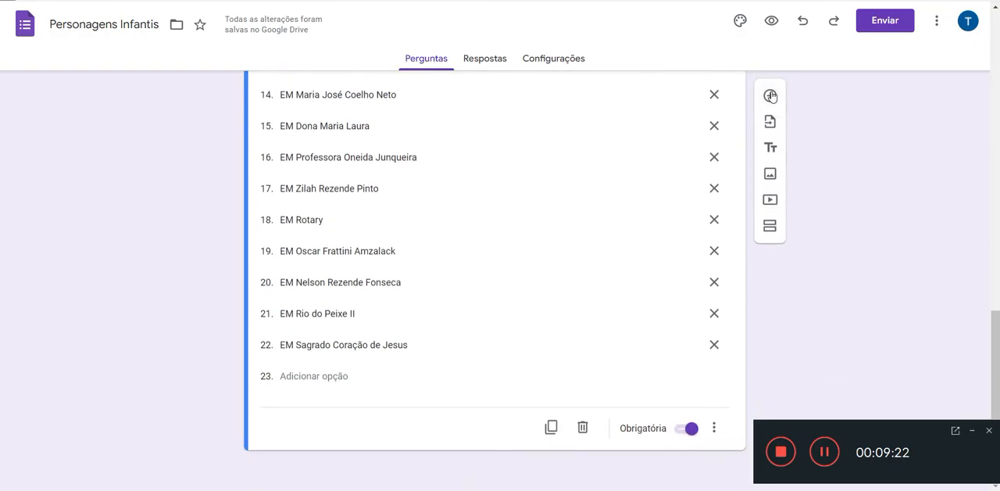
pyautogui.click(771, 96)
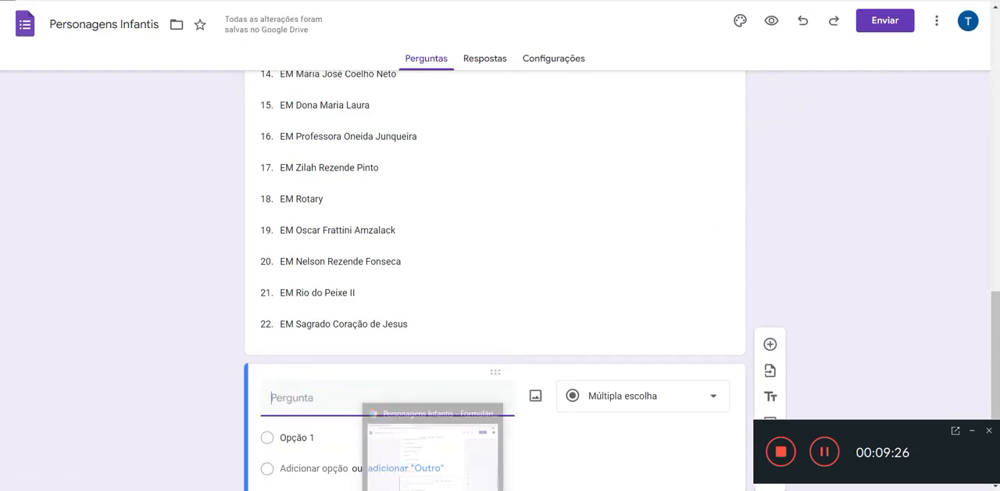
pyautogui.click(529, 489)
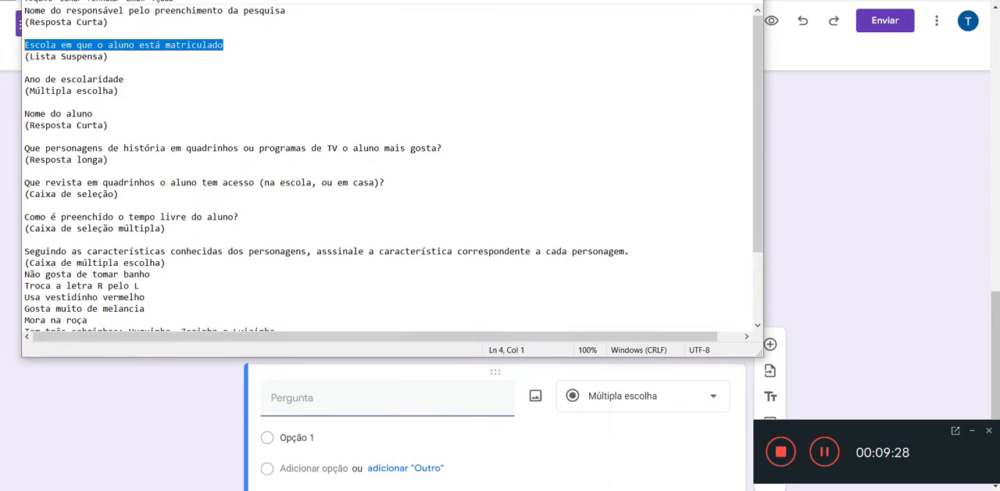
pyautogui.click(134, 79)
pyautogui.click(26, 90)
pyautogui.hotkey('shift', 'Up')
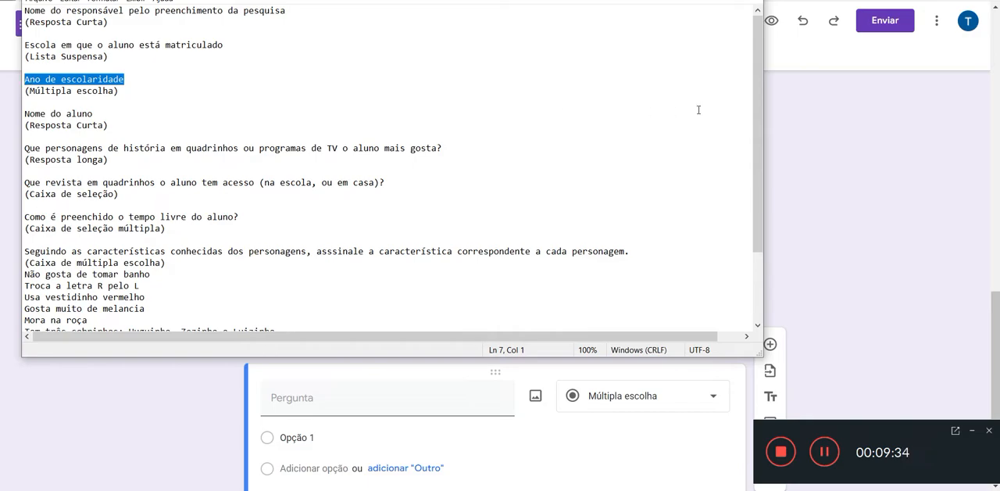
pyautogui.click(918, 155)
pyautogui.click(337, 403)
pyautogui.hotkey('ctrl', 'v')
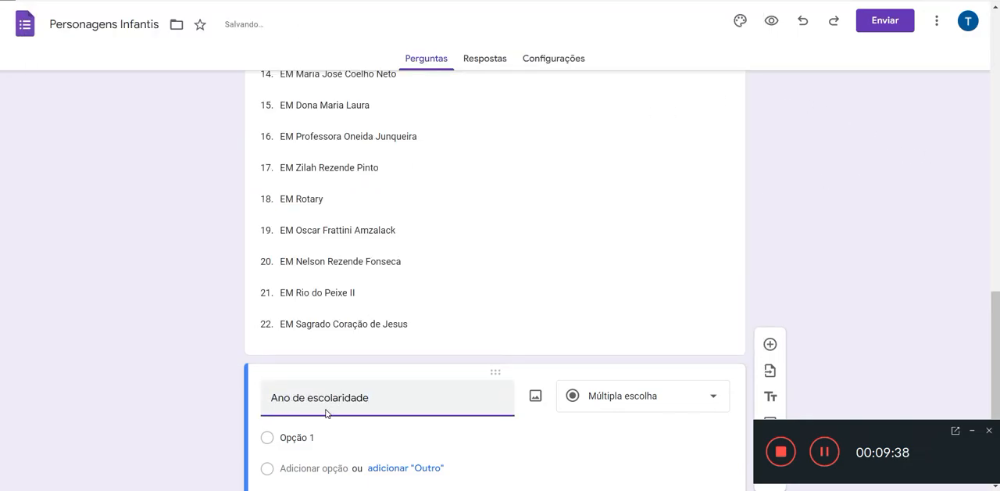
# Step: Set the first two options of the "Ano de escolaridade" question to "Berçário 1" and "Berçário 2"
pyautogui.scroll(-1, 344, 409)
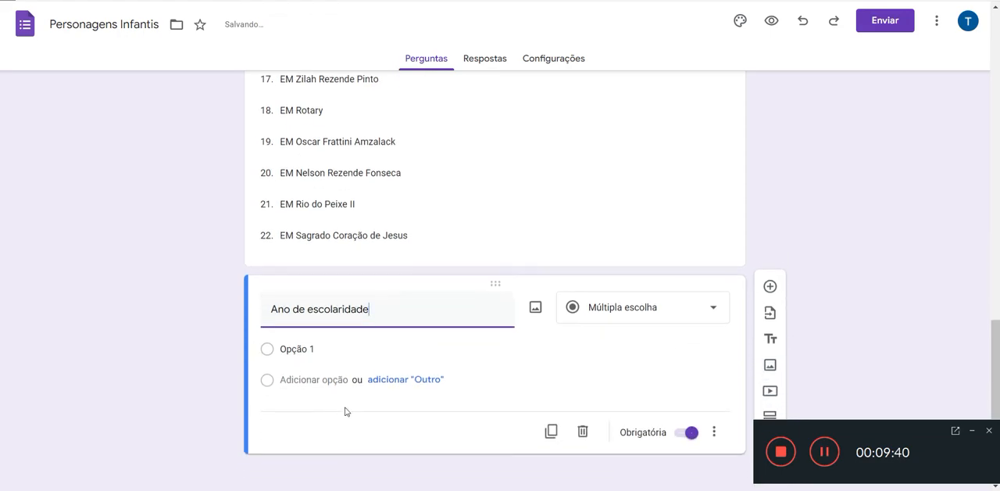
pyautogui.click(304, 344)
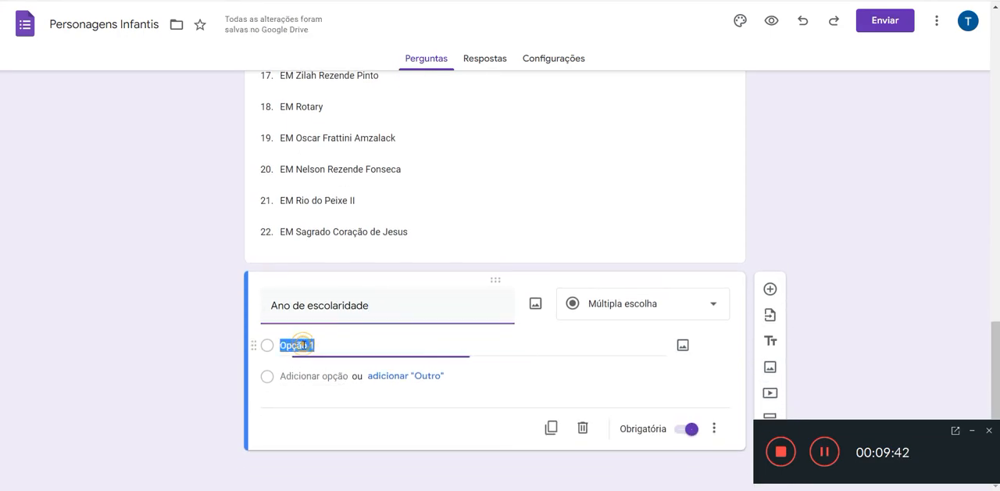
pyautogui.write('Berçário 1')
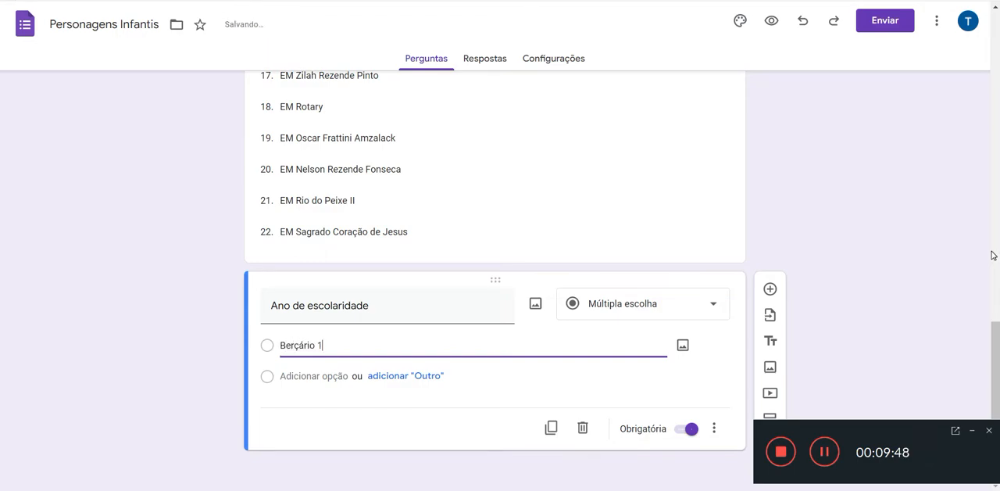
pyautogui.press('Return')
pyautogui.write('Berç')
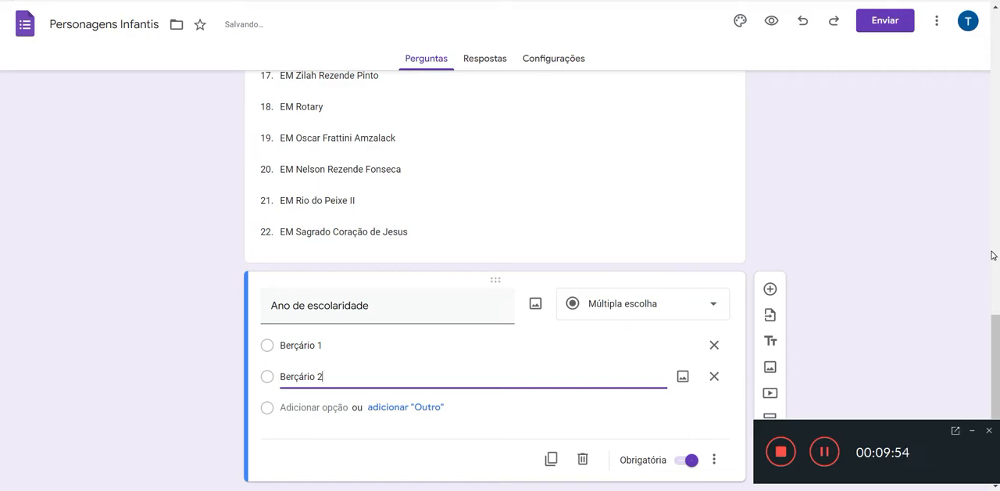
pyautogui.write('ário 2')
# Step: Add the options "1º Período" and "2º Período" plus an "Outro" option to the "Ano de escolaridade" question
pyautogui.press('Return')
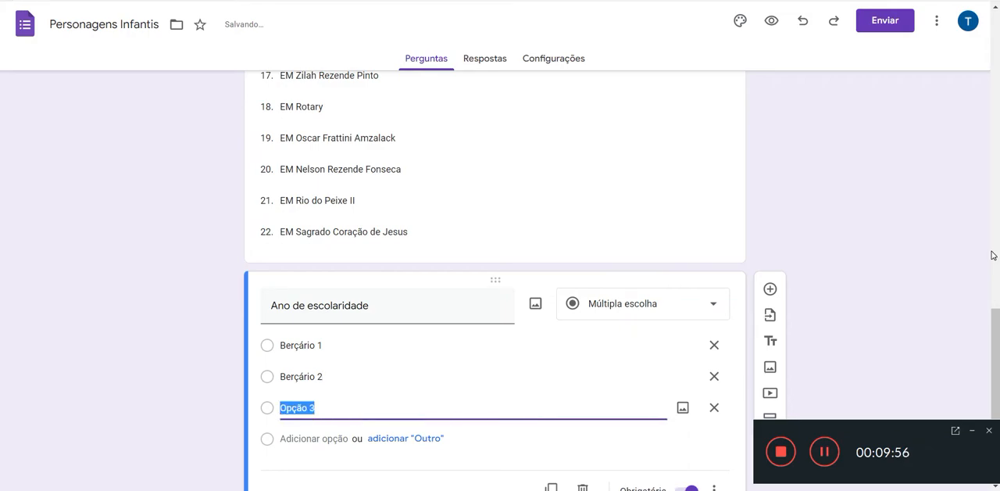
pyautogui.write('1º Período')
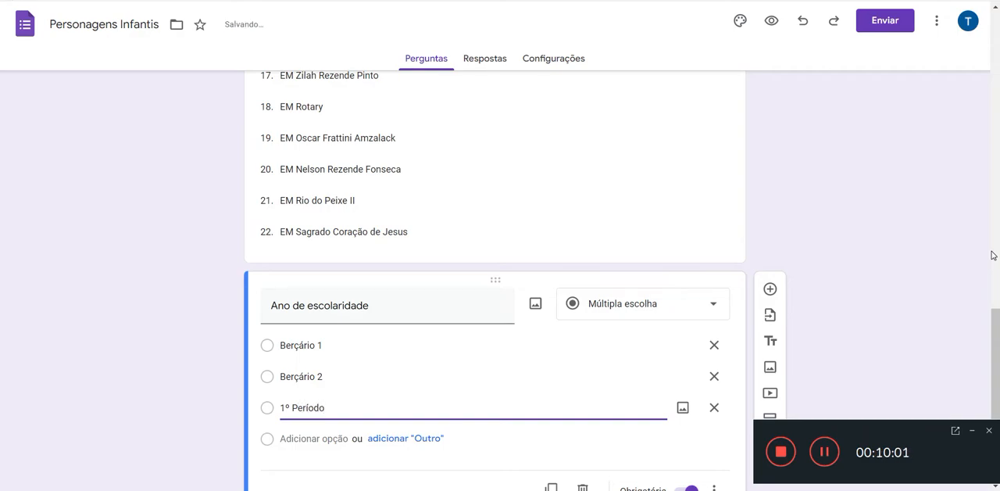
pyautogui.press('Return')
pyautogui.write('2')
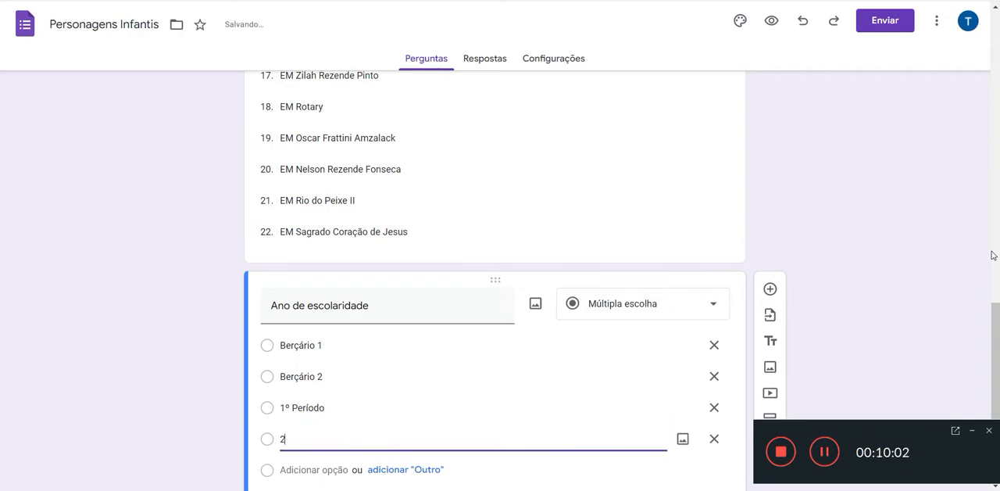
pyautogui.write('º Perí')
pyautogui.write('odo')
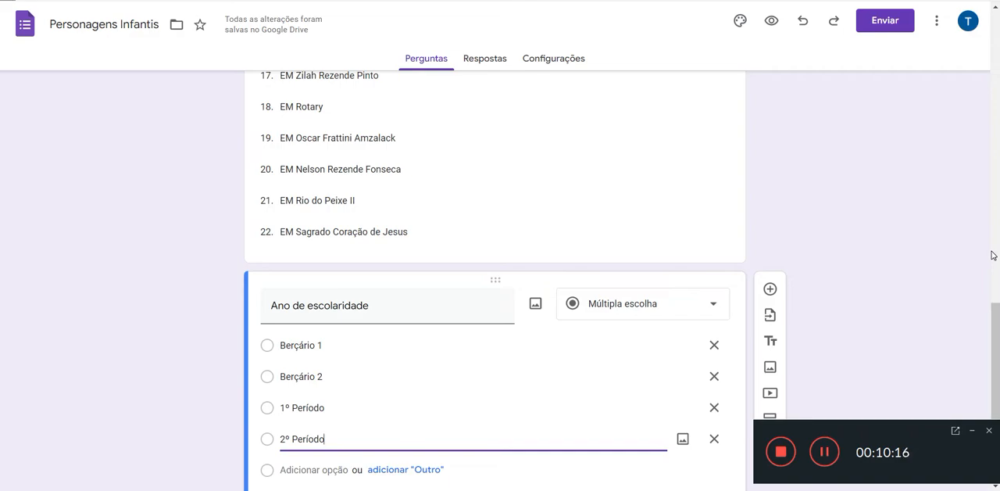
pyautogui.scroll(-1, 859, 181)
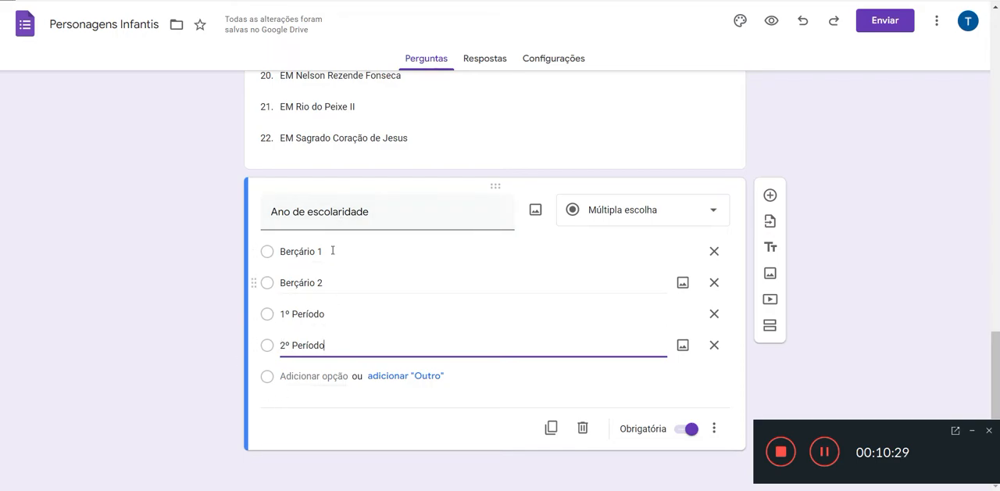
pyautogui.click(430, 376)
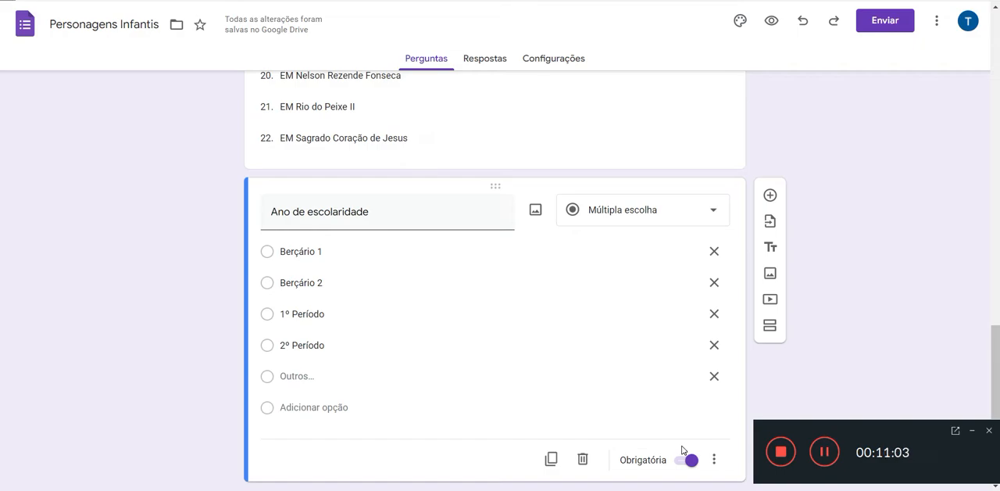
# Step: Add a short-answer question after "Ano de escolaridade" with the text "Nome do aluno", copied from the Notepad list
pyautogui.scroll(-1, 686, 450)
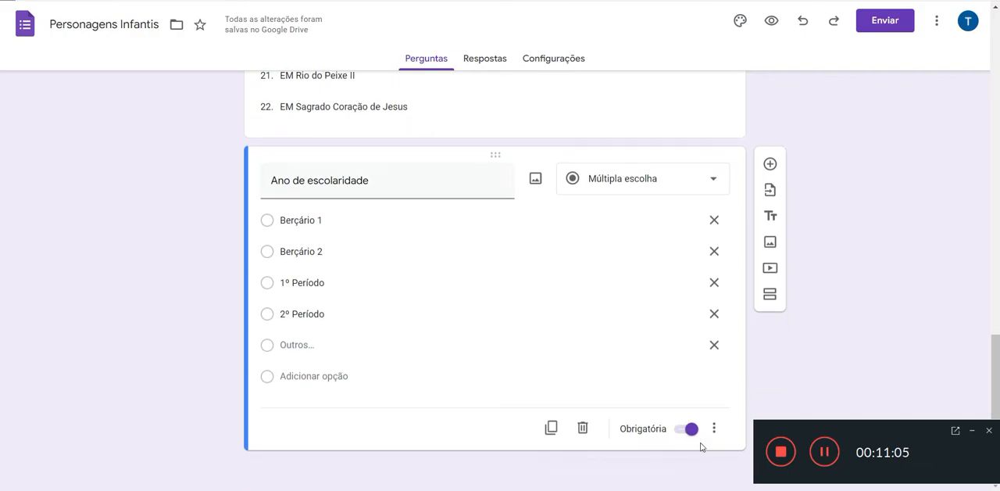
pyautogui.click(770, 165)
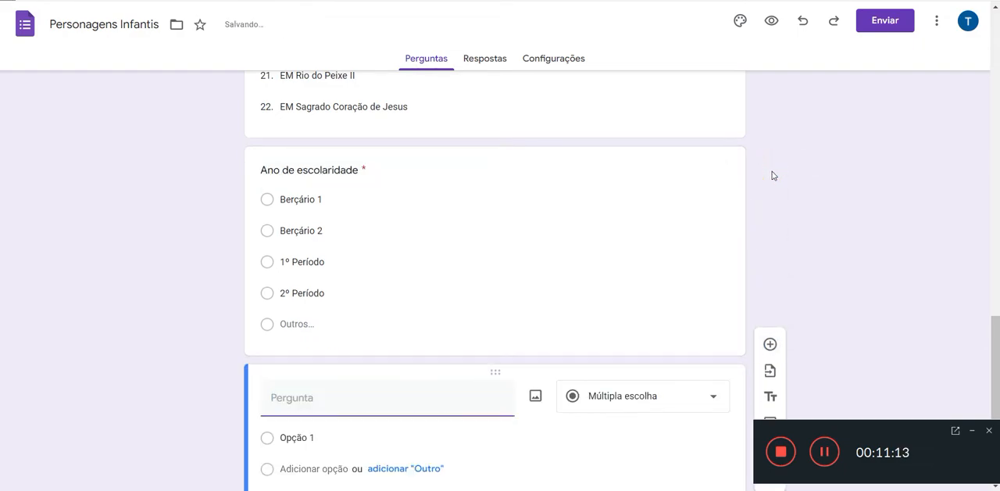
pyautogui.hotkey('alt', 'Tab')
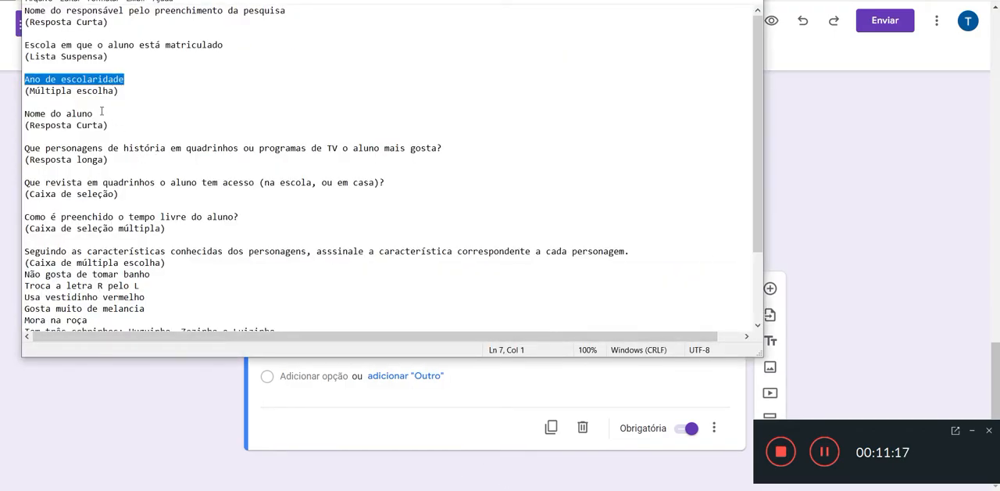
pyautogui.moveTo(98, 114); pyautogui.dragTo(23, 118)
pyautogui.hotkey('ctrl', 'c')
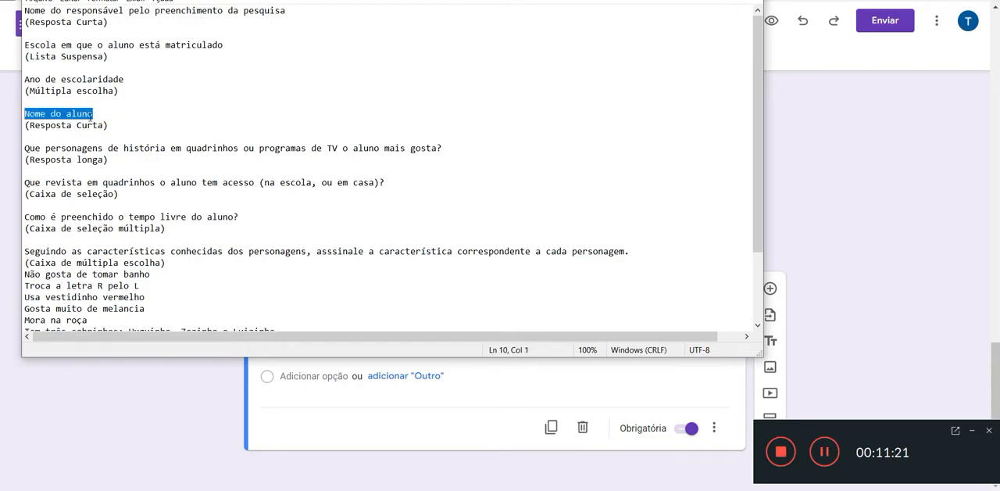
pyautogui.click(861, 205)
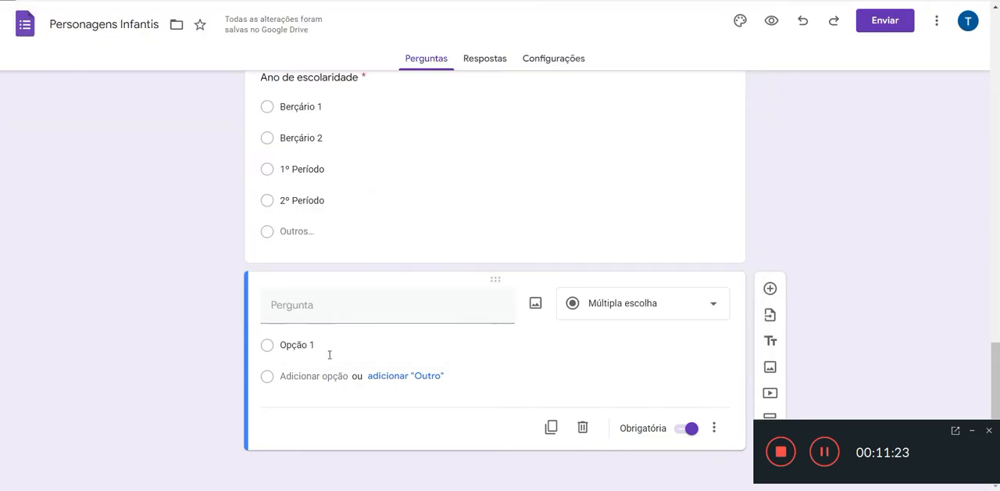
pyautogui.click(313, 310)
pyautogui.hotkey('ctrl', 'v')
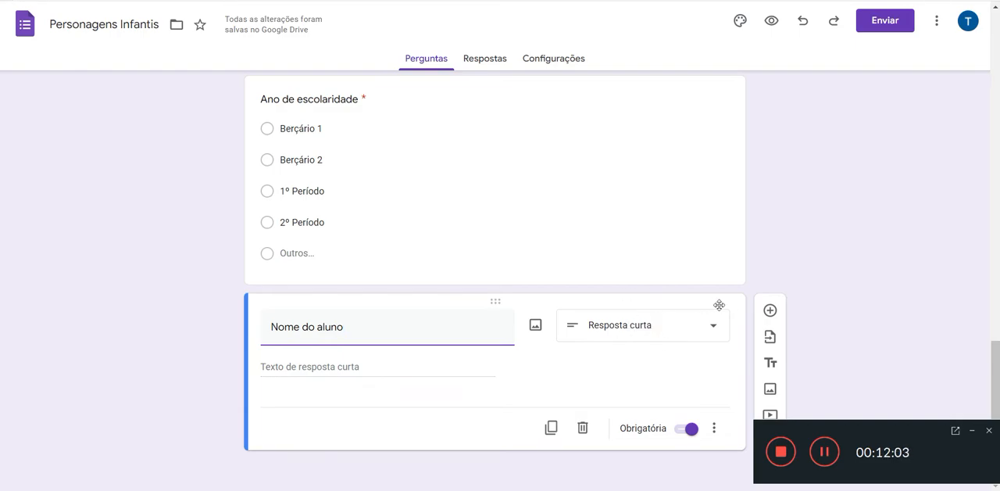
# Step: Add a question with the text "Que personagens de história em quadrinhos ou programas de TV o aluno mais gosta?", copied from the Notepad list
pyautogui.click(771, 311)
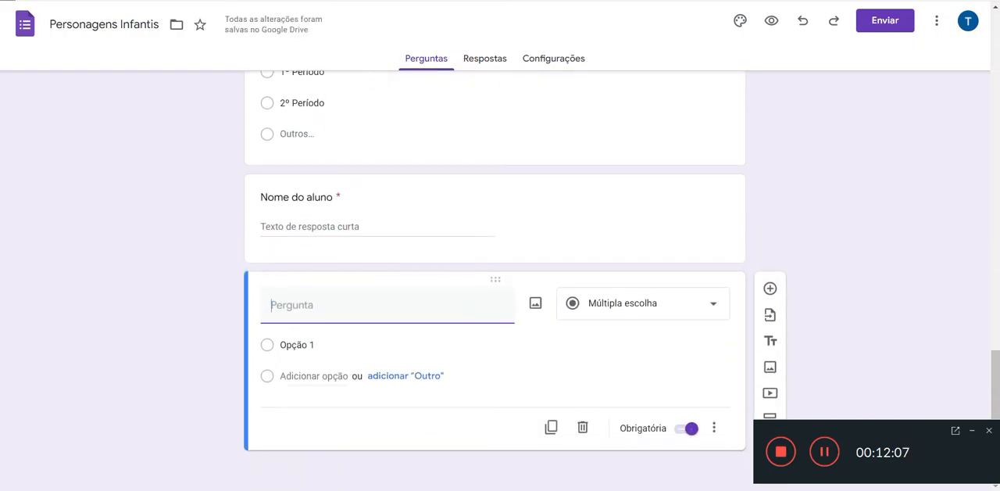
pyautogui.hotkey('alt', 'Tab')
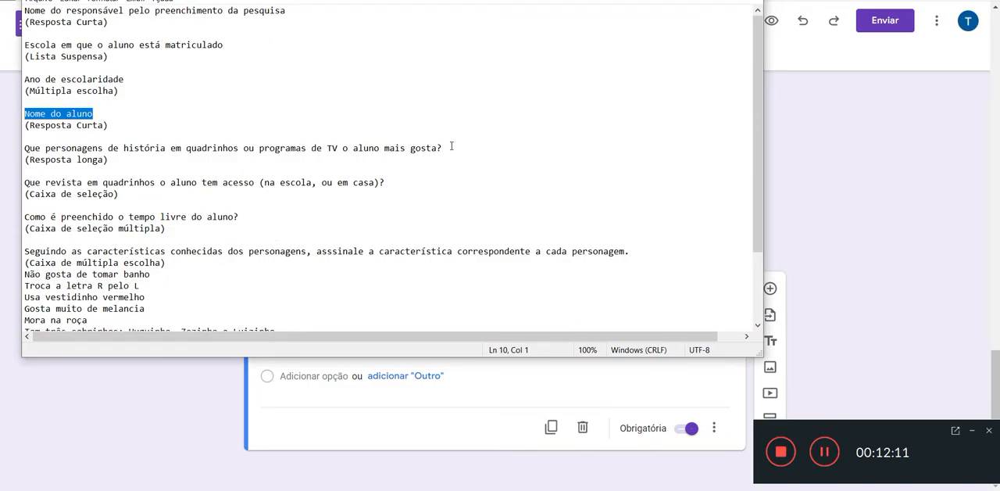
pyautogui.moveTo(443, 148); pyautogui.dragTo(25, 150)
pyautogui.hotkey('ctrl', 'c')
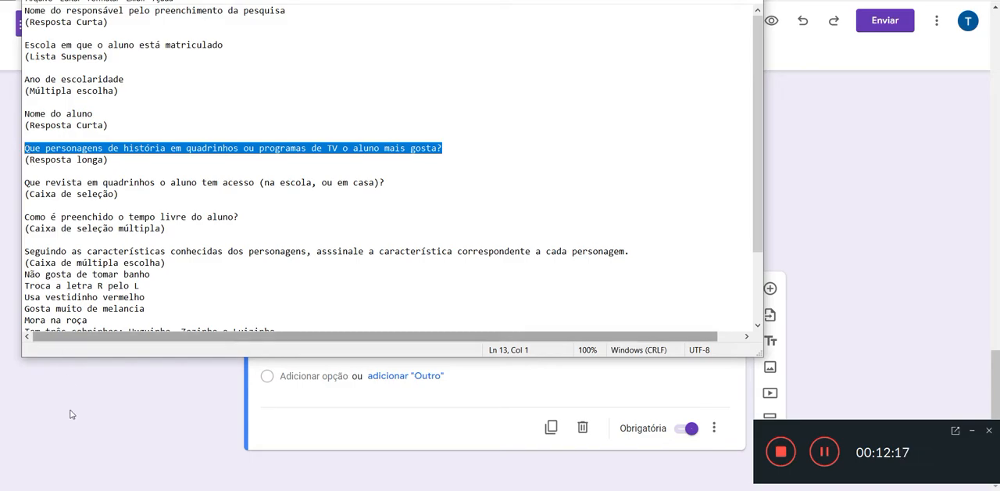
pyautogui.click(120, 424)
pyautogui.click(376, 315)
pyautogui.hotkey('ctrl', 'v')
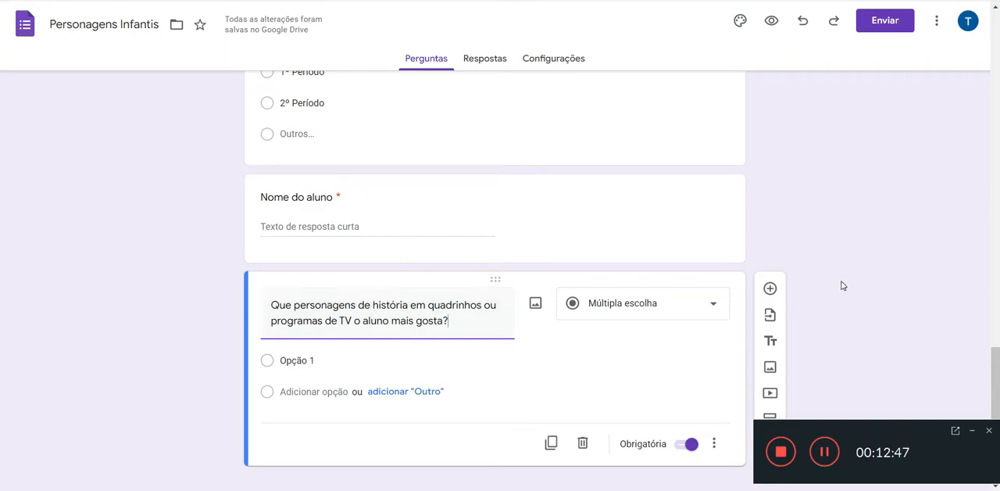
# Step: Set the answer type of the question about favourite comic and TV characters to "Parágrafo"
pyautogui.scroll(-1, 843, 286)
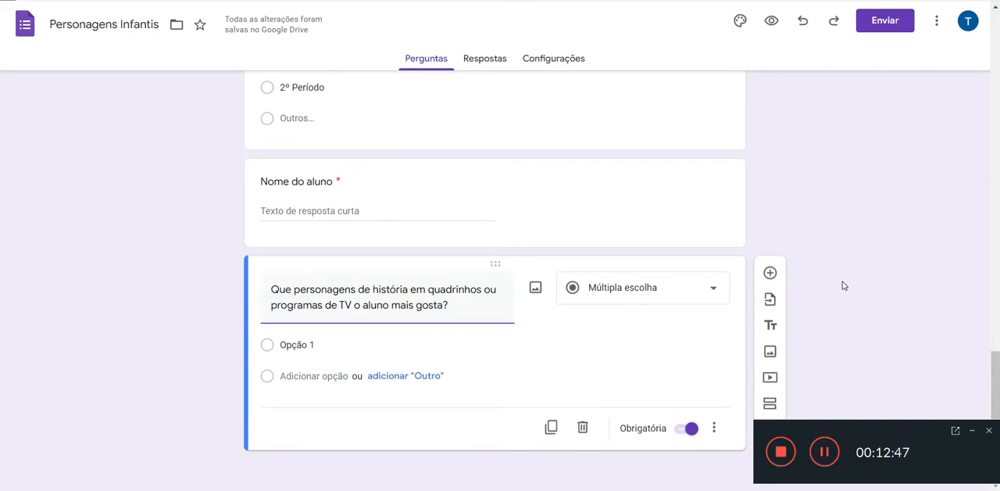
pyautogui.click(609, 289)
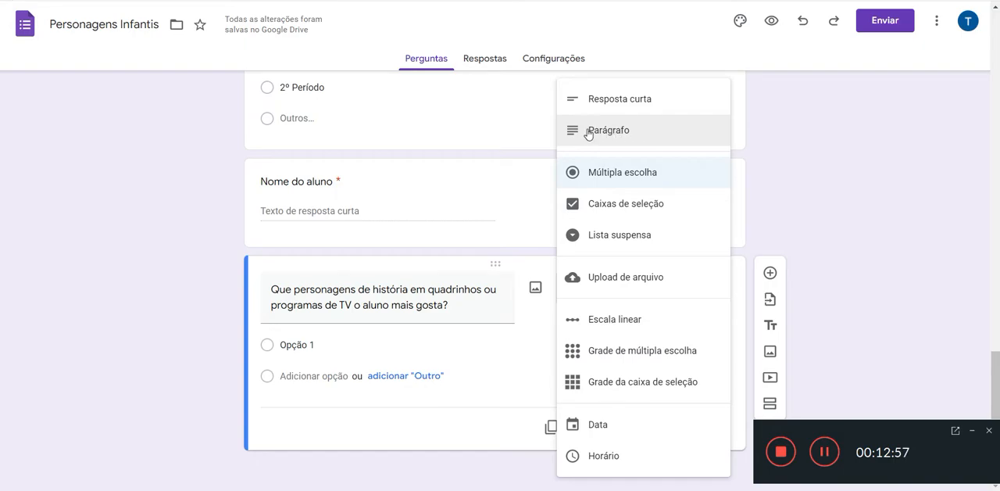
pyautogui.click(635, 133)
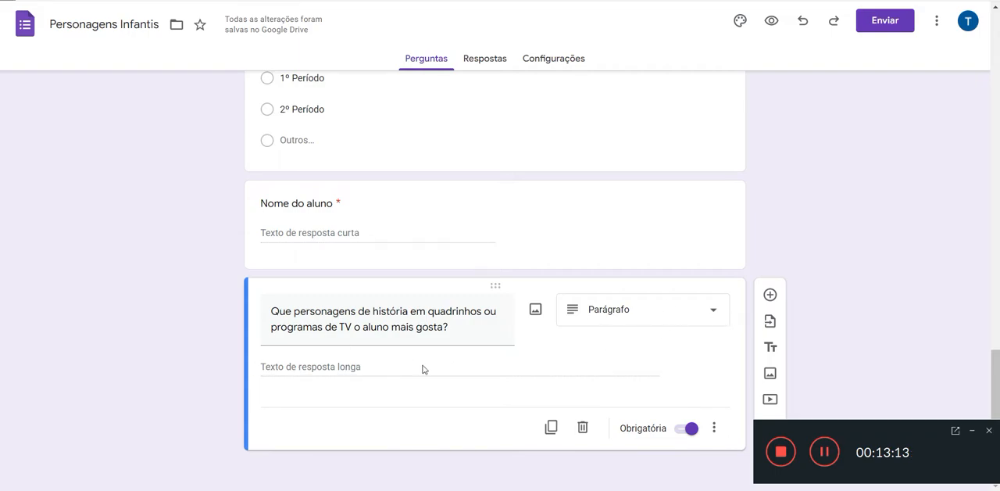
# Step: Add a question with the text "Que revista em quadrinhos o aluno tem acesso (na escola, ou em casa)?", copied from the Notepad list
pyautogui.click(770, 296)
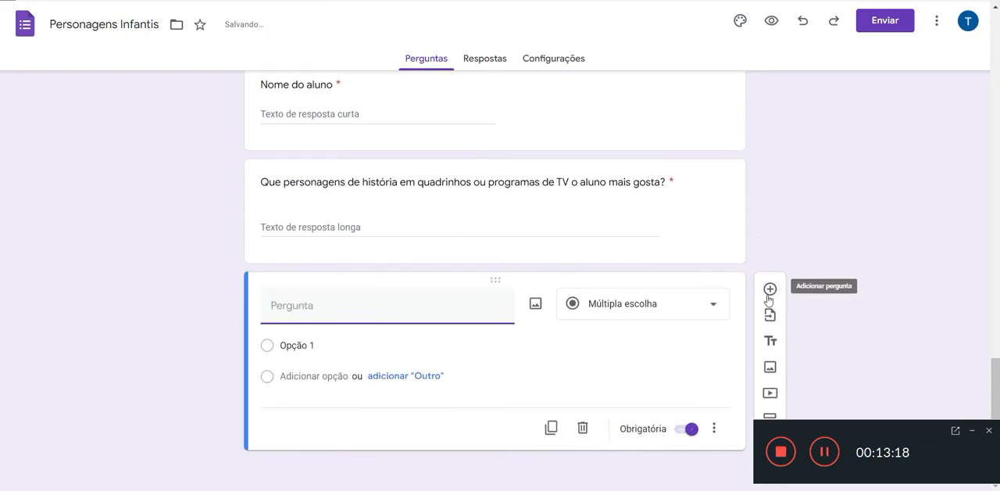
pyautogui.click(516, 490)
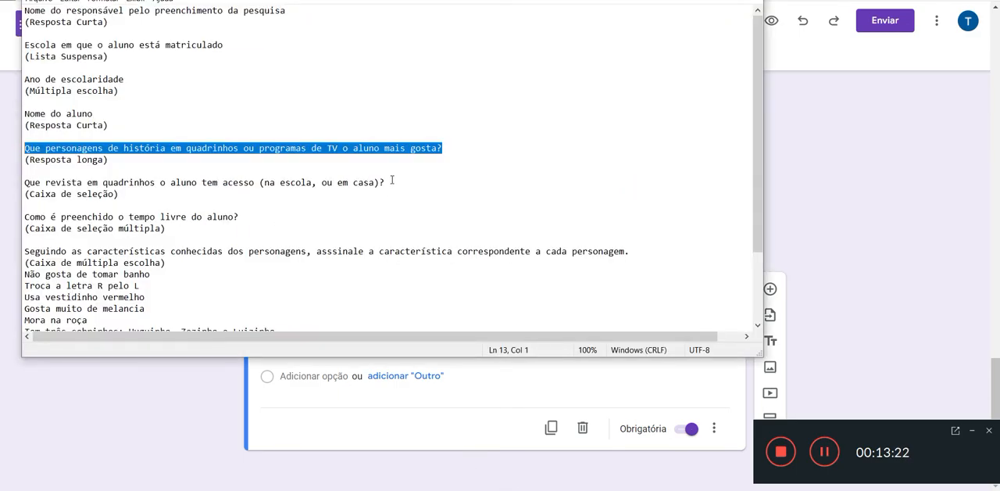
pyautogui.moveTo(393, 182); pyautogui.dragTo(316, 185)
pyautogui.moveTo(113, 184); pyautogui.dragTo(23, 184)
pyautogui.hotkey('ctrl', 'c')
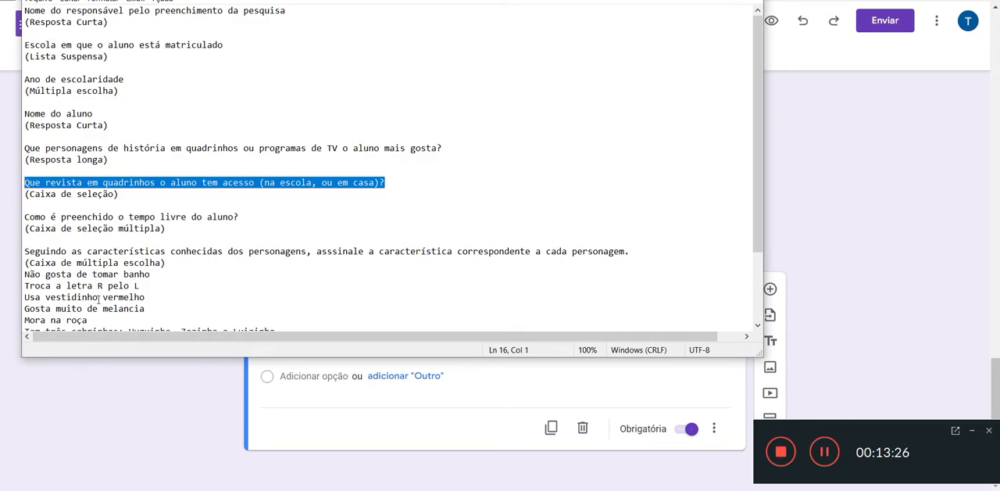
pyautogui.click(141, 414)
pyautogui.click(303, 307)
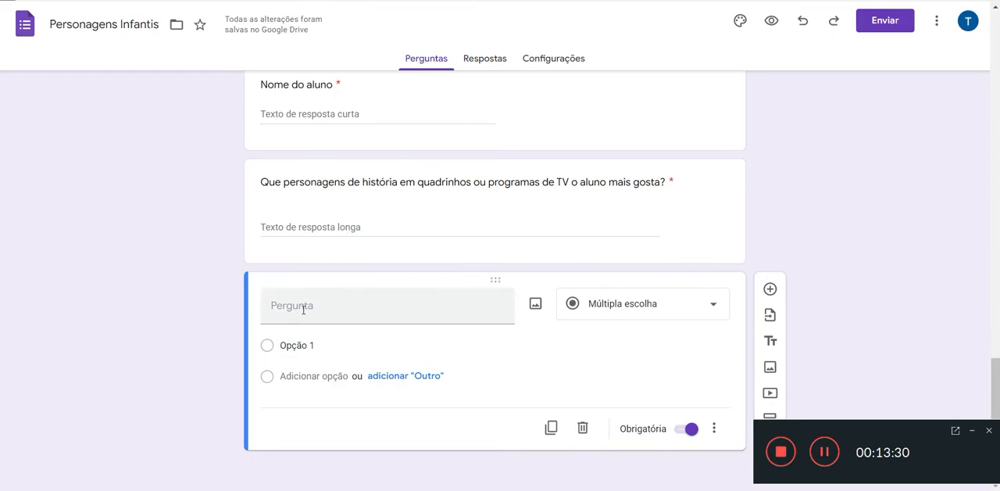
pyautogui.hotkey('ctrl', 'v')
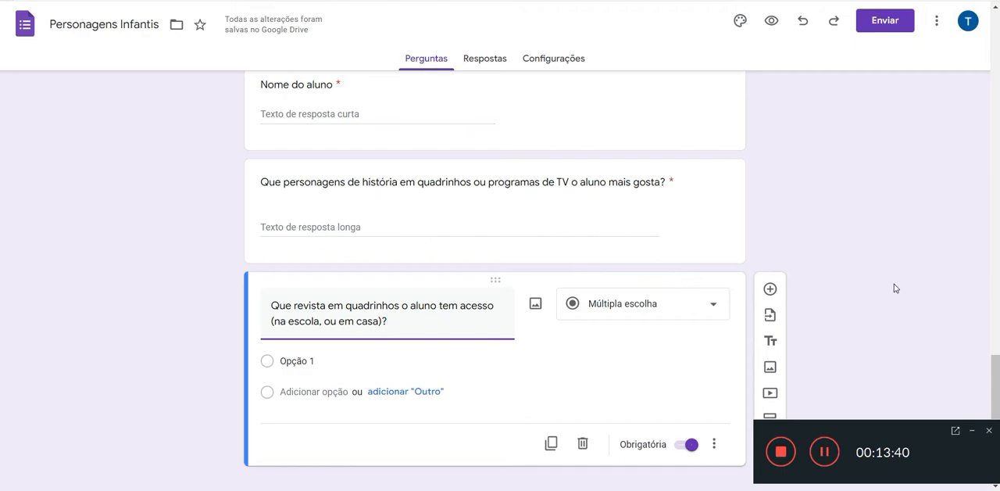
# Step: Set the answer type of the comic magazine question to "Caixas de seleção"
pyautogui.scroll(-1, 877, 281)
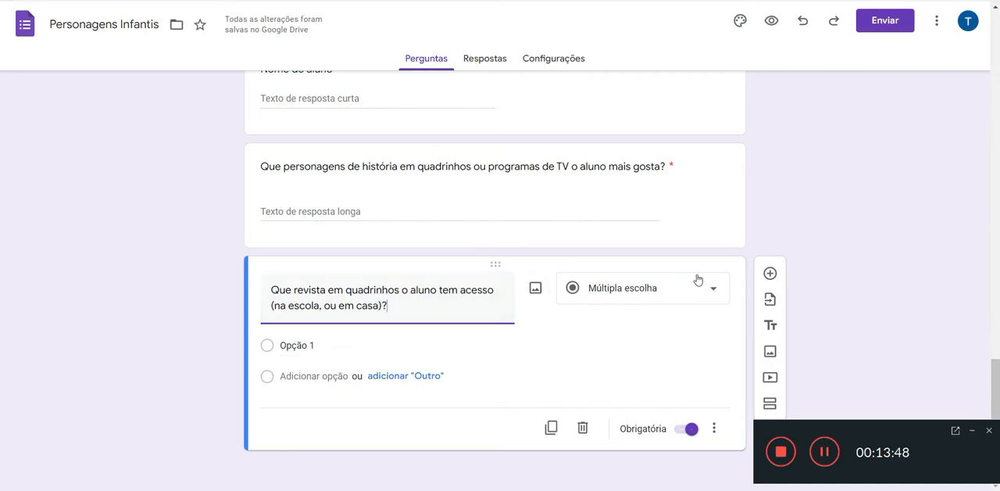
pyautogui.click(714, 291)
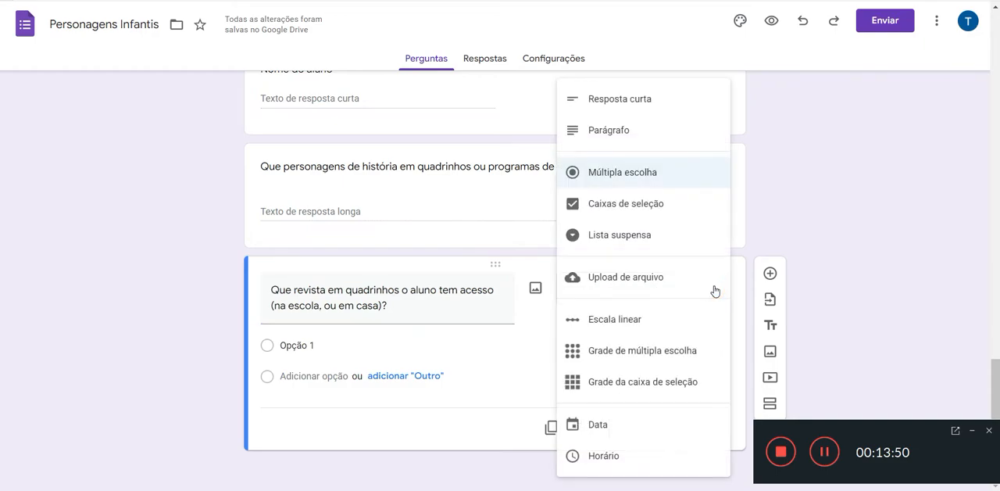
pyautogui.click(649, 205)
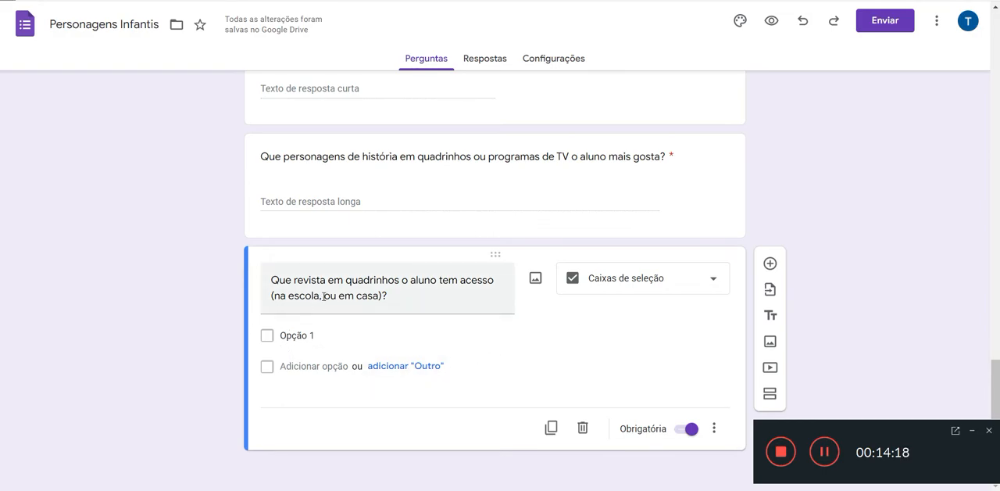
# Step: Set the first two checkbox options of the comic magazine question to "Mônica" and "Cebolinha"
pyautogui.click(313, 335)
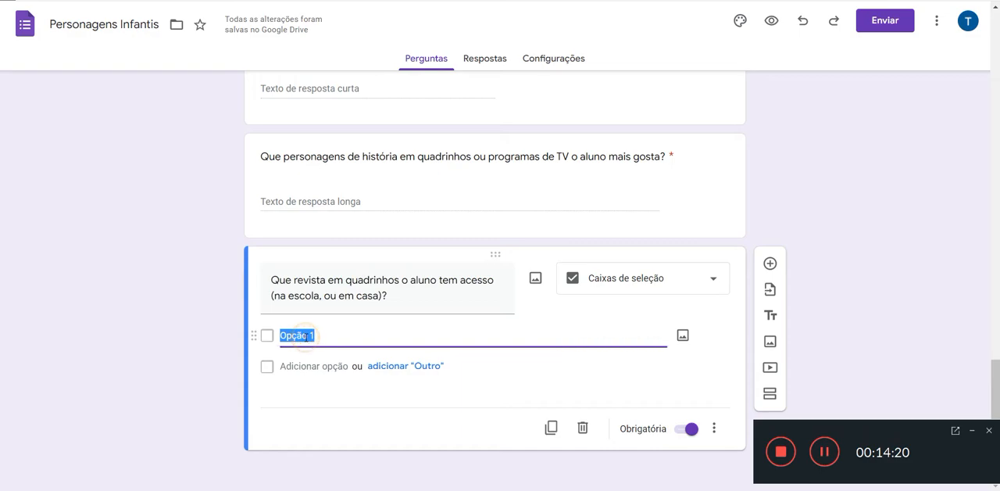
pyautogui.write('Mônicaa')
pyautogui.press('BackSpace')
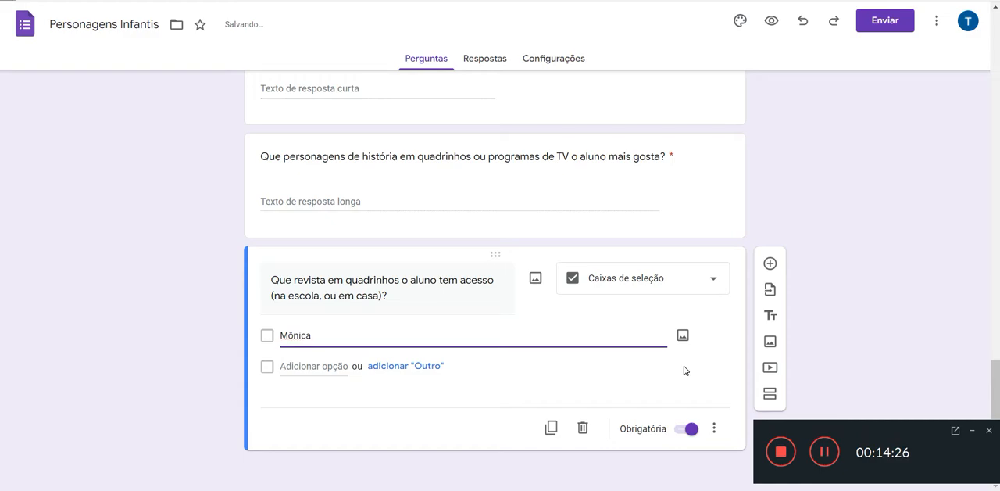
pyautogui.press('Return')
pyautogui.write('Ce')
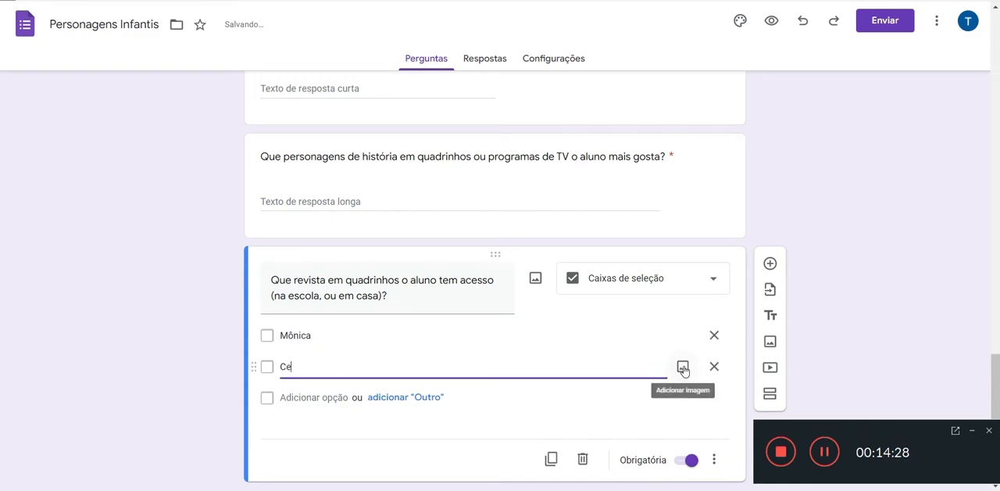
pyautogui.write('bolinha')
# Step: Add the options "Cascão" and "Magali" to the comic magazine question
pyautogui.press('Return')
pyautogui.write('Cascão')
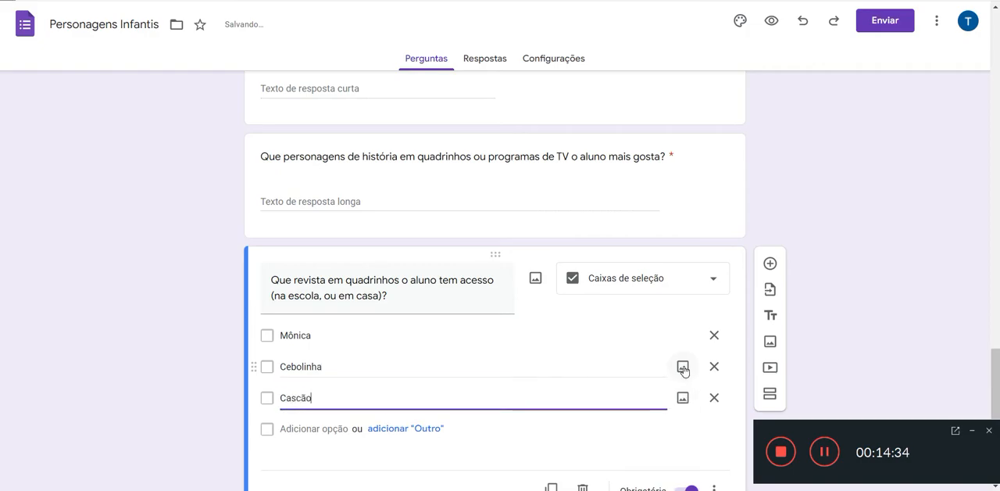
pyautogui.press('Return')
pyautogui.write('Magali')
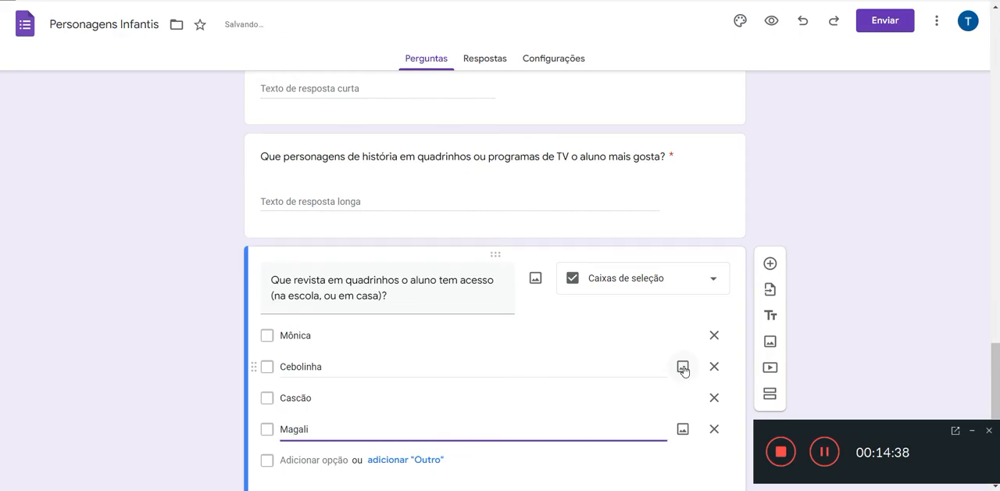
# Step: Add the options "Pato Donald" and "Mickey" below "Magali" in the comic magazine question
pyautogui.press('Return')
pyautogui.write('Pato Donald')
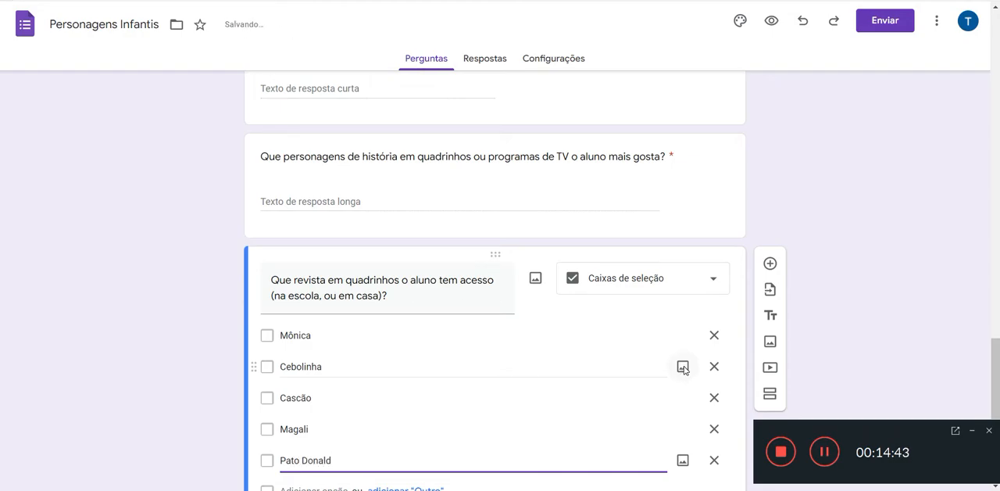
pyautogui.press('Return')
pyautogui.write('Mickey')
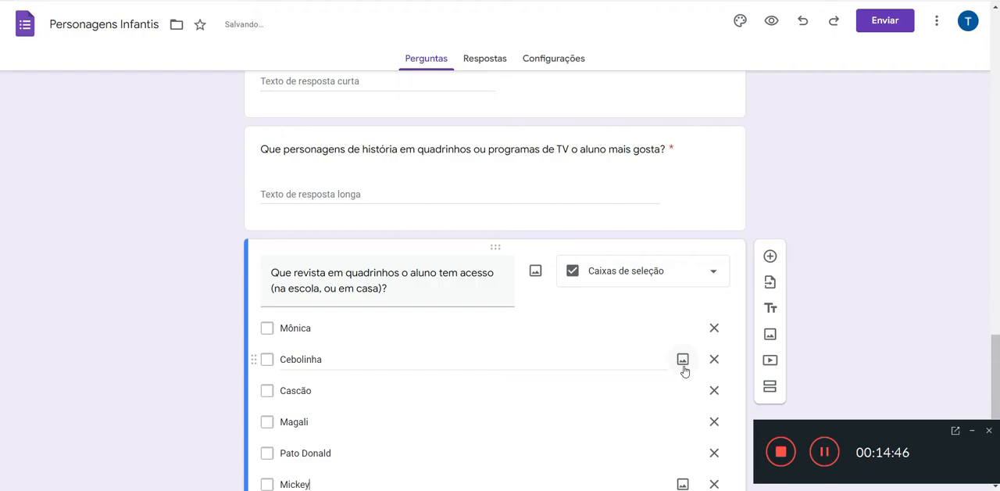
# Step: Add "Almanaque Disney" as the seventh option of the comic magazine question
pyautogui.press('Return')
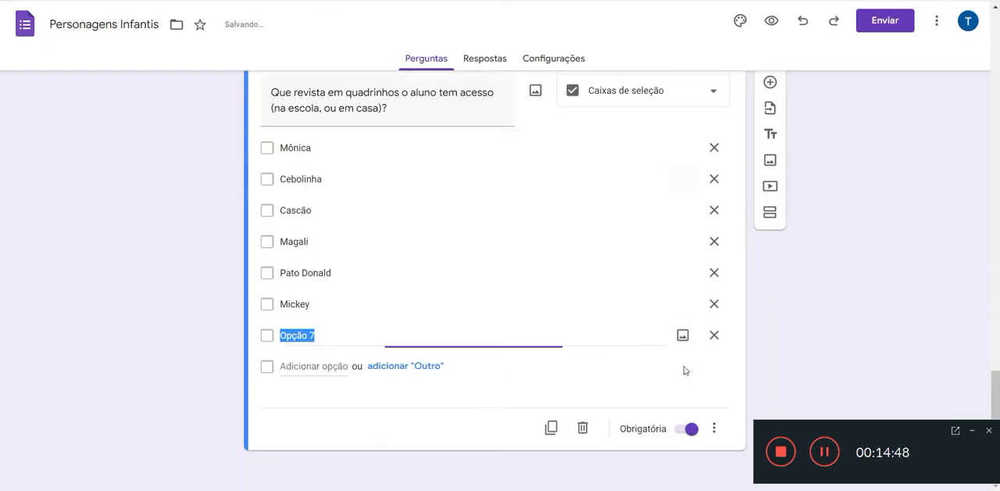
pyautogui.write('Almm')
pyautogui.write('a')
pyautogui.press('BackSpace')
pyautogui.press('BackSpace')
pyautogui.write('anaque Disney')
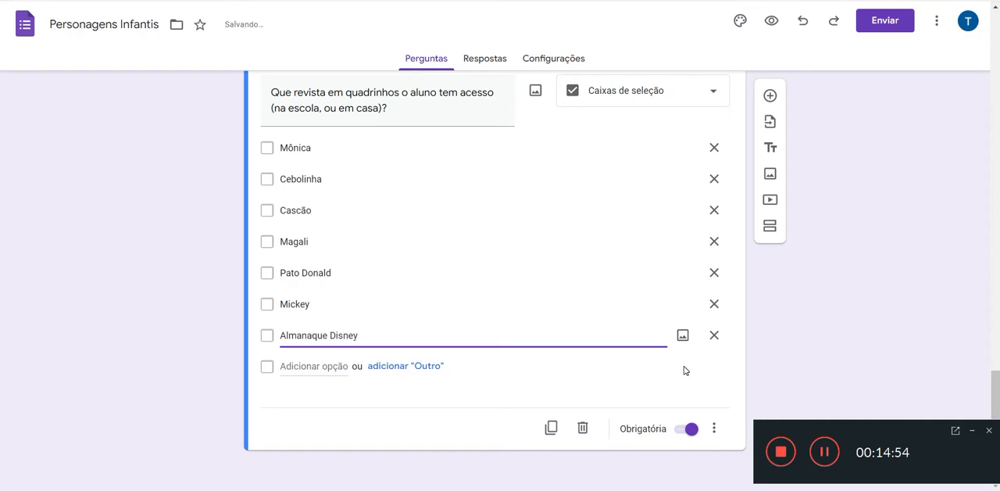
# Step: Add the options "Super Man" and "Batman" plus an "Outro" option to the comic magazine question
pyautogui.press('Return')
pyautogui.write('Super')
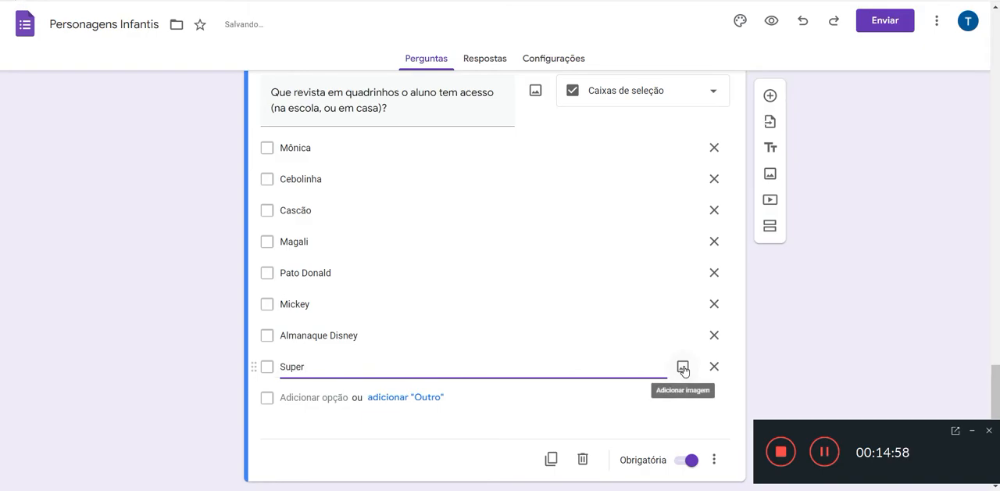
pyautogui.write(' Man')
pyautogui.press('Return')
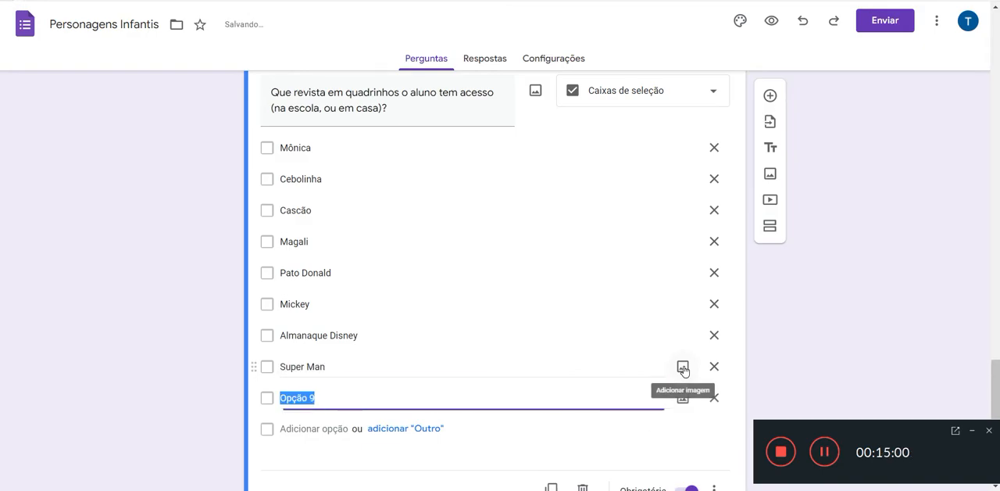
pyautogui.write('Batman')
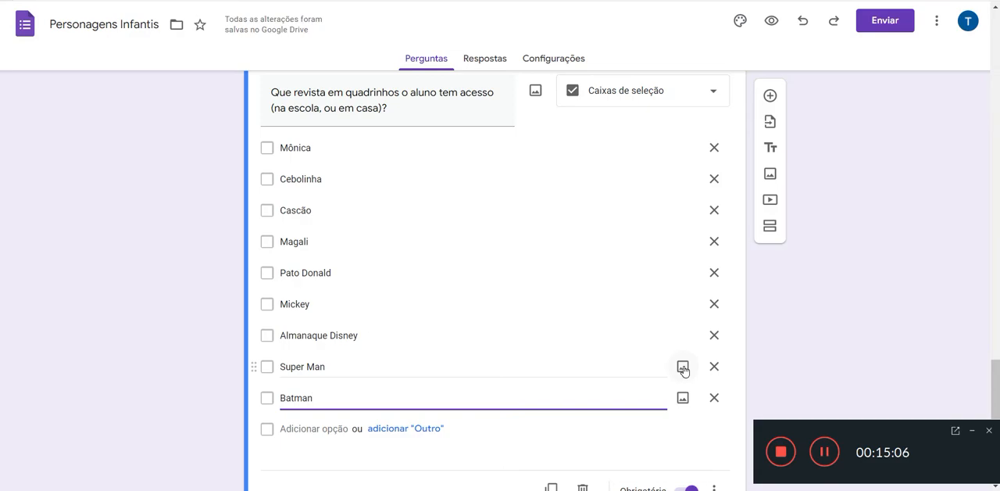
pyautogui.click(432, 427)
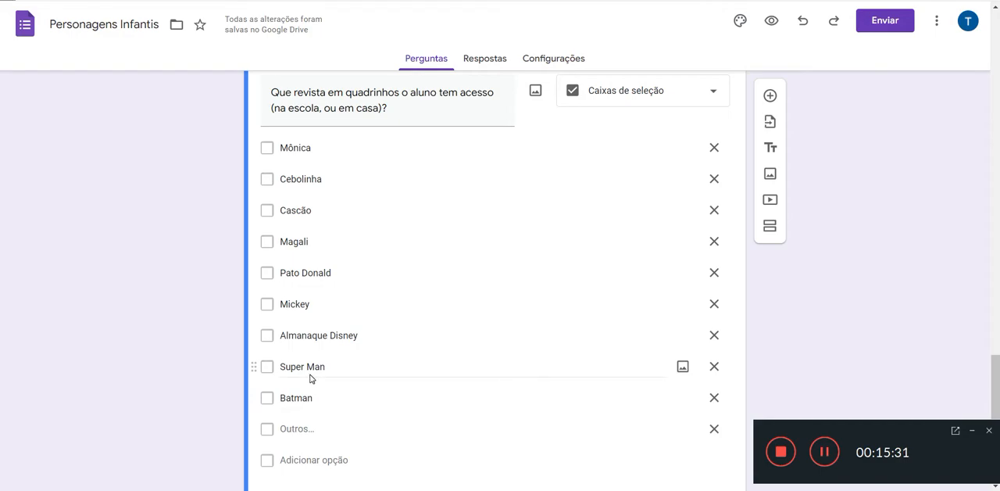
pyautogui.scroll(-1, 311, 378)
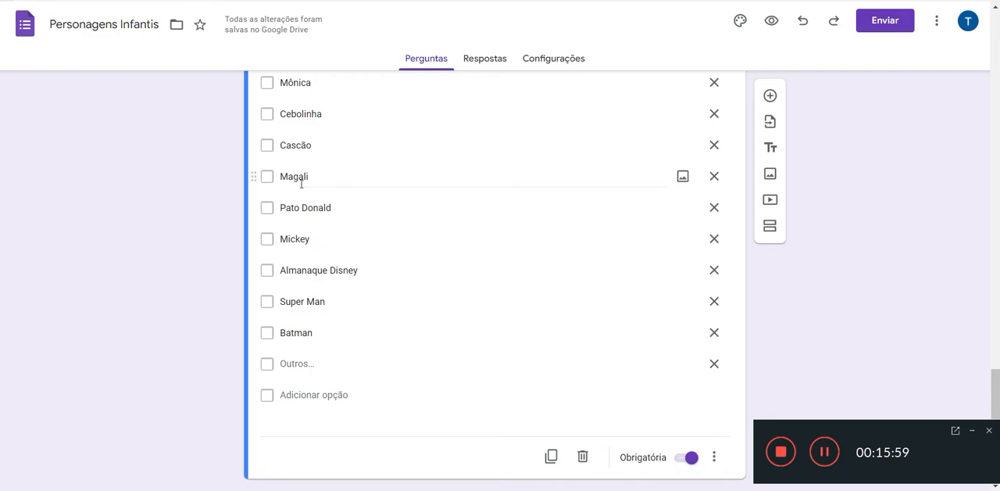
# Step: Add a question titled "Como é preenchido o tempo livre do aluno?", copied from the text list, with the answer type "Grade da caixa de seleção"
pyautogui.scroll(1, 301, 183)
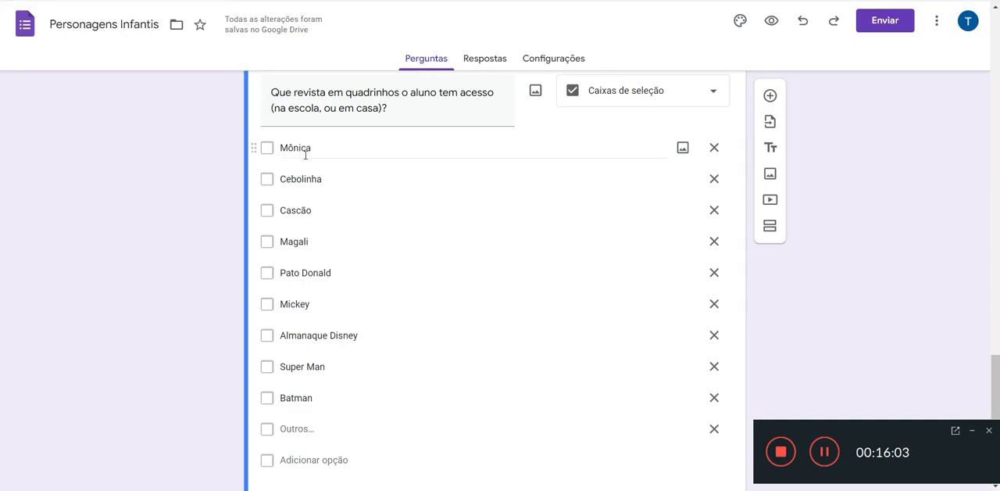
pyautogui.scroll(-1, 306, 155)
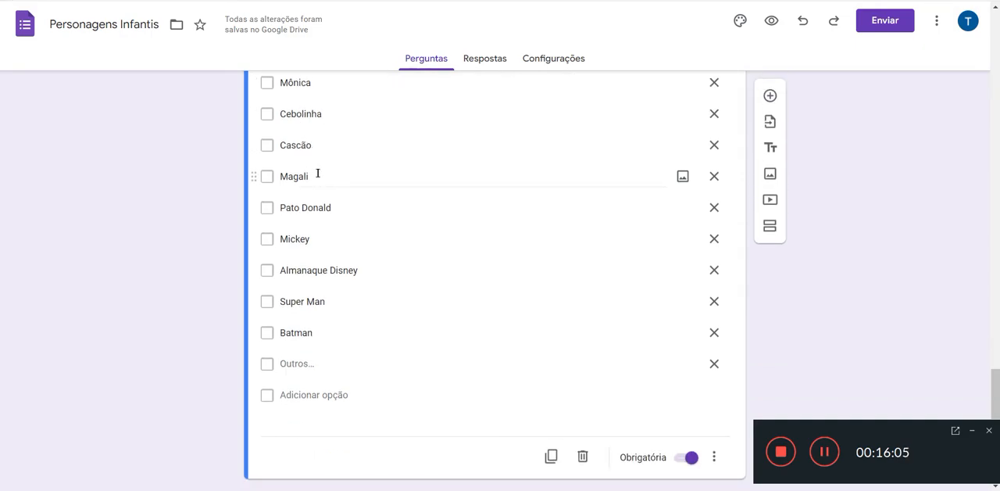
pyautogui.scroll(-1, 317, 172)
pyautogui.click(770, 95)
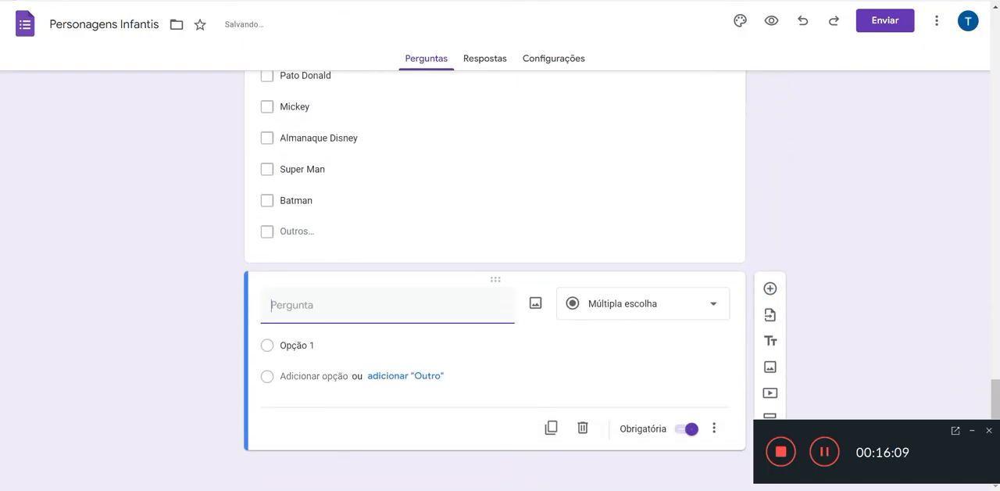
pyautogui.click(562, 489)
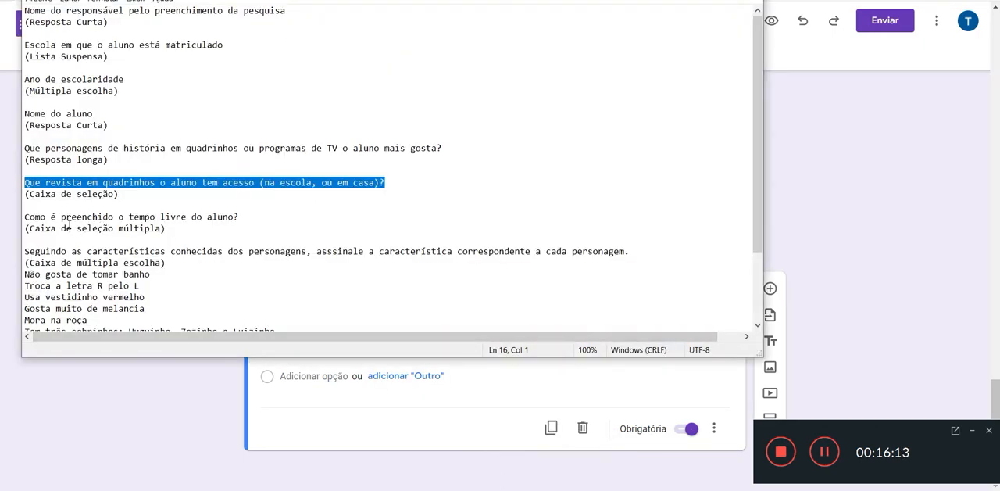
pyautogui.moveTo(243, 217); pyautogui.dragTo(23, 212)
pyautogui.hotkey('ctrl', 'c')
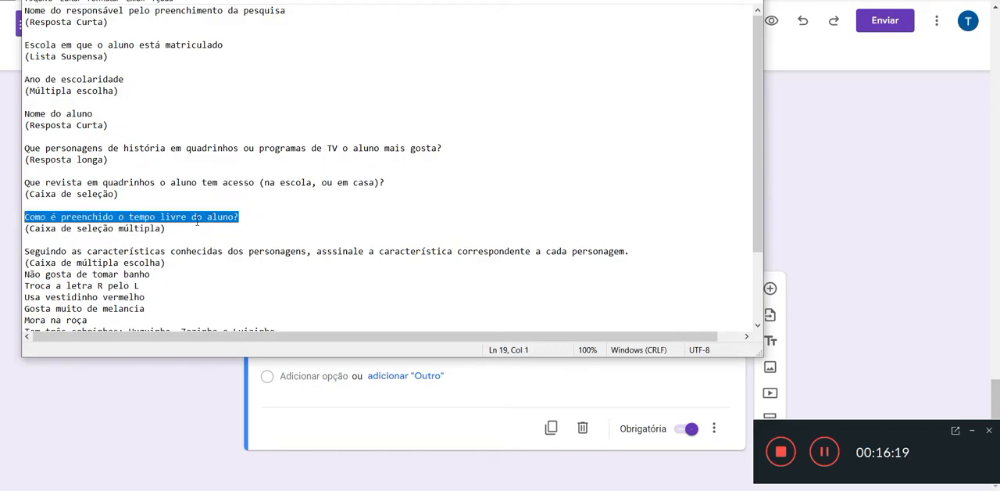
pyautogui.click(181, 401)
pyautogui.click(304, 309)
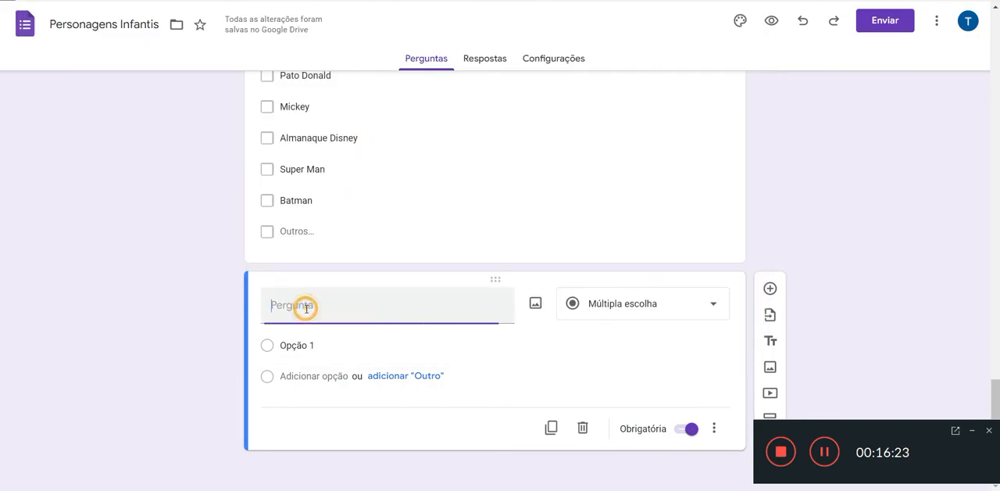
pyautogui.hotkey('ctrl', 'v')
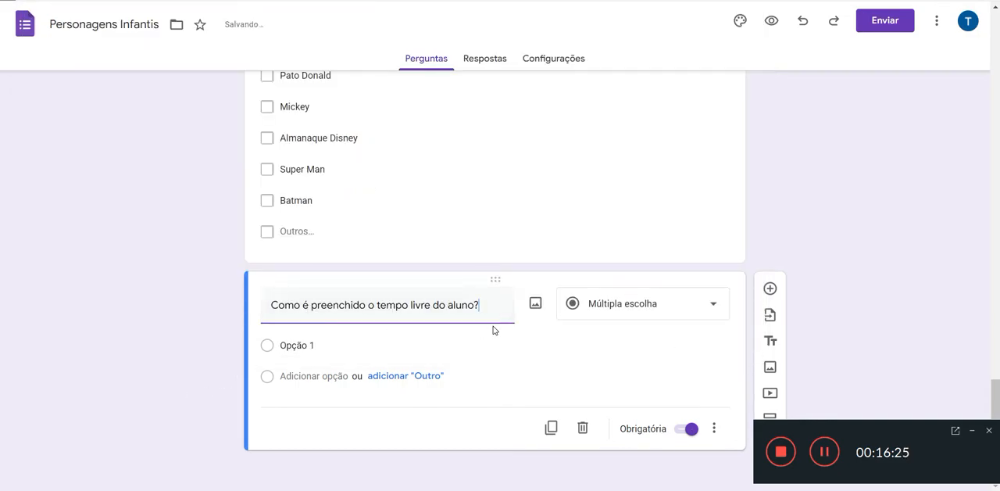
pyautogui.click(601, 319)
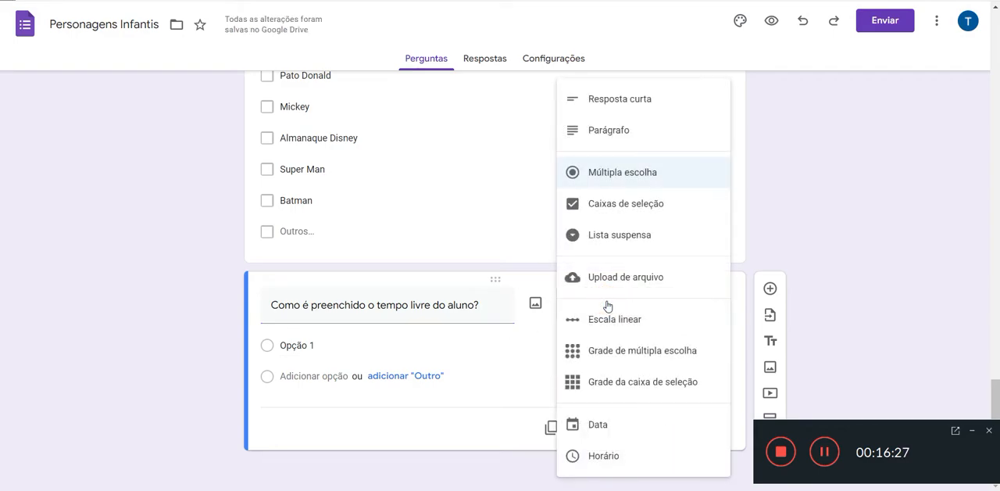
pyautogui.click(617, 381)
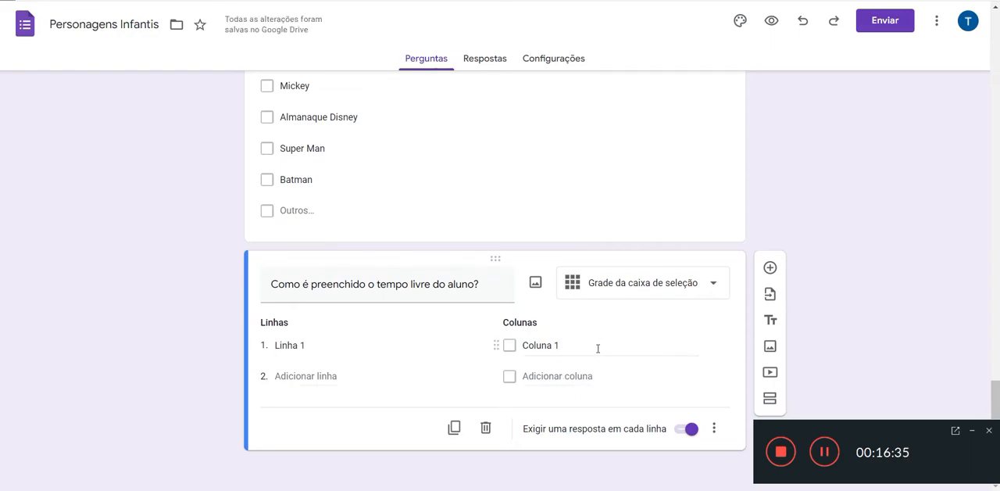
# Step: Enter "Jogar bola na rua" and "Soltar pipa" as the first two rows of the free-time grid question
pyautogui.click(312, 345)
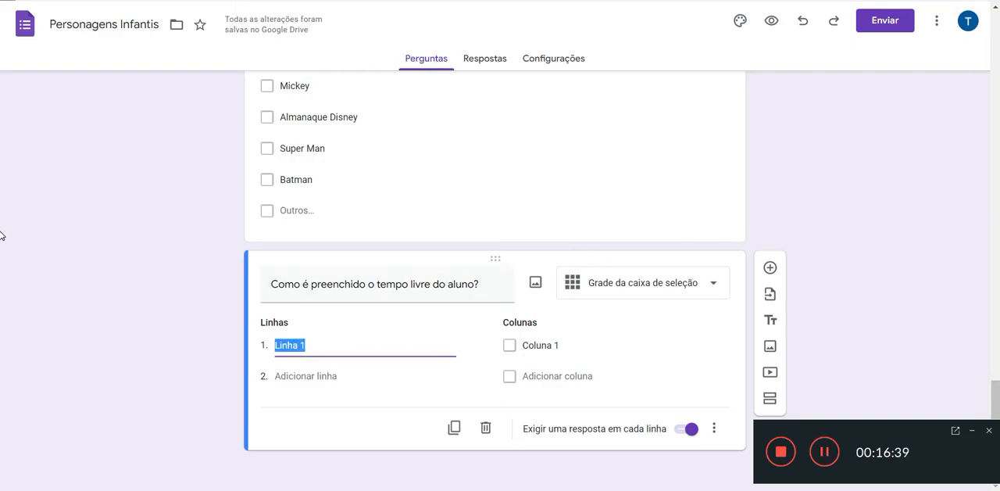
pyautogui.write('Jogar bo')
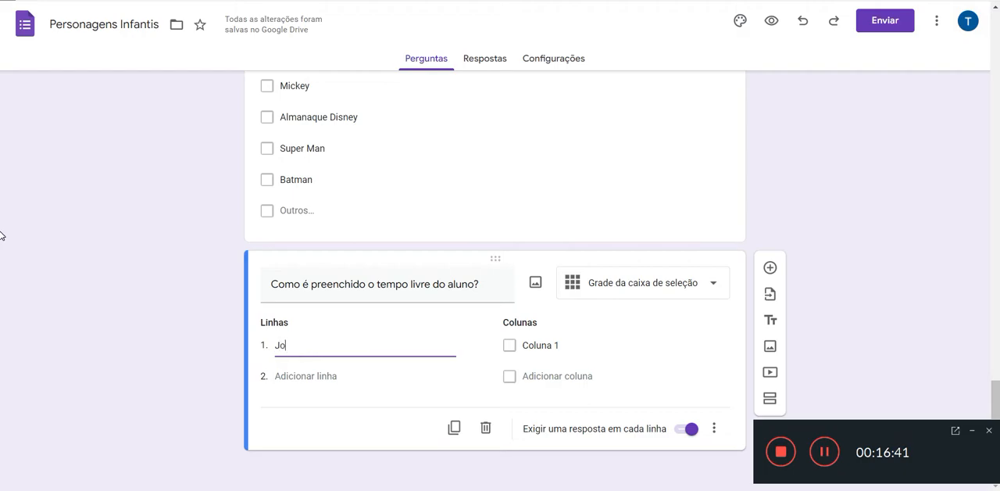
pyautogui.write('na rua')
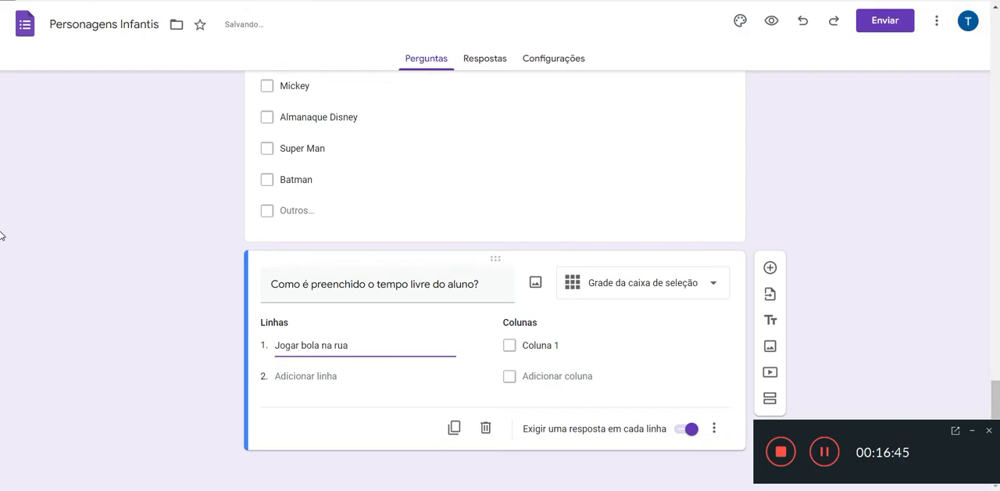
pyautogui.press('Return')
pyautogui.write('Soltar pipa')
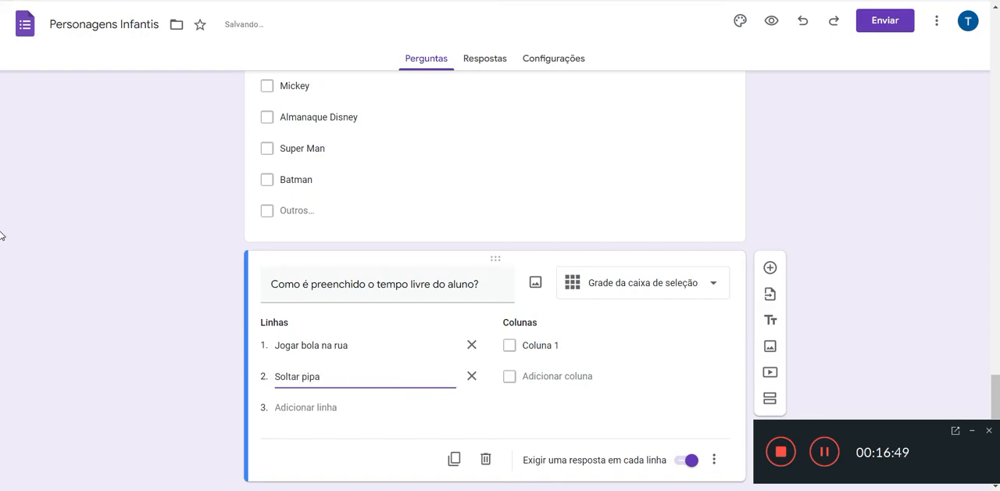
# Step: Add the rows "Jogar bolinha de gude" and "Jogar video-game" to the free-time grid question
pyautogui.press('Return')
pyautogui.write('J')
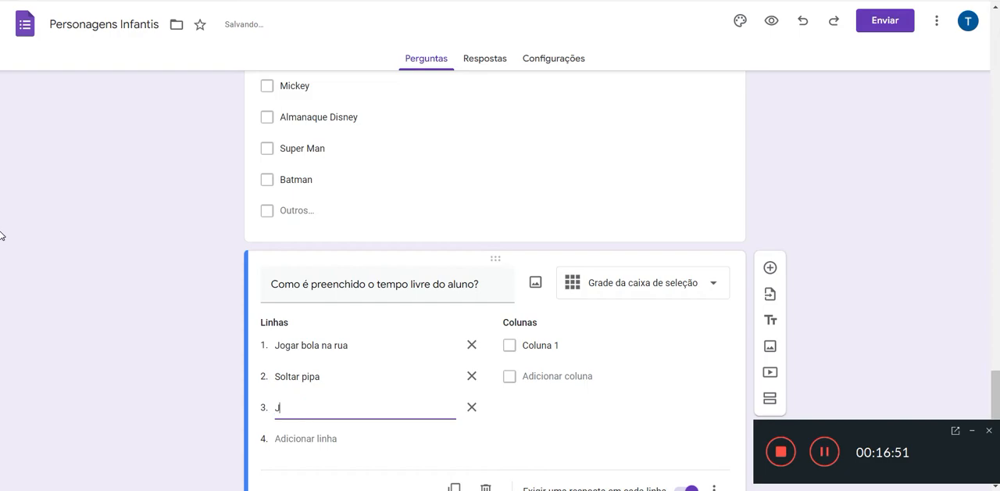
pyautogui.write('ogar bolin')
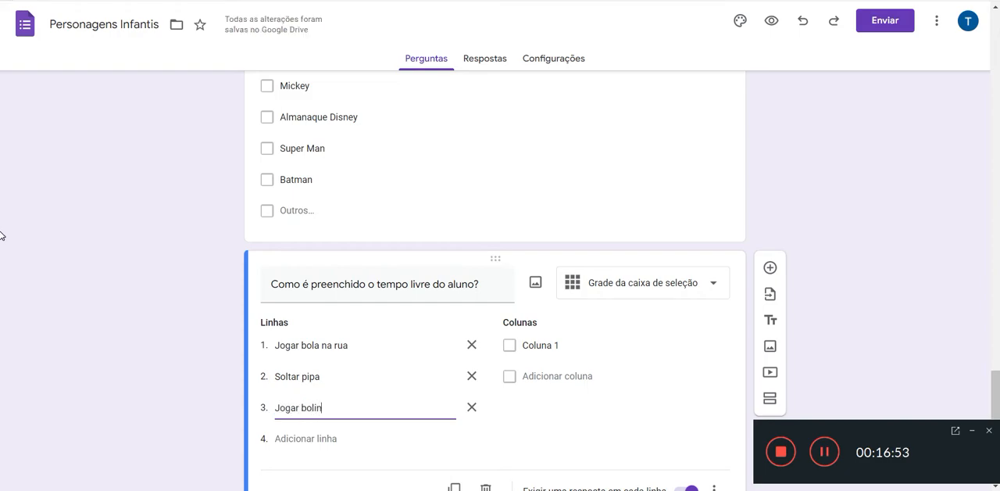
pyautogui.write('ha de gude')
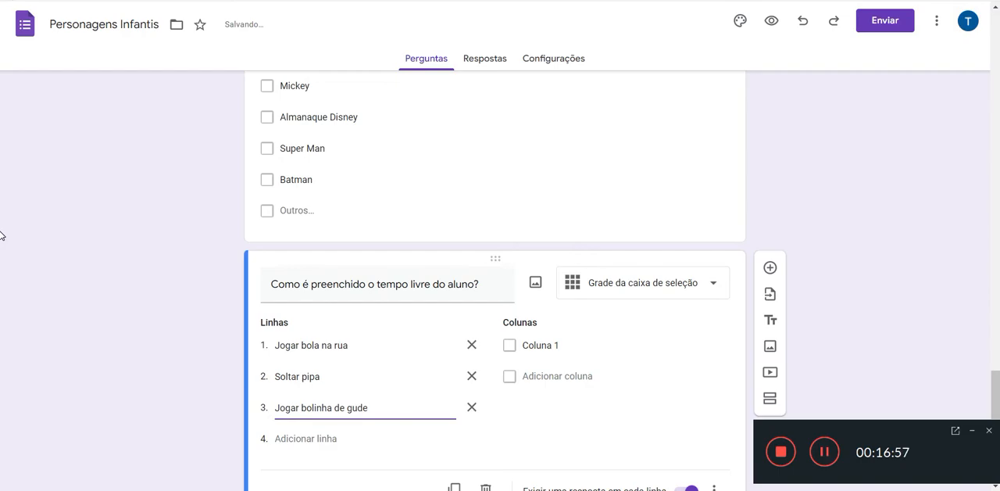
pyautogui.press('Return')
pyautogui.write('Jogar')
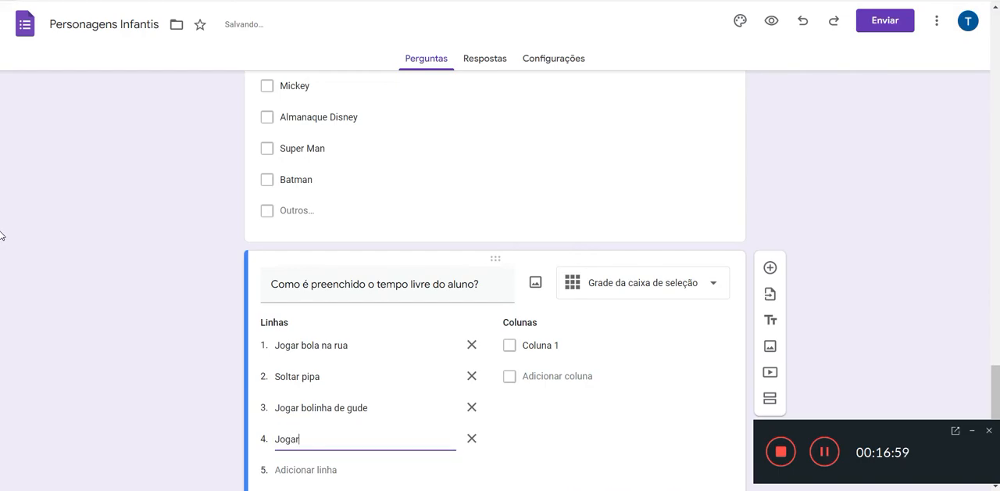
pyautogui.write(' video-game')
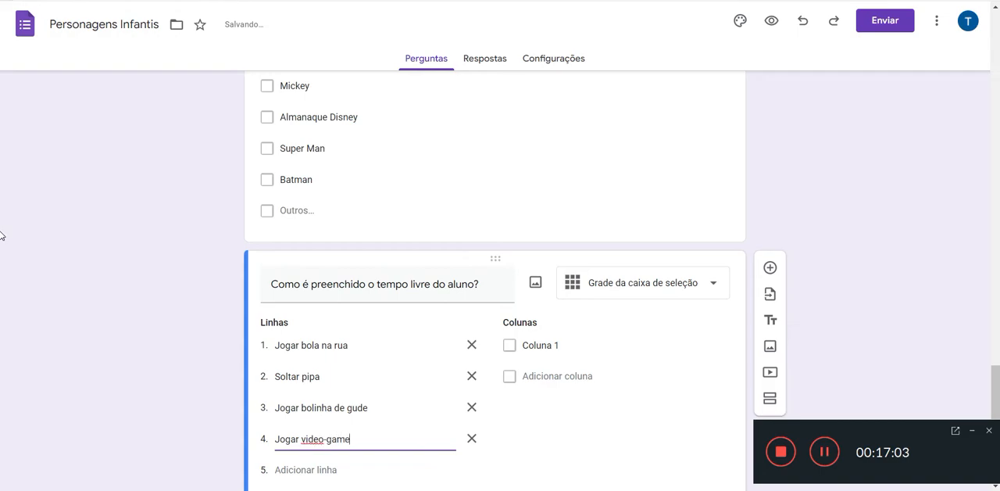
# Step: Add the rows "Jogar no celular" and "Assistir TV" below "Jogar video-game" in the free-time grid question
pyautogui.press('Return')
pyautogui.write('Jogar no c')
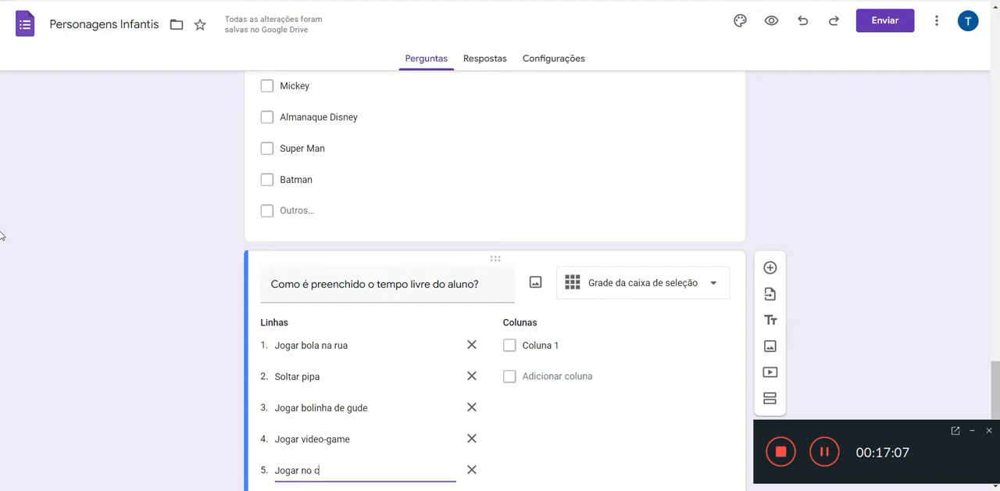
pyautogui.write('elular')
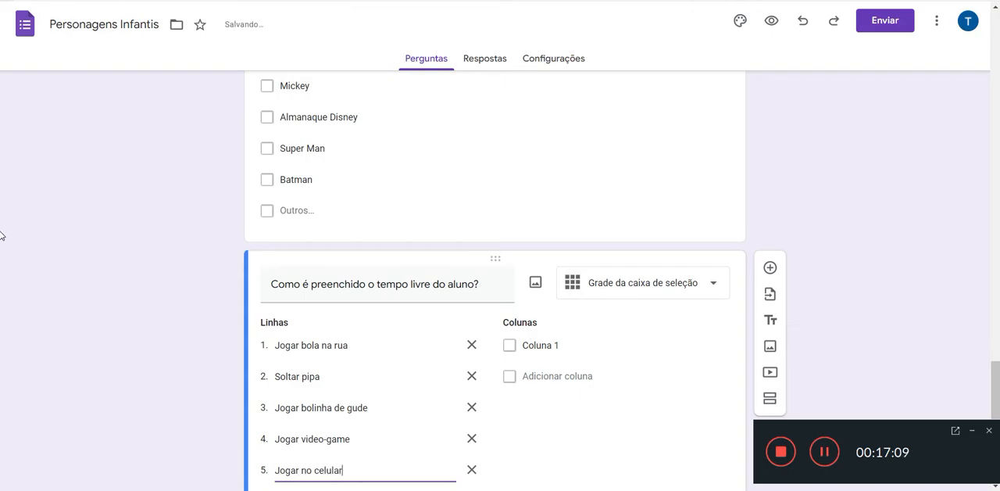
pyautogui.press('Return')
pyautogui.write('Assistir')
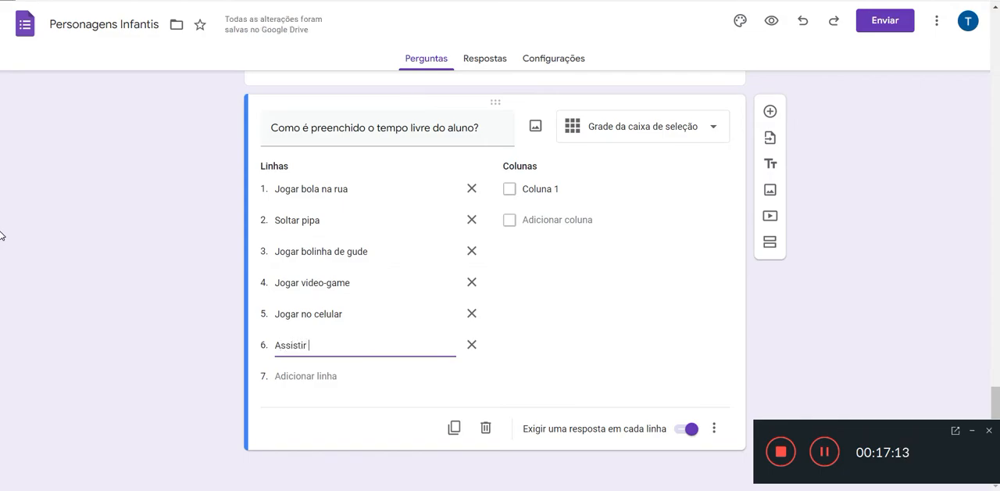
pyautogui.write(' TV')
# Step: Add "Assistir Youtube" as the seventh row of the free-time grid question
pyautogui.press('Return')
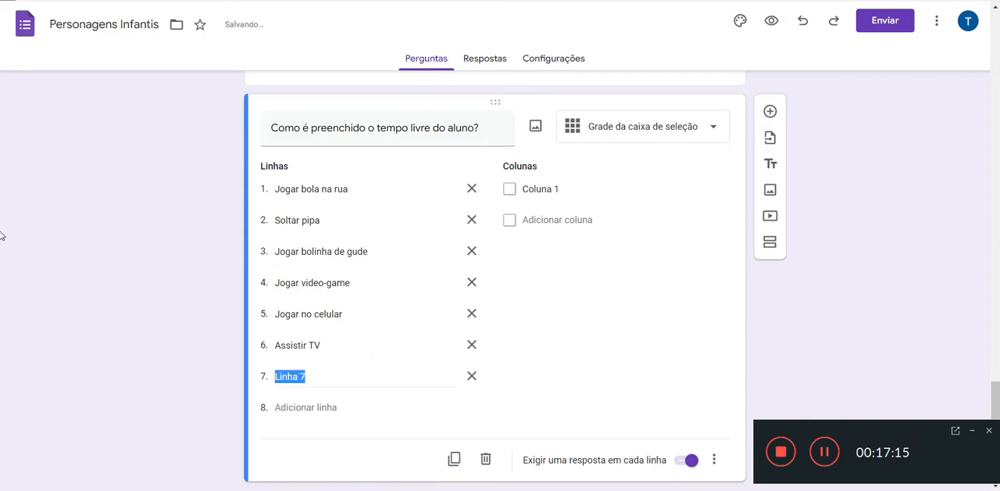
pyautogui.write('Assistir Y')
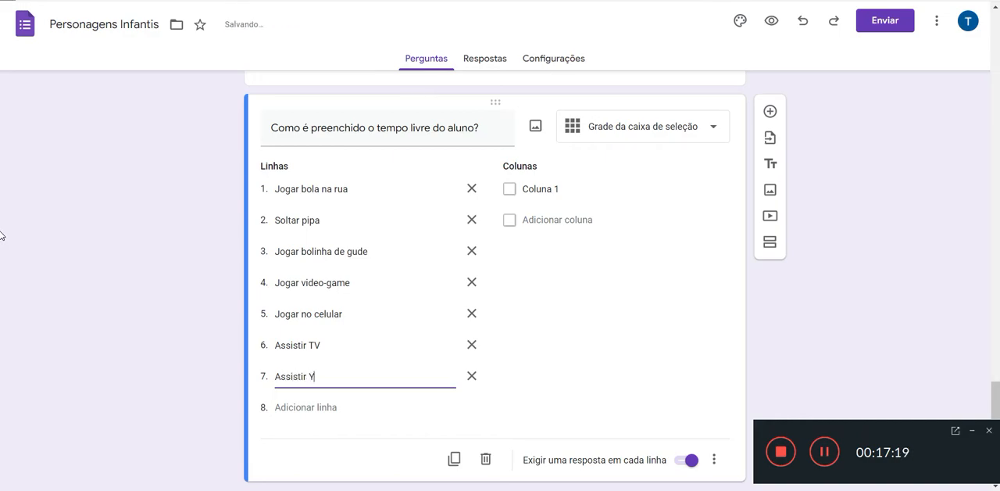
pyautogui.write('outube')
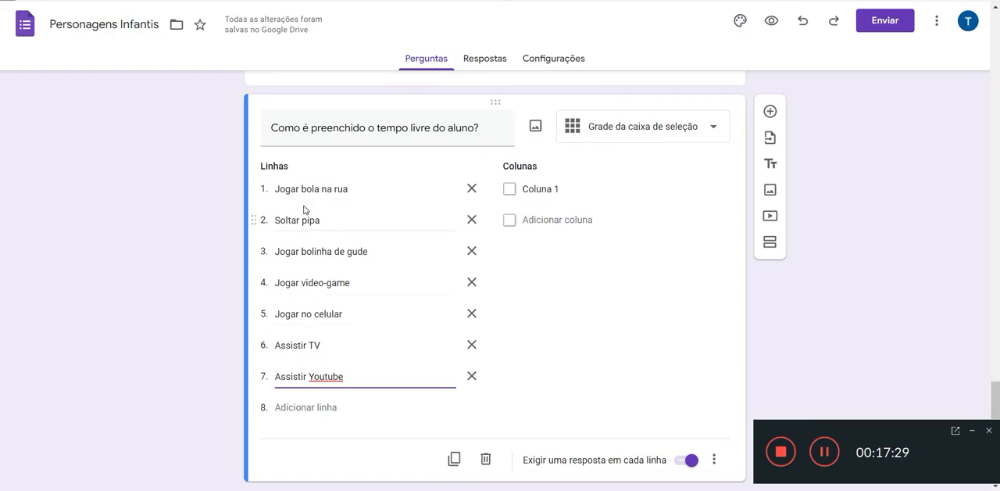
# Step: Enter "Pouco tempo" and "Muito tempo" as the first two columns of the free-time grid question
pyautogui.click(539, 189)
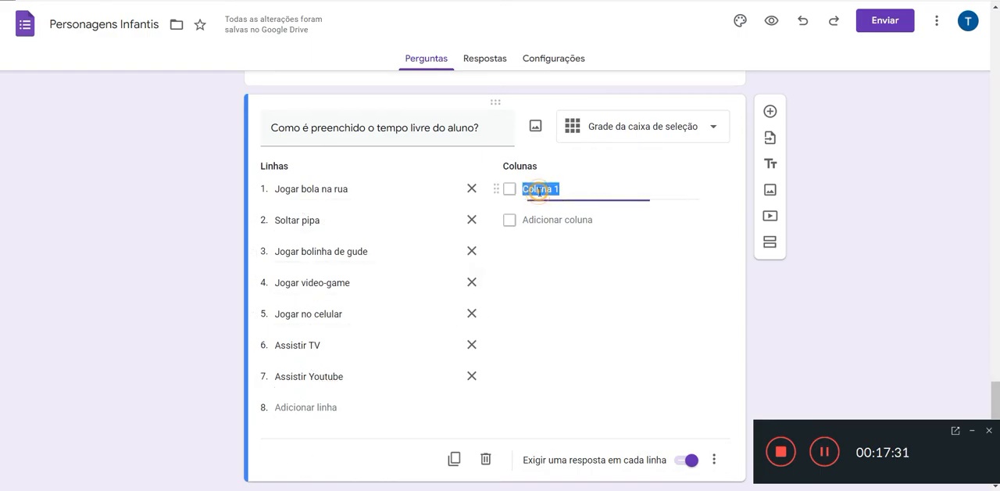
pyautogui.write('Pouco tempo')
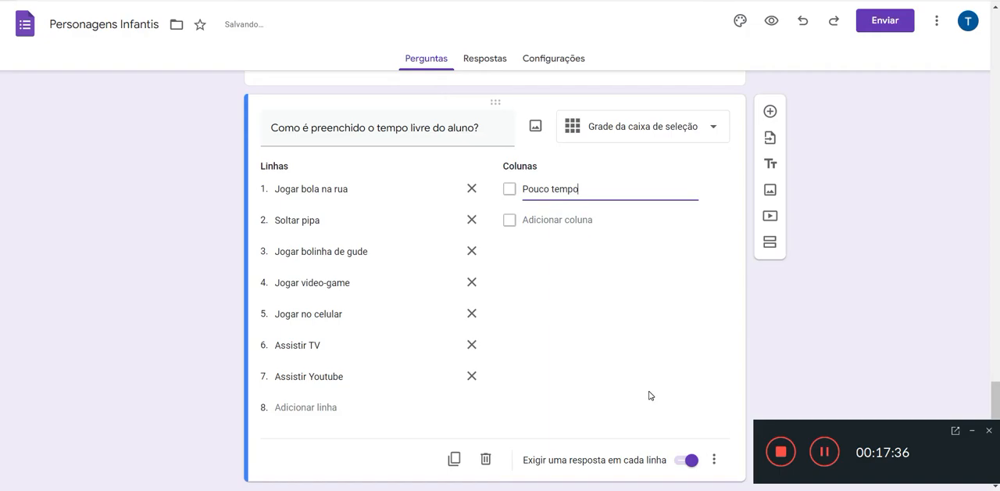
pyautogui.press('Return')
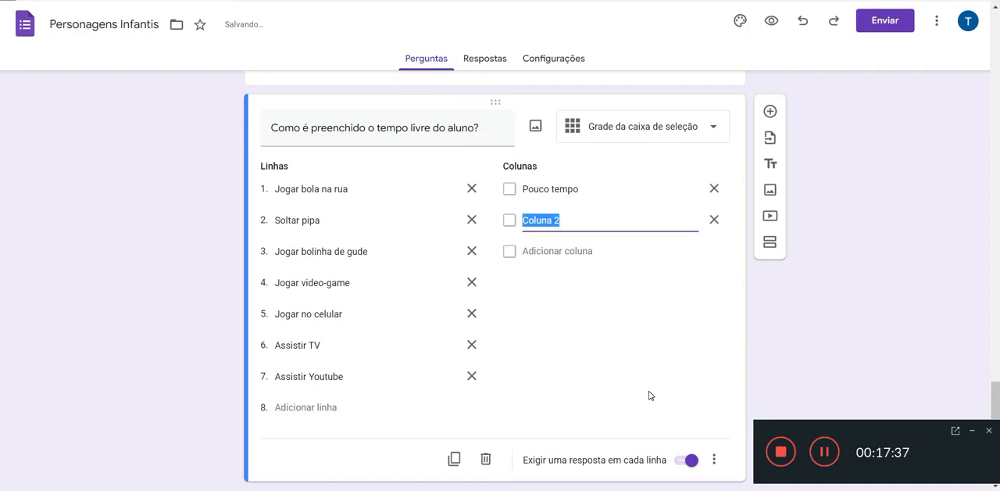
pyautogui.write('Muito t')
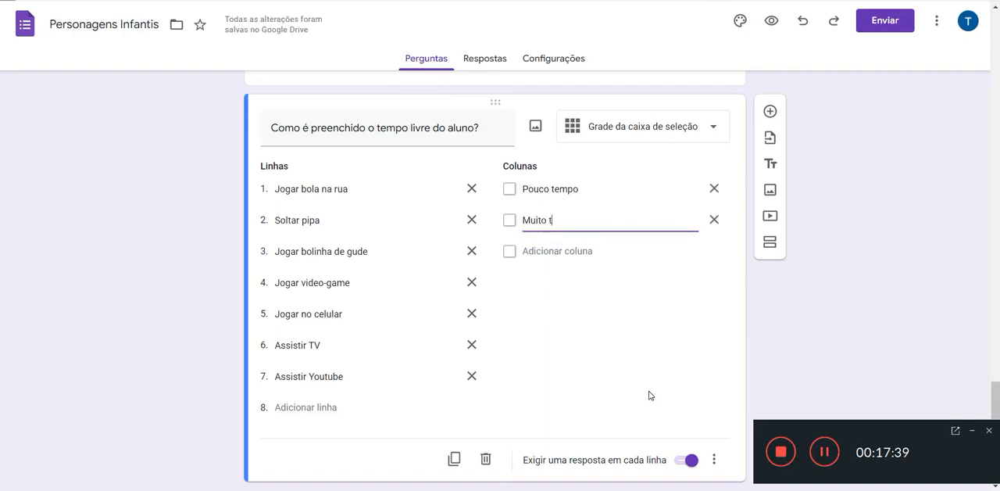
pyautogui.write('empo')
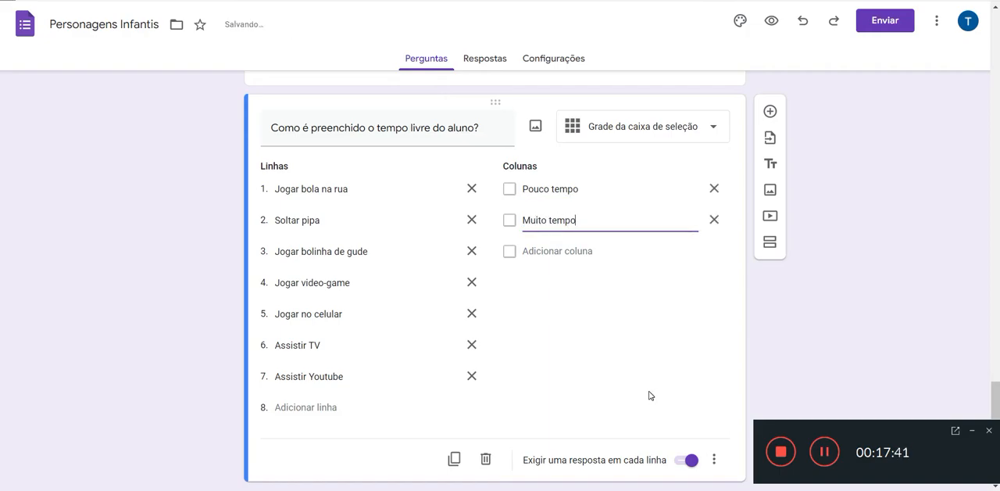
# Step: Add "Tempo suficiente" as the third column of the free-time grid question
pyautogui.press('Return')
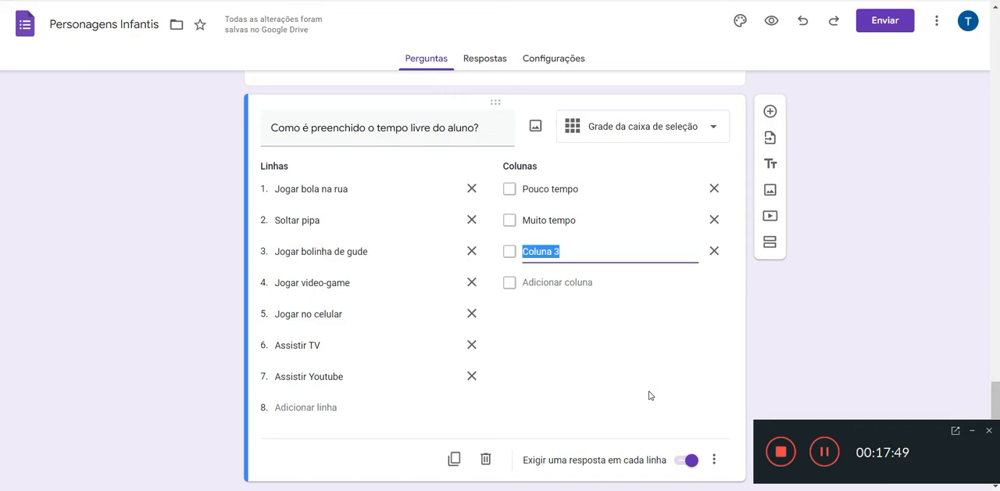
pyautogui.write('Temp')
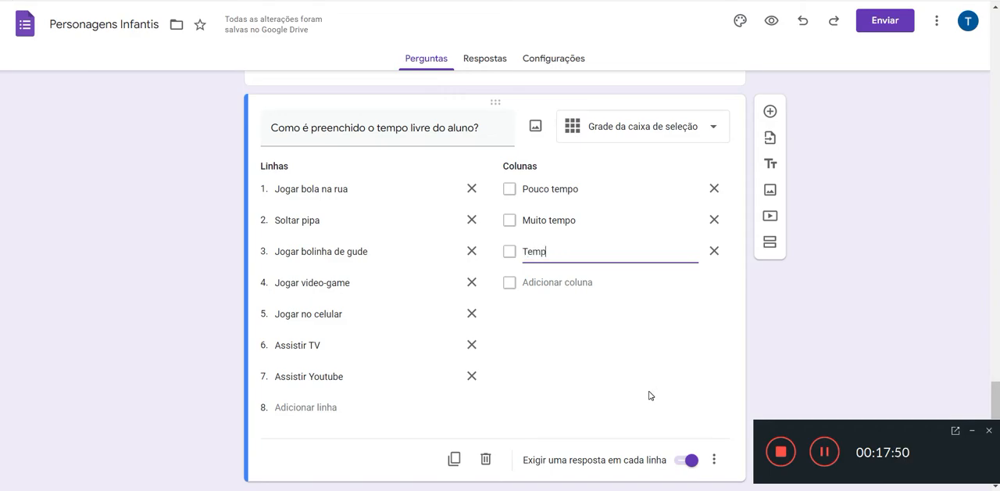
pyautogui.write('o suficiente')
# Step: Add "Tempo estipulado pelo responsável" as the fourth column of the free-time grid question
pyautogui.press('Return')
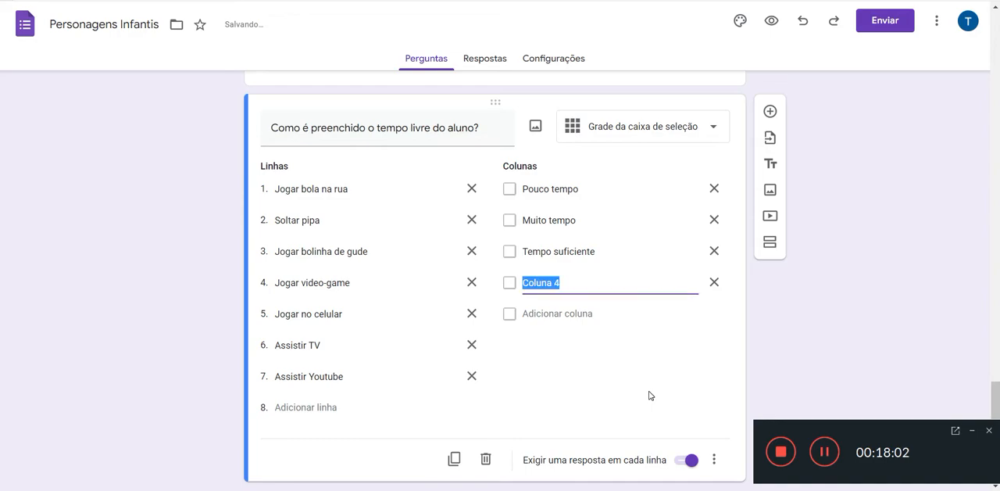
pyautogui.write('Tempo ')
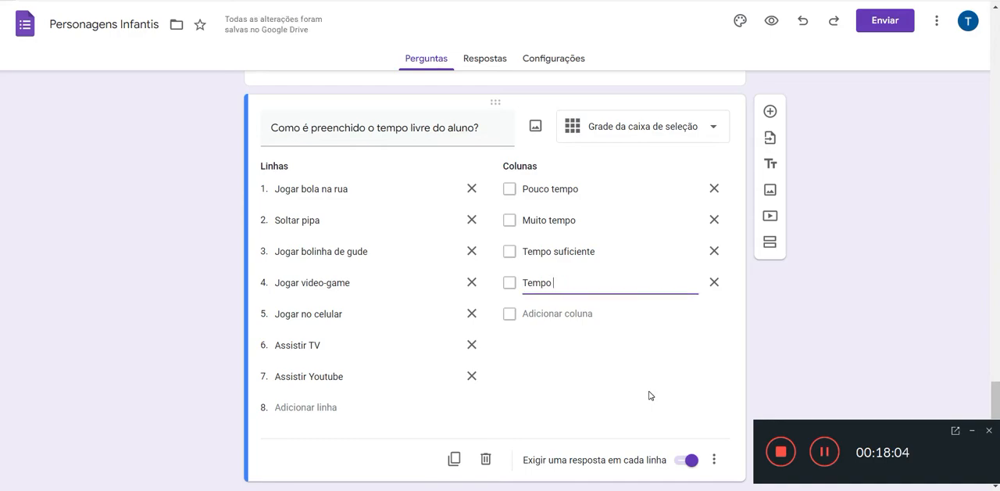
pyautogui.write('estipulado poelo resp')
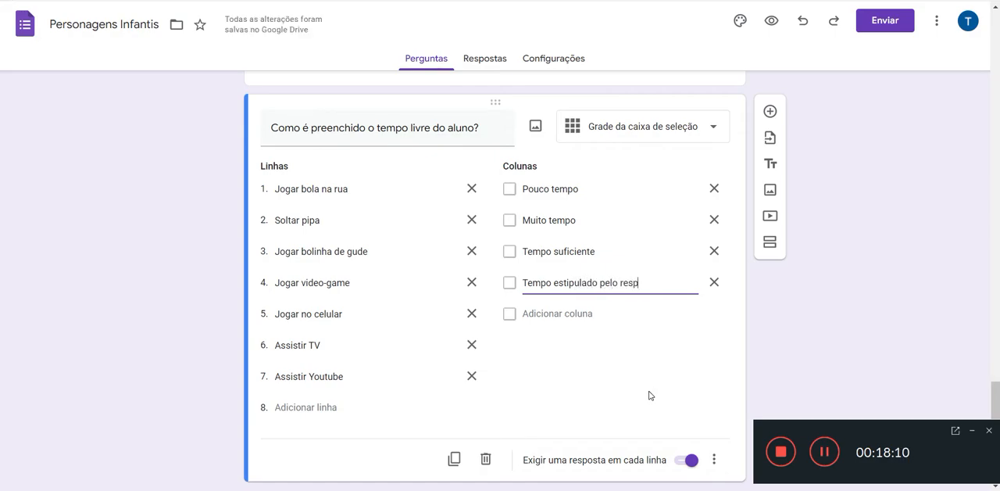
pyautogui.write('onsável')
pyautogui.scroll(-1, 756, 383)
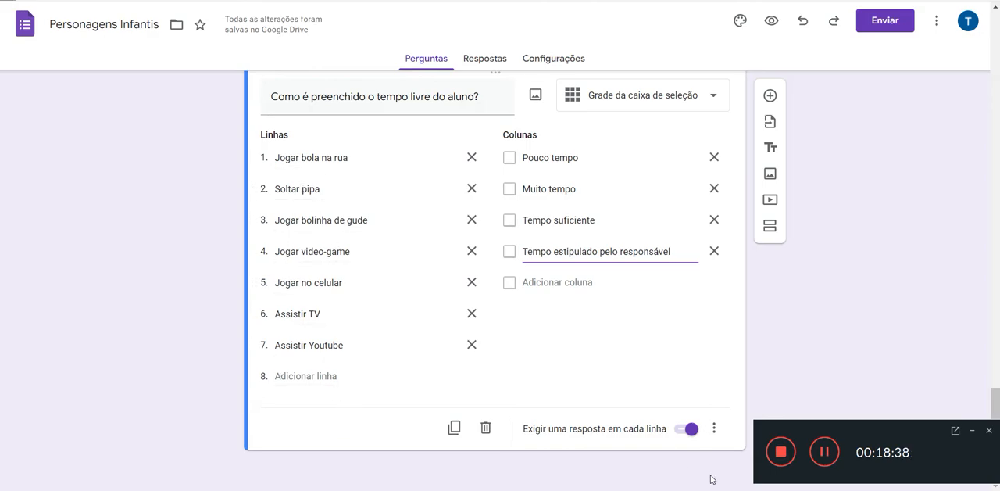
# Step: Add a blank question below the free-time grid, and add "Brincar de boneca" as the grid's eighth row
pyautogui.click(771, 96)
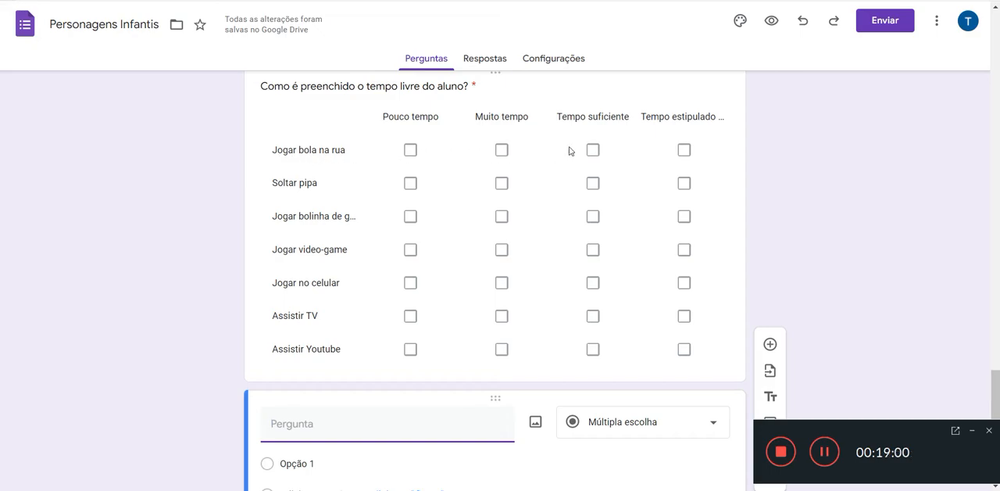
pyautogui.click(689, 99)
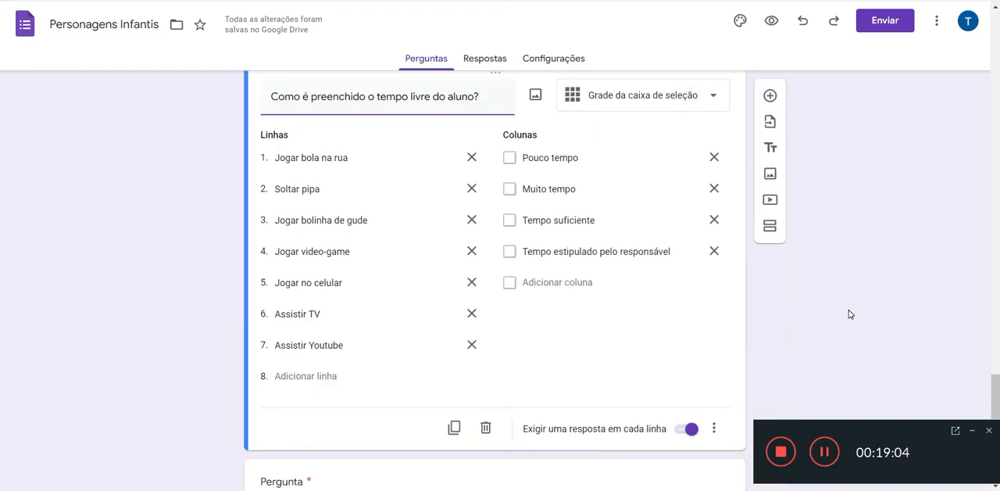
pyautogui.click(312, 380)
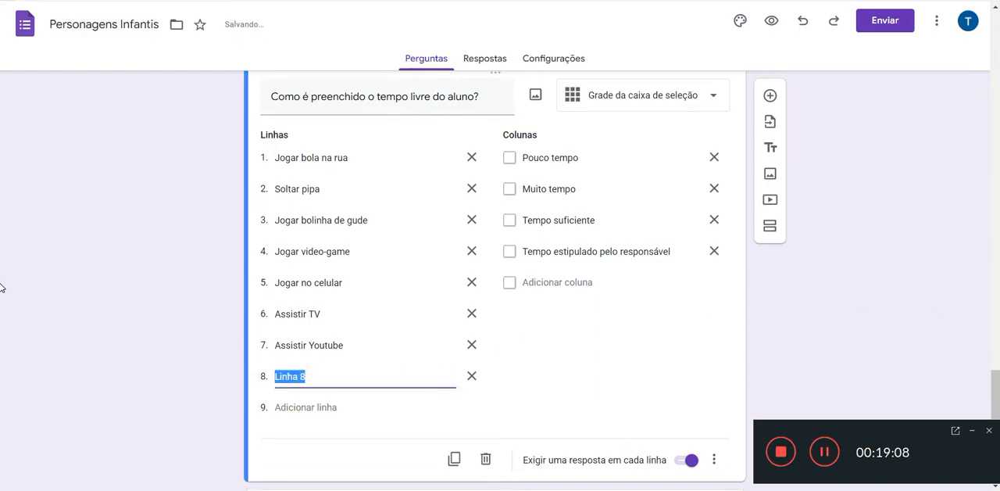
pyautogui.write('Brincar d')
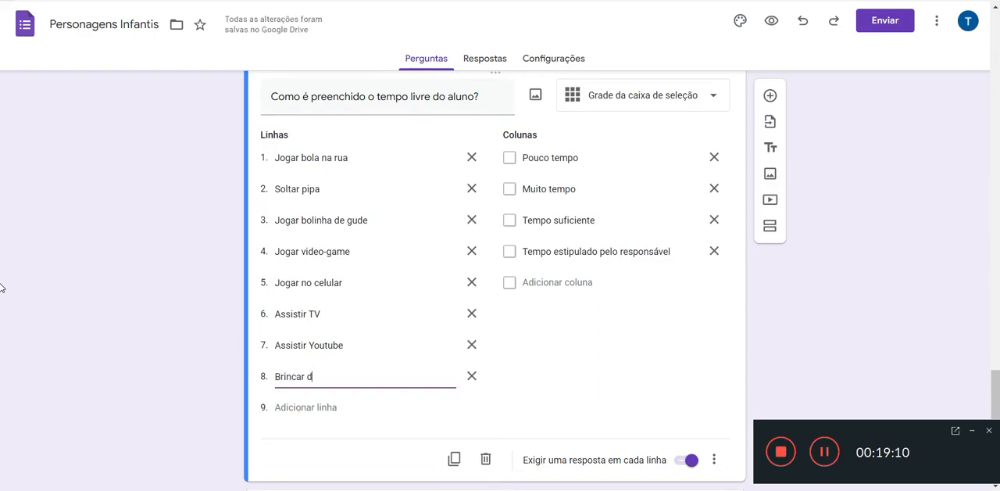
pyautogui.write('e boneca')
pyautogui.press('Return')
# Step: Add "Brincar de casinha" and "Brincar de carrinho" as the ninth and tenth rows of the free-time grid question
pyautogui.write('B')
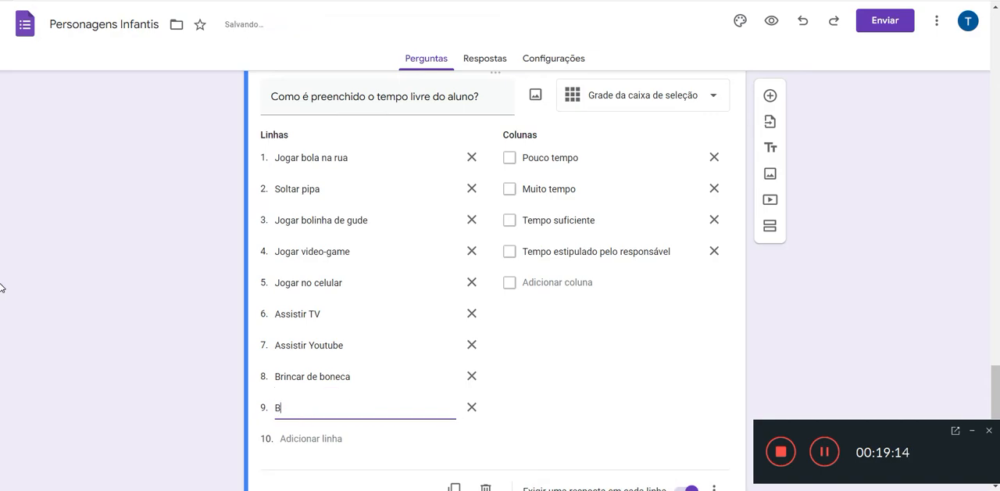
pyautogui.write('rincar de c')
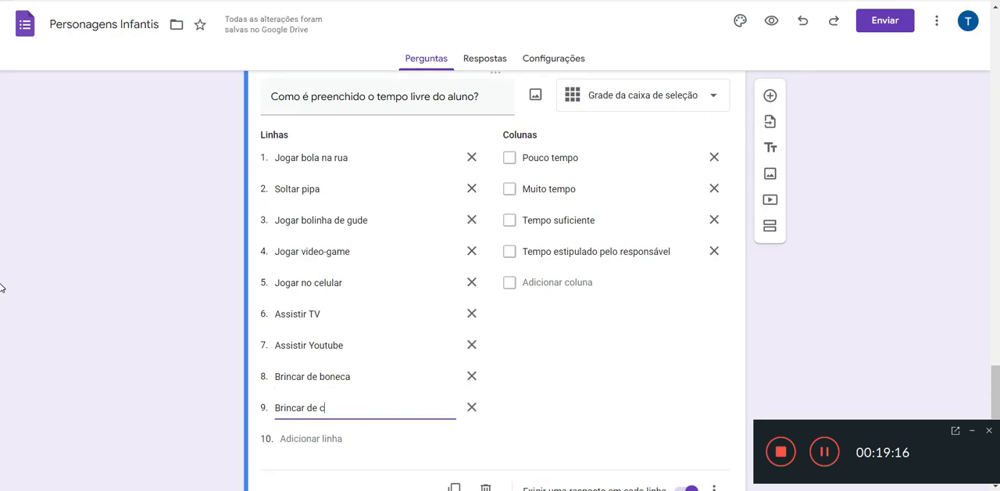
pyautogui.write('asinha')
pyautogui.press('Return')
pyautogui.write('Brincar de carrinho')
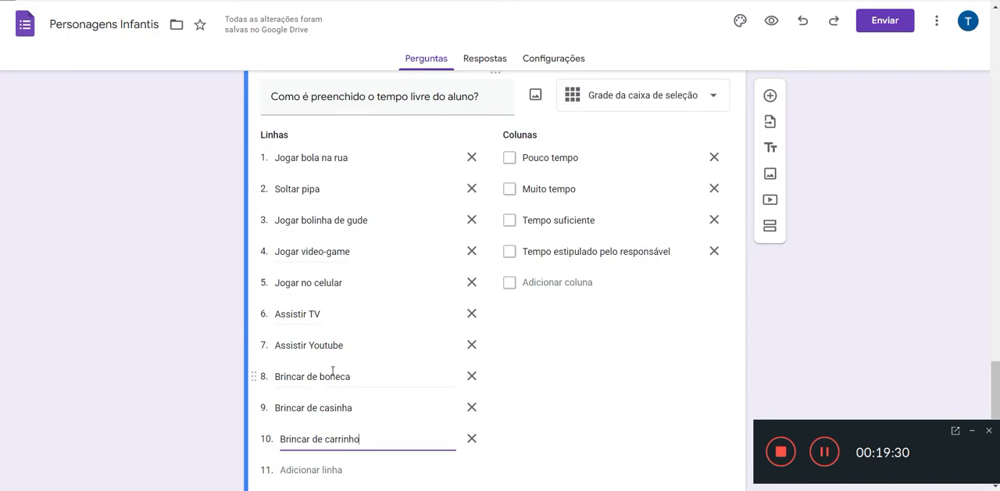
pyautogui.scroll(-3, 352, 344)
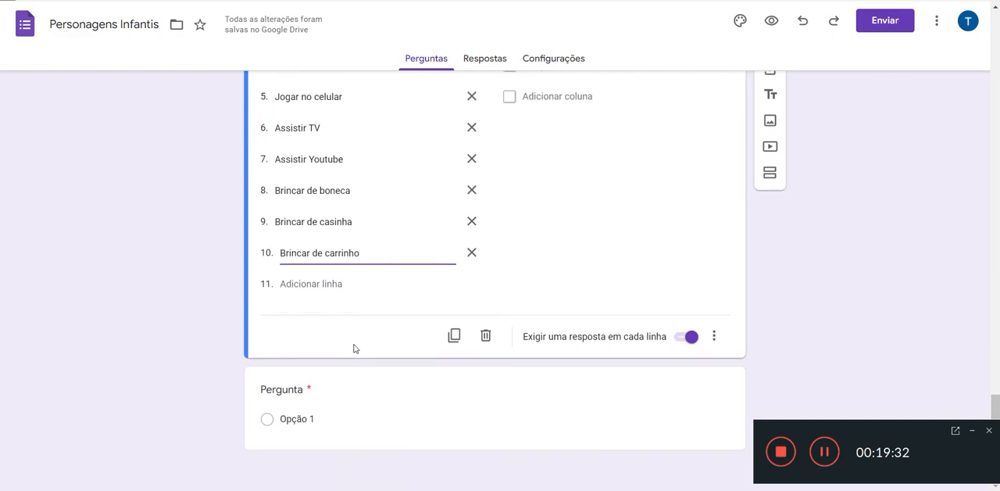
pyautogui.scroll(3, 352, 348)
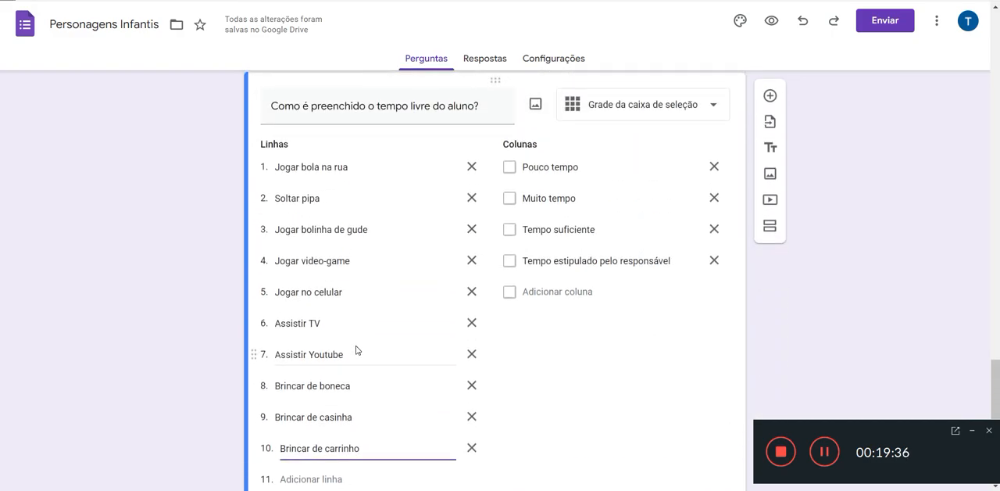
pyautogui.scroll(-3, 357, 348)
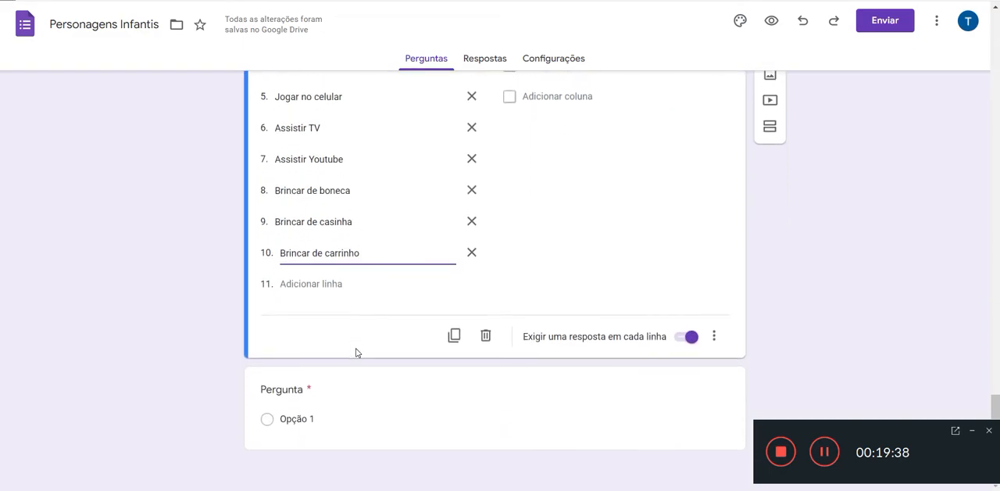
# Step: Copy the question starting "Seguindo as características conhecidas dos personagens" from the Notepad question list into the blank question's title
pyautogui.click(368, 417)
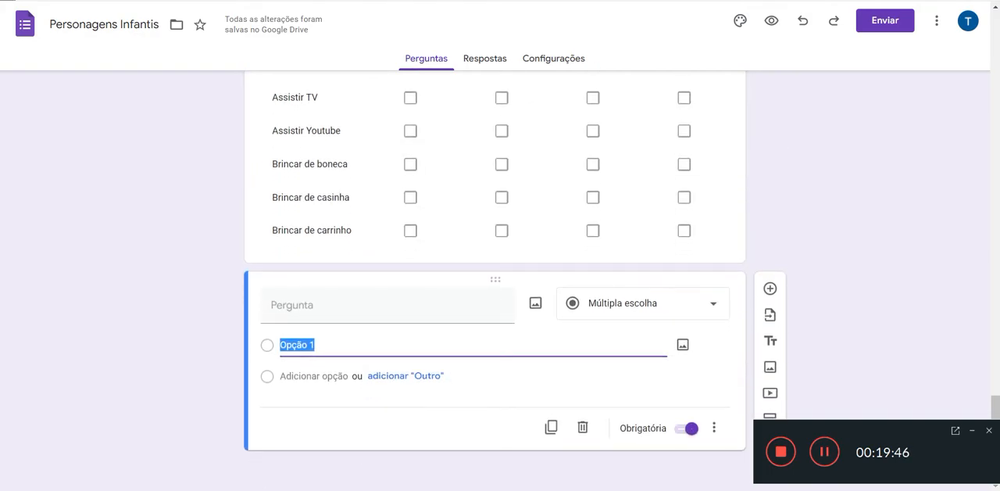
pyautogui.hotkey('alt', 'Tab')
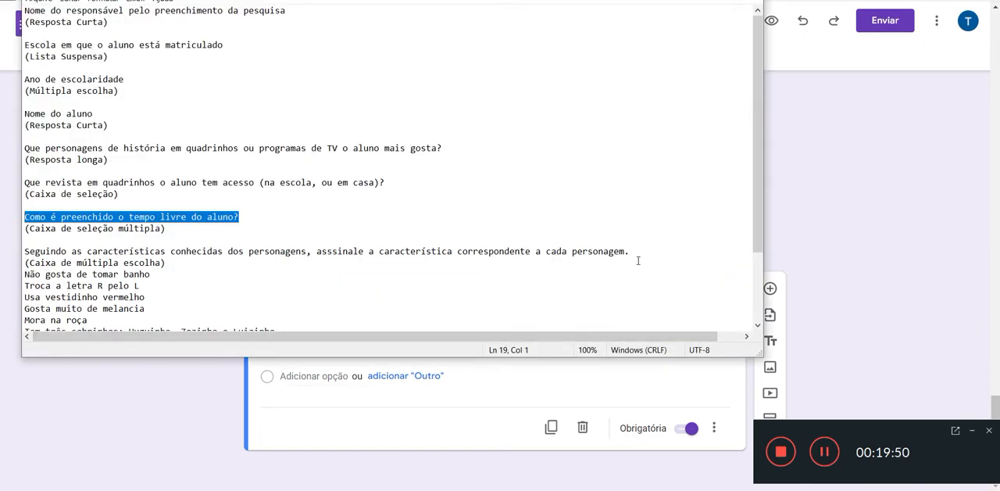
pyautogui.moveTo(639, 250); pyautogui.dragTo(24, 254)
pyautogui.hotkey('ctrl', 'c')
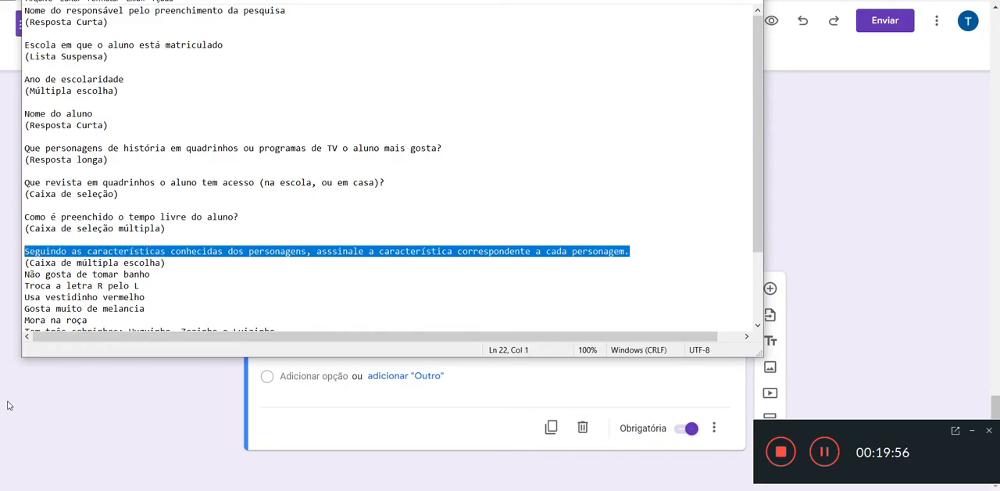
pyautogui.click(88, 388)
pyautogui.click(295, 314)
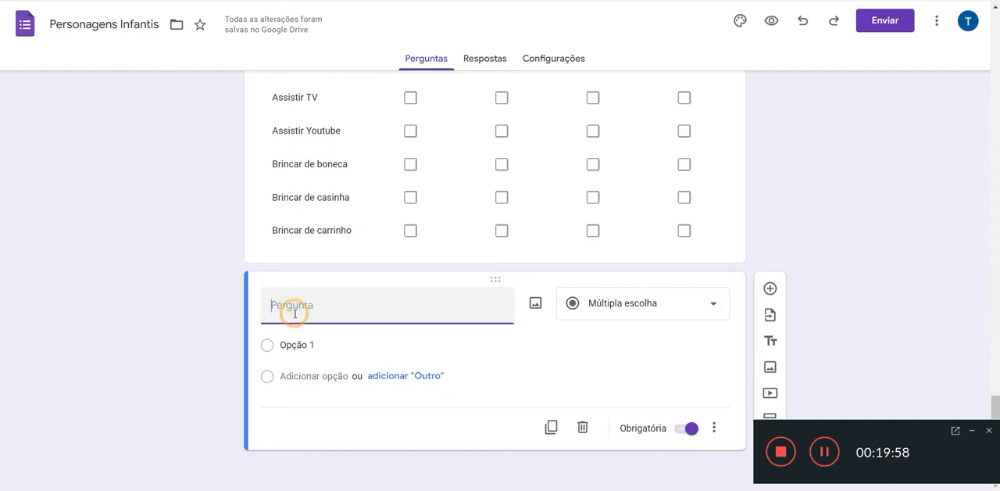
pyautogui.hotkey('ctrl', 'v')
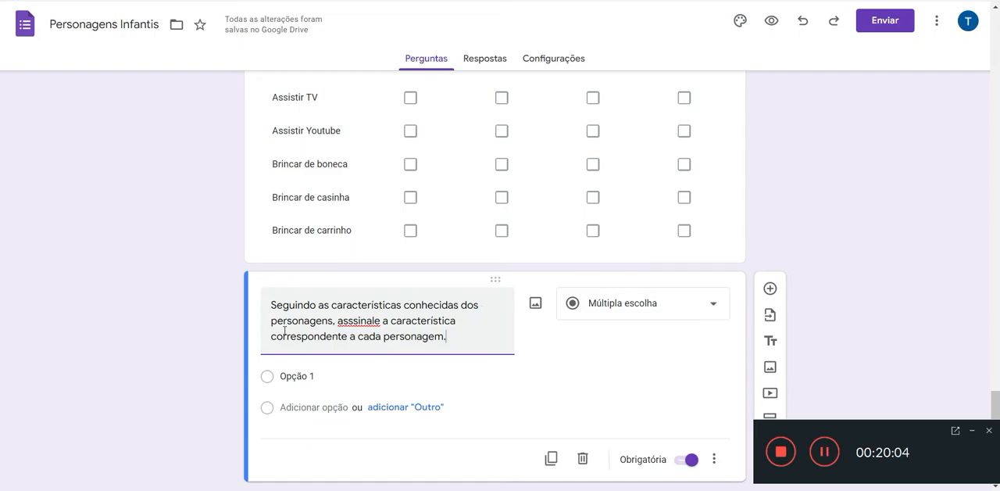
# Step: Correct "asssinale" to "assinale" in the new question's title and set its answer type to Grade de múltipla escolha
pyautogui.click(345, 320)
pyautogui.press('Delete')
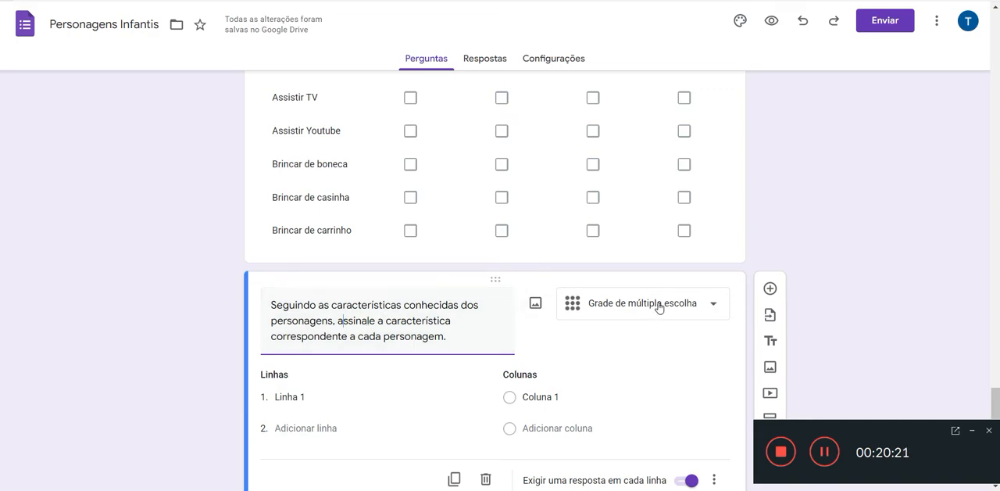
pyautogui.click(713, 310)
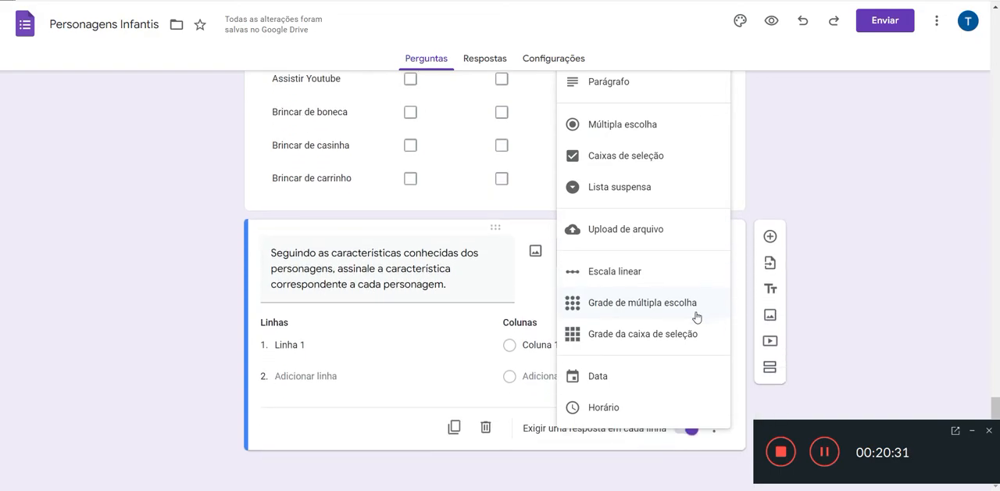
pyautogui.click(684, 307)
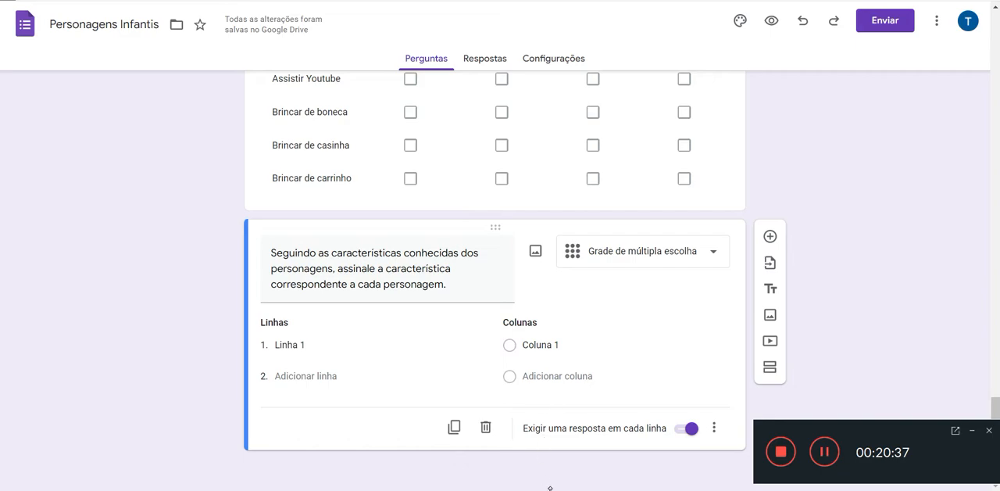
# Step: Copy the ten character traits, "Não gosta de tomar banho" through "É o cientista da turminha", from the Notepad list into the grid's rows
pyautogui.hotkey('alt', 'Tab')
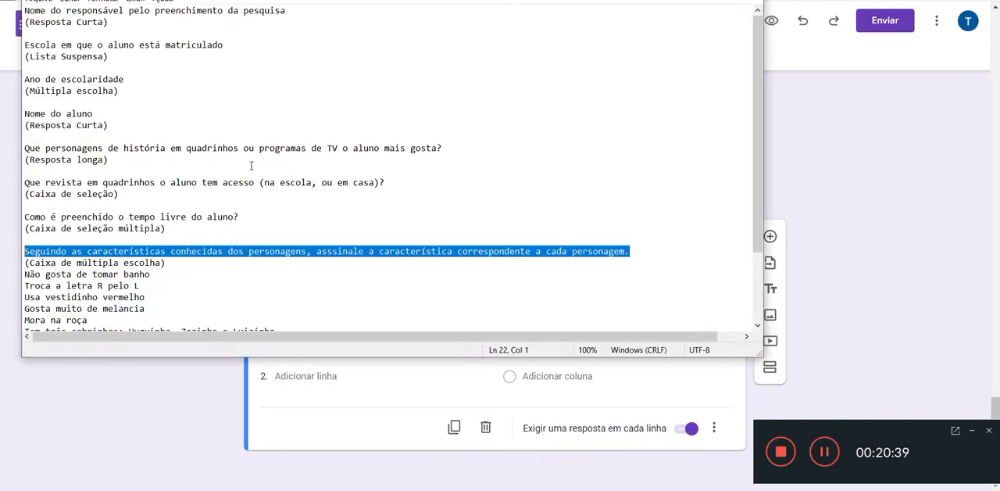
pyautogui.scroll(-3, 250, 164)
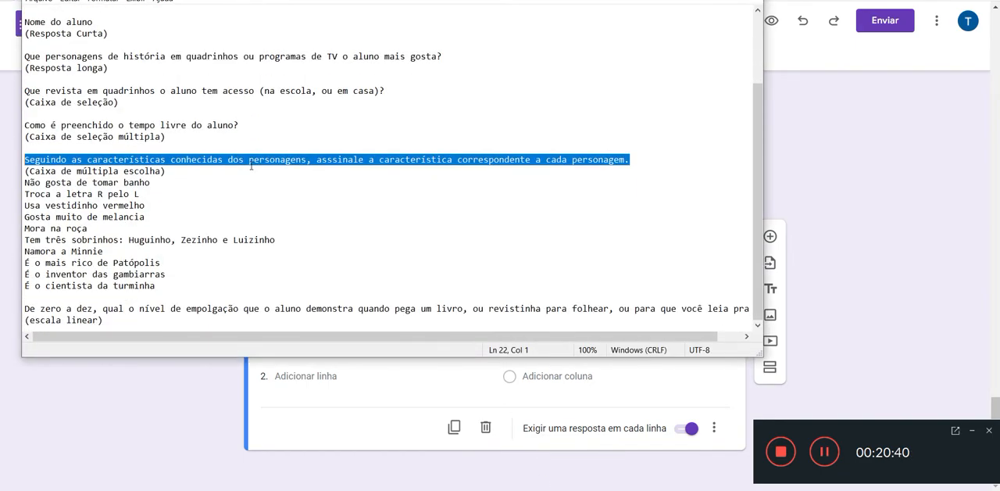
pyautogui.click(159, 285)
pyautogui.moveTo(158, 285); pyautogui.dragTo(22, 182)
pyautogui.hotkey('ctrl', 'c')
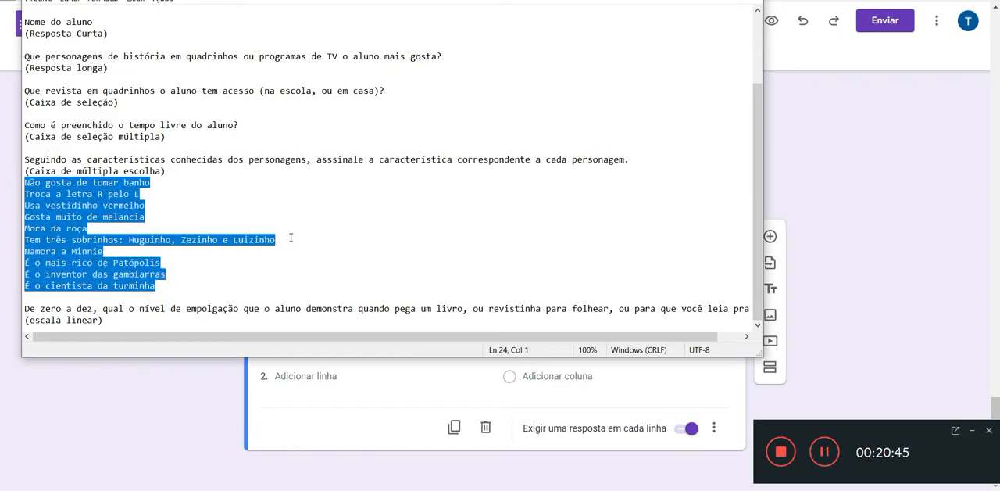
pyautogui.hotkey('alt', 'Tab')
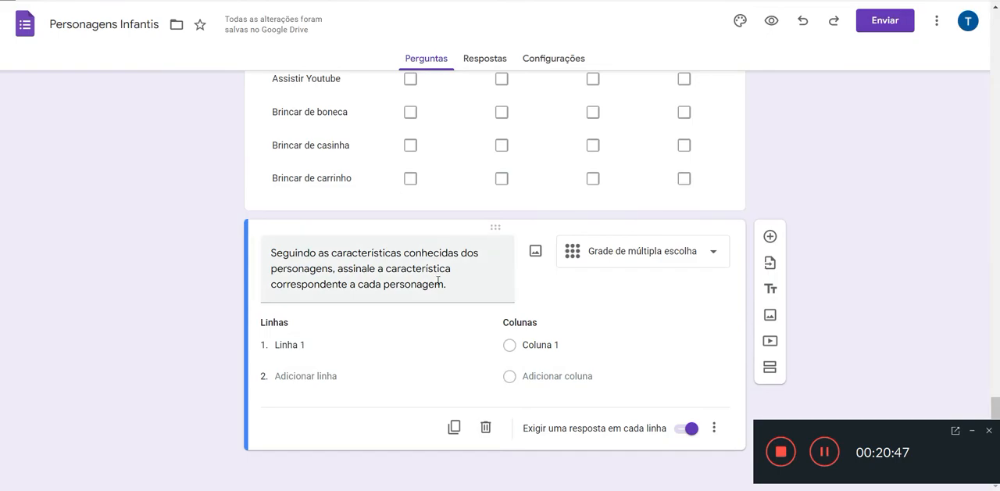
pyautogui.click(291, 344)
pyautogui.hotkey('ctrl', 'v')
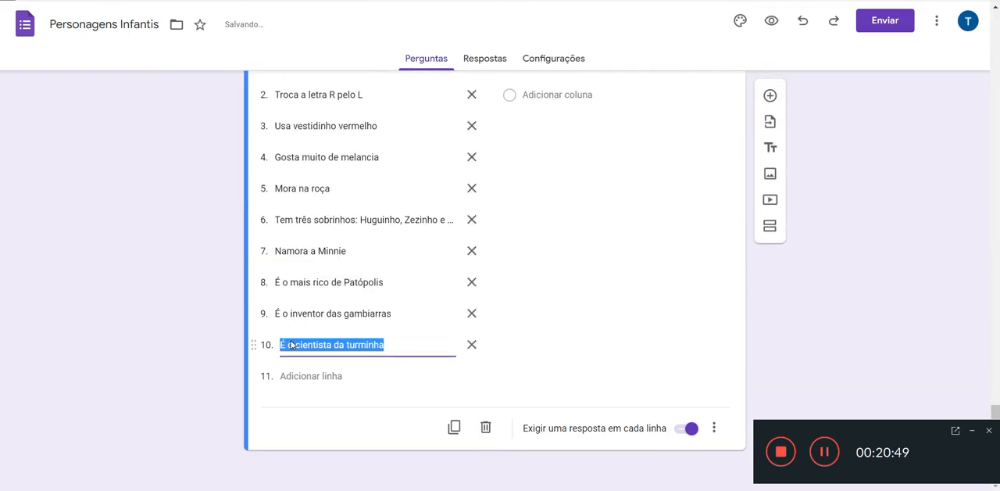
pyautogui.scroll(1, 346, 409)
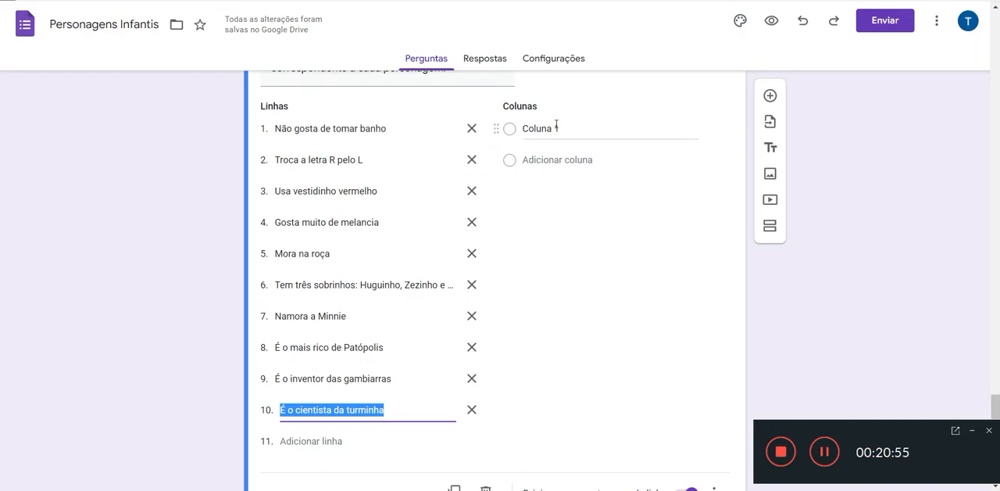
# Step: Insert "pergunte à criança, e" before "assinale" in the title of the character traits question
pyautogui.click(557, 127)
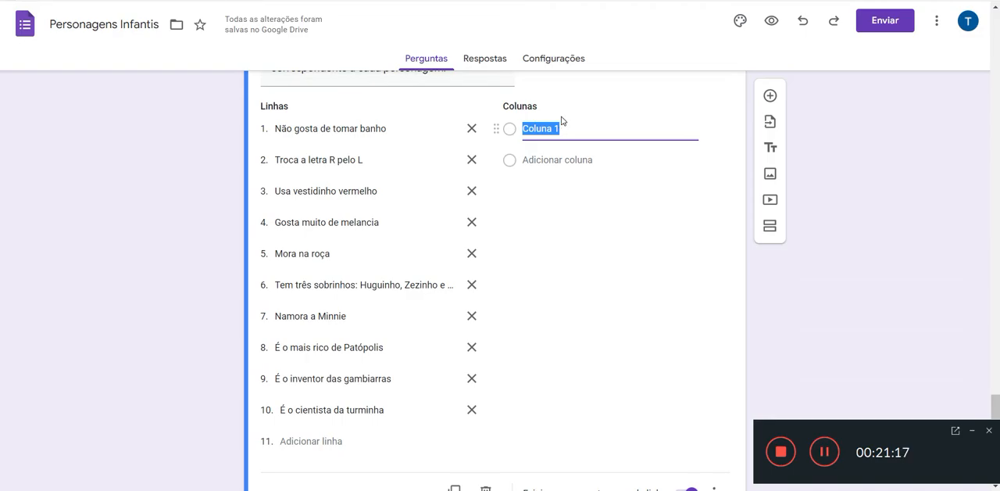
pyautogui.scroll(1, 560, 123)
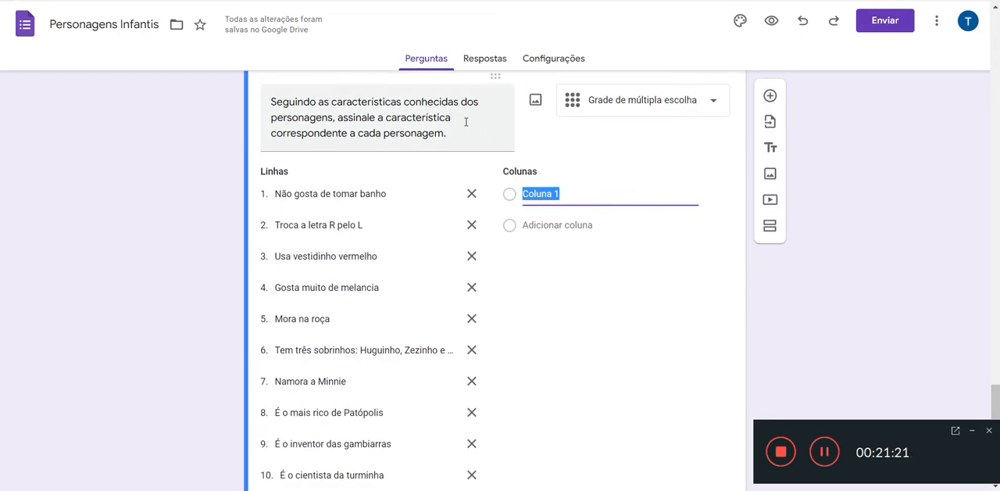
pyautogui.tripleClick(340, 117)
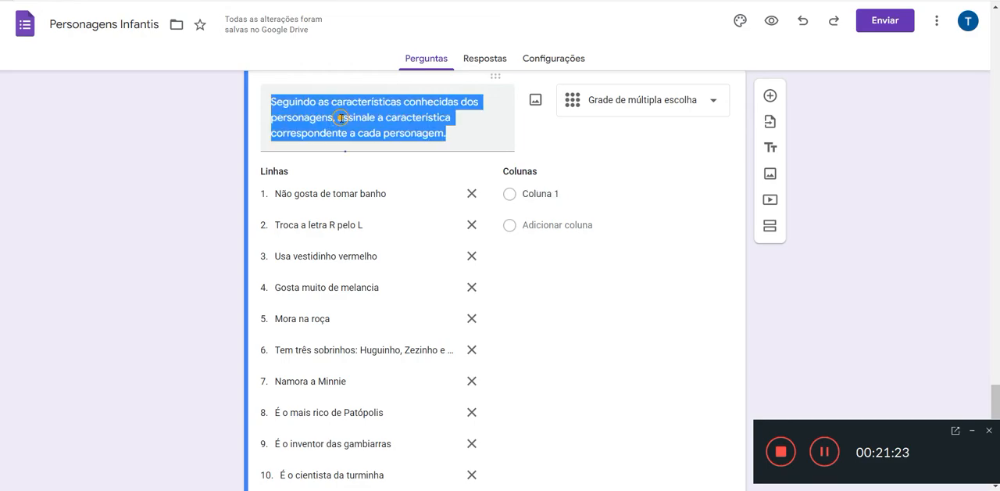
pyautogui.click(340, 117)
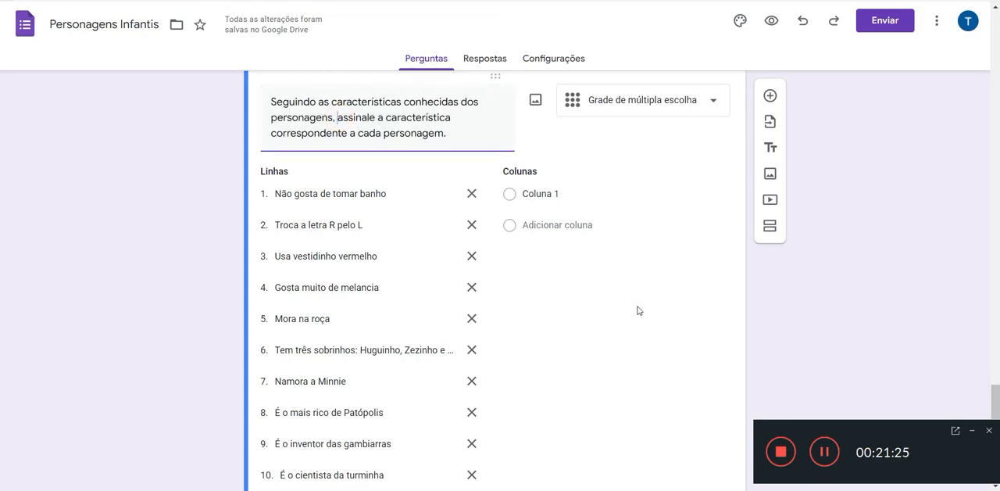
pyautogui.write('pergunt')
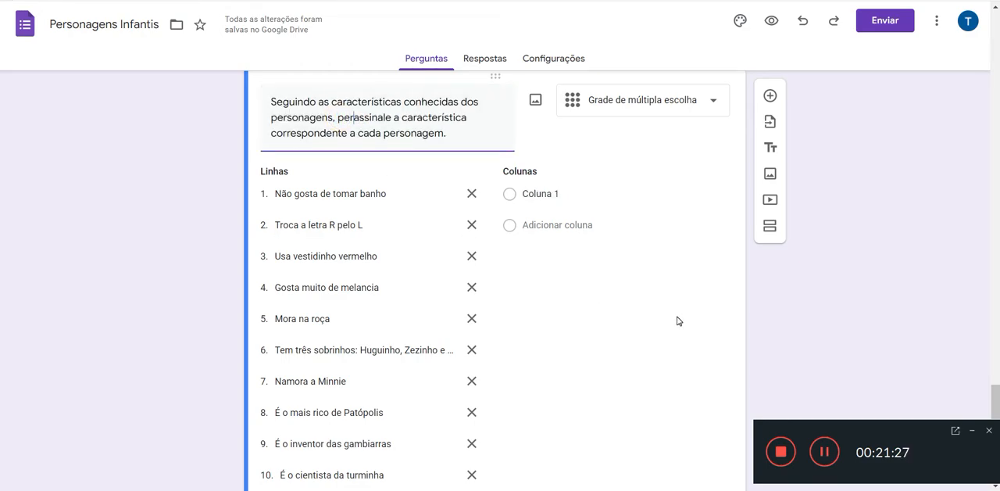
pyautogui.write('e ao')
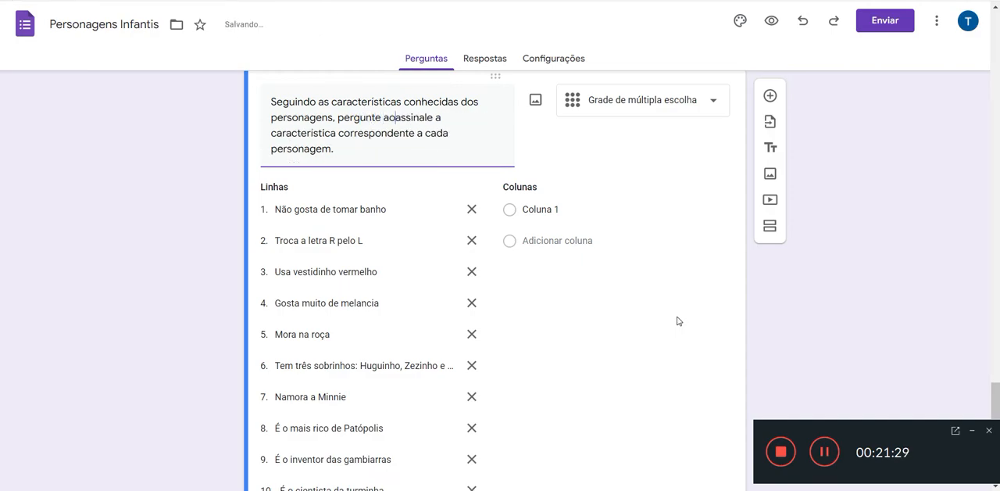
pyautogui.press('BackSpace')
pyautogui.press('BackSpace')
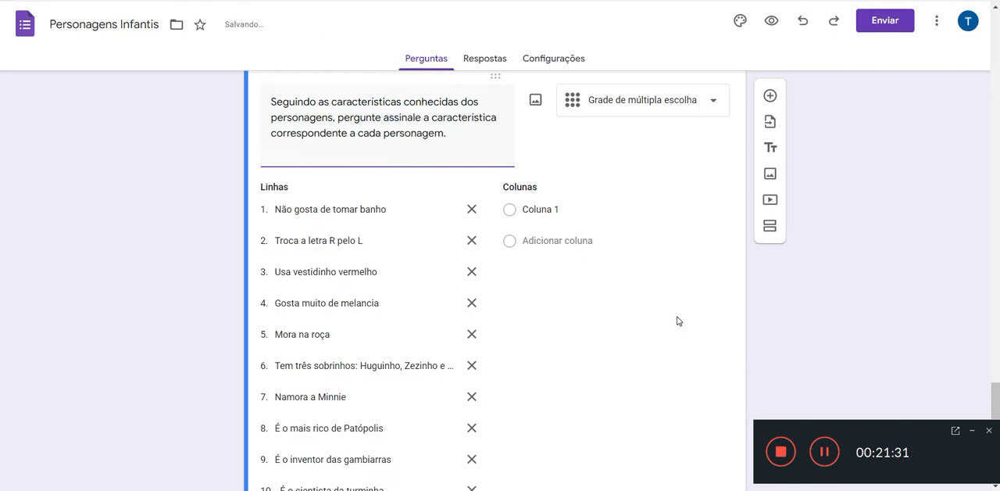
pyautogui.write('à cri')
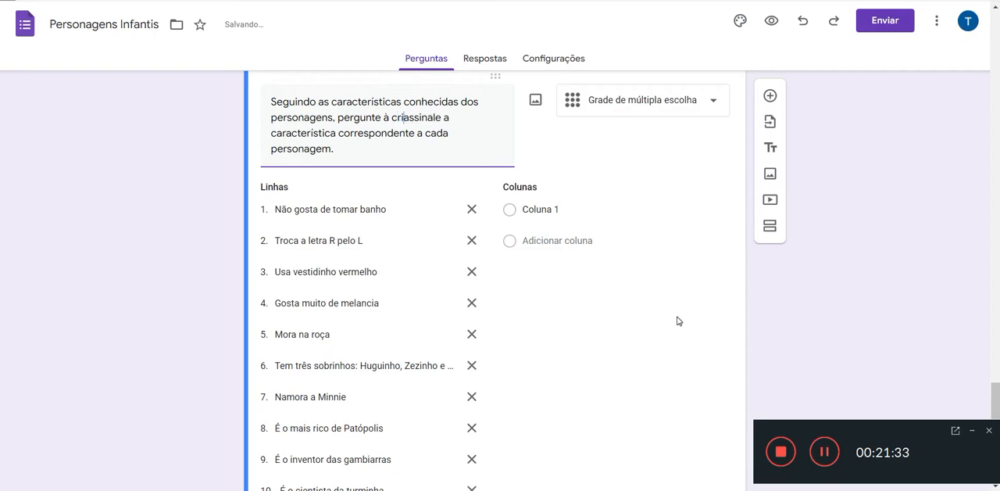
pyautogui.write('an')
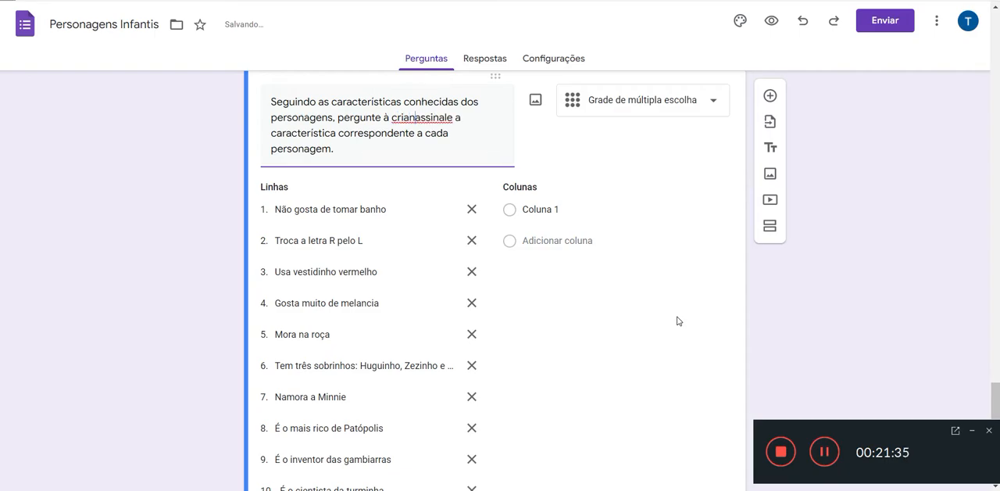
pyautogui.write('ça, e')
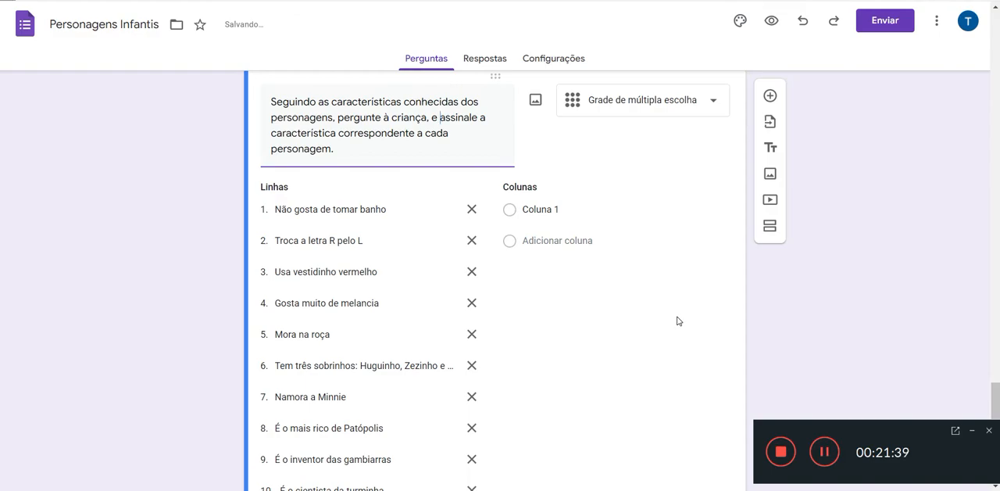
pyautogui.scroll(-1, 712, 317)
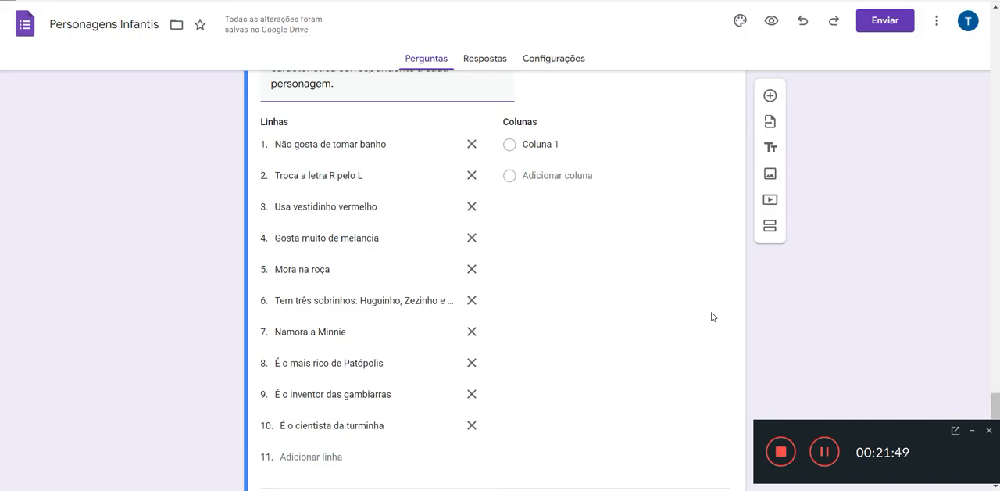
# Step: Fill the grid's first three columns with Magali, Tio Patinhas and Cebolinha
pyautogui.click(549, 144)
pyautogui.write('Magali')
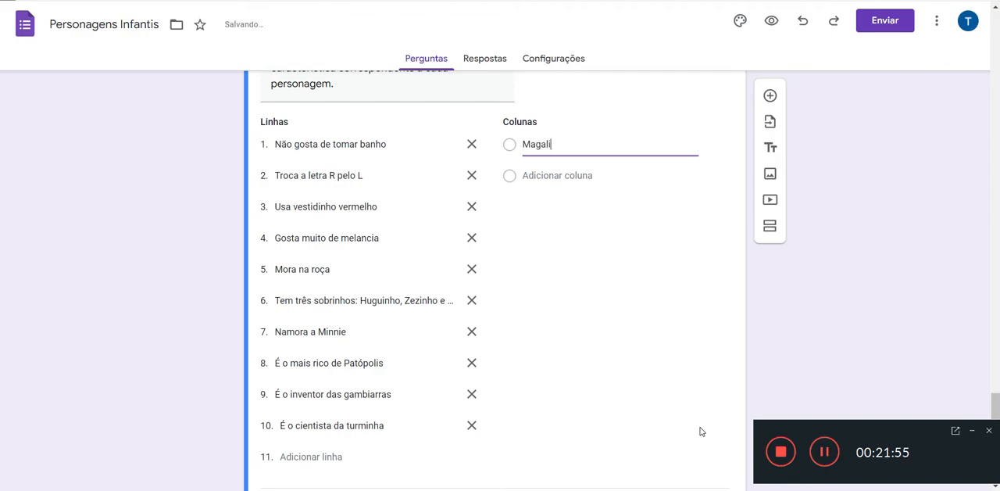
pyautogui.click(570, 174)
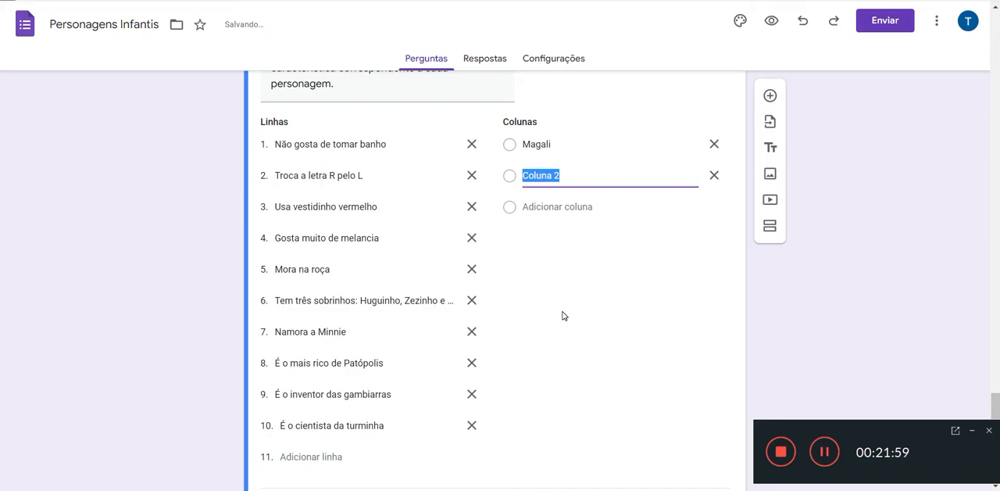
pyautogui.write('T')
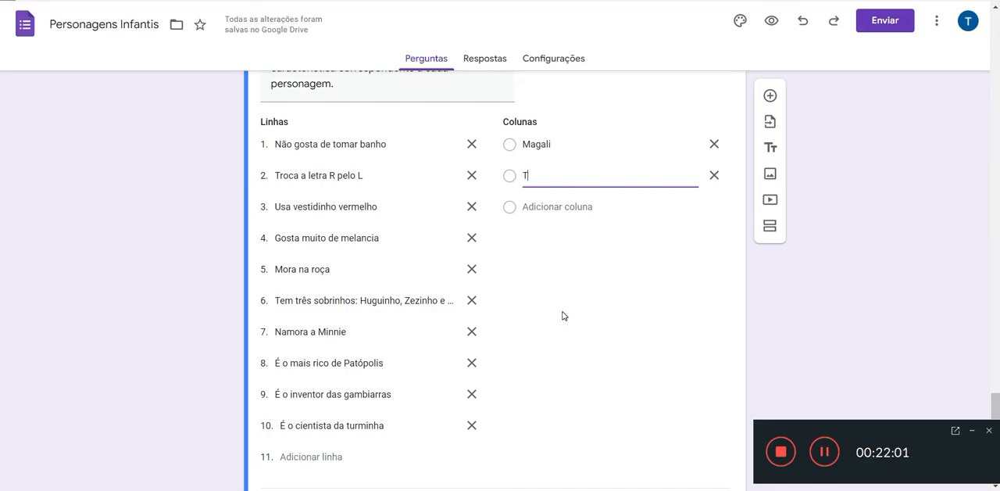
pyautogui.write('io Patinhas')
pyautogui.click(568, 209)
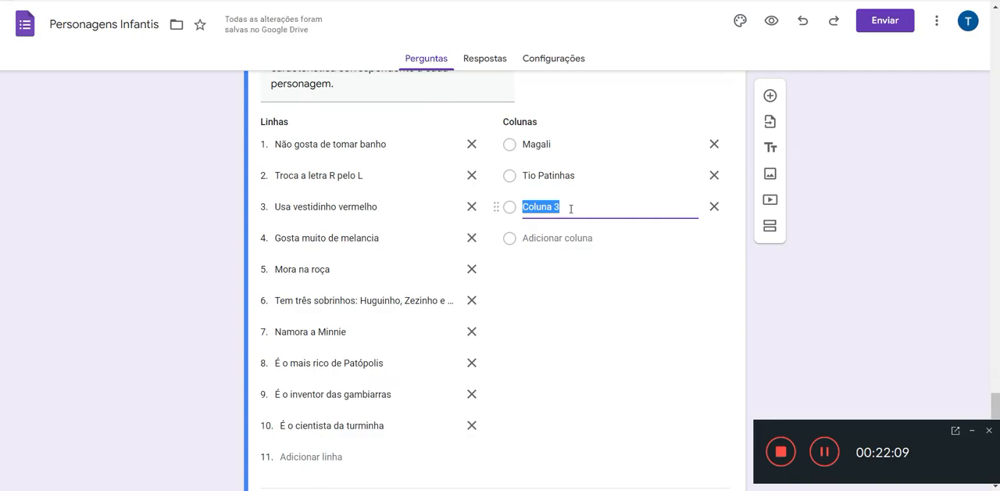
pyautogui.write('Ceb')
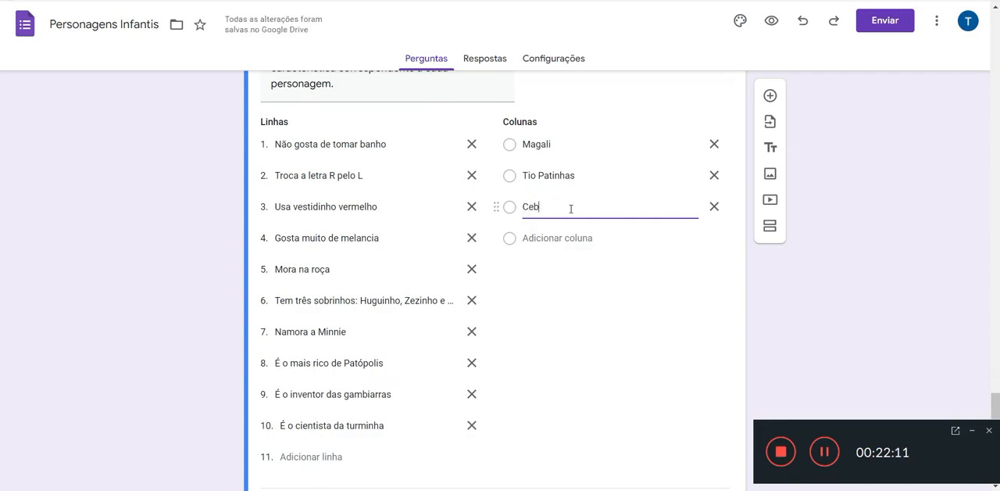
pyautogui.write('olinha')
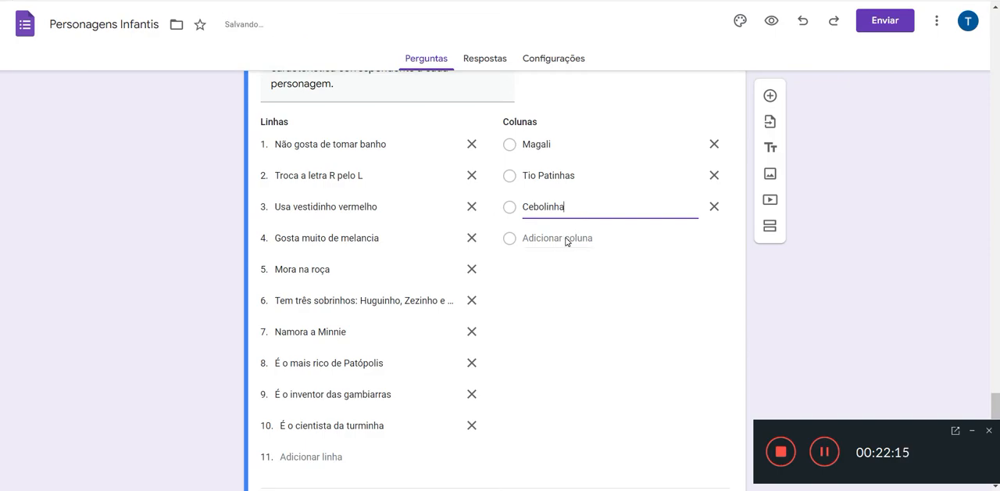
# Step: Add the grid columns Pato Donald, Franjinha and Mônica below Cebolinha
pyautogui.click(565, 238)
pyautogui.write('P')
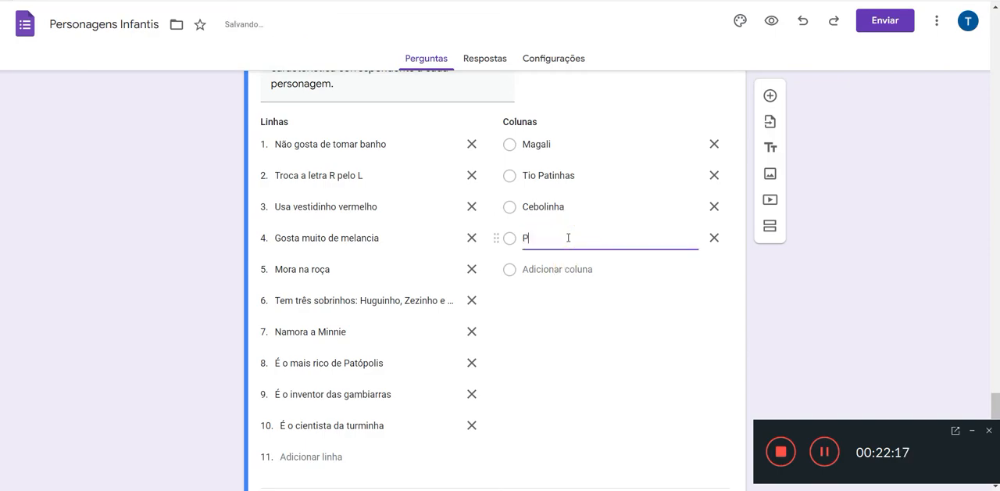
pyautogui.write('ato Donald')
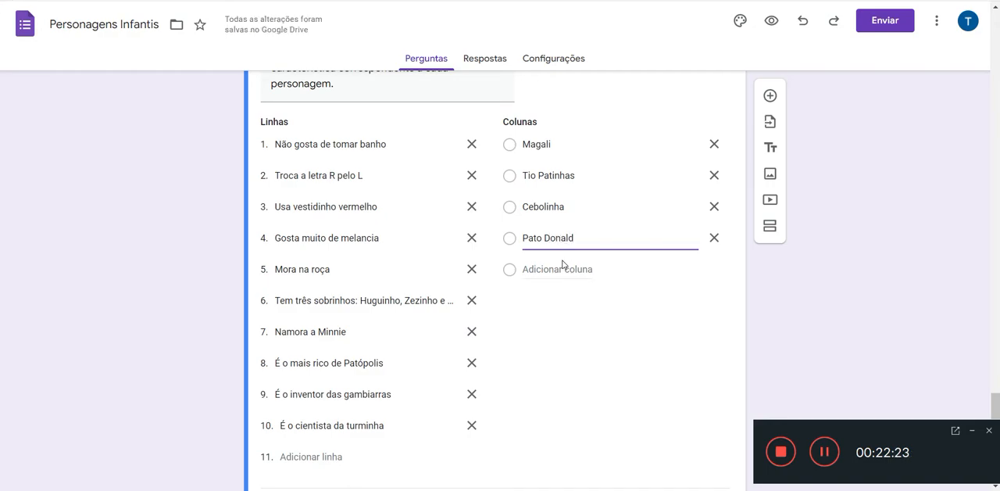
pyautogui.click(563, 270)
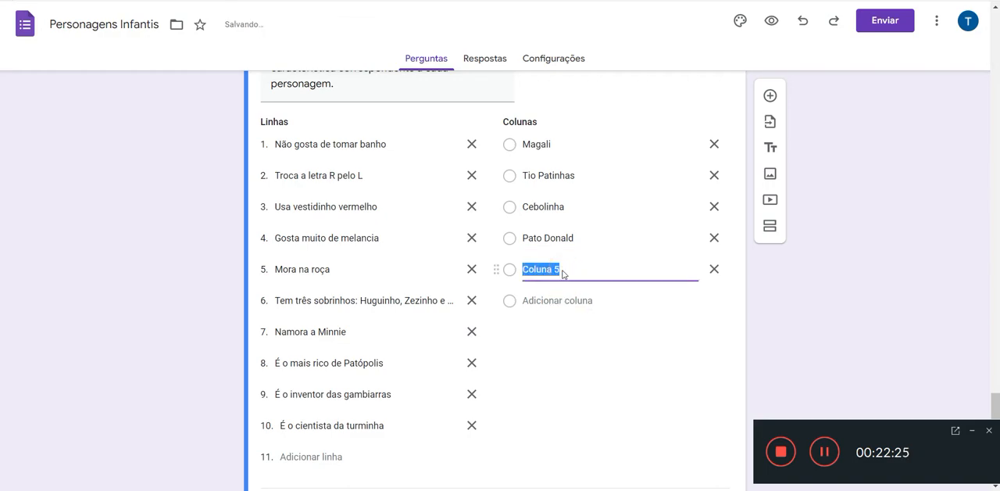
pyautogui.write('Fran')
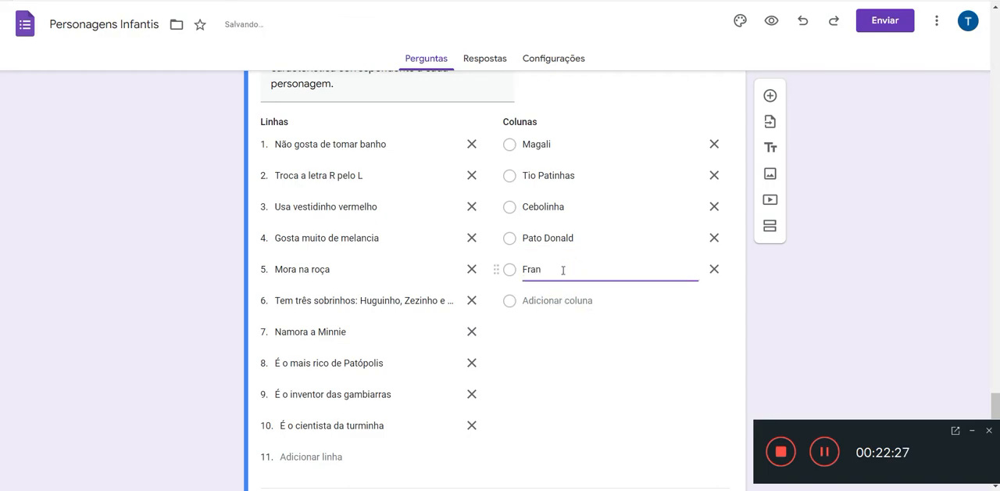
pyautogui.write('jinha')
pyautogui.click(558, 300)
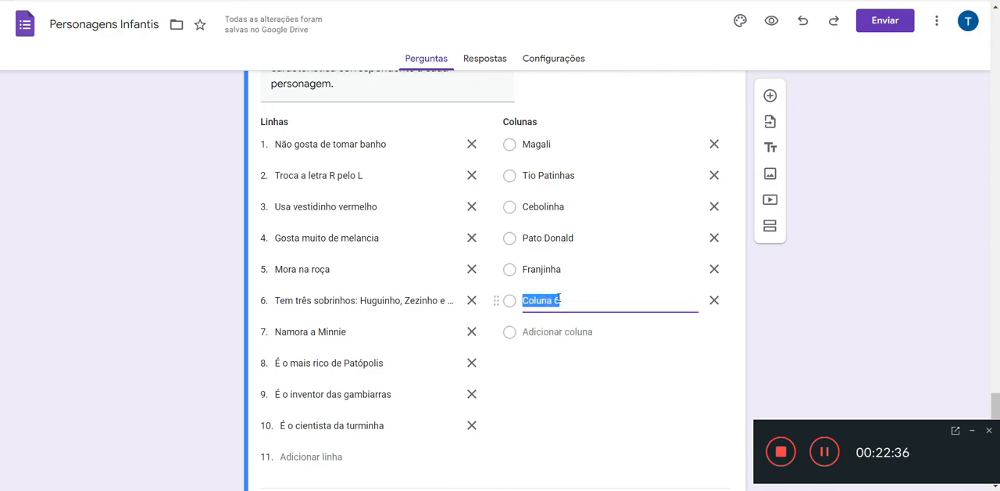
pyautogui.write('Mônica')
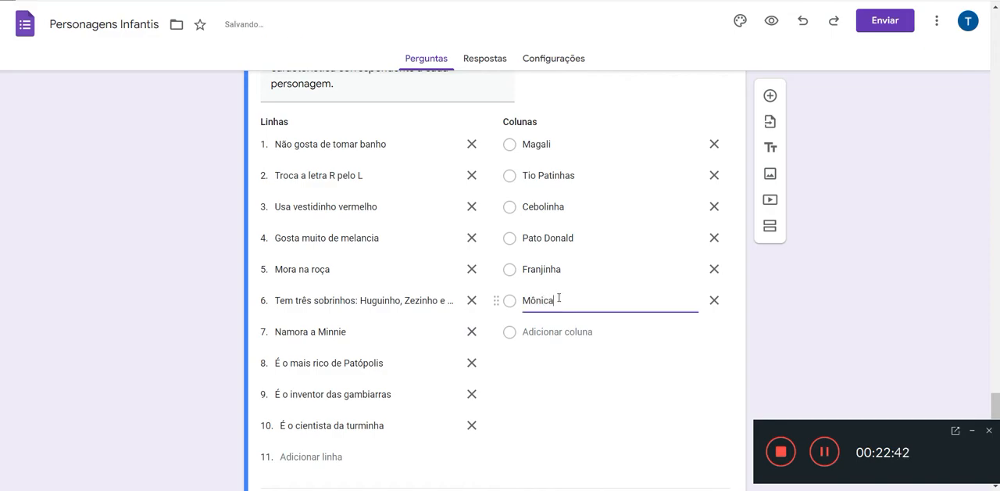
# Step: Add the last four grid columns: Professor Pardal, Cascão, Chico Bento and Minie
pyautogui.press('Return')
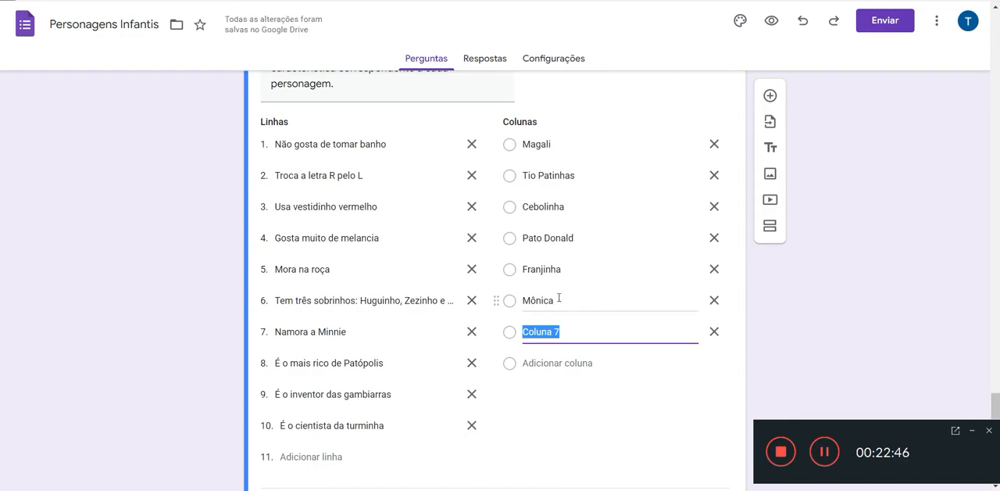
pyautogui.write('Profe')
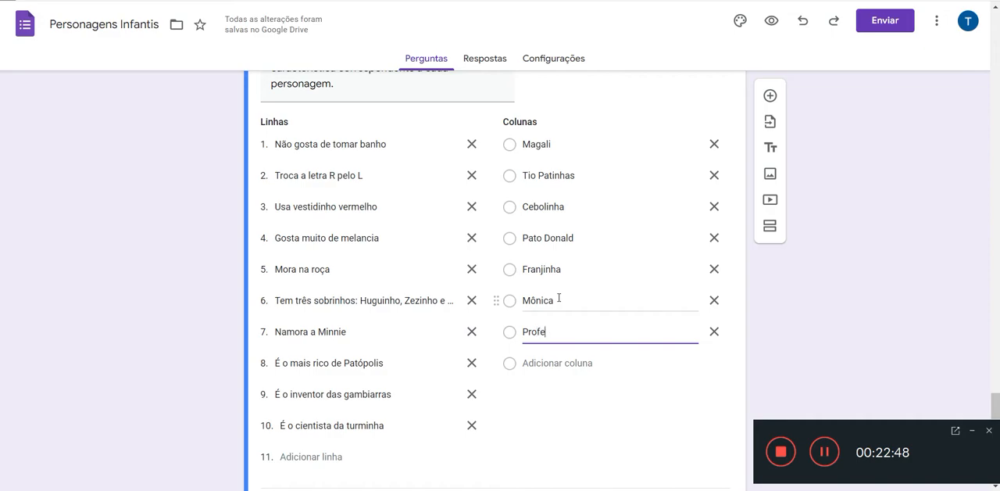
pyautogui.write('ssor Pardal')
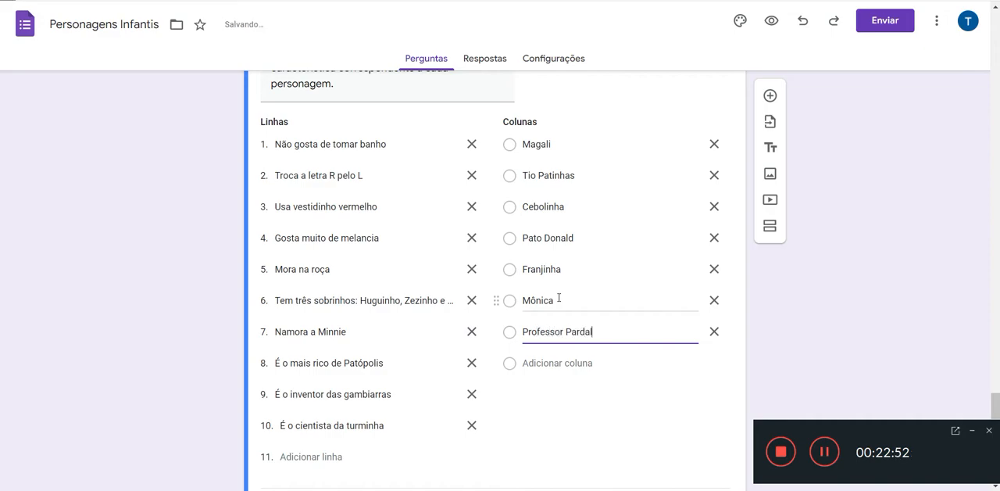
pyautogui.press('Return')
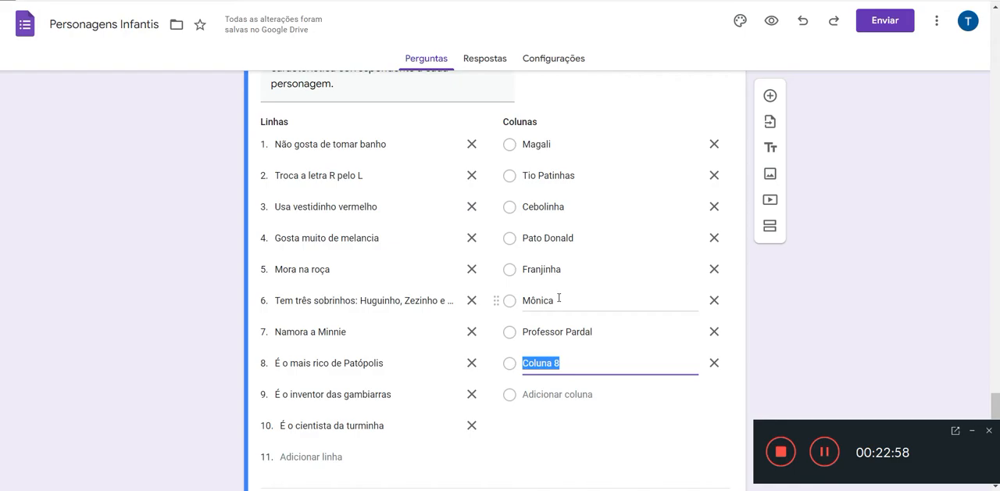
pyautogui.write('Ca')
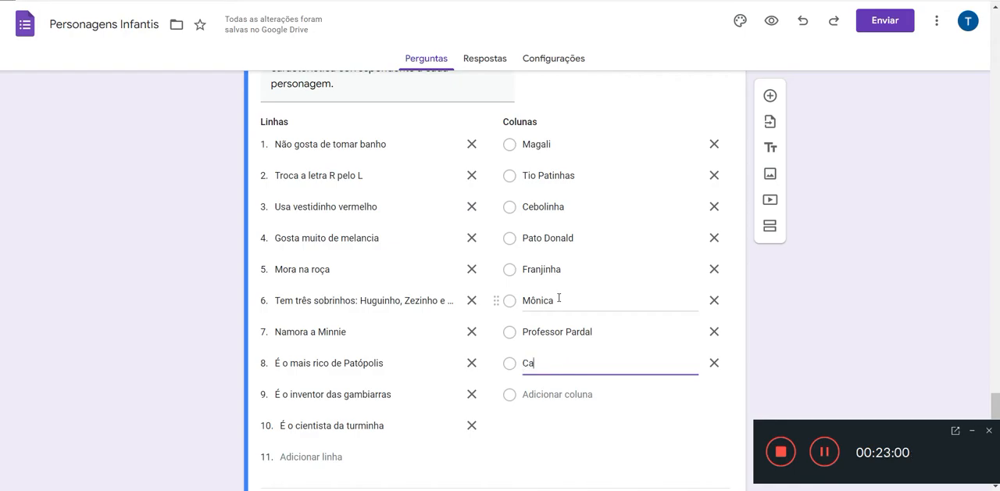
pyautogui.write('soão')
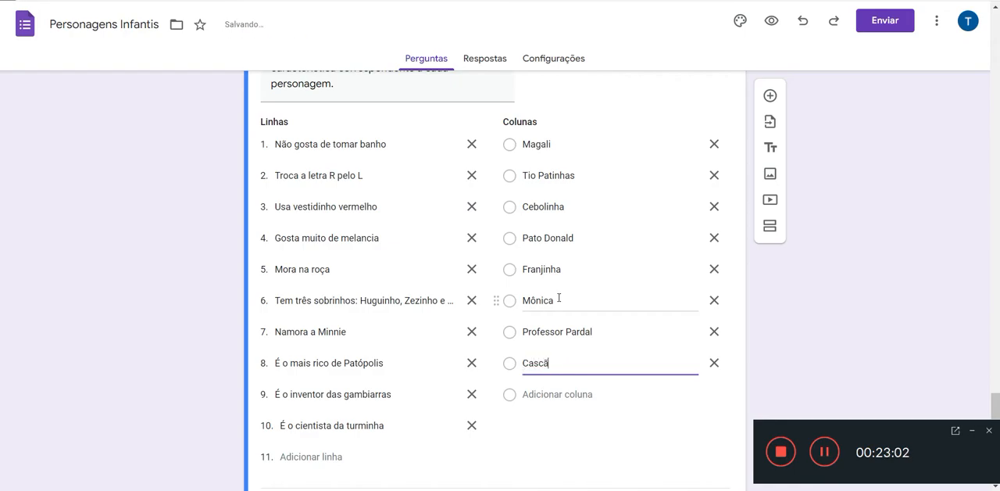
pyautogui.press('Return')
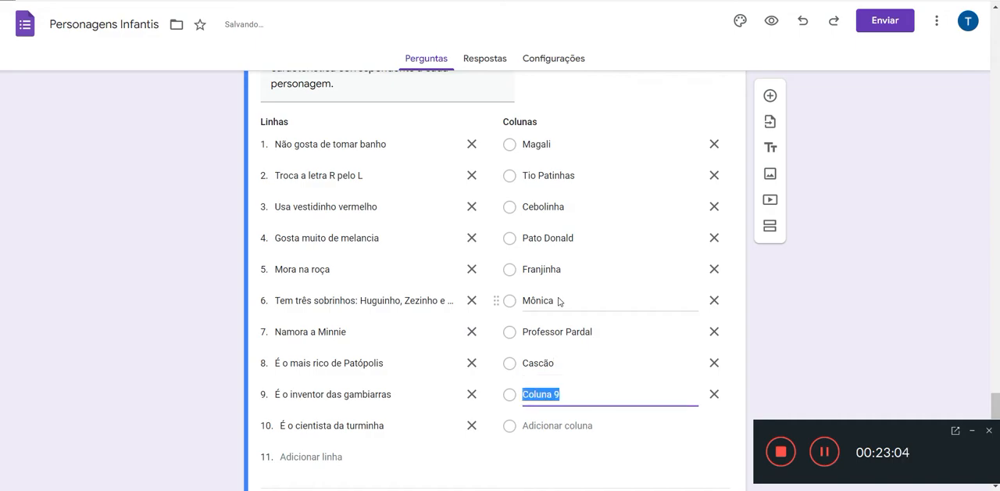
pyautogui.write('Chic')
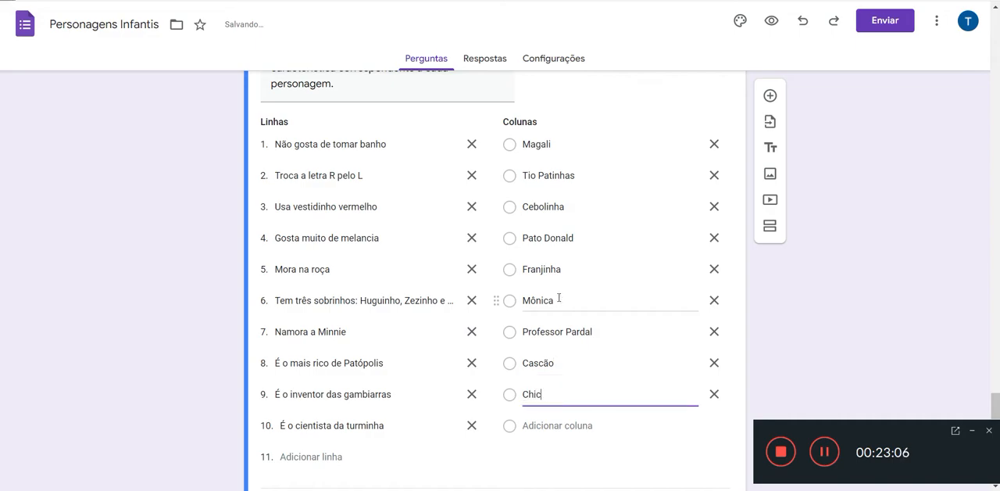
pyautogui.write('o Bento')
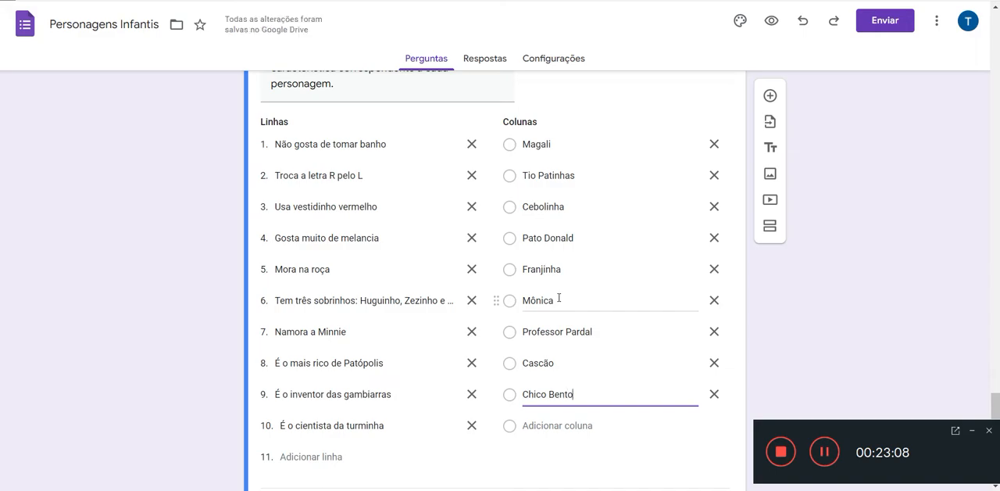
pyautogui.press('Return')
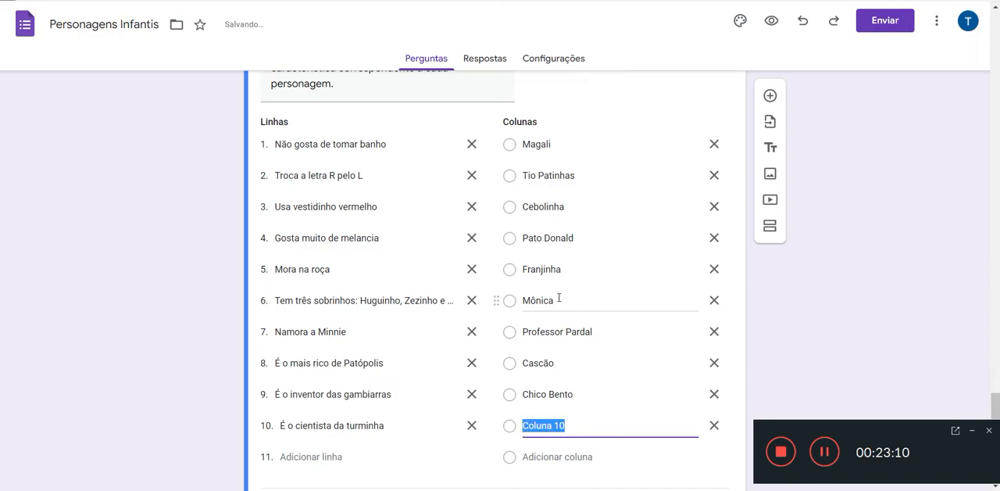
pyautogui.write('Minie')
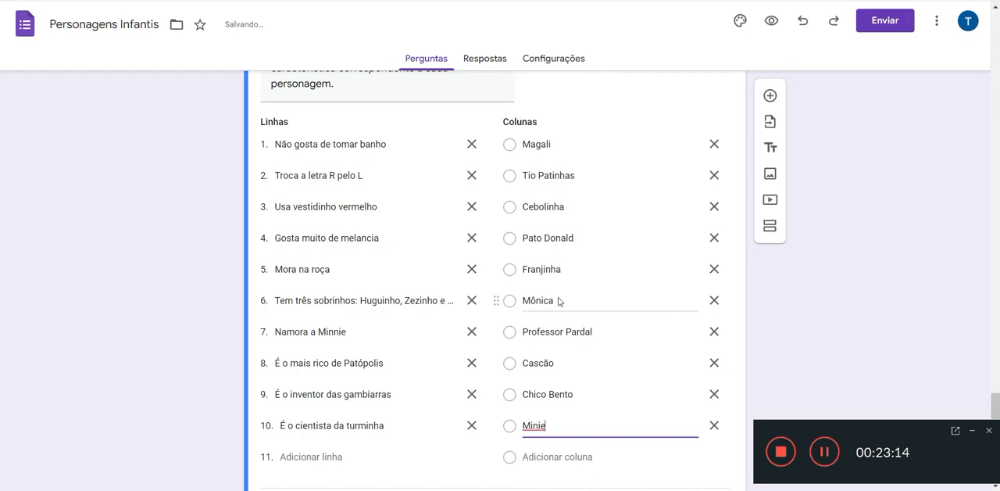
# Step: Add a blank question below the character traits grid and review how the finished grid is laid out
pyautogui.scroll(-1, 558, 297)
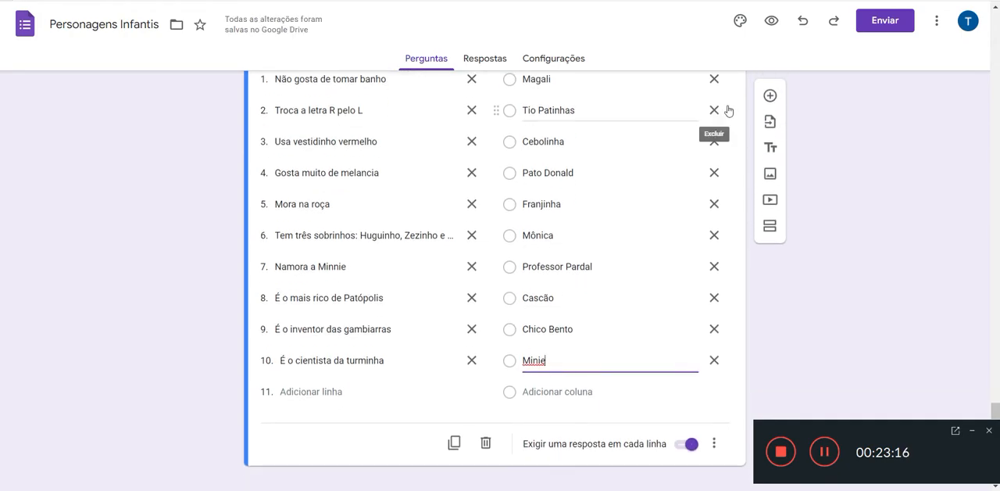
pyautogui.click(769, 95)
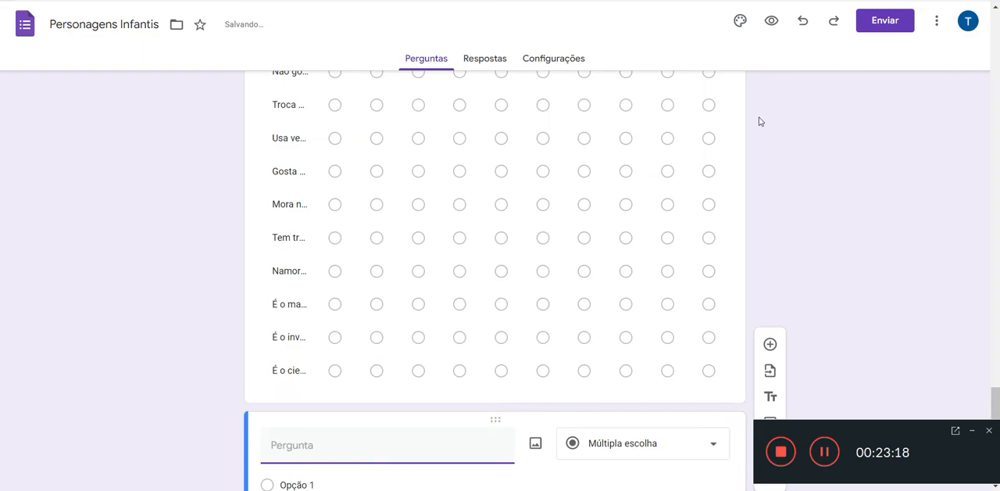
pyautogui.scroll(2, 742, 164)
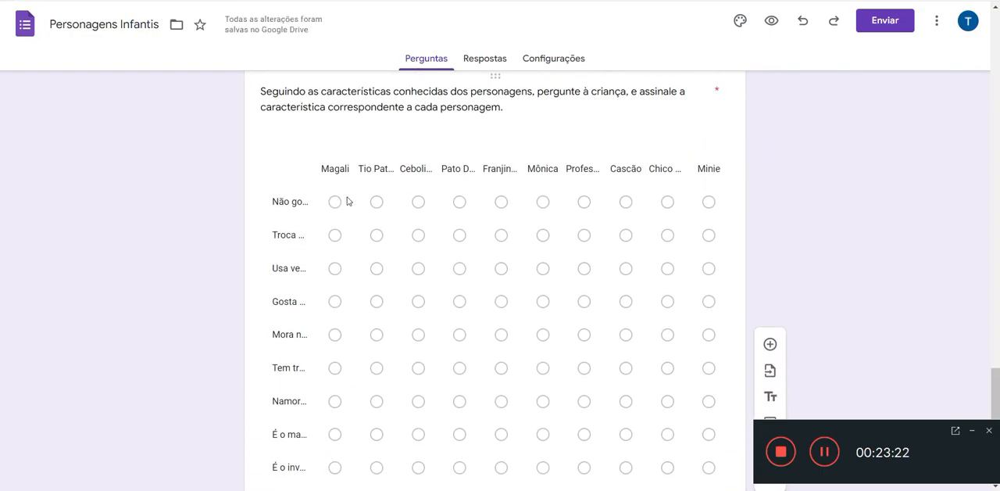
pyautogui.scroll(-1, 710, 238)
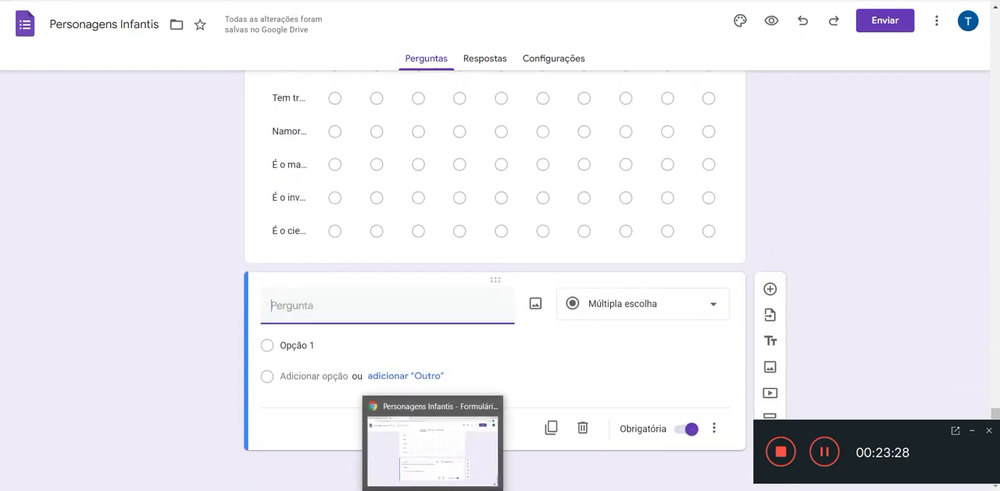
# Step: Copy the question starting "De zero a dez, qual o nível de empolgação" from Notepad into the blank title, and remove the comma after "livro"
pyautogui.hotkey('alt', 'Tab')
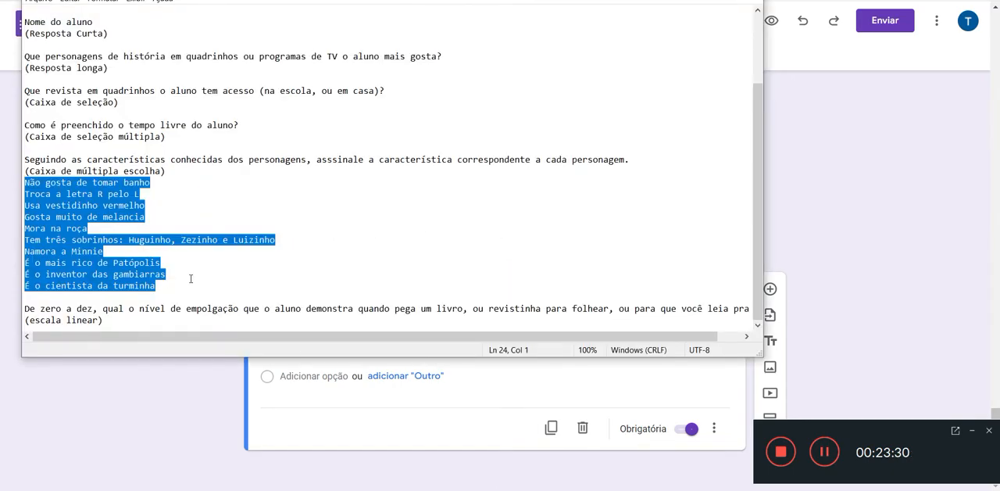
pyautogui.moveTo(24, 309); pyautogui.dragTo(772, 309)
pyautogui.hotkey('ctrl', 'c')
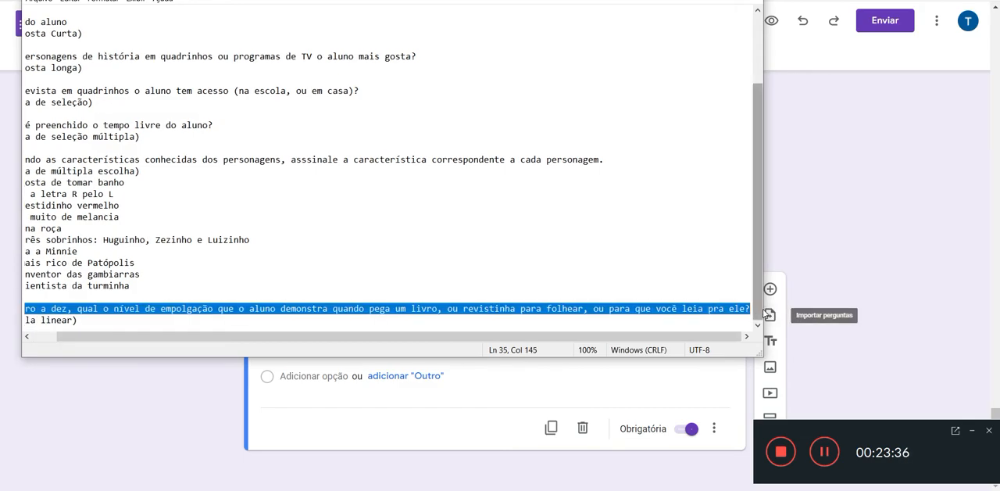
pyautogui.click(875, 251)
pyautogui.click(347, 307)
pyautogui.hotkey('ctrl', 'v')
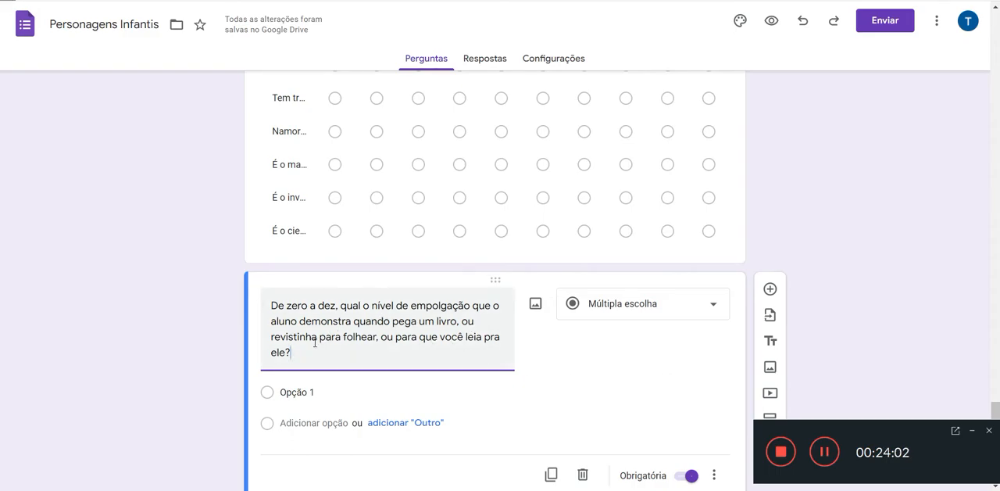
pyautogui.click(457, 321)
pyautogui.write(',')
# Step: Set the "De zero a dez" question's answer type to Escala linear and start its scale at 0
pyautogui.click(607, 302)
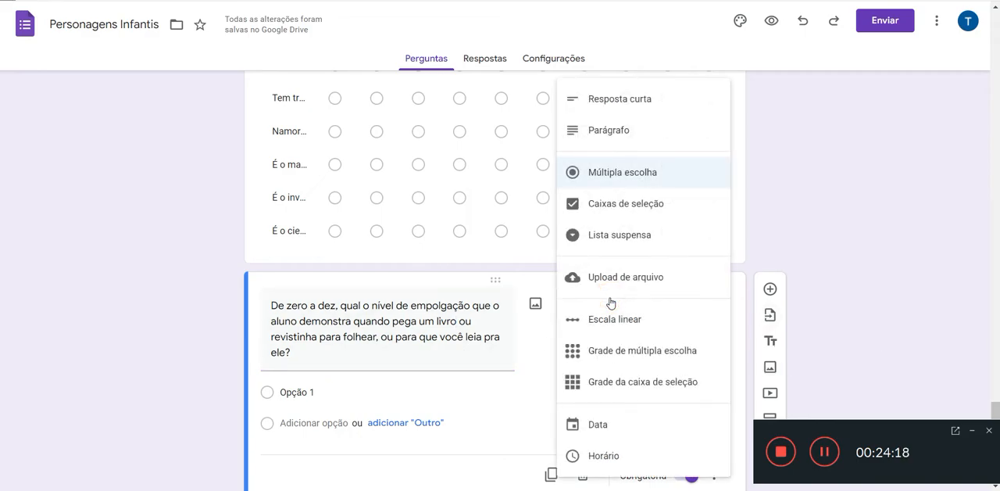
pyautogui.click(612, 314)
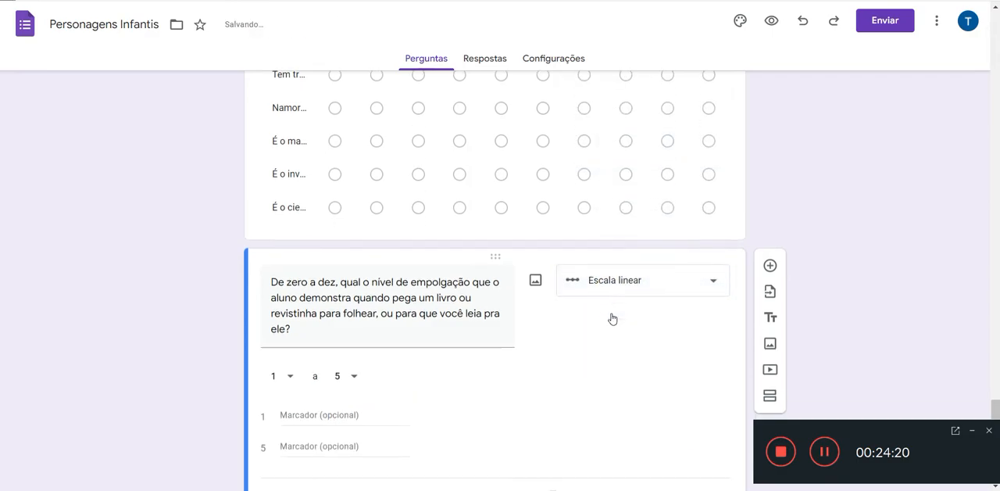
pyautogui.click(292, 306)
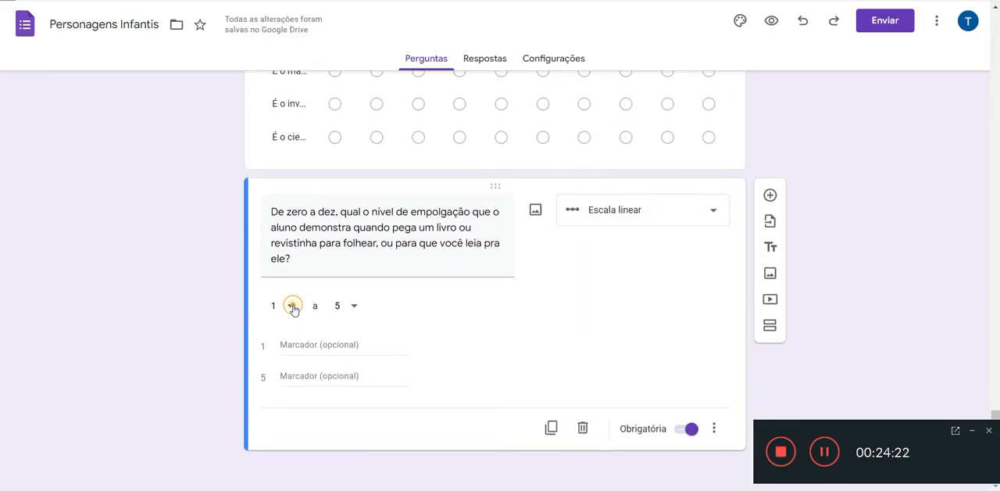
pyautogui.click(286, 279)
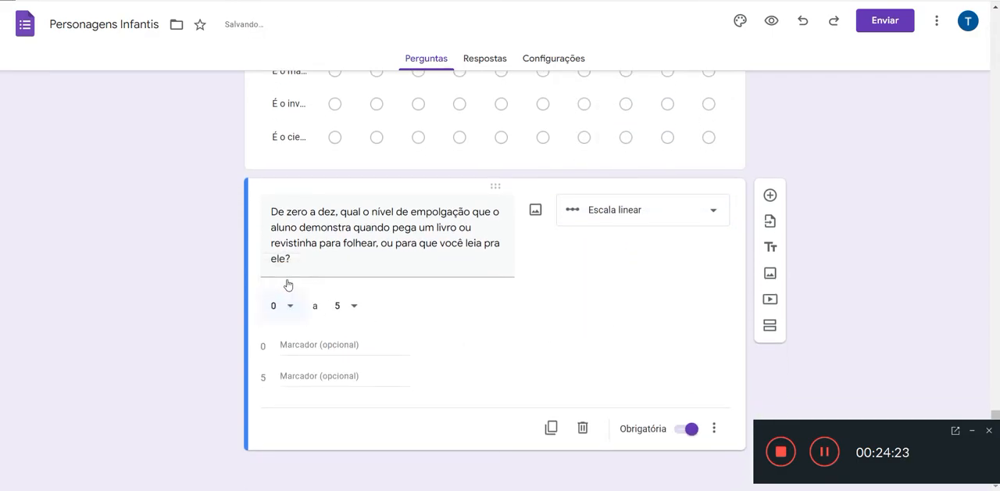
# Step: Extend the "De zero a dez" question's scale to 10 and label its ends "Não gosta" for 0 and "Adora!" for 10
pyautogui.click(356, 306)
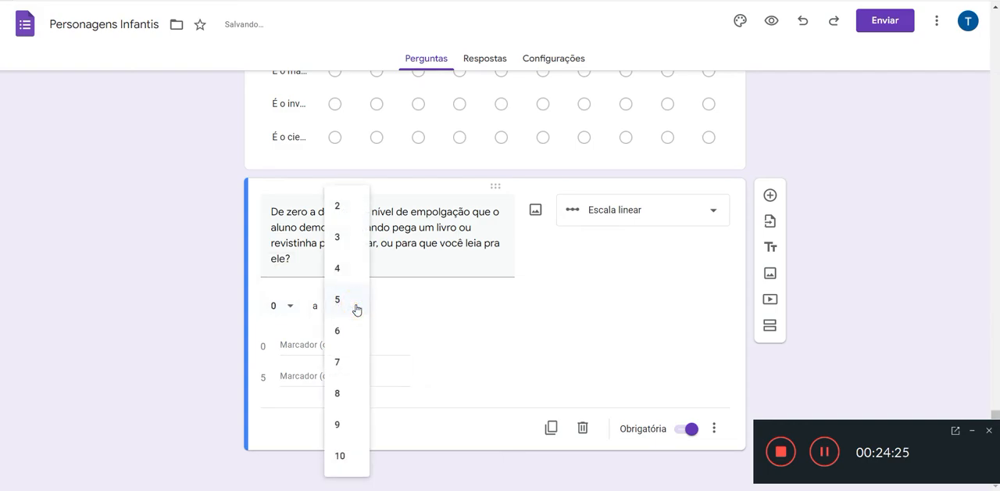
pyautogui.click(344, 455)
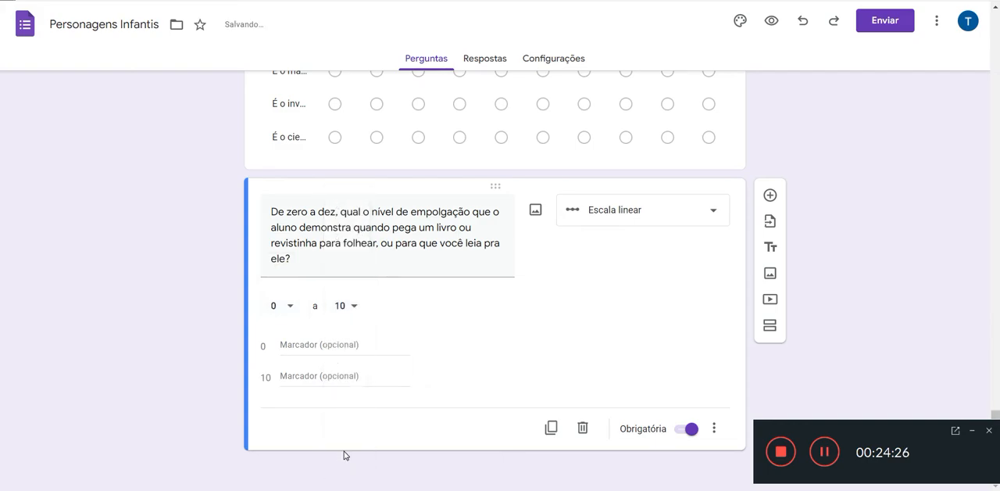
pyautogui.click(311, 349)
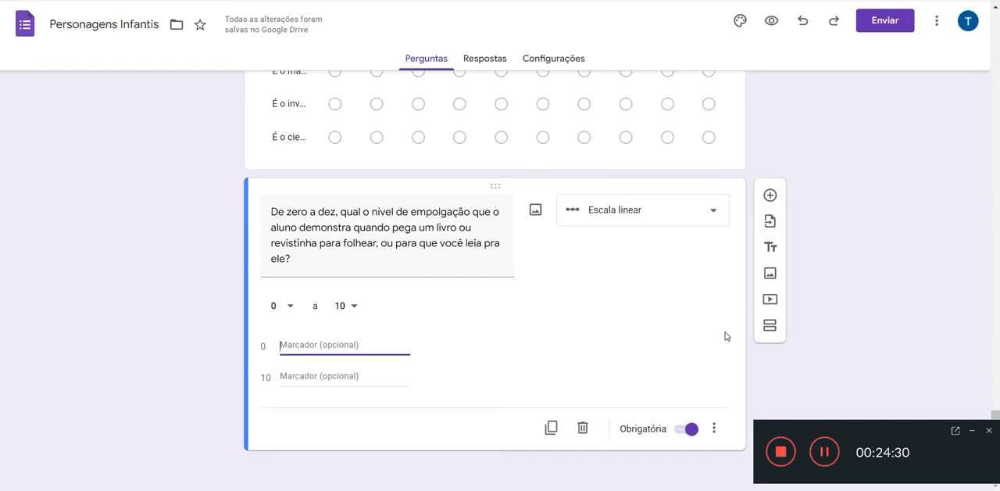
pyautogui.write('N')
pyautogui.press('BackSpace')
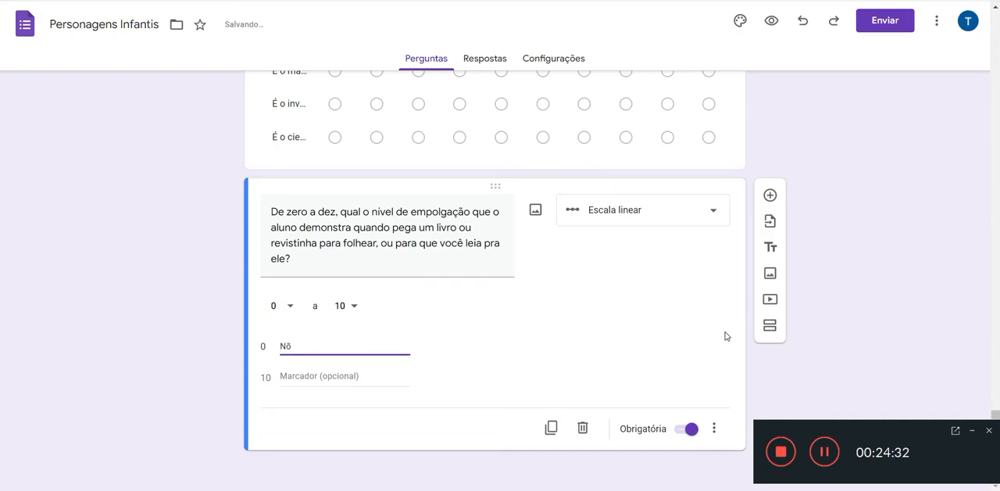
pyautogui.write('gosta')
pyautogui.press('Tab')
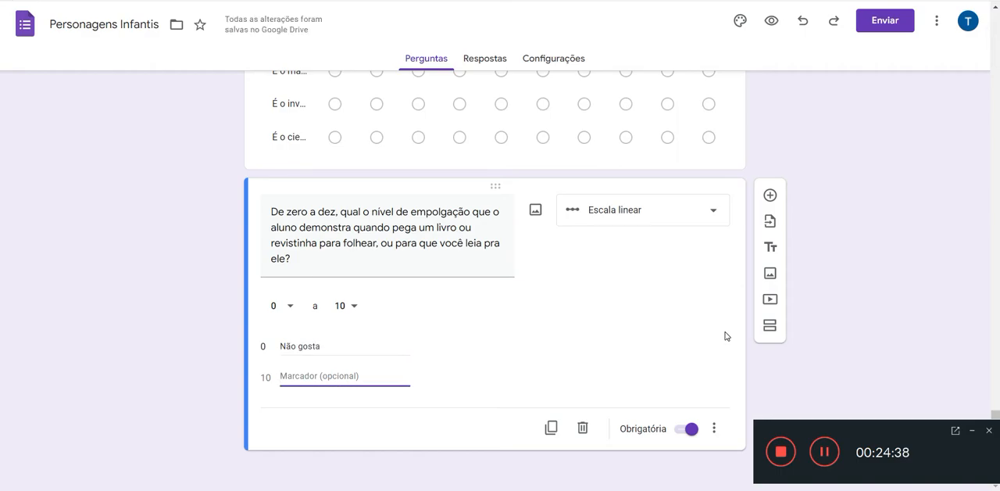
pyautogui.write('Adora')
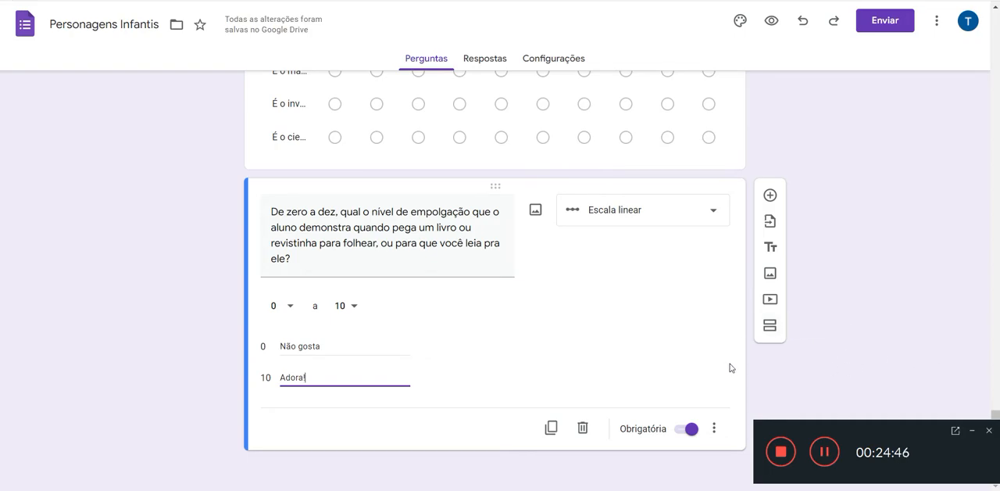
# Step: Review the form's questions from the reading enthusiasm scale back up to the title, checking their answer types and options
pyautogui.scroll(1, 738, 364)
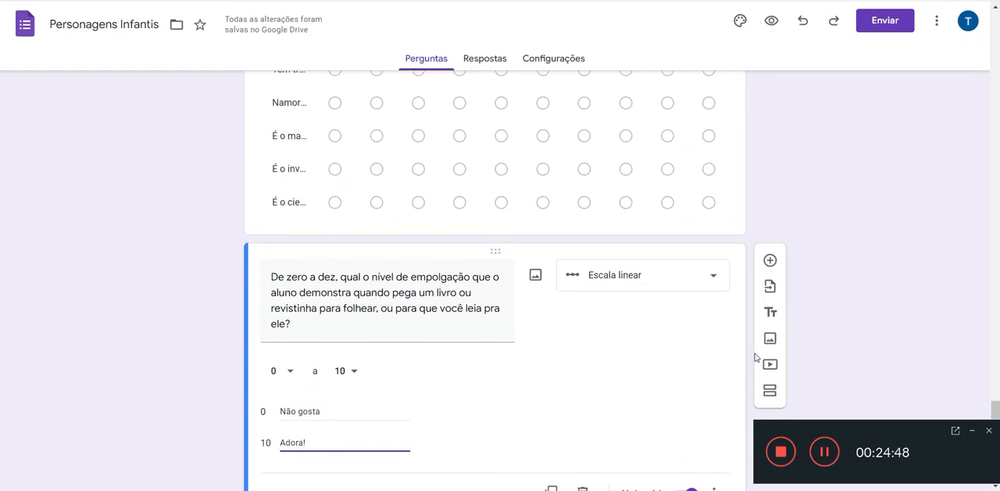
pyautogui.scroll(1, 809, 334)
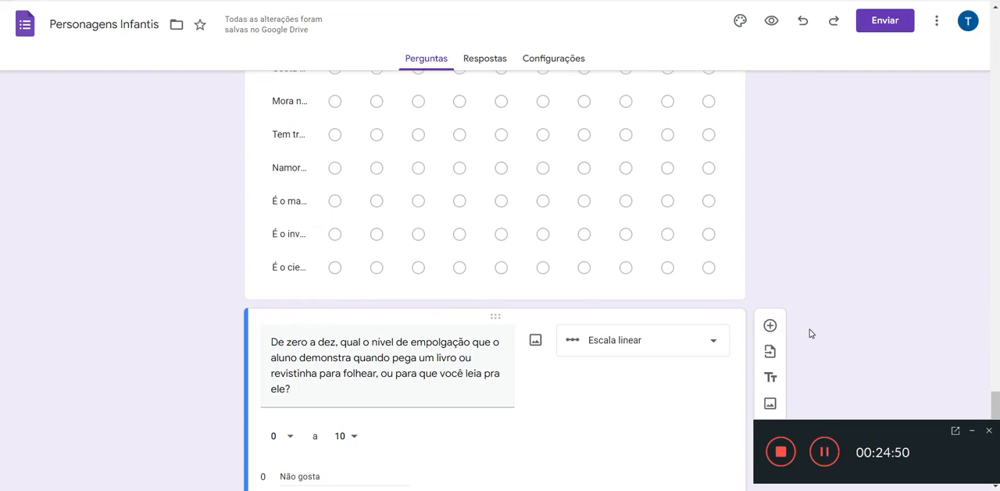
pyautogui.scroll(5, 810, 334)
pyautogui.scroll(1, 810, 334)
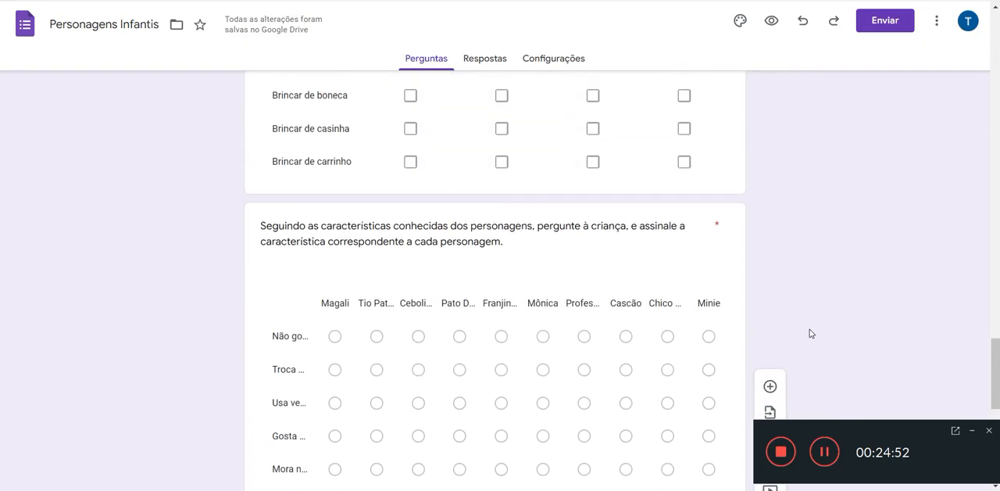
pyautogui.click(655, 289)
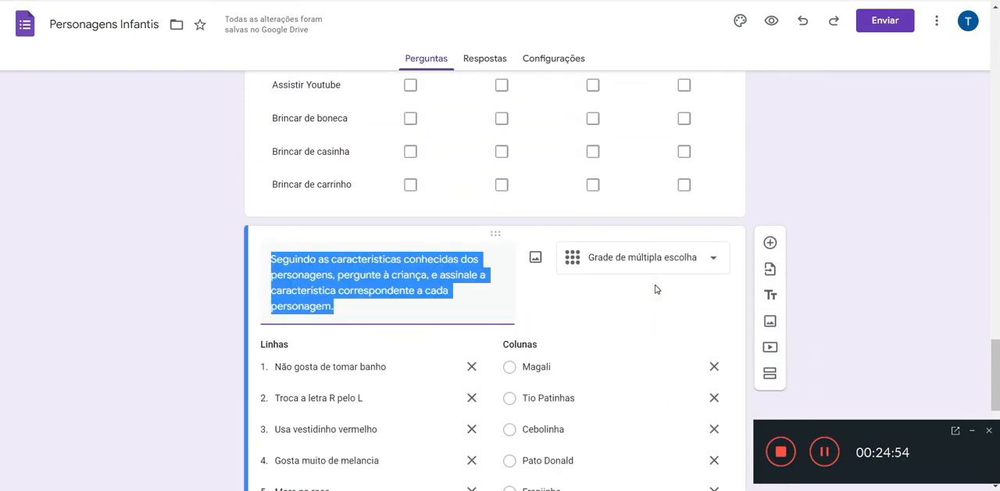
pyautogui.scroll(6, 655, 289)
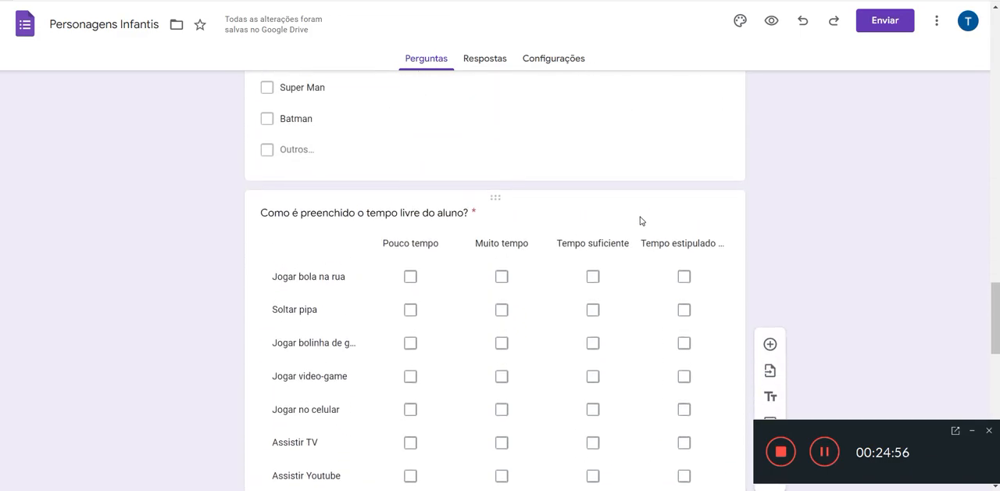
pyautogui.click(642, 221)
pyautogui.scroll(6, 632, 304)
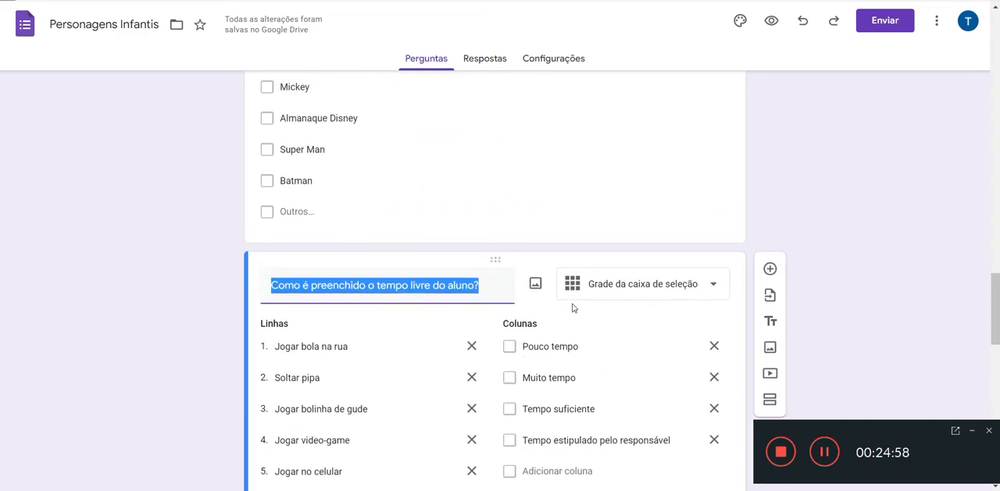
pyautogui.click(672, 302)
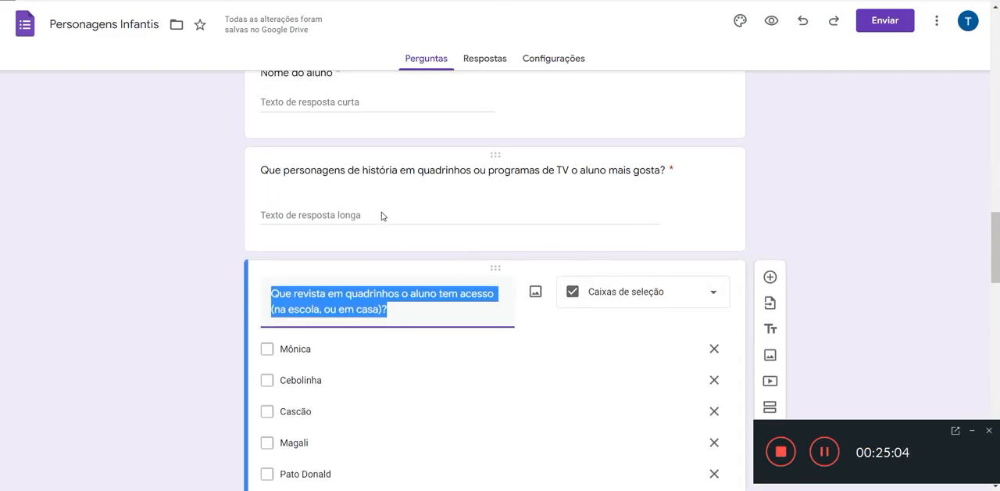
pyautogui.scroll(2, 382, 216)
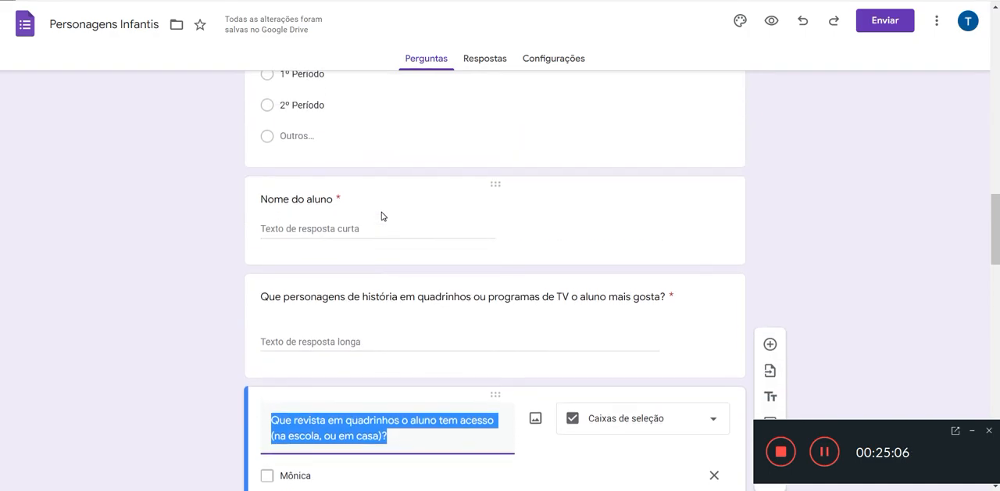
pyautogui.scroll(3, 382, 216)
pyautogui.click(385, 209)
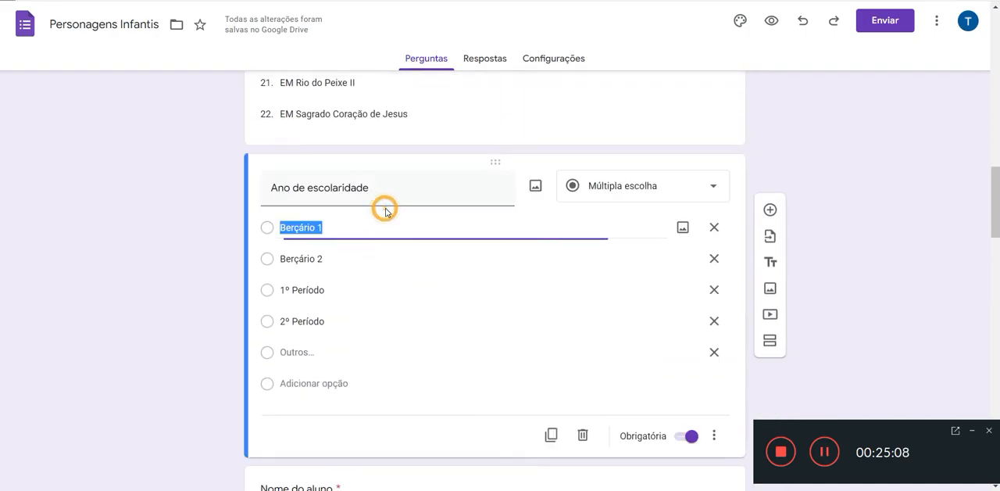
pyautogui.scroll(5, 386, 211)
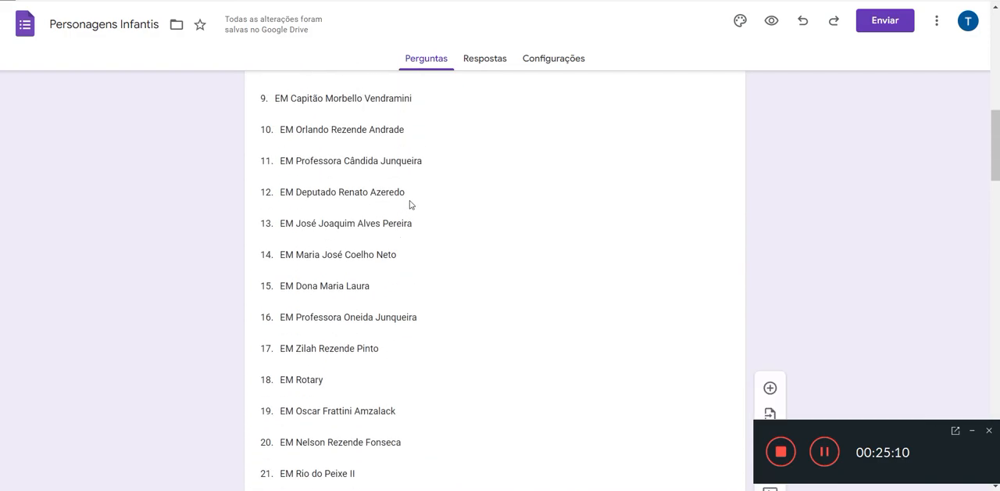
pyautogui.click(438, 178)
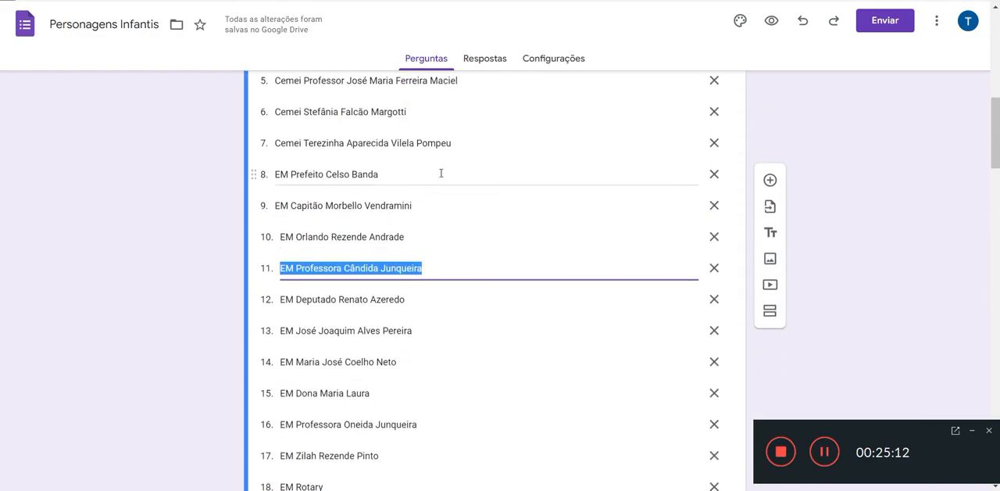
pyautogui.scroll(10, 441, 173)
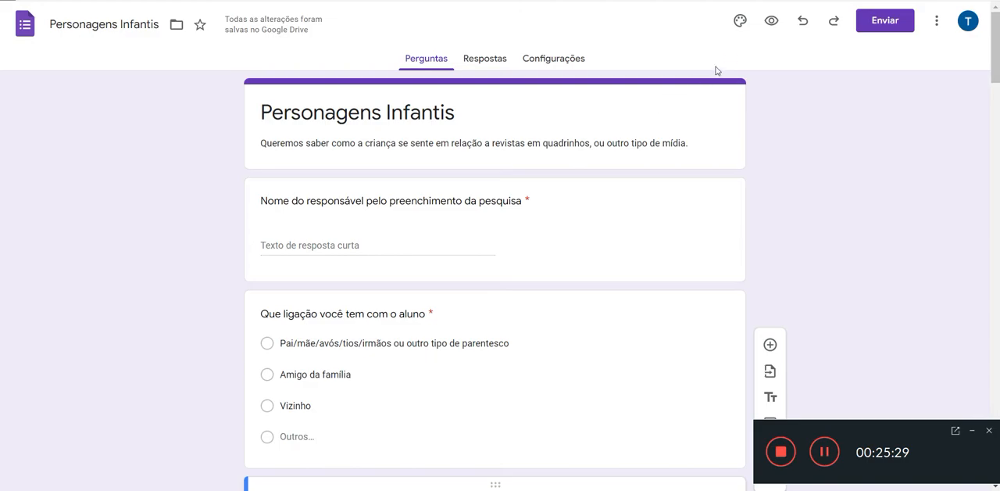
pyautogui.click(741, 22)
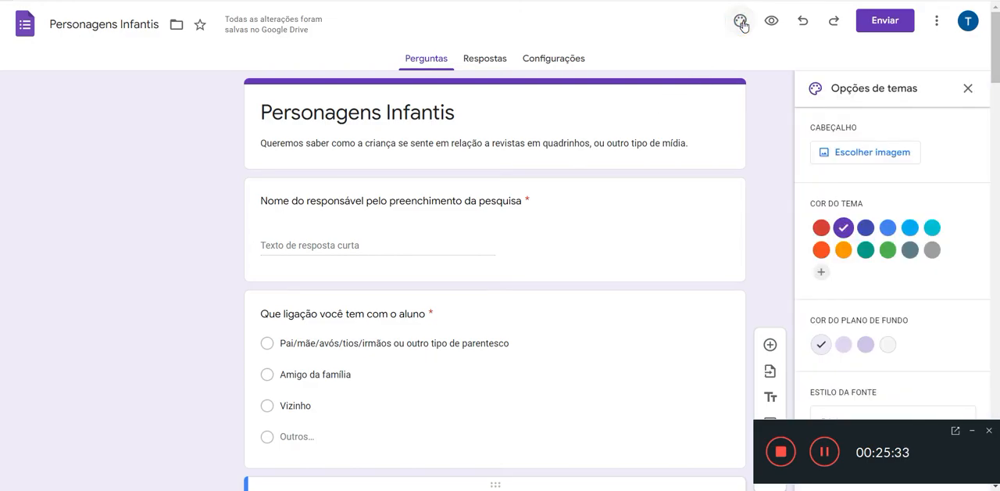
pyautogui.click(888, 154)
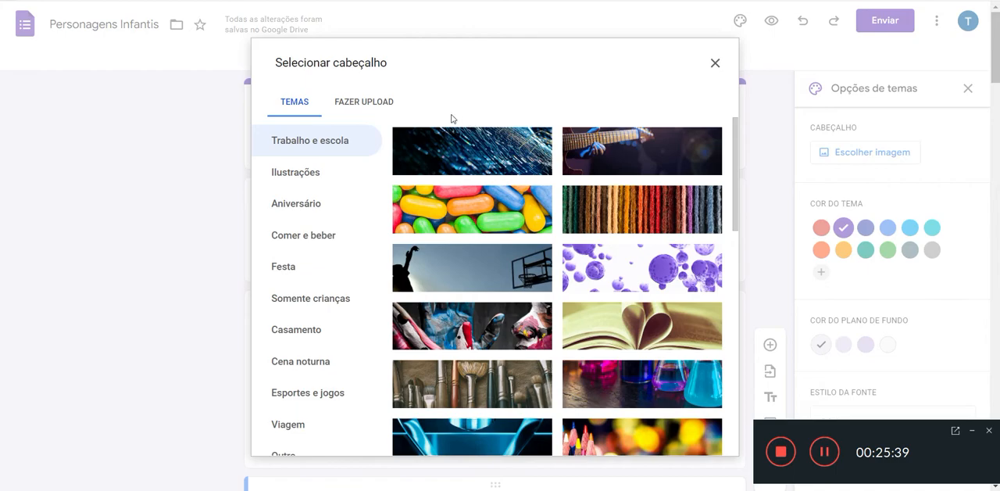
pyautogui.click(385, 109)
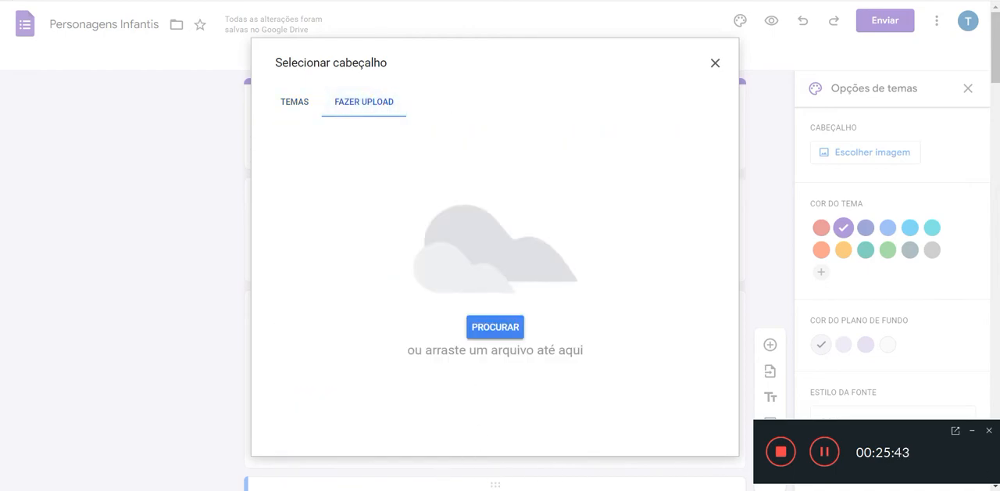
pyautogui.press('super+d')
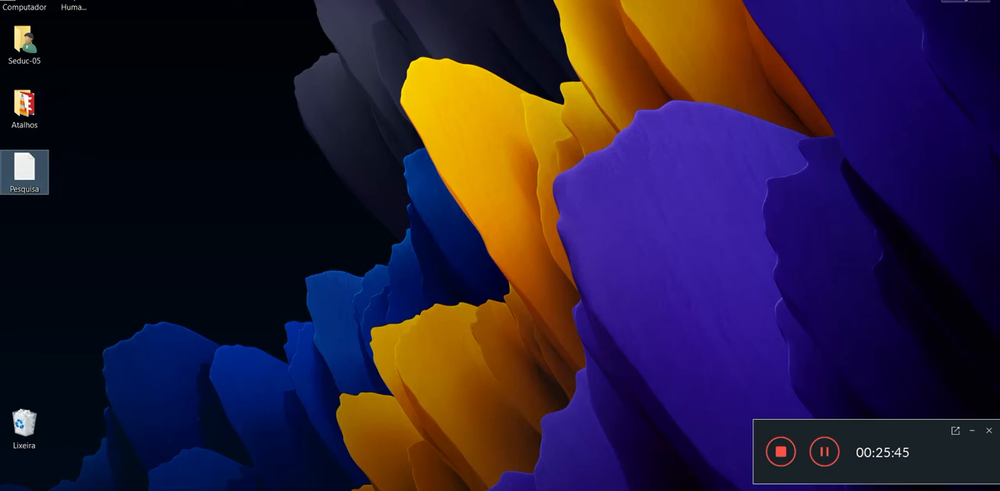
pyautogui.hotkey('alt', 'Tab')
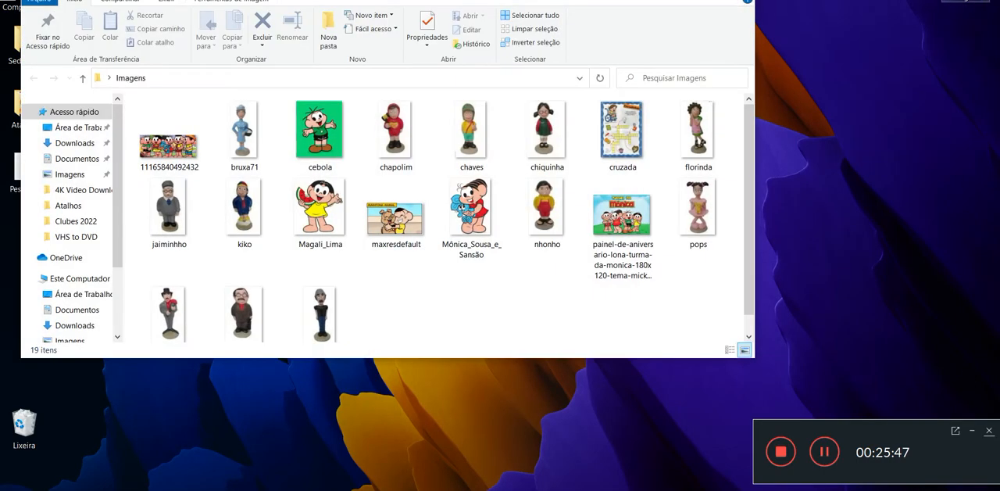
pyautogui.moveTo(182, 148); pyautogui.dragTo(470, 313)
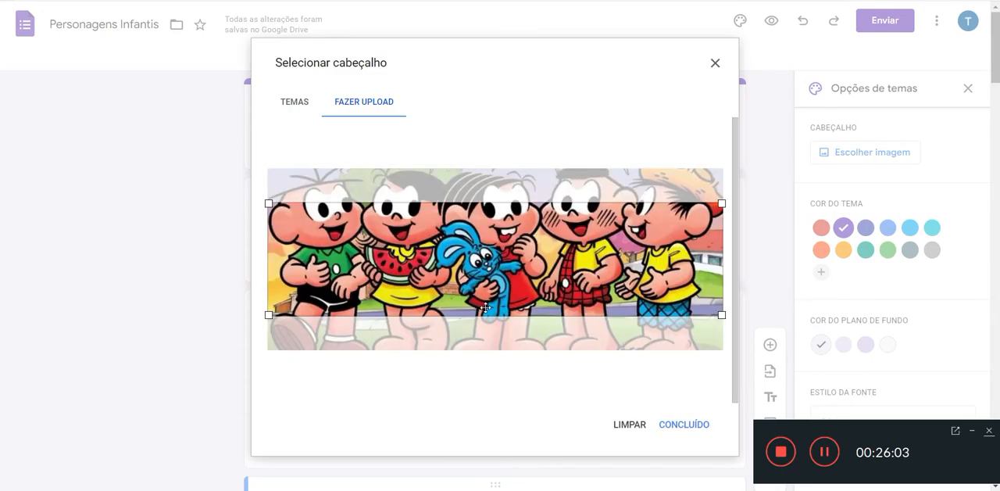
# Step: Move the header crop area up to the picture's upper edge to include the characters' heads, and apply the header
pyautogui.moveTo(486, 307); pyautogui.dragTo(454, 264)
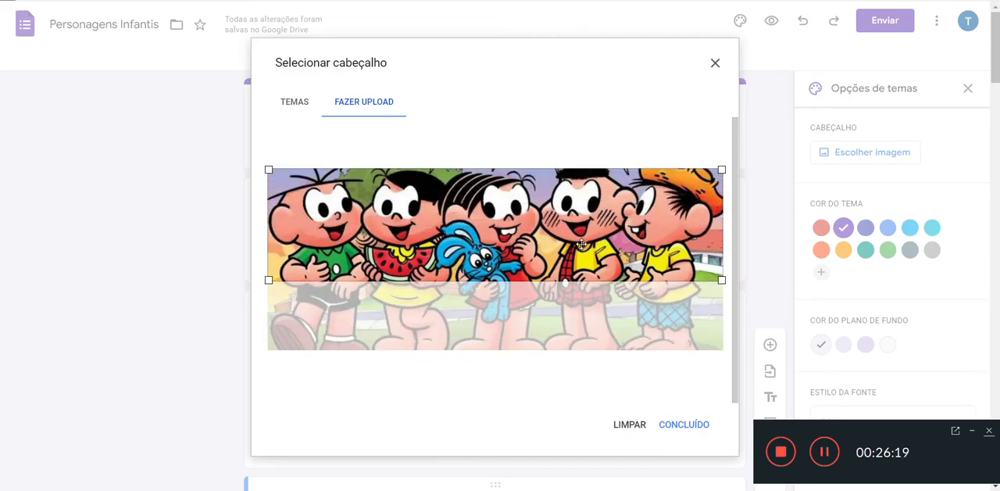
pyautogui.moveTo(583, 243); pyautogui.dragTo(571, 219)
pyautogui.click(700, 426)
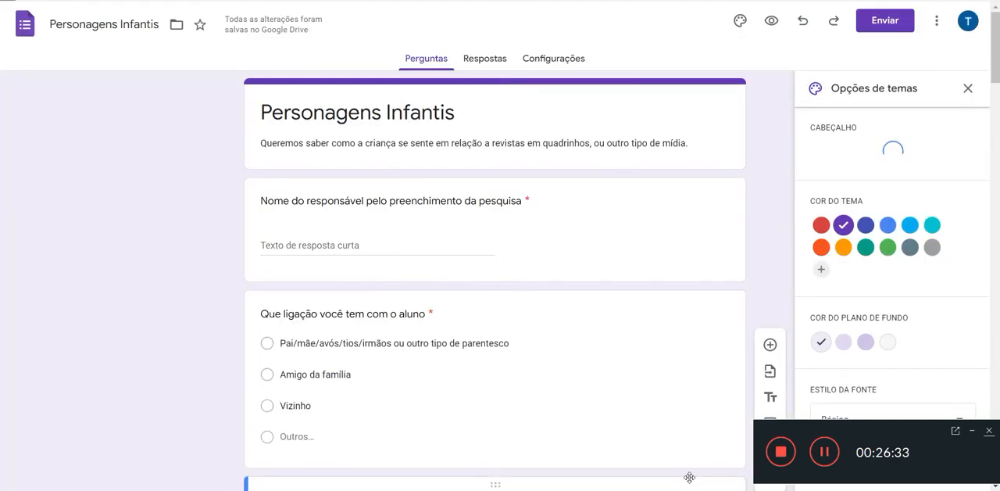
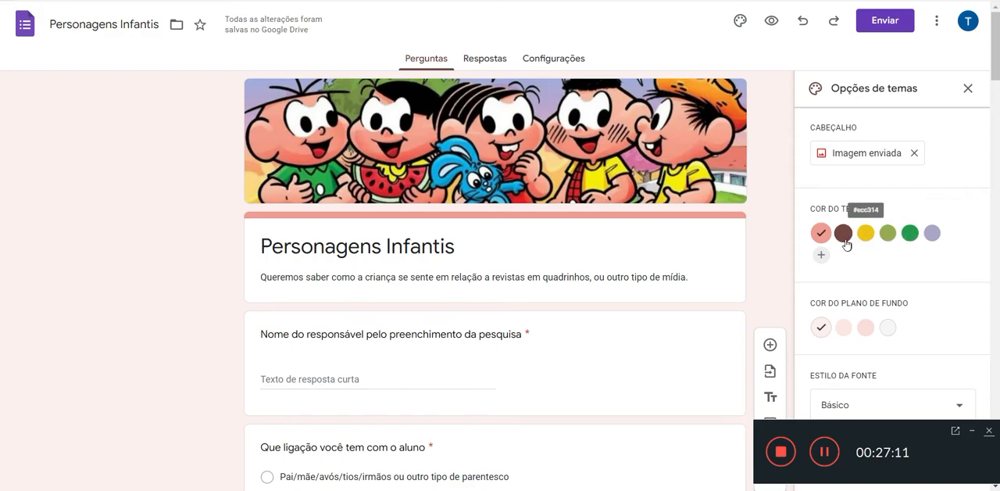
# Step: Add the custom dark green #156517 as the form's theme colour and choose the darkest green shade for the background
pyautogui.click(911, 236)
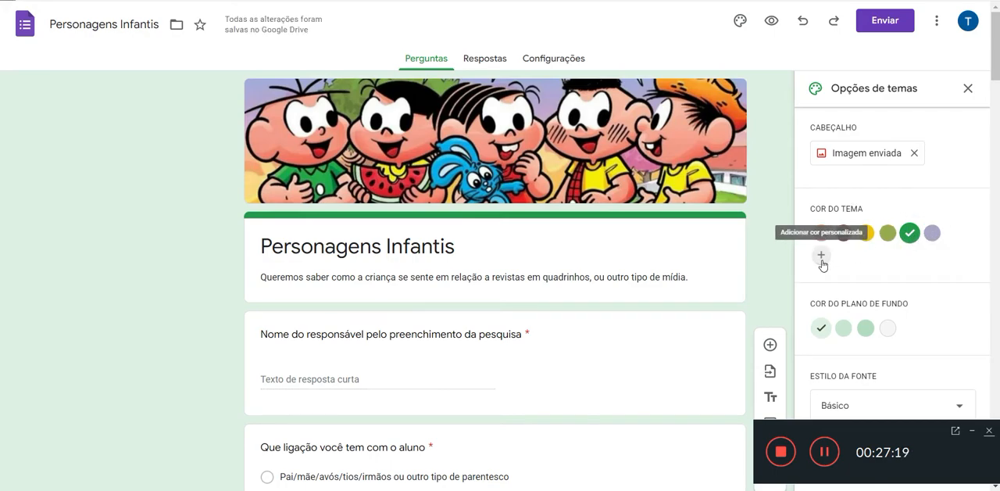
pyautogui.click(821, 259)
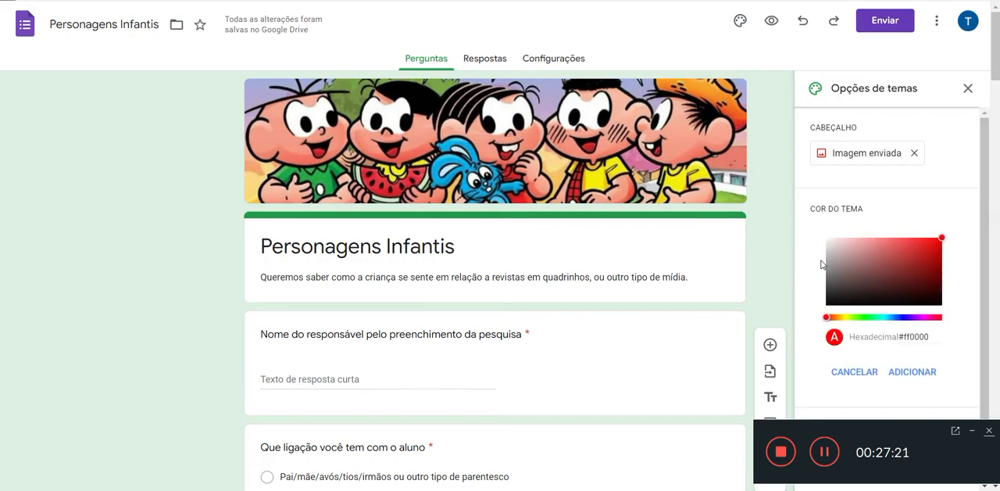
pyautogui.click(931, 263)
pyautogui.click(851, 318)
pyautogui.moveTo(854, 320); pyautogui.dragTo(866, 321)
pyautogui.moveTo(932, 263)
pyautogui.mouseDown()
pyautogui.moveTo(932, 281)
pyautogui.moveTo(919, 282)
pyautogui.mouseUp()
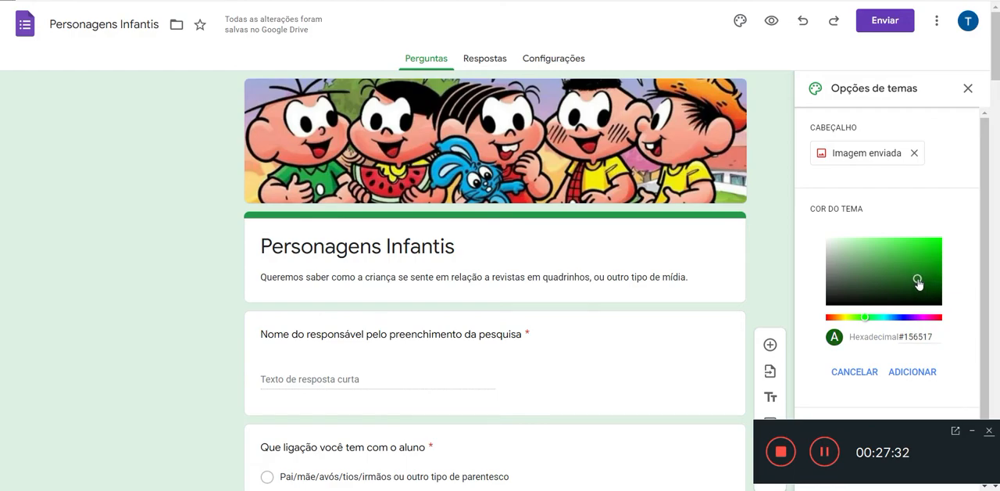
pyautogui.click(911, 374)
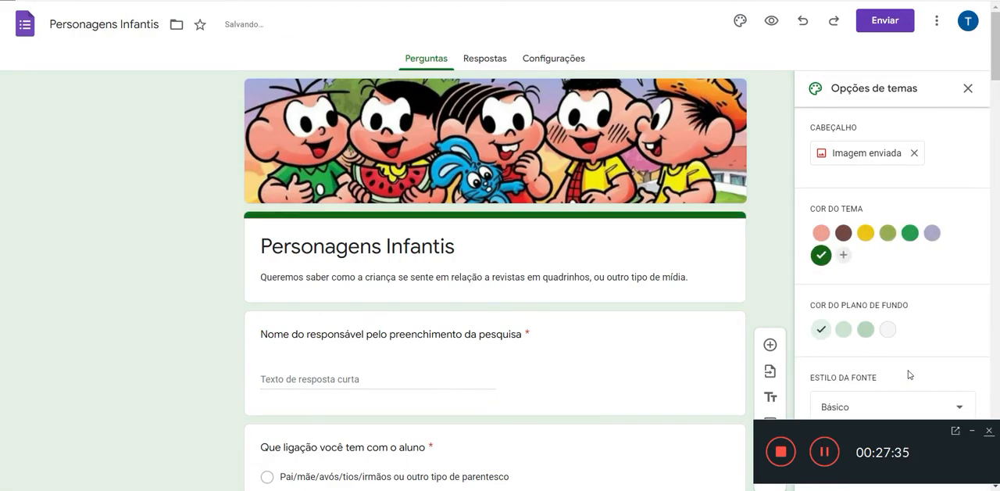
pyautogui.click(844, 331)
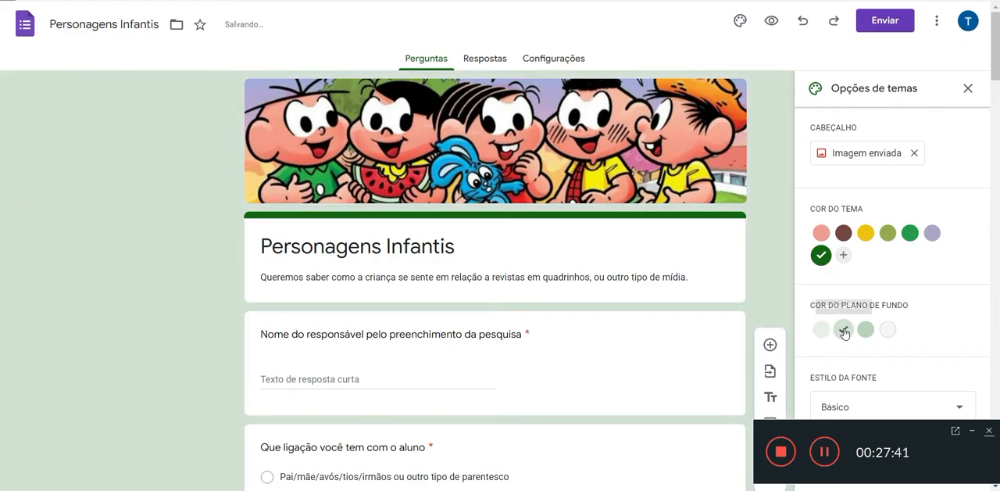
pyautogui.click(865, 331)
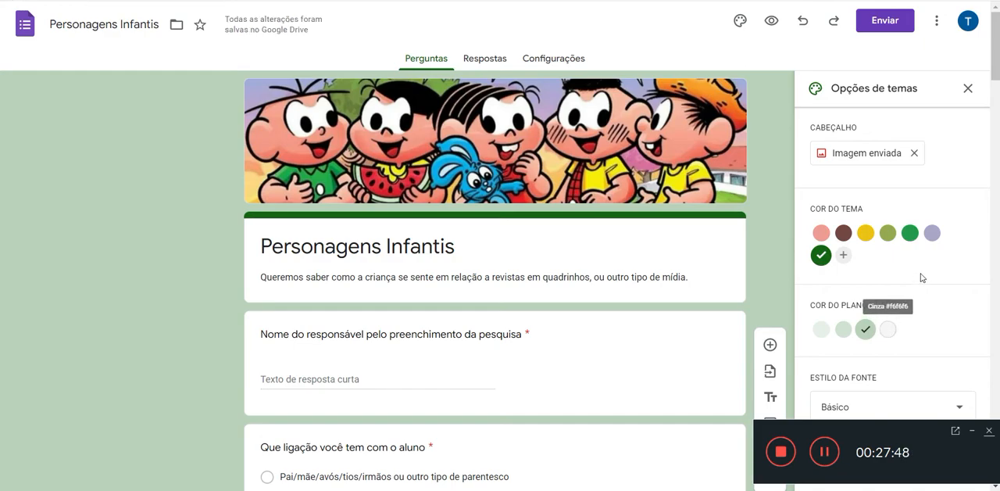
# Step: Try the Decorativo font style on the form and switch back to Básico
pyautogui.scroll(-1, 930, 274)
pyautogui.scroll(-1, 934, 278)
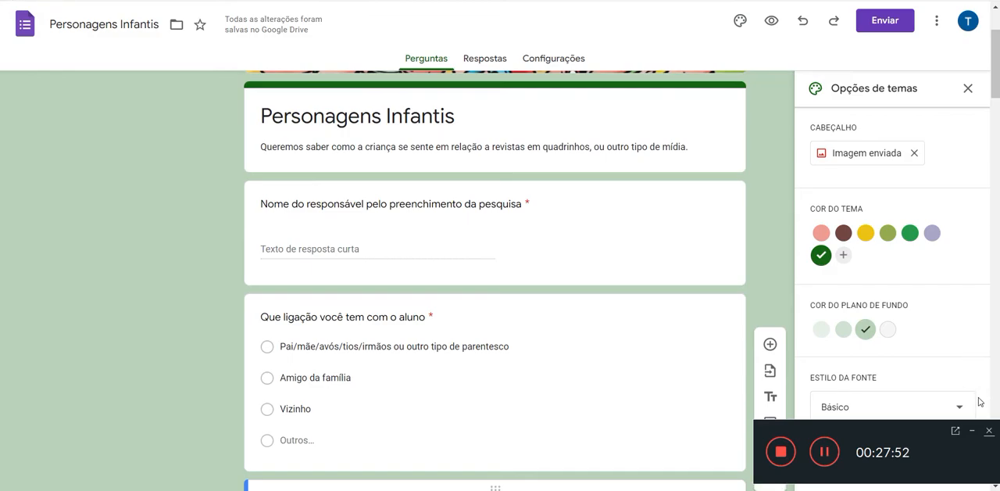
pyautogui.click(964, 411)
pyautogui.click(964, 409)
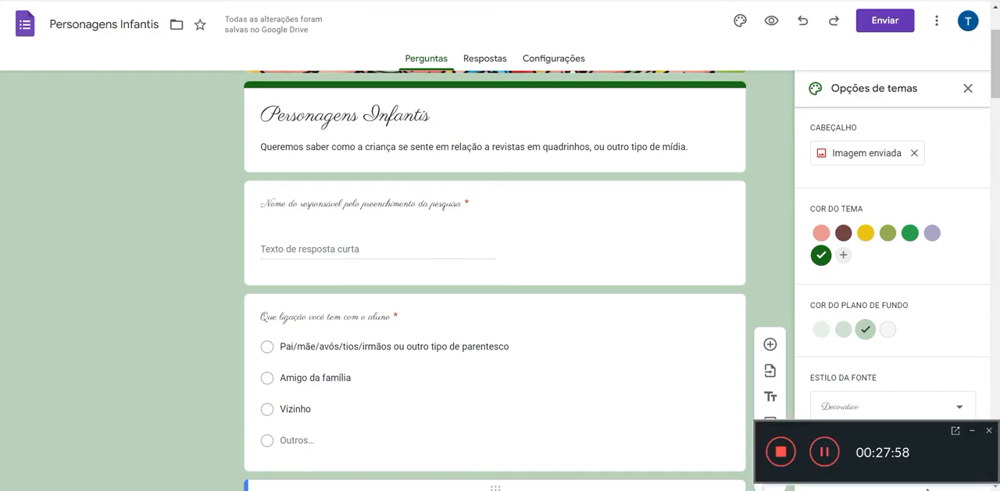
pyautogui.moveTo(924, 424); pyautogui.dragTo(173, 419)
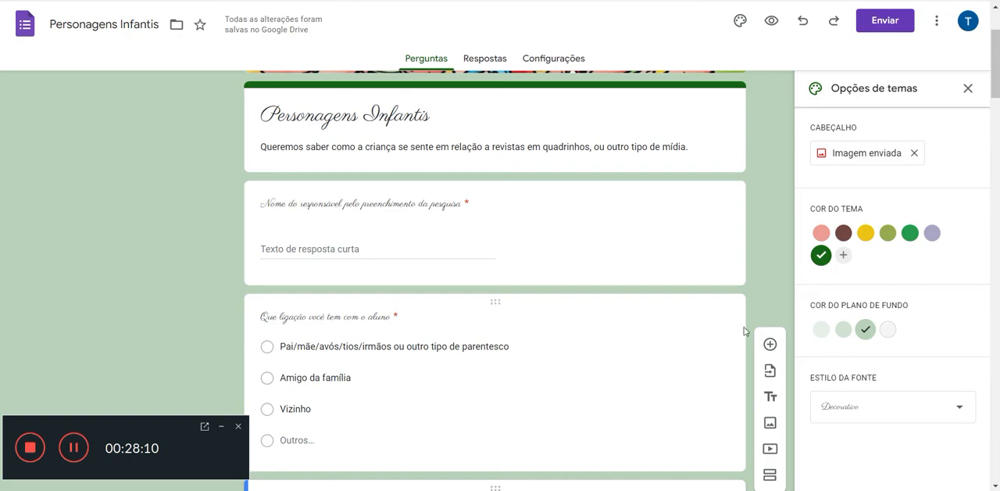
pyautogui.click(955, 410)
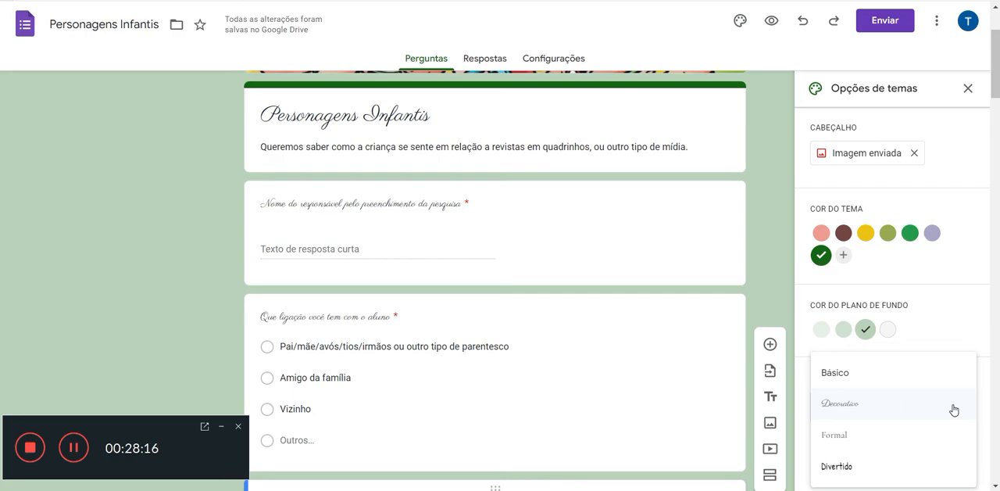
pyautogui.click(843, 372)
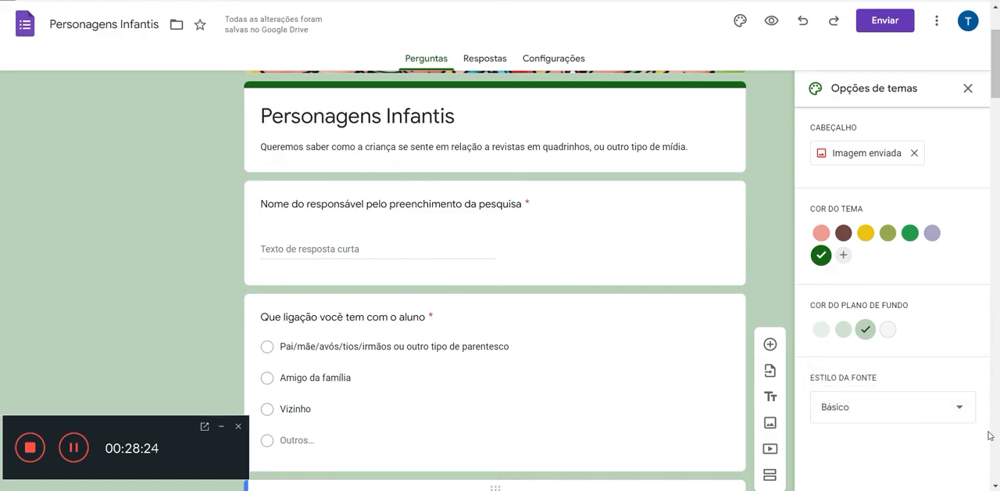
# Step: Generate the form's sharing link as a short URL, copy it and close the sending dialog
pyautogui.moveTo(995, 77); pyautogui.dragTo(981, 57)
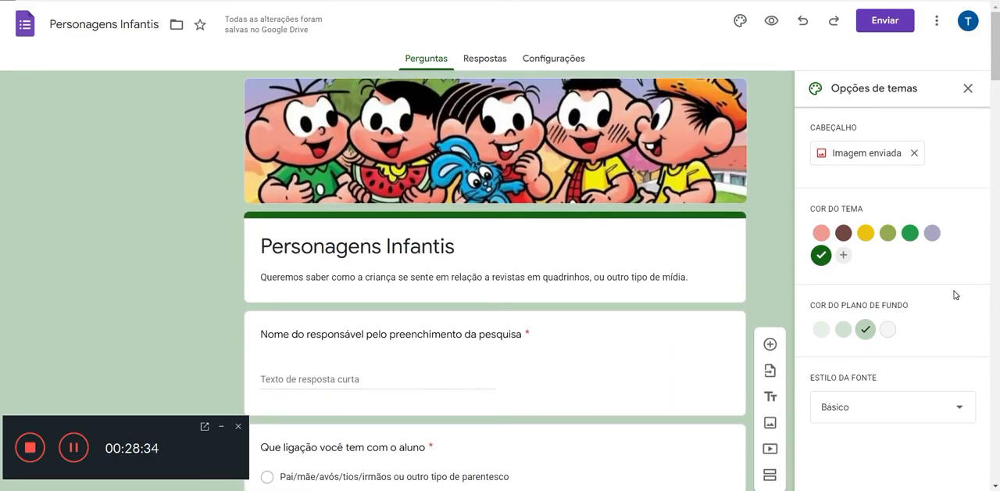
pyautogui.click(891, 29)
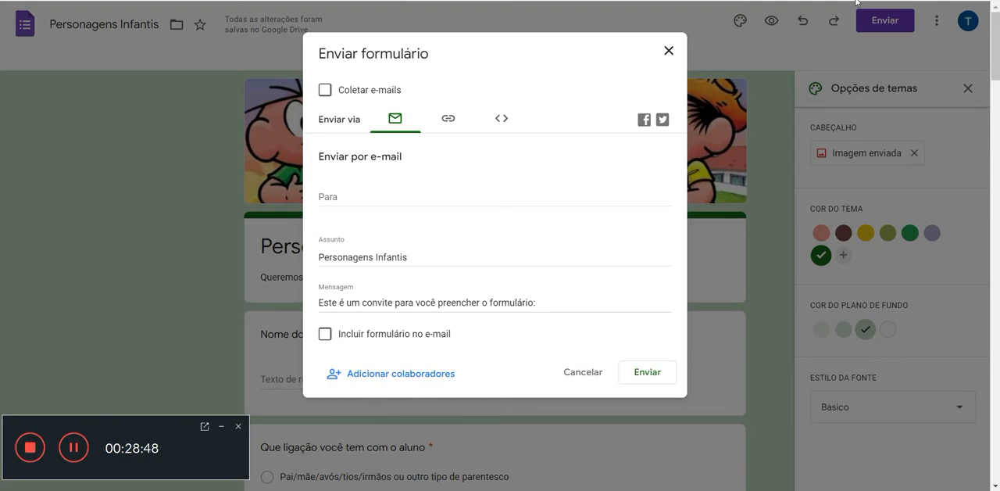
pyautogui.click(445, 122)
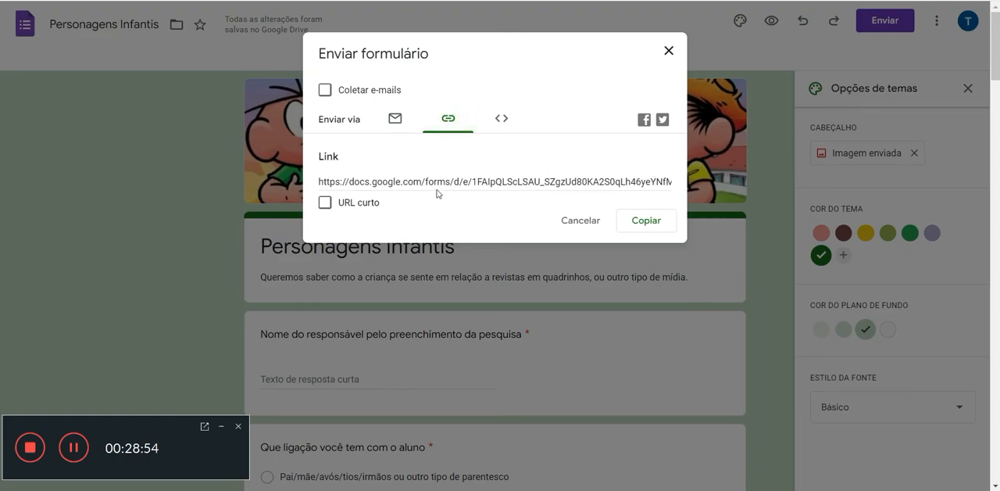
pyautogui.click(328, 204)
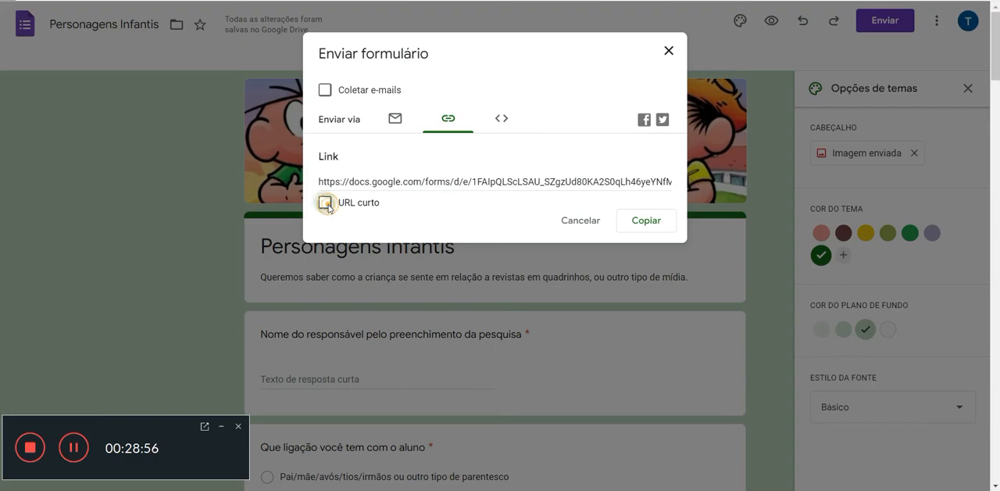
pyautogui.rightClick(440, 182)
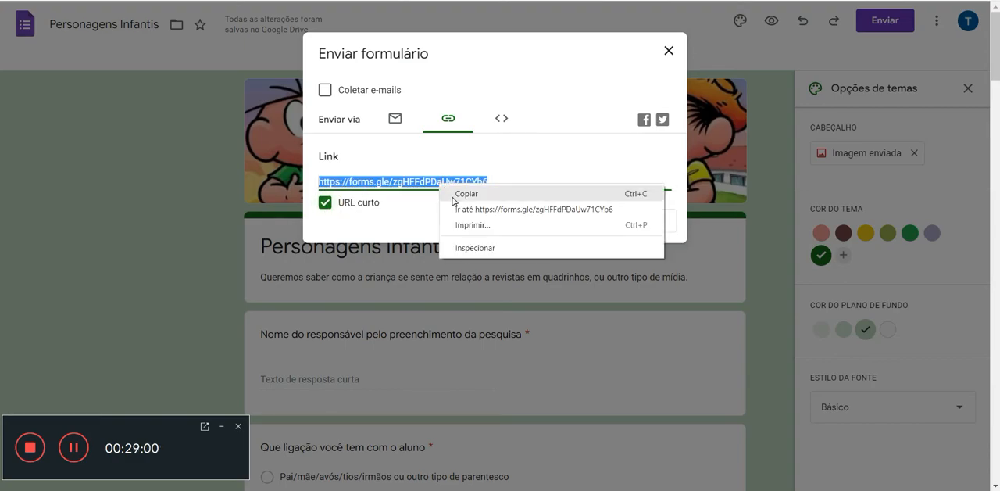
pyautogui.click(453, 200)
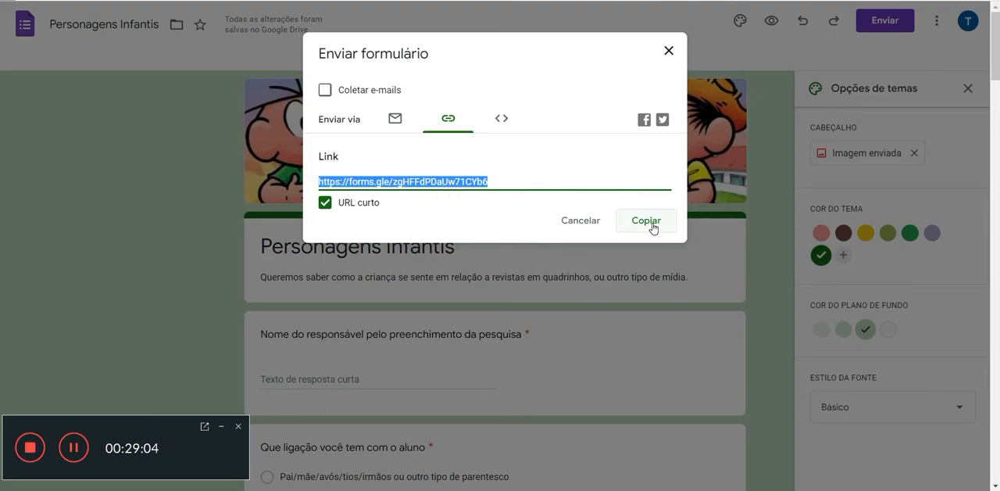
pyautogui.click(668, 51)
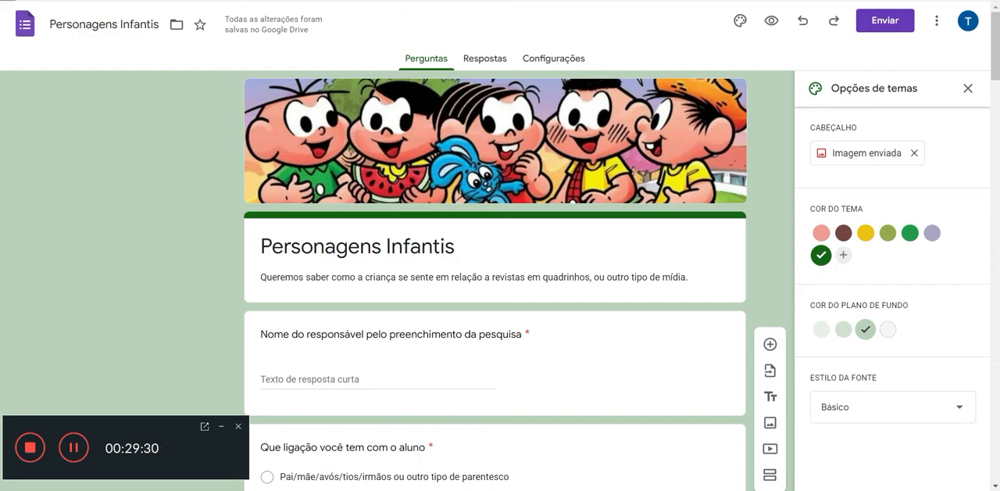
# Step: View the form's responses section, and open the copied short link in a new browser tab
pyautogui.click(492, 61)
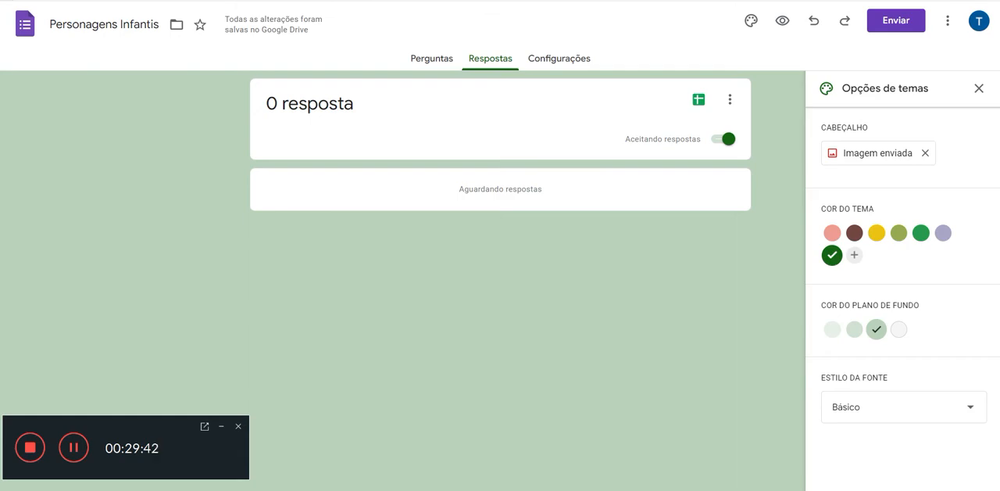
pyautogui.hotkey('ctrl', 't')
pyautogui.write('https://forms.gle/zgHFFdPDaUw71CYb6')
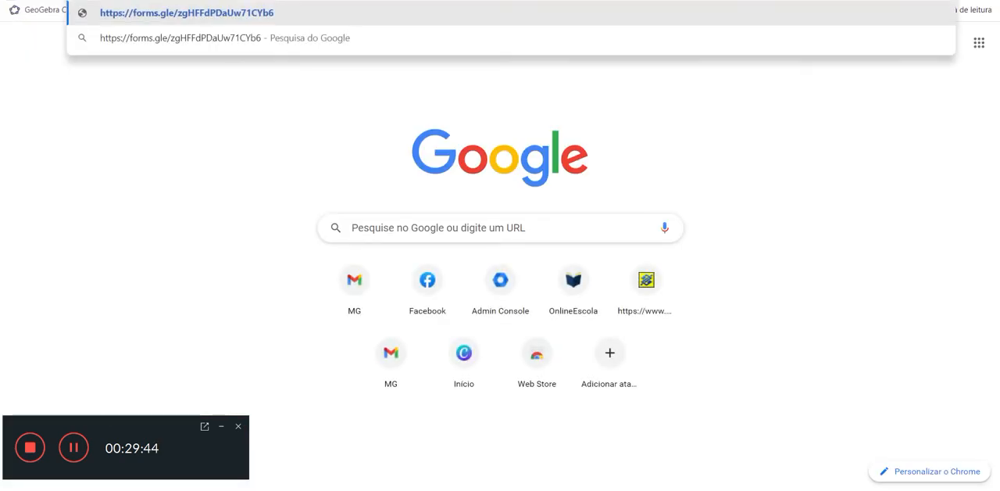
pyautogui.press('Return')
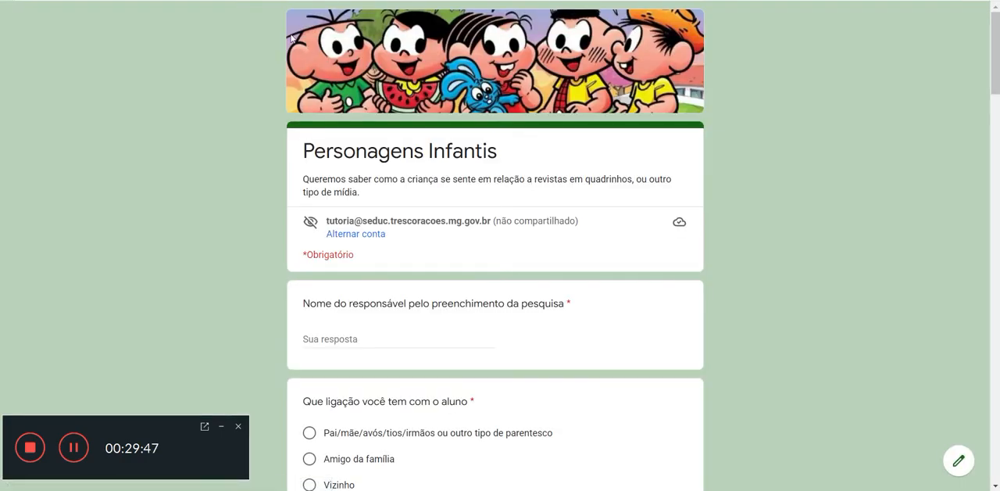
# Step: Enter the guardian's name and set the relationship with the student to "Pai/mãe/avós/tios/irmãos ou outro tipo de parentesco"
pyautogui.scroll(-1, 528, 293)
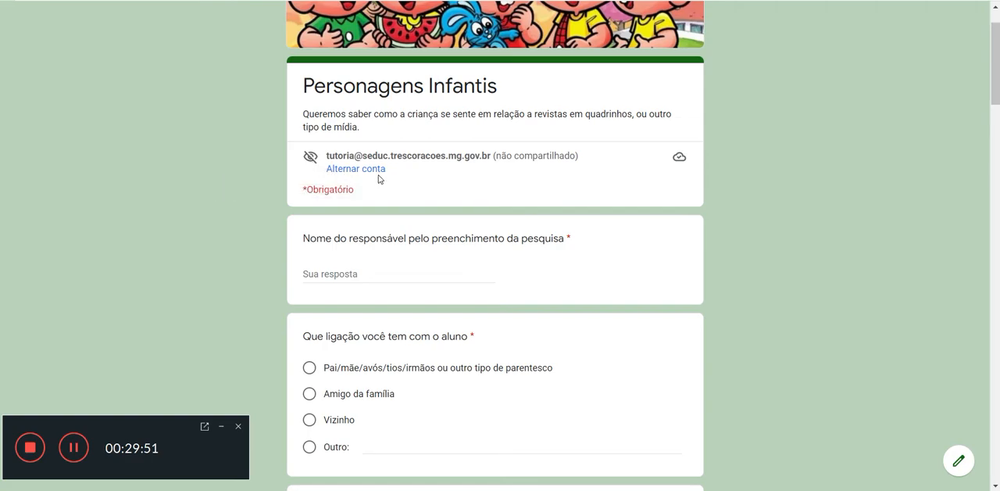
pyautogui.scroll(-1, 382, 178)
pyautogui.scroll(-1, 383, 175)
pyautogui.click(431, 144)
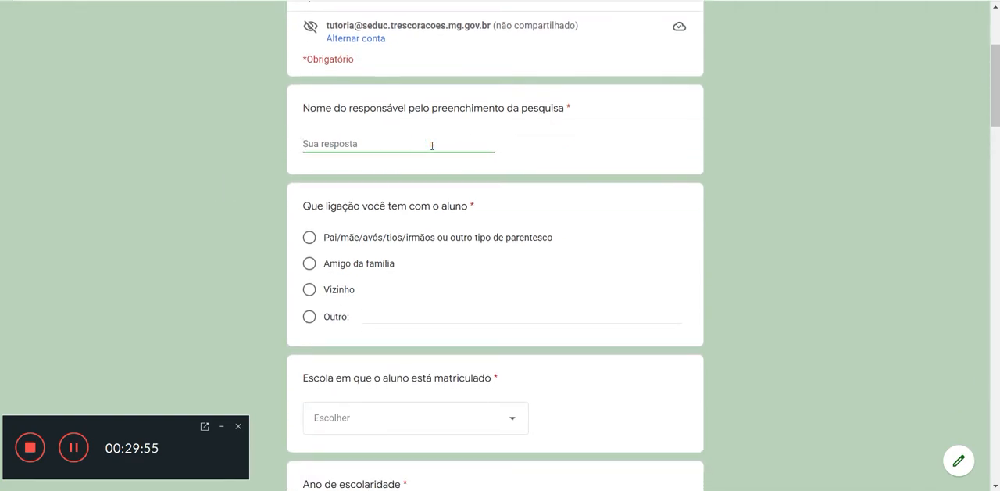
pyautogui.write('Lu')
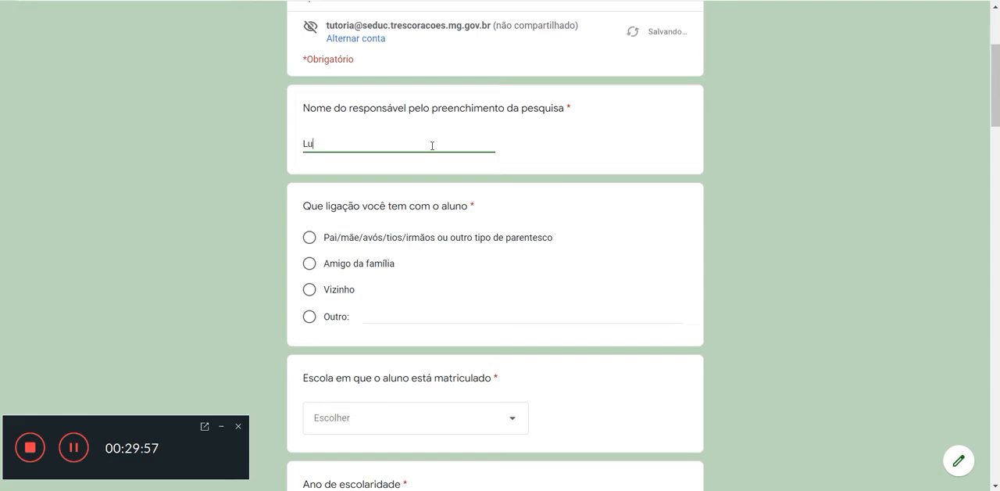
pyautogui.write('ciano')
pyautogui.scroll(-1, 433, 151)
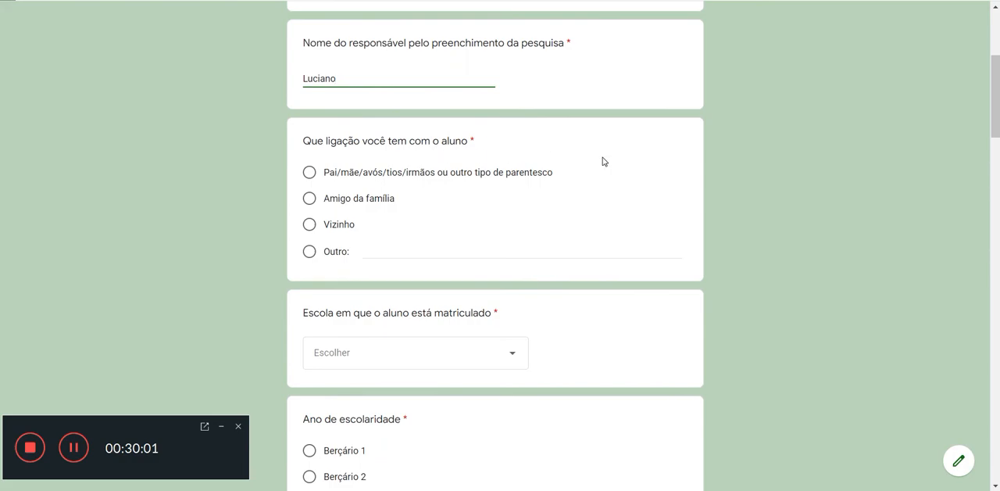
pyautogui.scroll(-1, 536, 60)
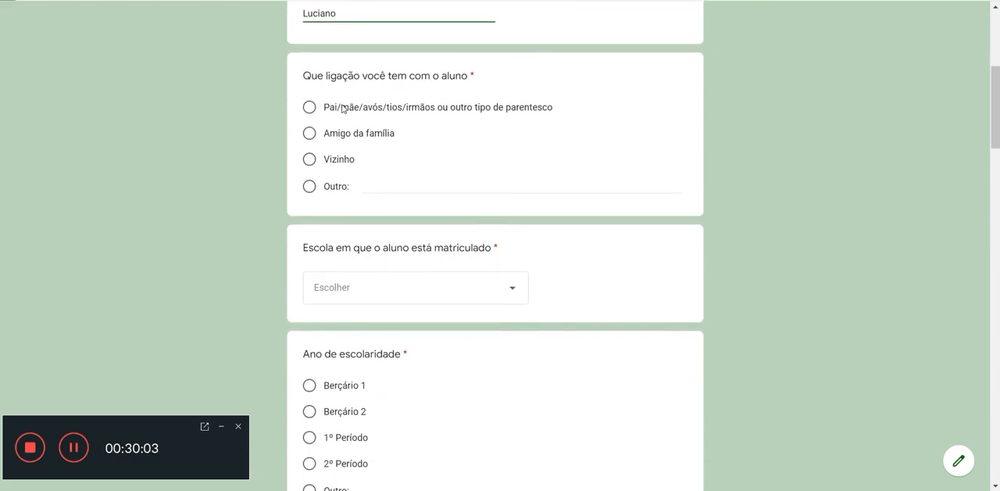
pyautogui.click(308, 108)
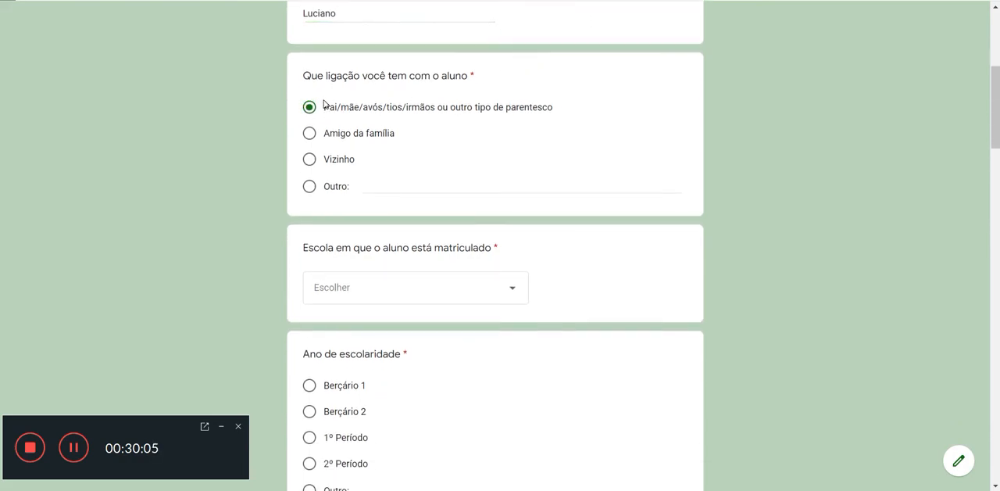
# Step: Select EM Oscar Frattini Amzalack as the student's school and "1º Período" as the school year
pyautogui.scroll(-2, 323, 103)
pyautogui.click(342, 154)
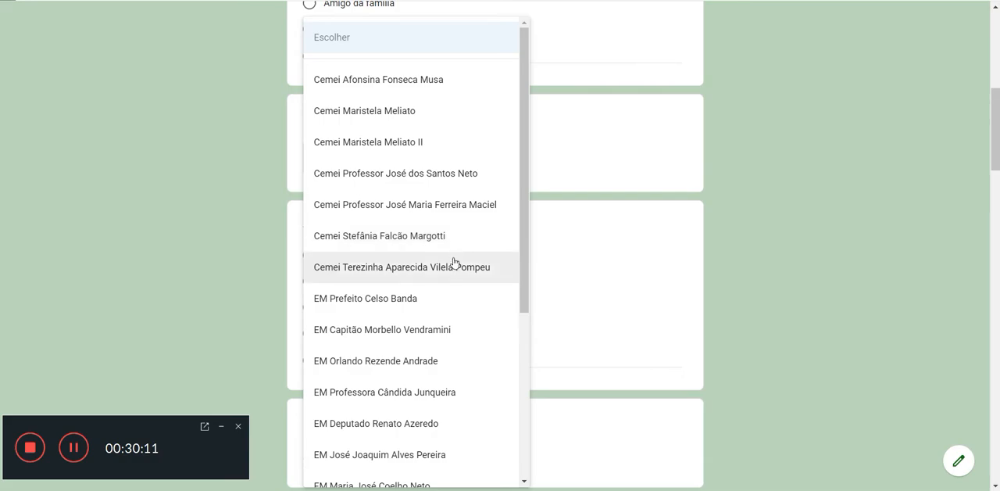
pyautogui.scroll(-1, 453, 265)
pyautogui.scroll(-3, 455, 268)
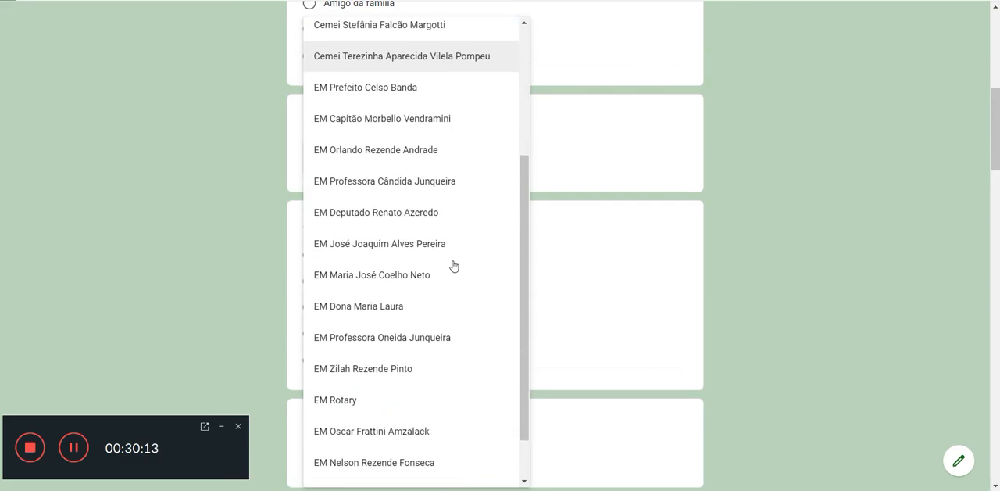
pyautogui.click(426, 380)
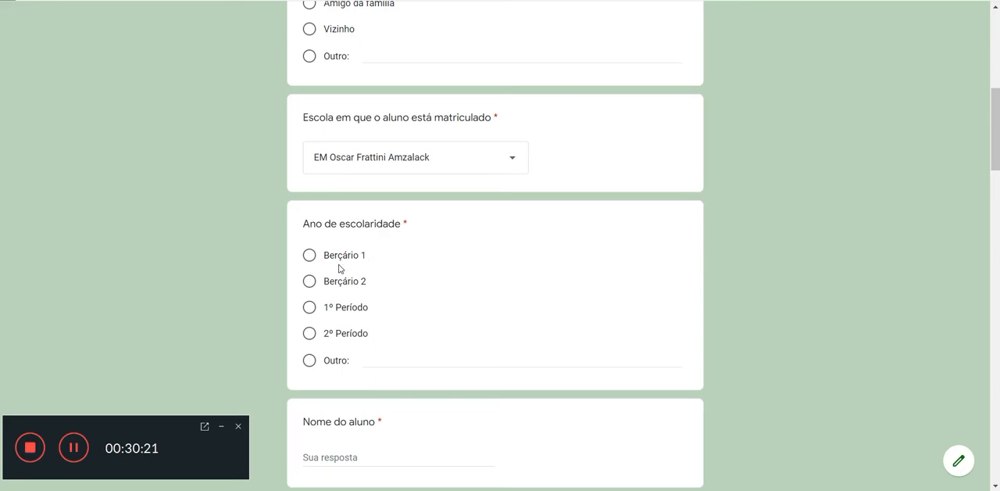
pyautogui.click(309, 307)
# Step: Fill in the student's name in the "Nome do aluno" question
pyautogui.scroll(-3, 467, 293)
pyautogui.scroll(-3, 467, 291)
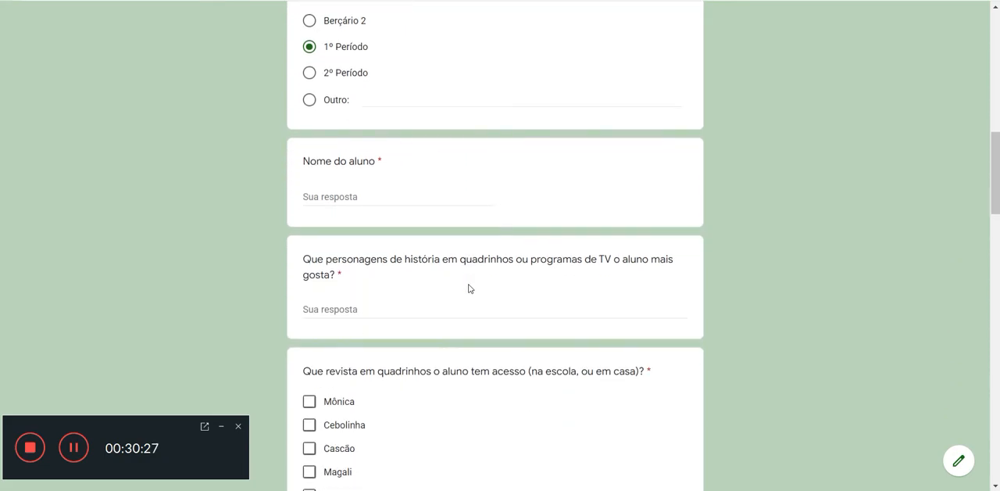
pyautogui.click(429, 200)
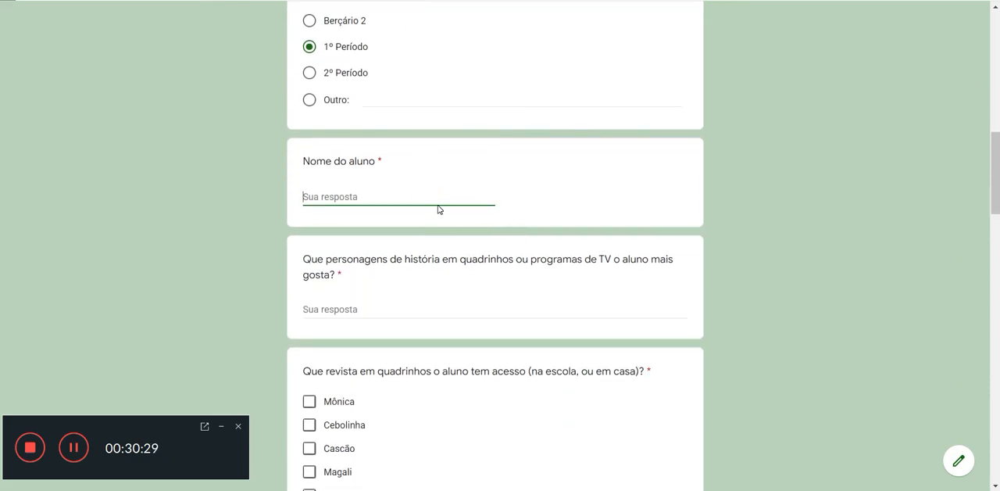
pyautogui.write('Zezinho Neka')
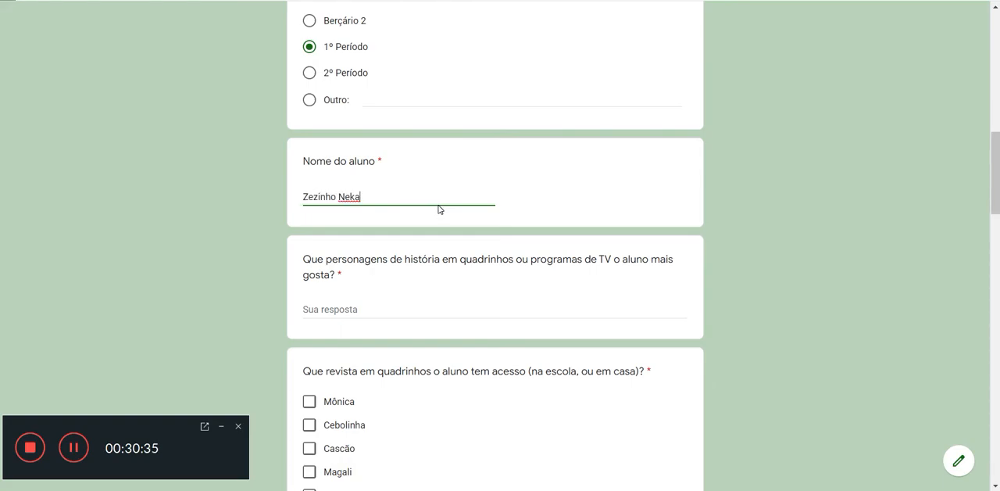
# Step: Answer the question about the student's favourite comic or TV characters with "Turma da Mônica, Personagens Disney, Nicklodeon, Chaves, Superamigos"
pyautogui.scroll(-2, 440, 207)
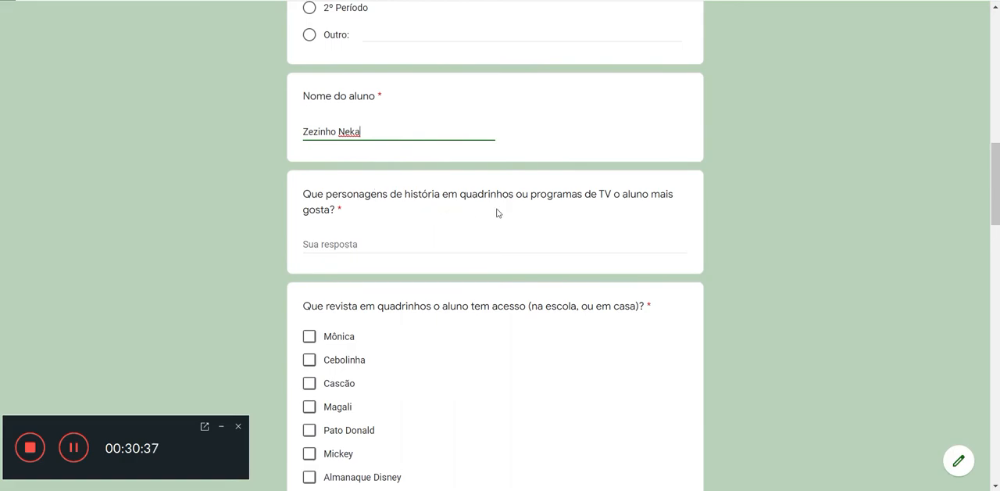
pyautogui.click(515, 246)
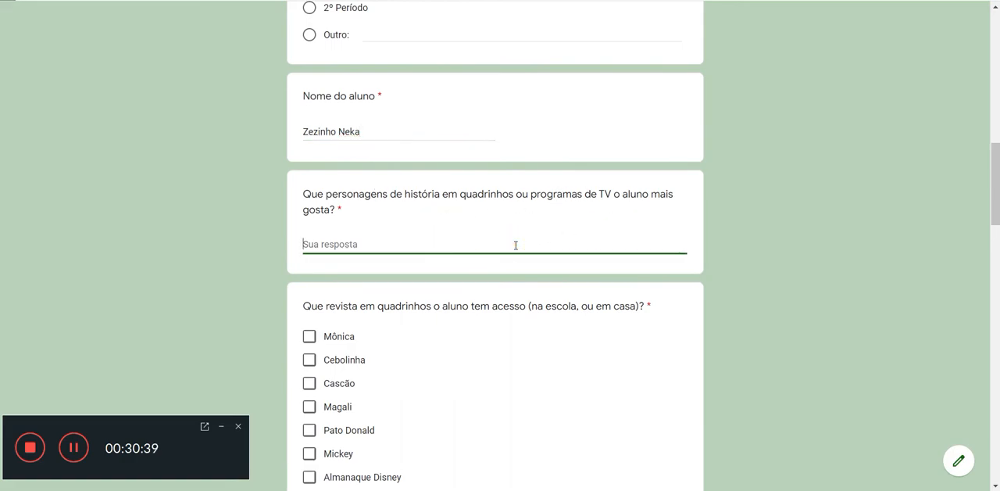
pyautogui.write('Turma da Mônica , ')
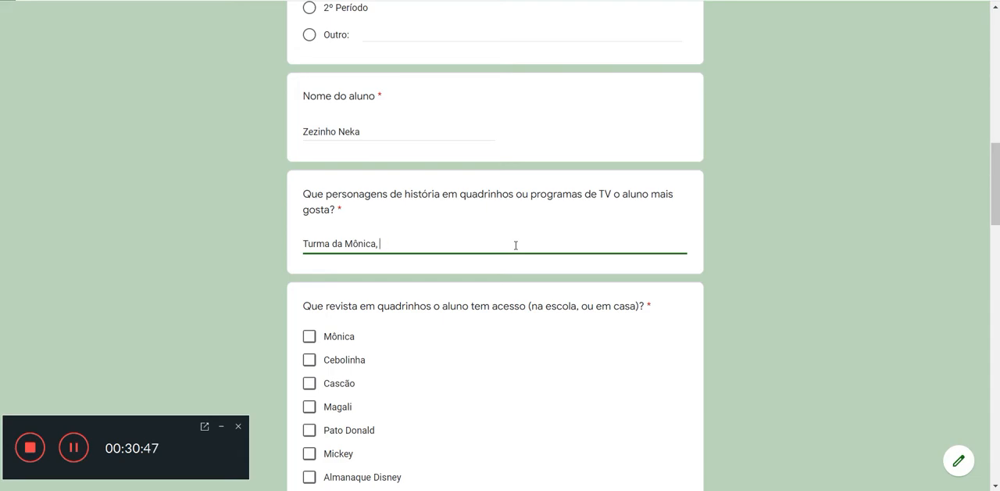
pyautogui.write('Tersonagens Disney,')
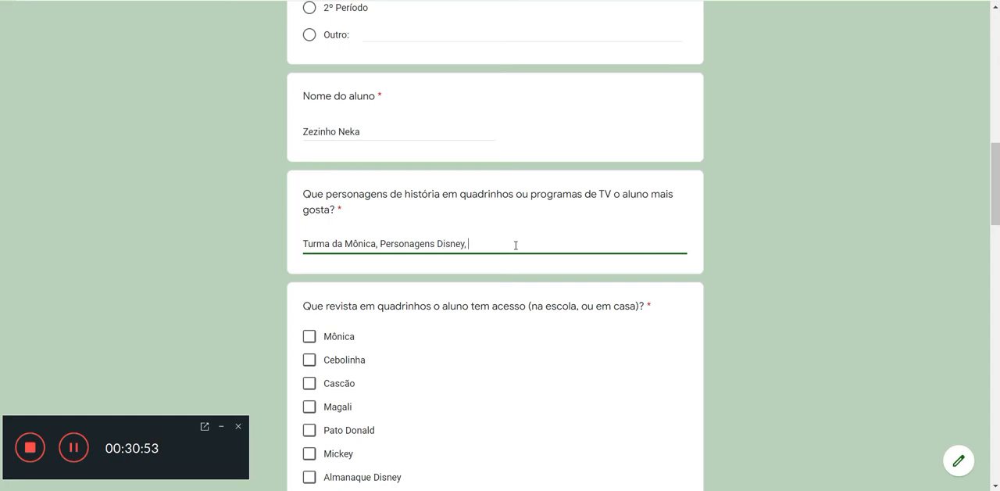
pyautogui.write(' Nicklodeon, Chaves, Superamigos')
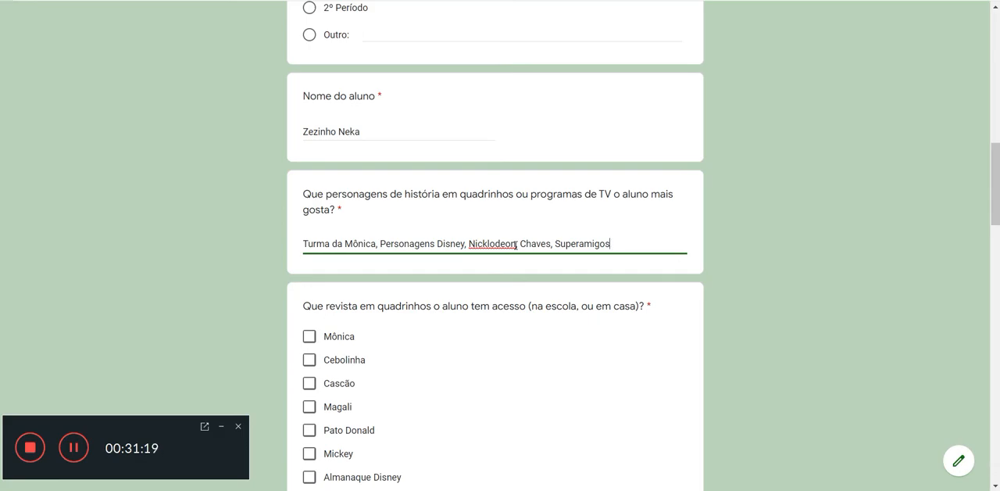
# Step: Select Cebolinha, Pato Donald, Mickey and Super Man as the comic magazines the student has access to
pyautogui.scroll(-3, 760, 293)
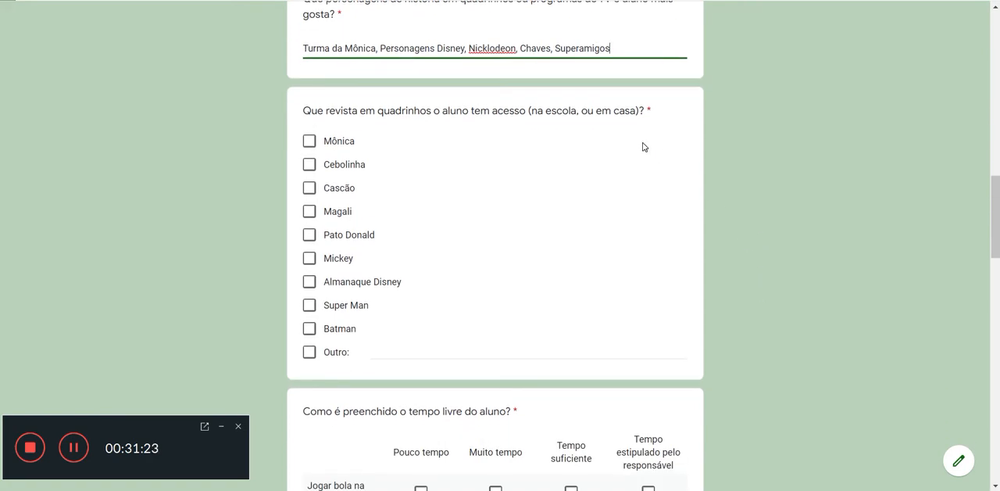
pyautogui.click(309, 166)
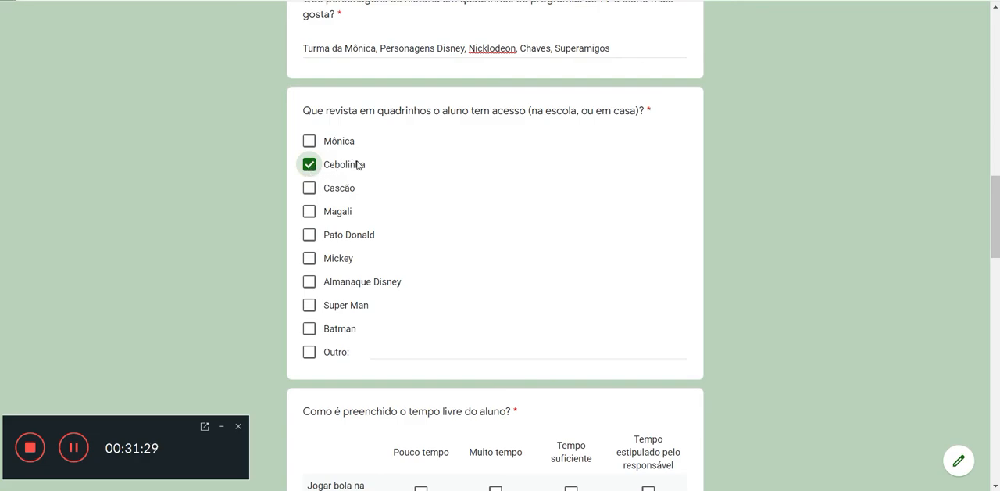
pyautogui.click(309, 236)
pyautogui.click(309, 258)
pyautogui.click(308, 304)
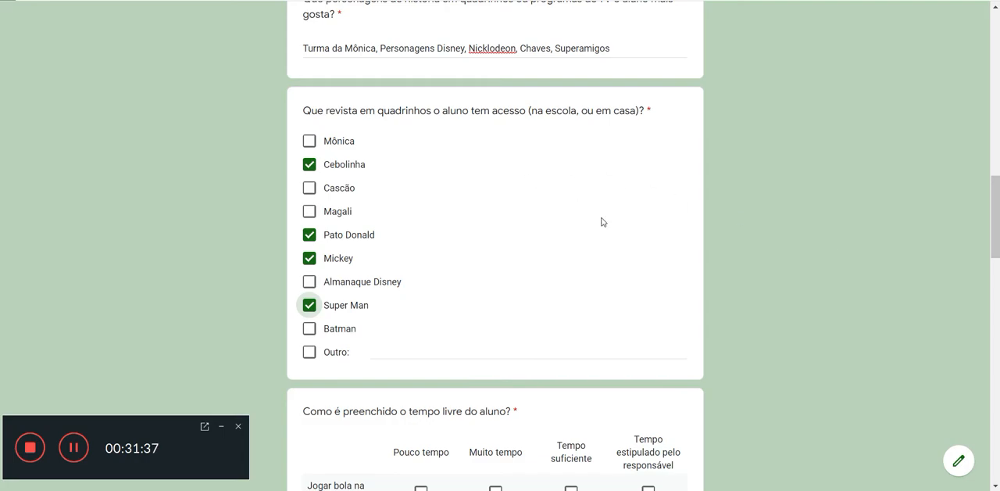
# Step: In the free-time grid, mark "Muito tempo" for "Jogar bola na rua" and "Soltar pipa", and "Pouco tempo" for "Jogar bolinha de gude"
pyautogui.scroll(-4, 755, 256)
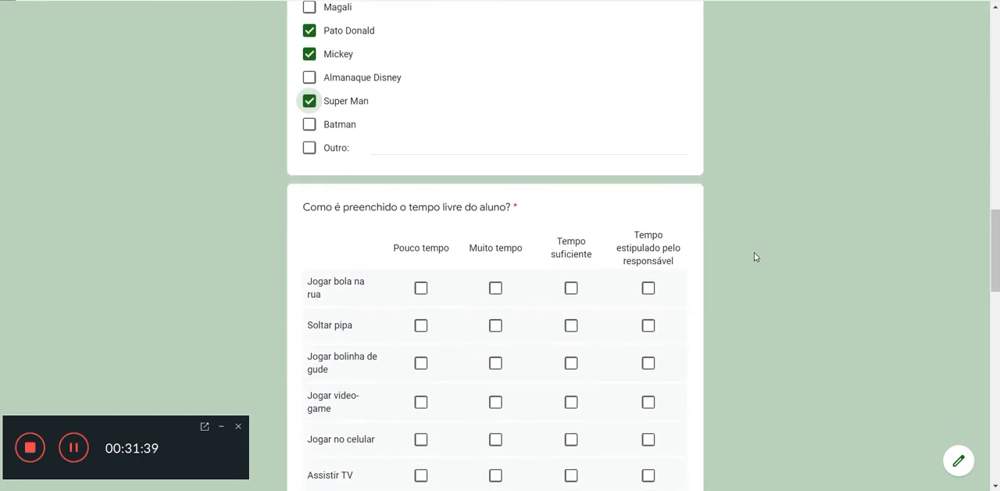
pyautogui.scroll(-2, 754, 256)
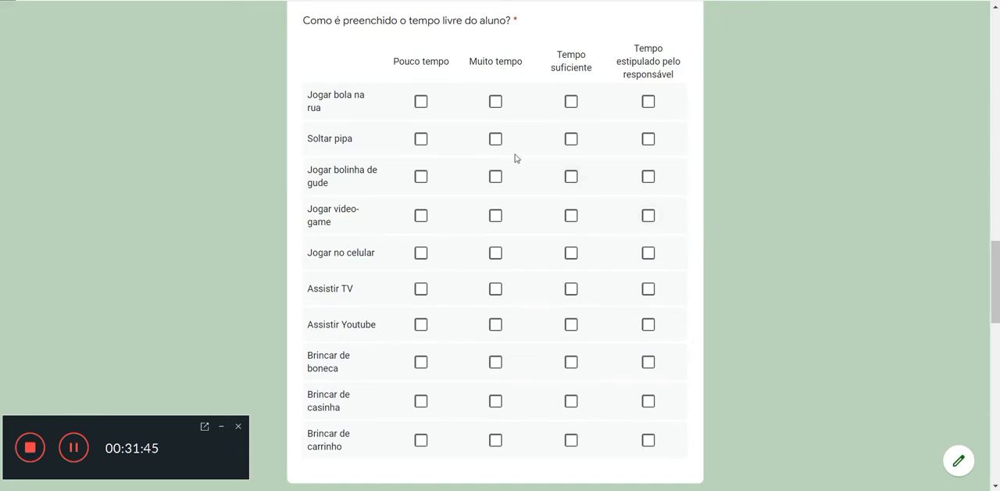
pyautogui.click(495, 103)
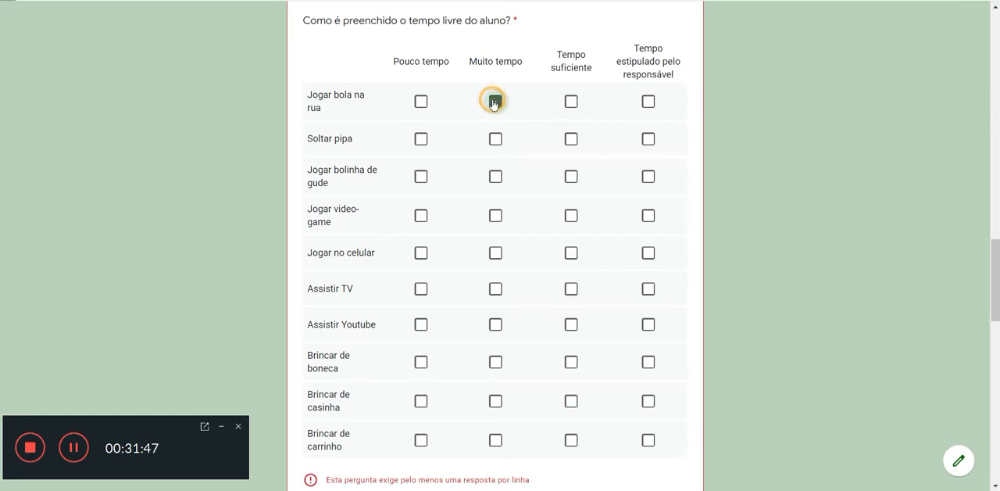
pyautogui.click(494, 141)
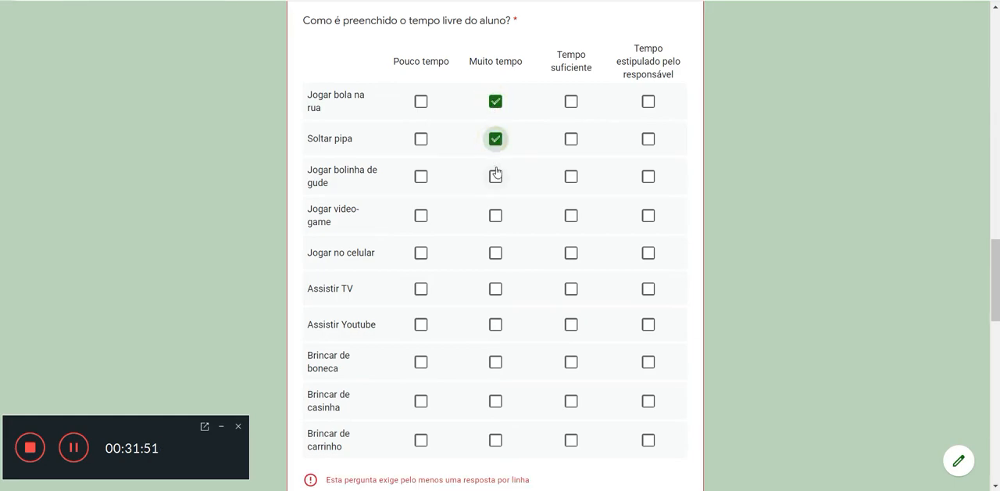
pyautogui.click(422, 182)
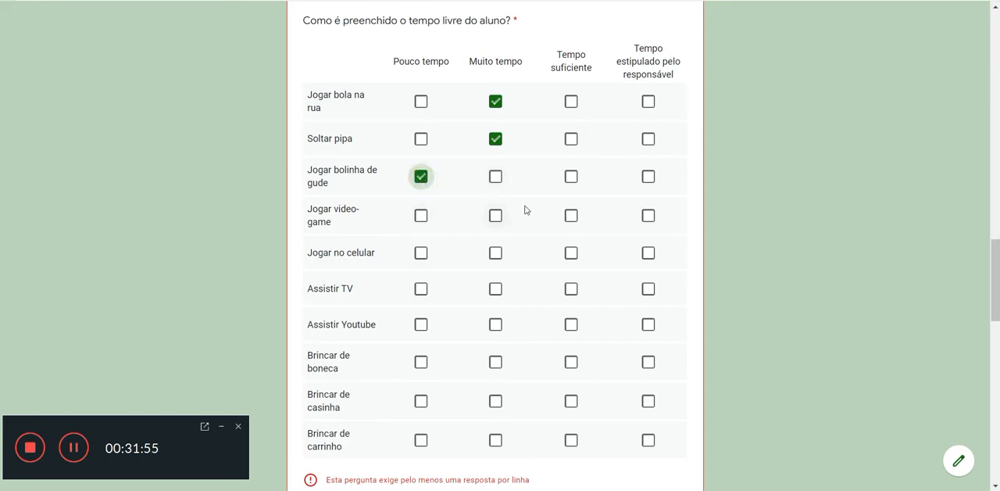
# Step: Mark "Tempo estipulado pelo responsável" for "Jogar video-game", "Jogar no celular", "Assistir TV" and "Assistir Youtube"
pyautogui.click(652, 219)
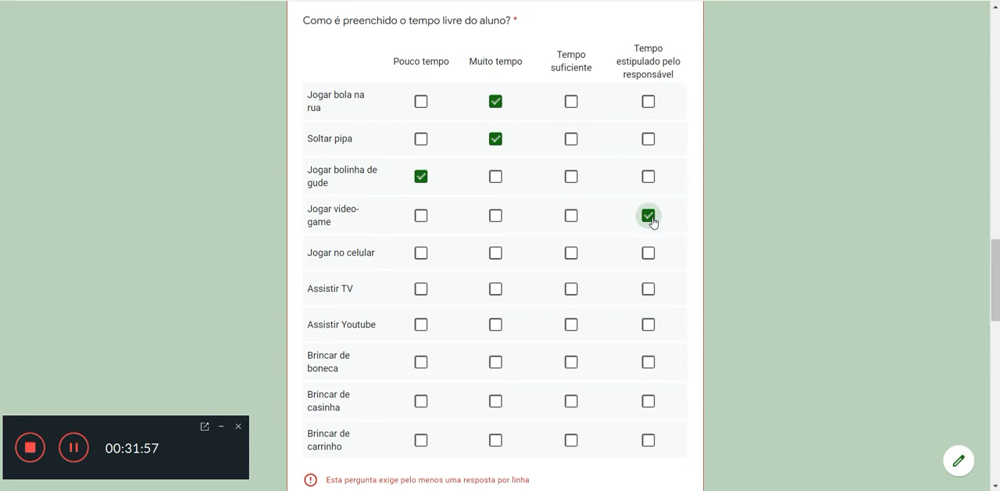
pyautogui.click(648, 257)
pyautogui.click(648, 290)
pyautogui.click(650, 325)
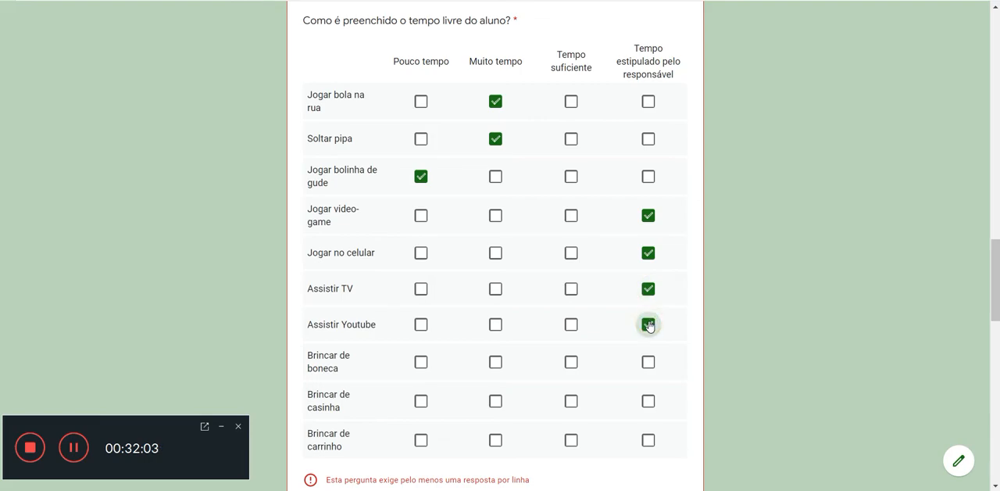
# Step: Mark "Pouco tempo" for "Brincar de boneca", "Brincar de casinha" and "Brincar de carrinho"
pyautogui.scroll(-1, 648, 367)
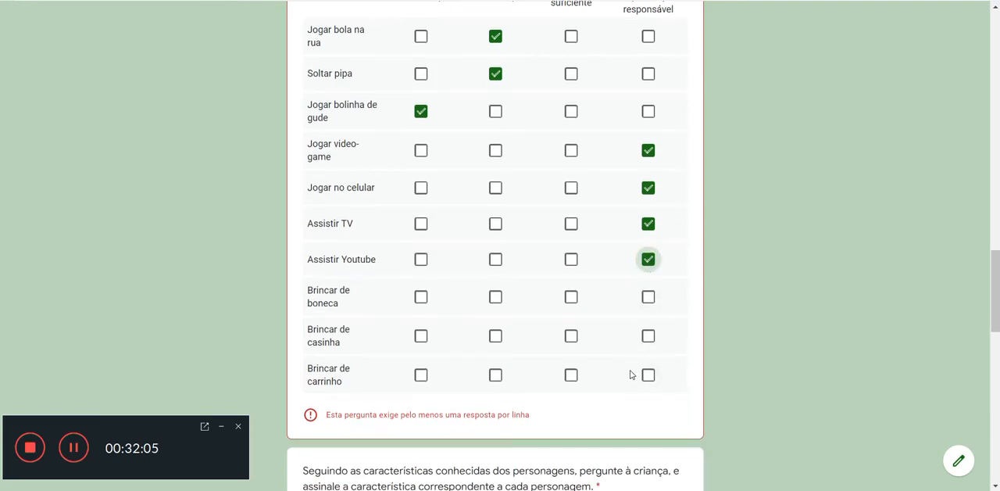
pyautogui.click(420, 298)
pyautogui.click(420, 335)
pyautogui.click(420, 374)
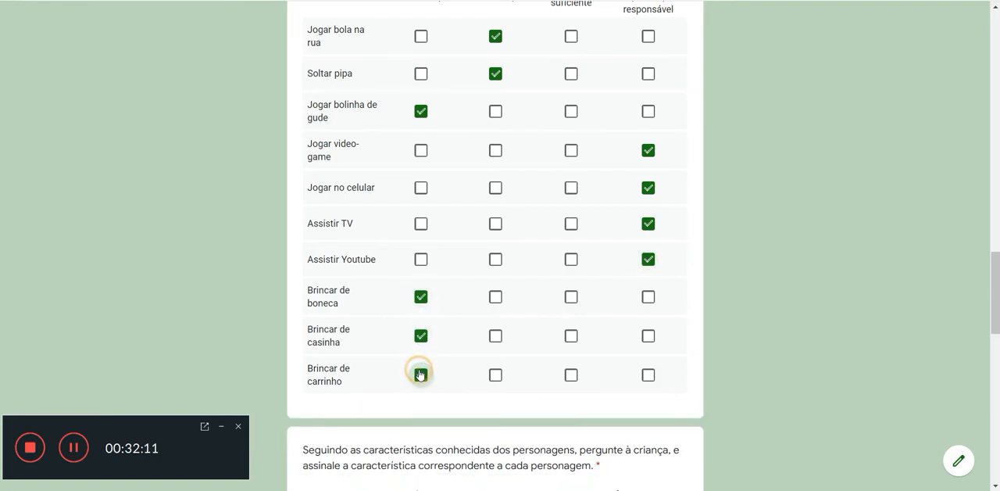
# Step: In the character-traits grid, choose Minie for "Namora a Minnie"
pyautogui.scroll(2, 875, 369)
pyautogui.scroll(-6, 874, 369)
pyautogui.scroll(-2, 874, 369)
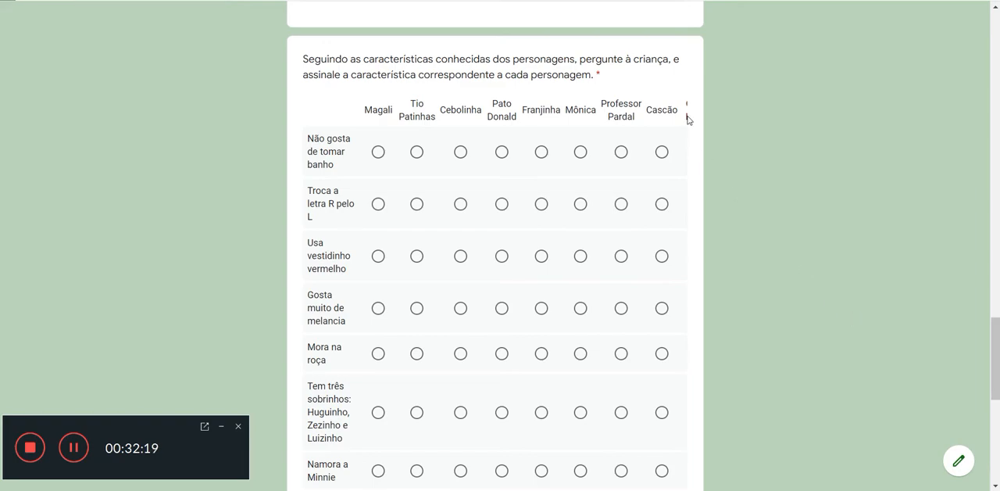
pyautogui.scroll(-5, 753, 208)
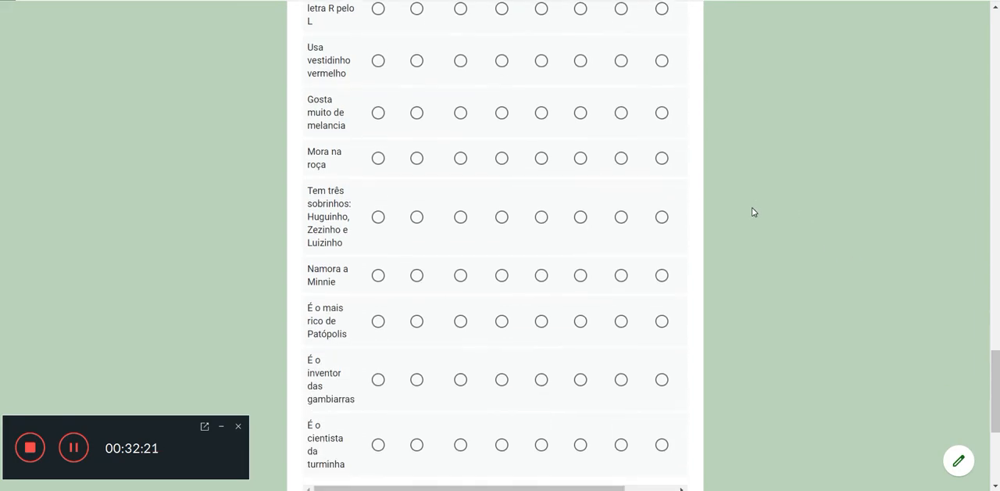
pyautogui.scroll(6, 752, 207)
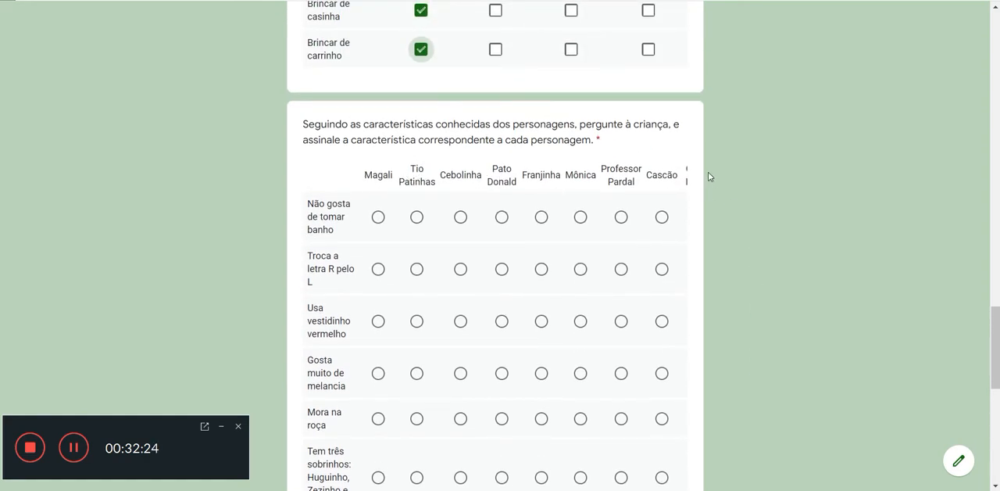
pyautogui.scroll(-3, 730, 193)
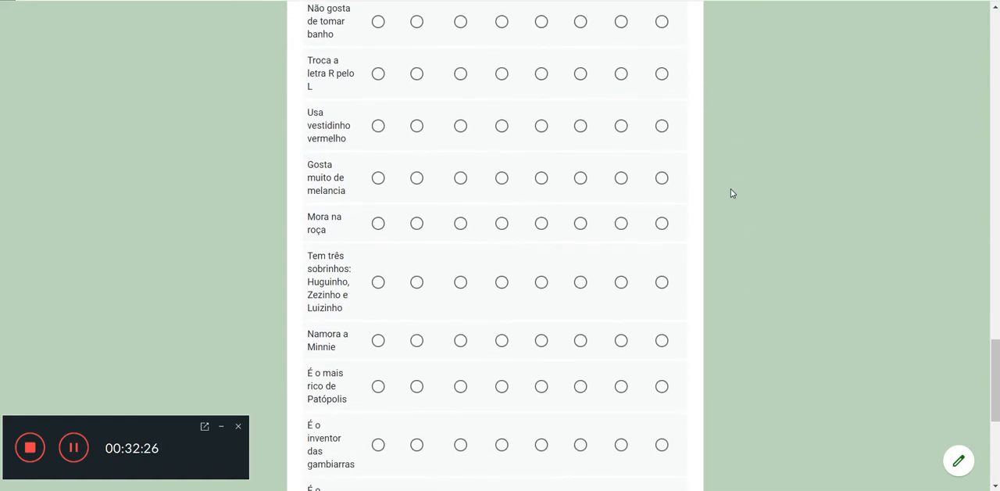
pyautogui.scroll(-3, 643, 375)
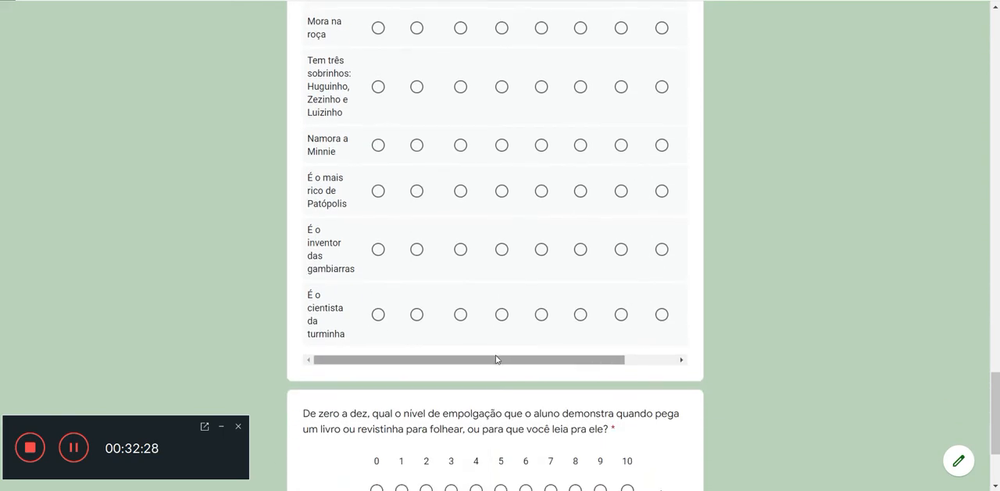
pyautogui.moveTo(454, 362); pyautogui.dragTo(587, 371)
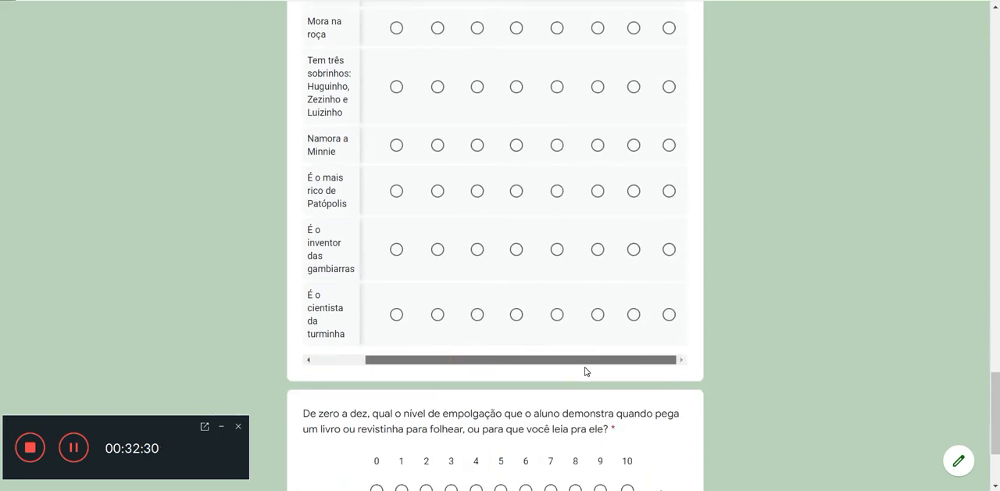
pyautogui.scroll(5, 593, 351)
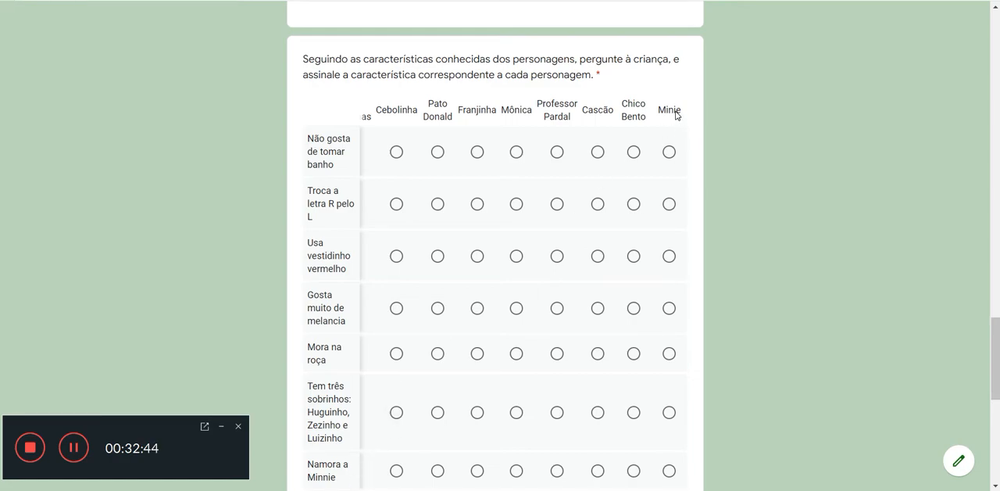
pyautogui.click(668, 473)
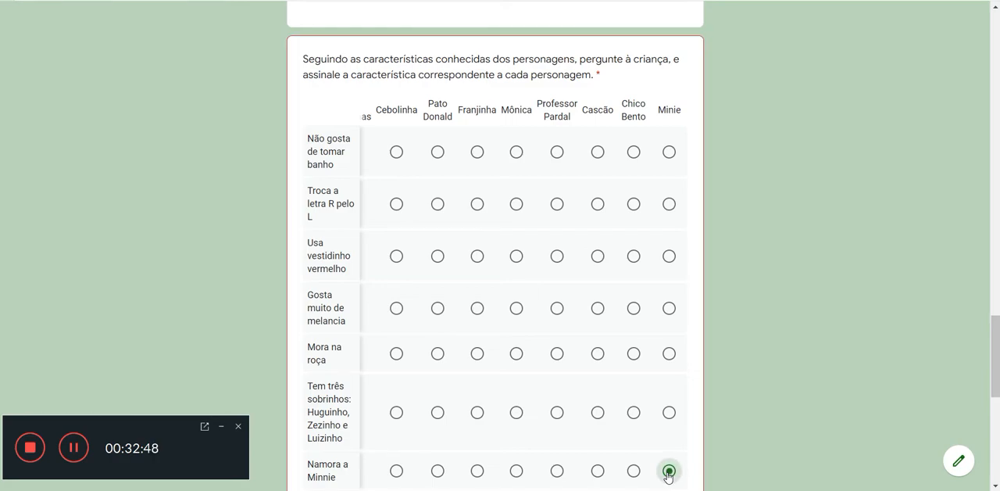
# Step: Choose Chico Bento for "Mora na roça" in the character-traits grid
pyautogui.scroll(-1, 668, 477)
pyautogui.scroll(-2, 668, 476)
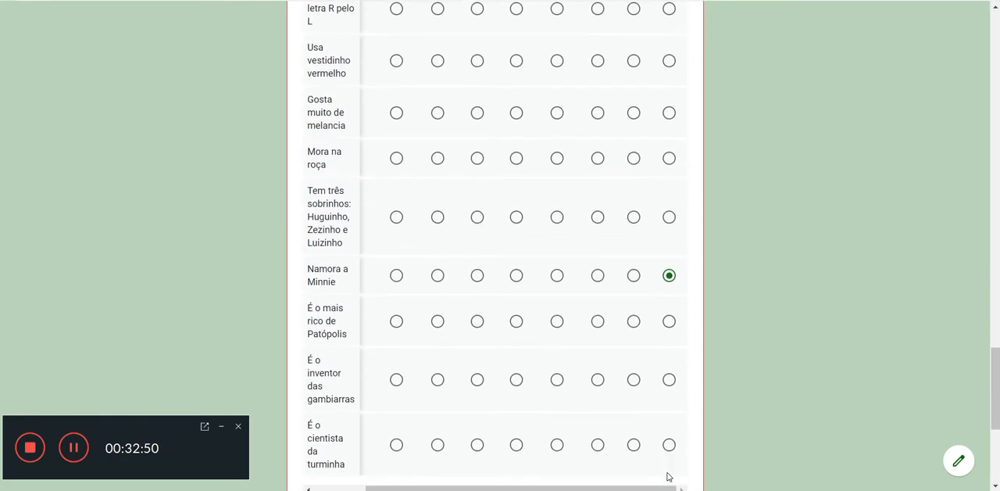
pyautogui.scroll(3, 668, 477)
pyautogui.scroll(-2, 668, 472)
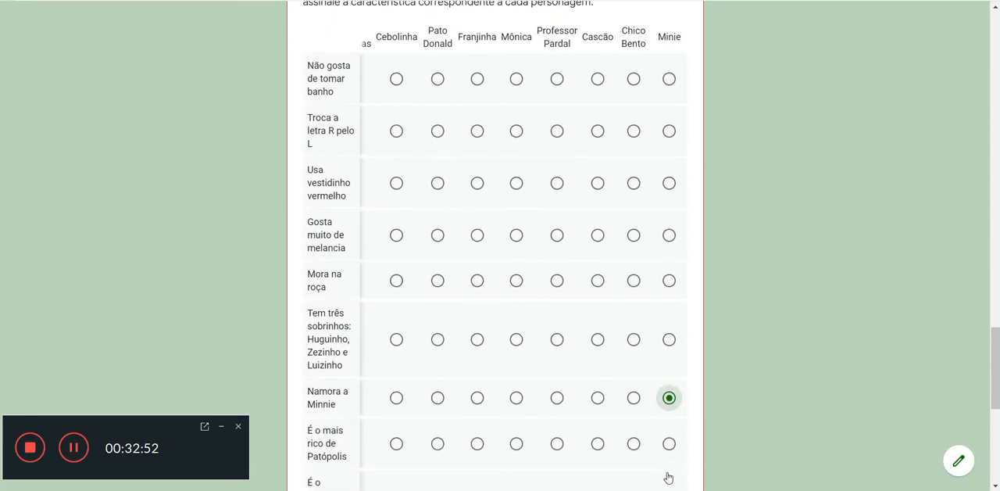
pyautogui.click(634, 225)
# Step: Match "Não gosta de tomar banho" with Cascão, "Troca a letra R pelo L" with Cebolinha, and "Usa vestidinho vermelho" with Mônica
pyautogui.scroll(-5, 687, 290)
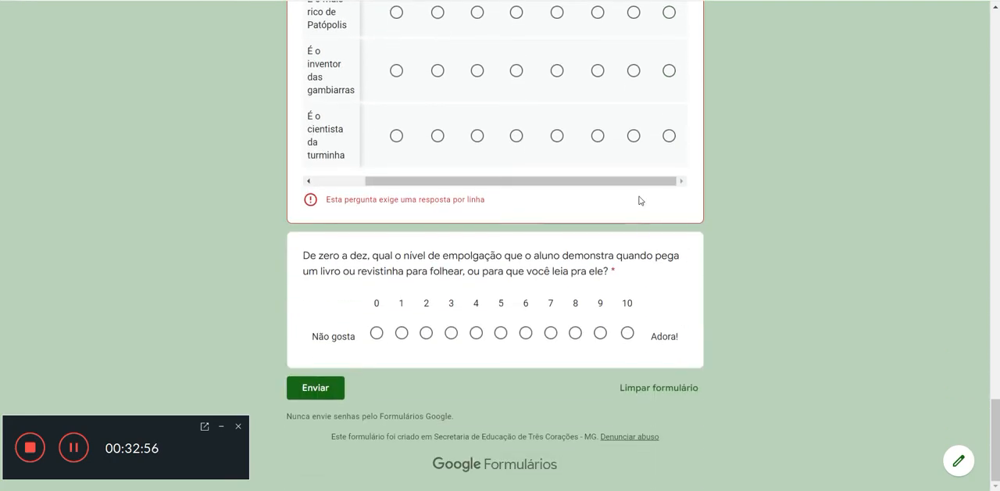
pyautogui.moveTo(632, 181); pyautogui.dragTo(581, 184)
pyautogui.scroll(5, 797, 312)
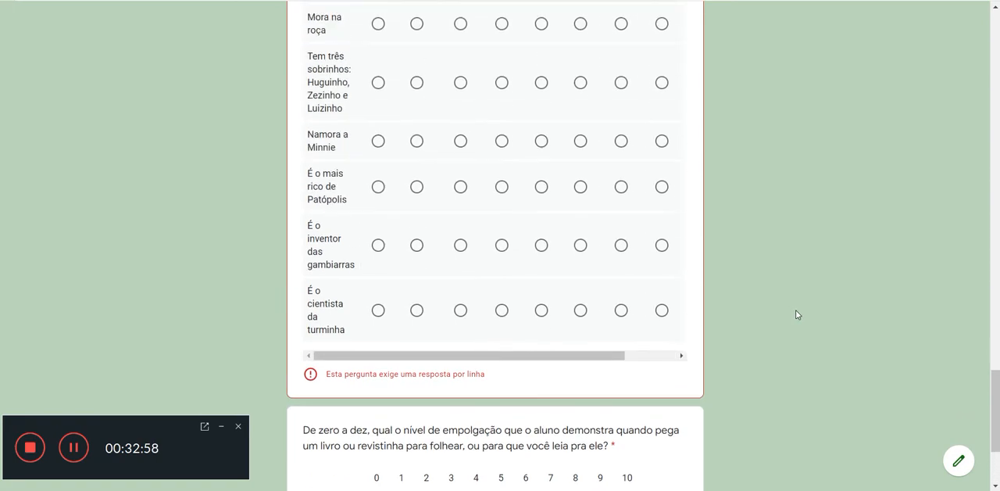
pyautogui.scroll(1, 798, 313)
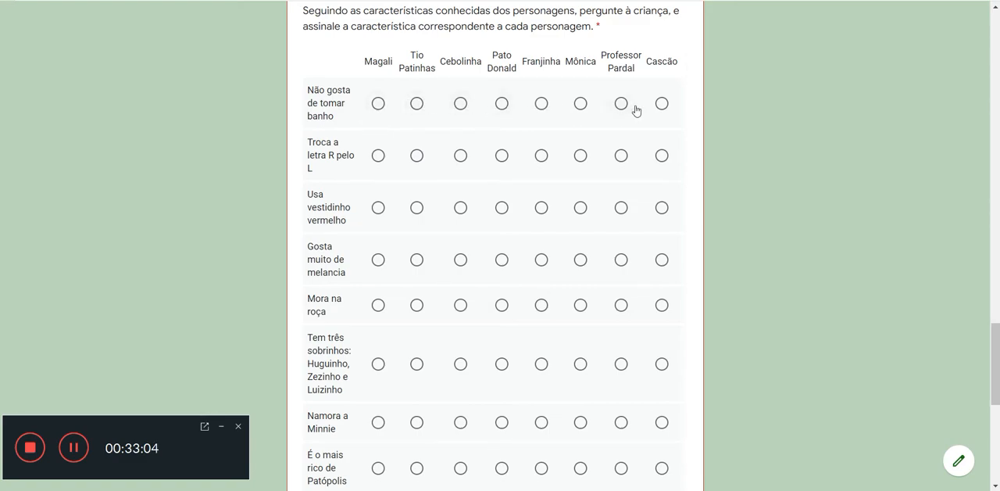
pyautogui.click(662, 103)
pyautogui.click(460, 155)
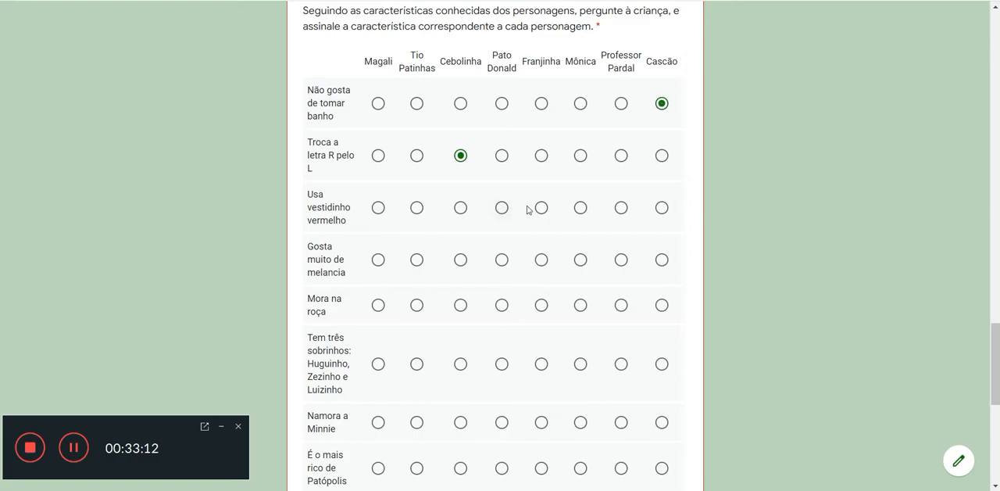
pyautogui.click(584, 208)
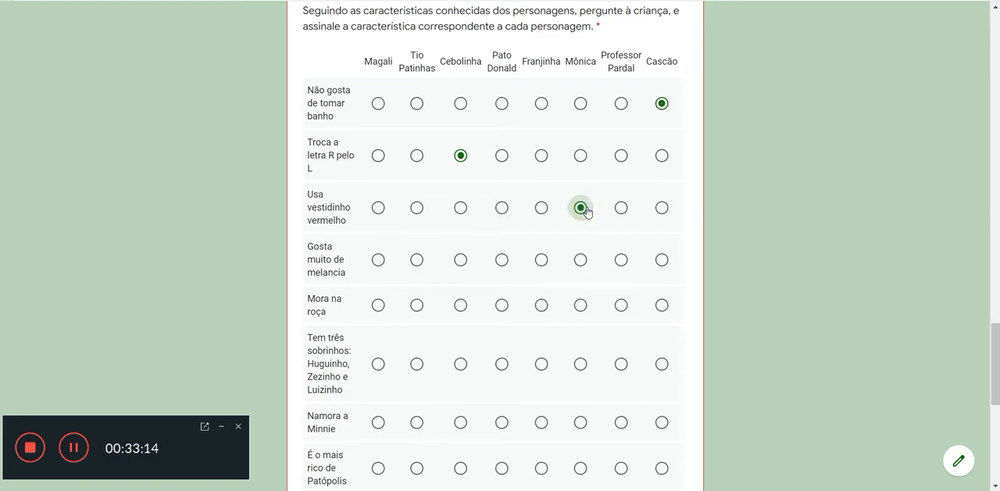
# Step: Match "Gosta muito de melancia" with Magali and "Tem três sobrinhos: Huguinho, Zezinho e Luizinho" with Pato Donald
pyautogui.click(376, 264)
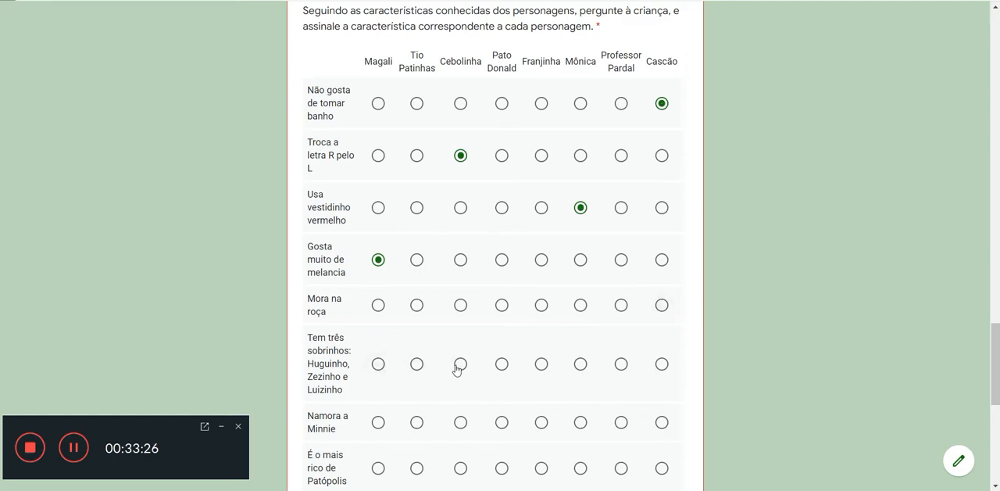
pyautogui.click(502, 366)
pyautogui.scroll(-1, 664, 427)
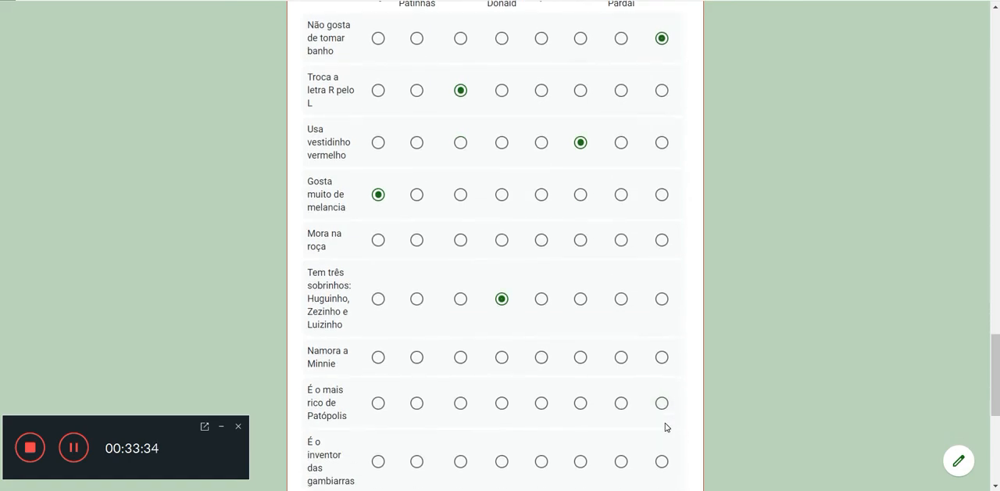
pyautogui.scroll(-1, 666, 426)
pyautogui.scroll(2, 657, 413)
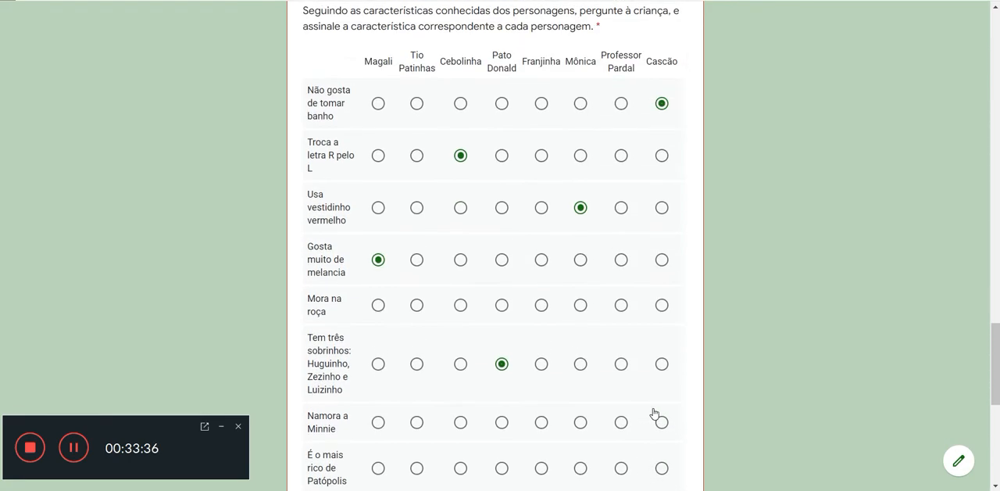
# Step: Match "É o mais rico de Patópolis" with Tio Patinhas and "É o inventor das gambiarras" with Professor Pardal in the character-traits grid
pyautogui.scroll(-3, 654, 412)
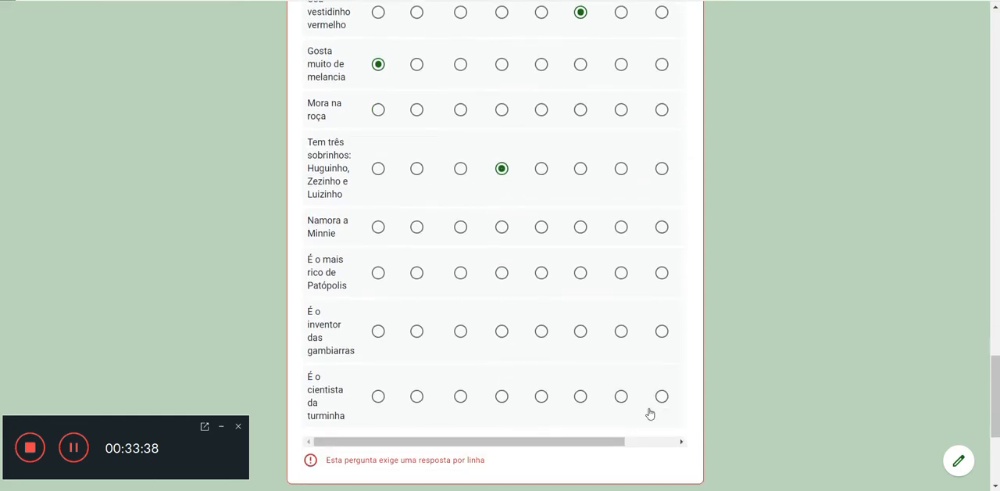
pyautogui.click(417, 273)
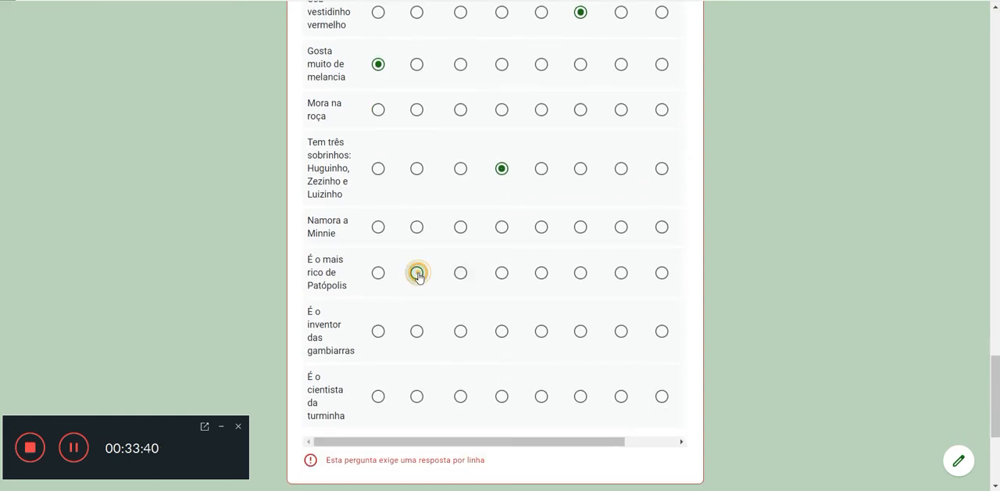
pyautogui.scroll(4, 472, 290)
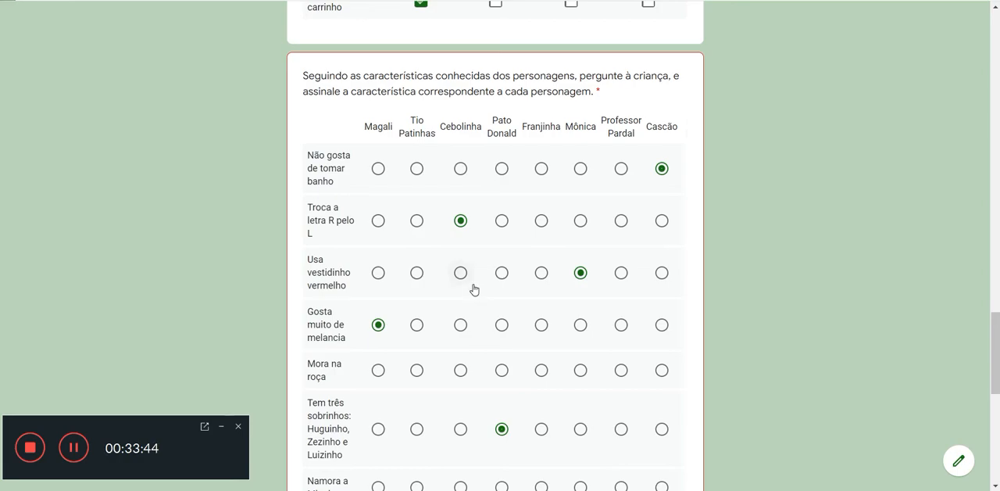
pyautogui.scroll(-2, 623, 184)
pyautogui.scroll(-1, 623, 182)
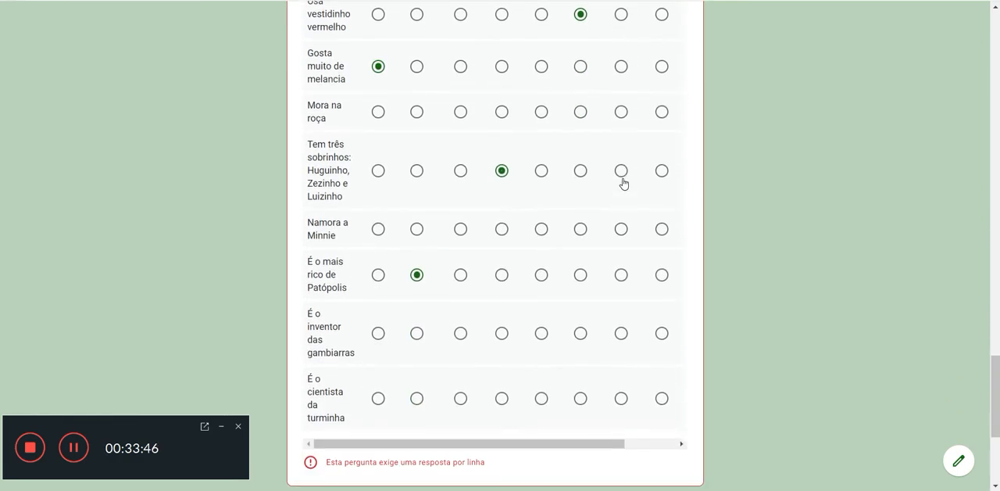
pyautogui.click(621, 332)
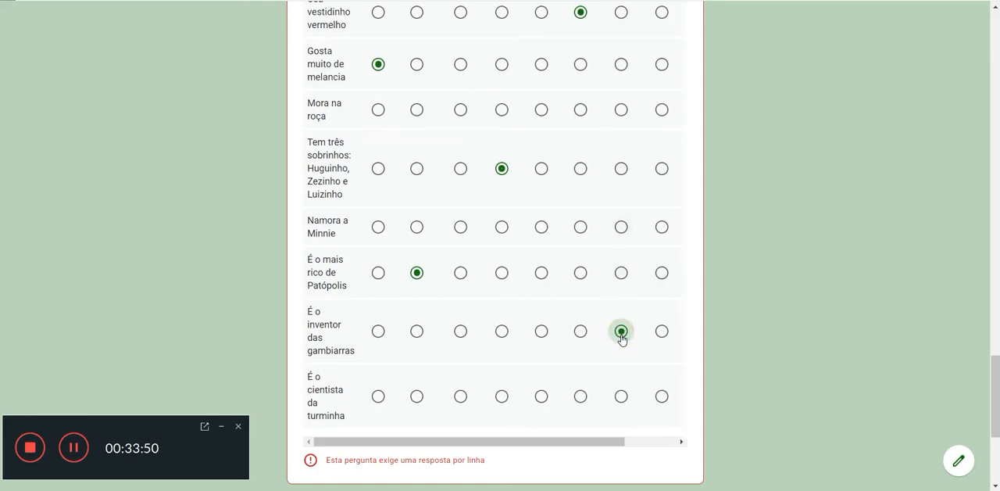
# Step: Choose Franjinha for "É o cientista da turminha" in the character-traits grid
pyautogui.scroll(3, 621, 338)
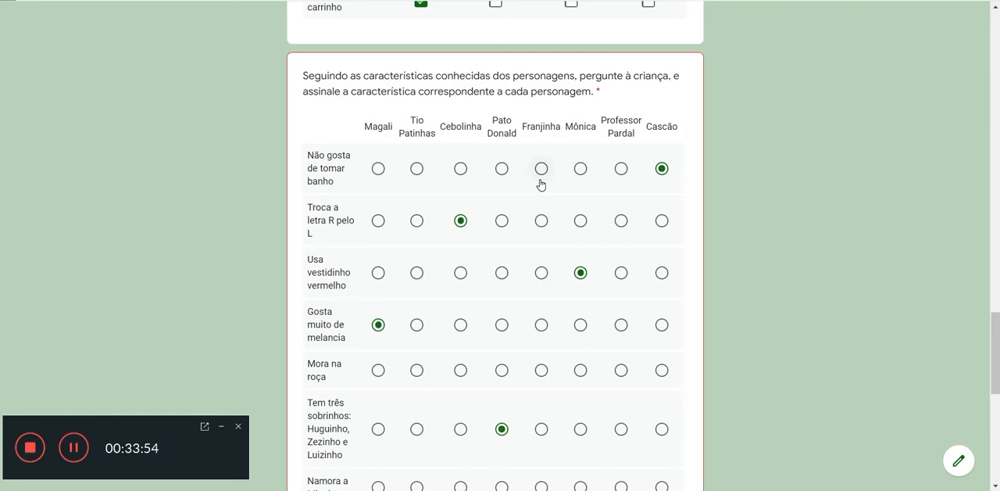
pyautogui.scroll(-4, 542, 184)
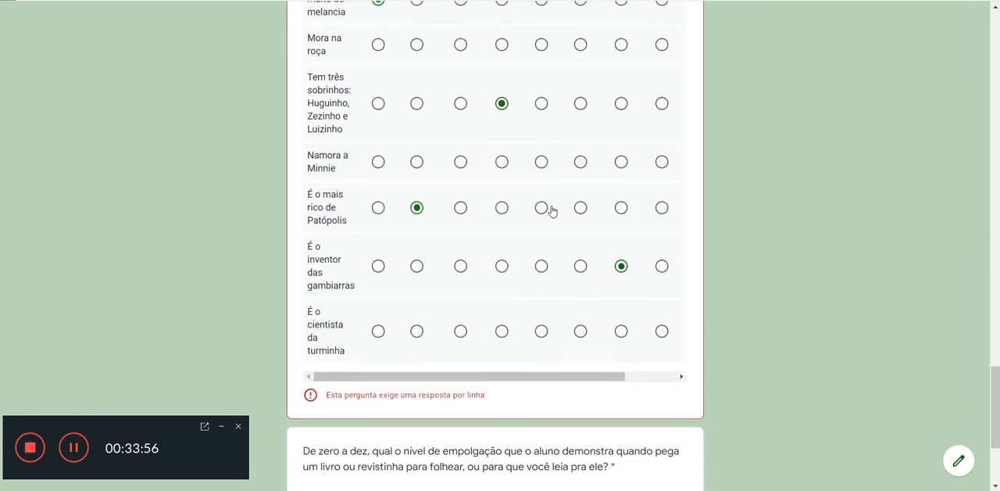
pyautogui.click(542, 335)
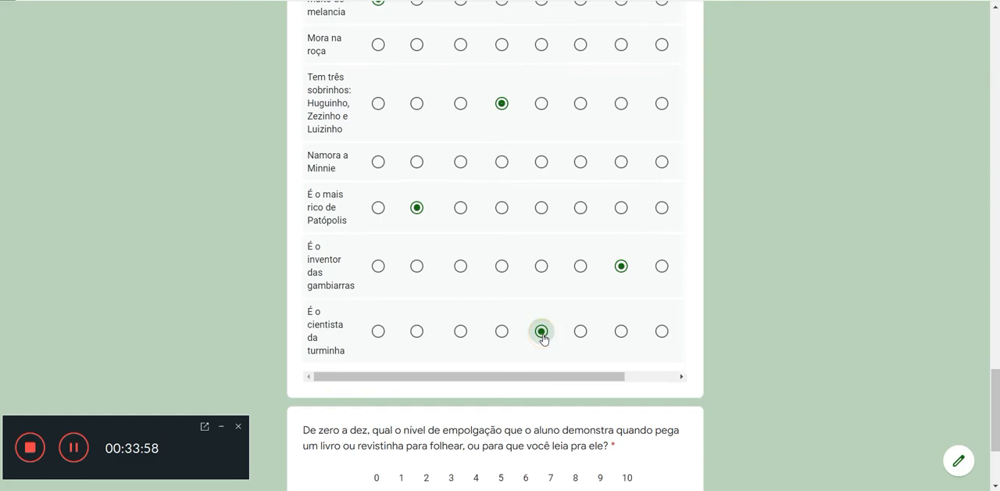
# Step: Rate the student's enthusiasm for books and comics as 8 and submit the response
pyautogui.scroll(-2, 763, 236)
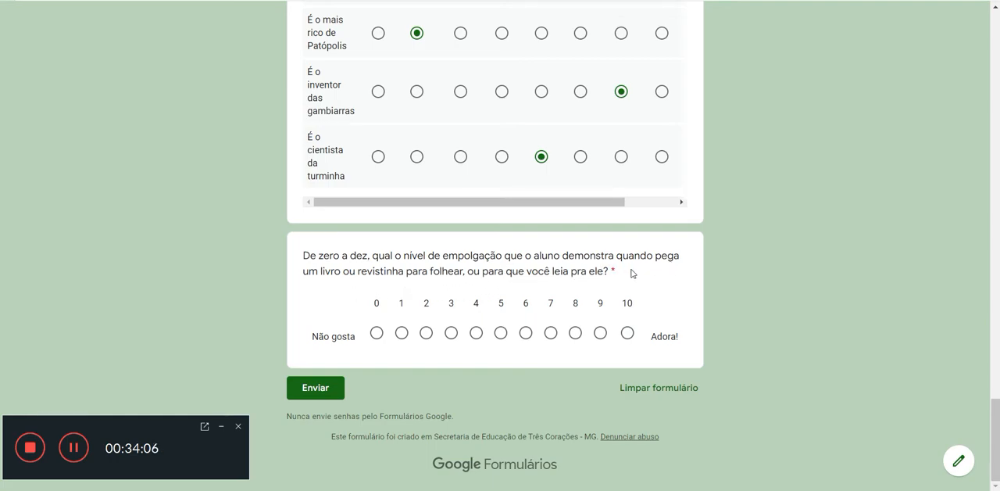
pyautogui.click(576, 336)
pyautogui.click(336, 389)
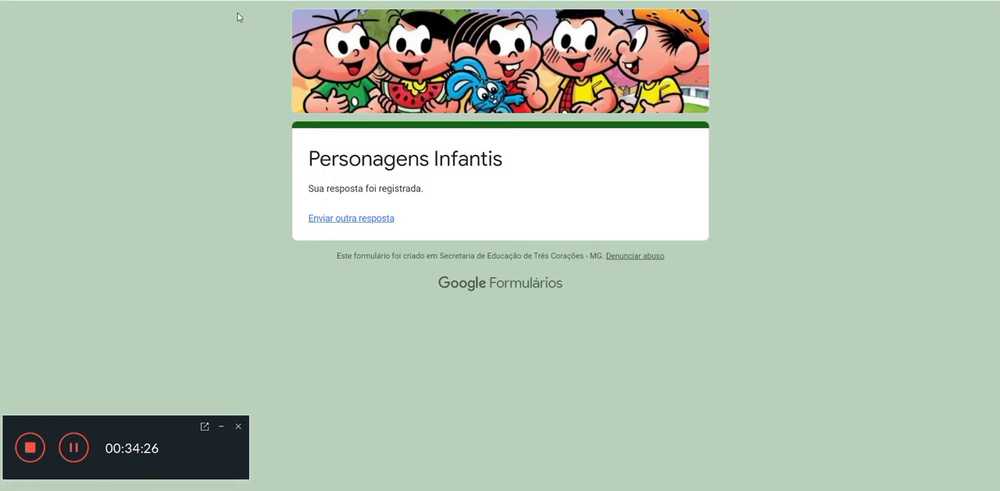
# Step: Return to the form editor and review the response summary, paging through the school chart's legend to its last page
pyautogui.hotkey('ctrl', 'shift', 'Tab')
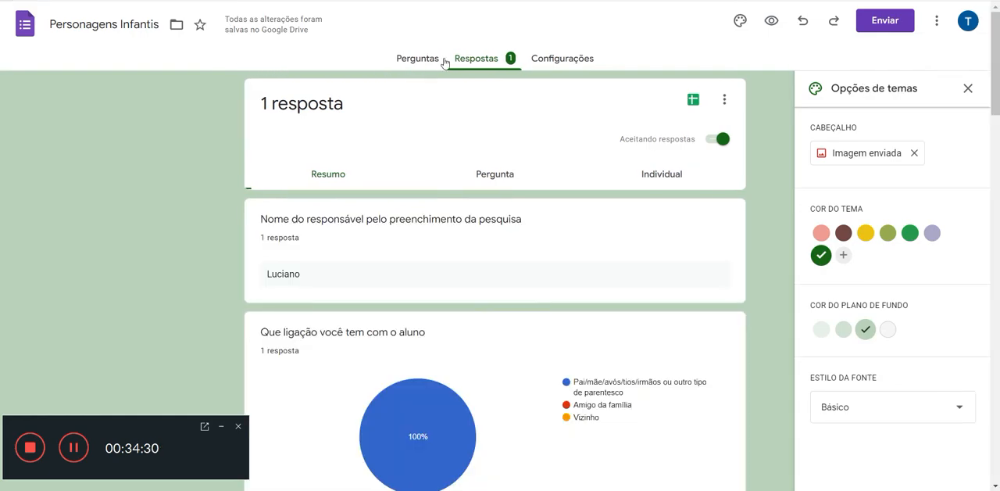
pyautogui.click(482, 63)
pyautogui.click(338, 180)
pyautogui.scroll(-2, 297, 275)
pyautogui.scroll(-2, 297, 279)
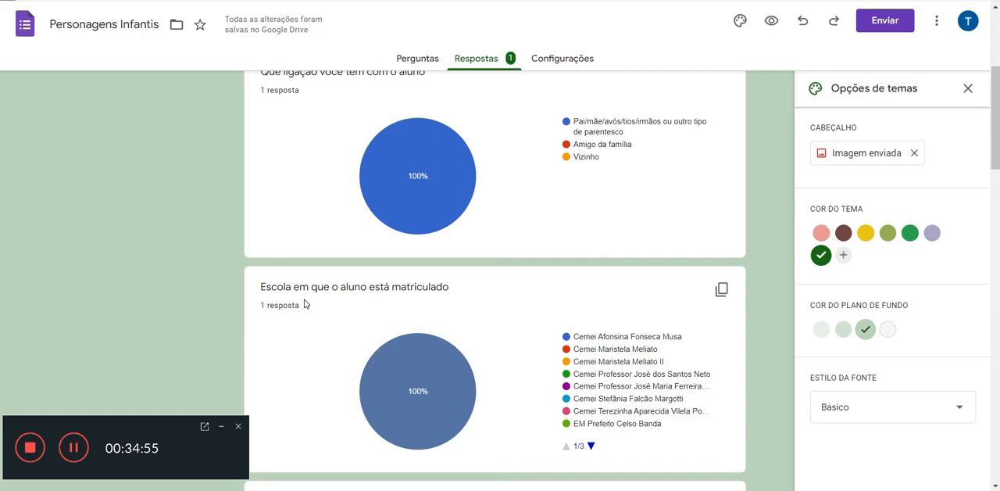
pyautogui.scroll(-1, 304, 303)
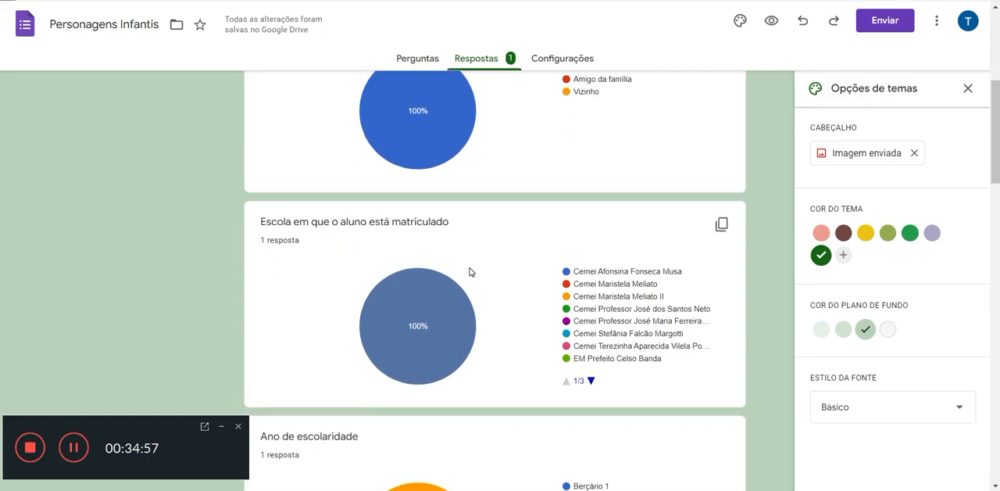
pyautogui.click(592, 380)
pyautogui.click(591, 380)
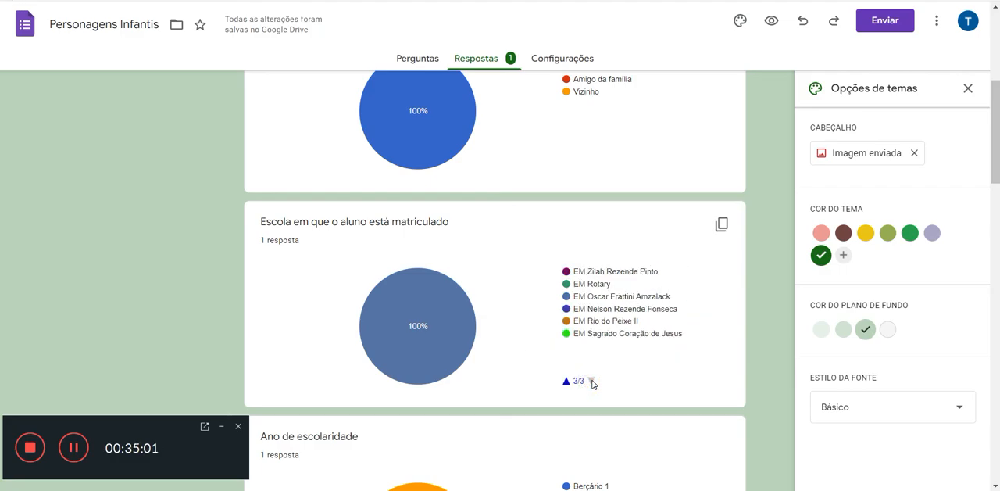
# Step: Examine the summary from the school-year chart through the comics chart, inspecting the Cebolinha and Super Man bars
pyautogui.scroll(-3, 593, 383)
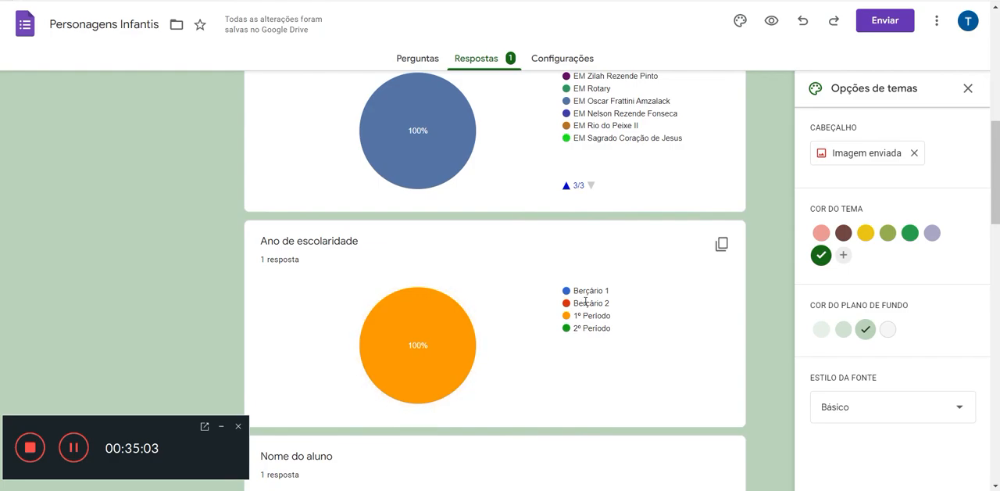
pyautogui.scroll(-5, 524, 321)
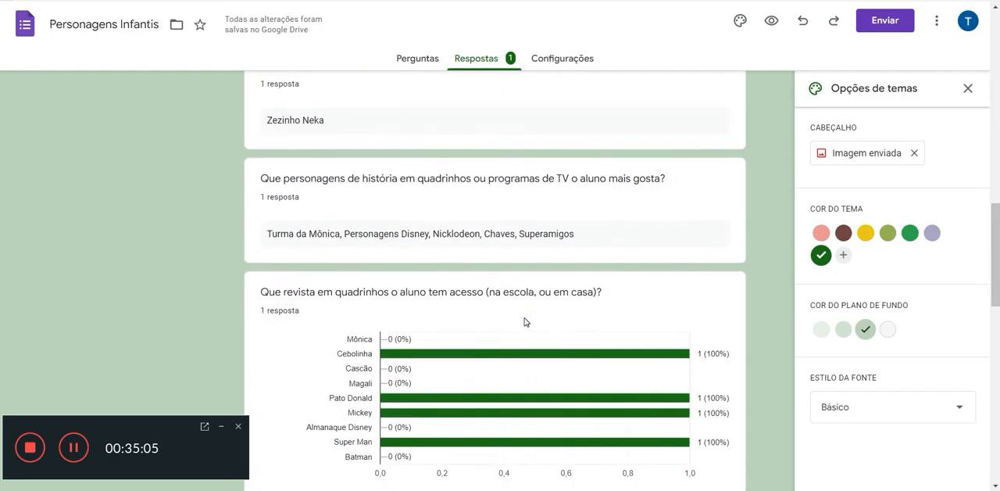
pyautogui.scroll(-3, 524, 321)
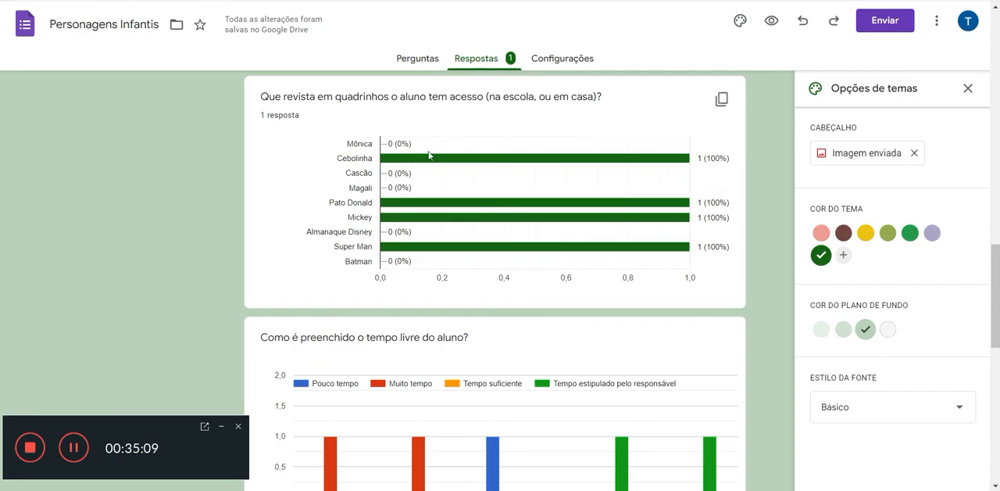
pyautogui.moveTo(566, 160)
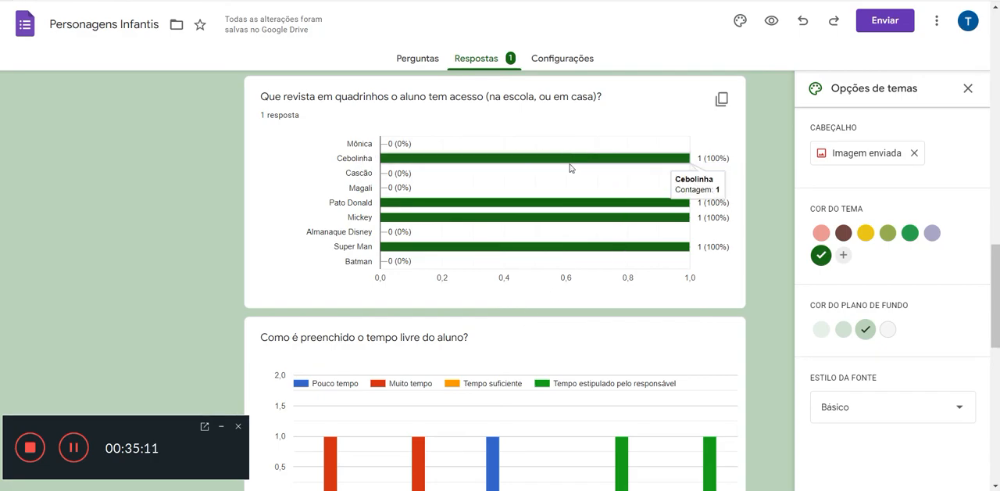
pyautogui.moveTo(564, 256)
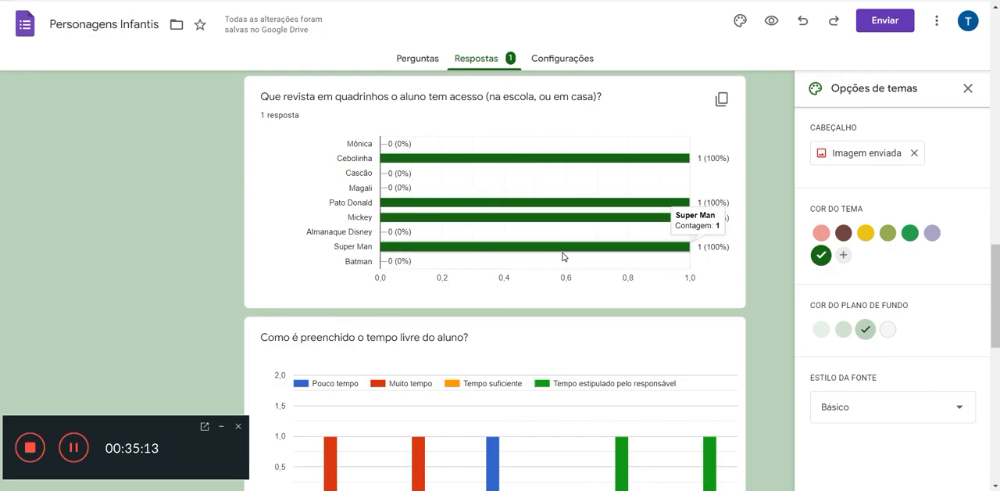
# Step: Examine the summary charts for the student's free time, the character traits, and the zero-to-ten enthusiasm rating
pyautogui.scroll(-3, 563, 256)
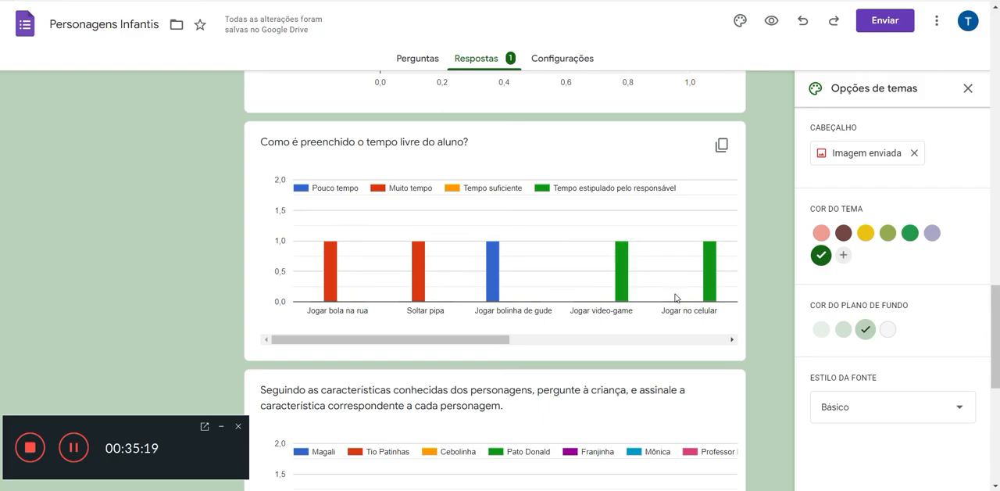
pyautogui.moveTo(442, 344); pyautogui.dragTo(359, 417)
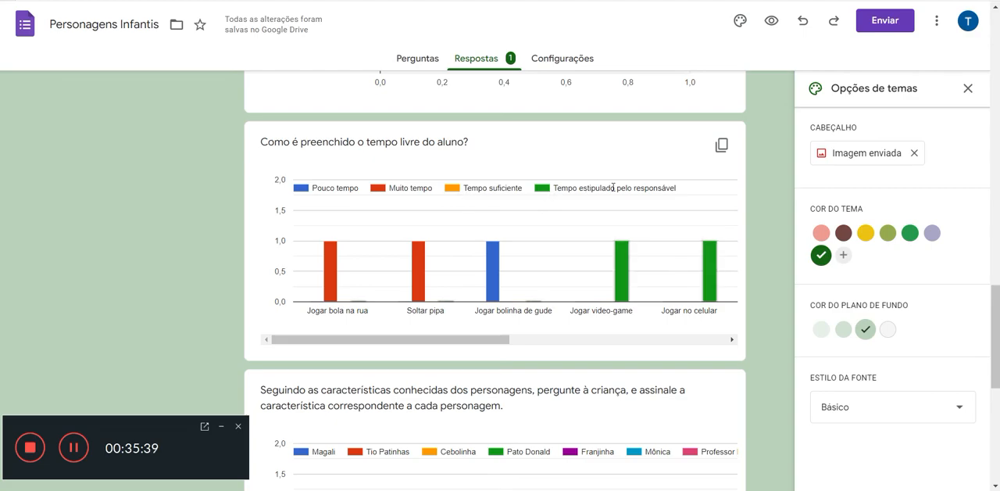
pyautogui.scroll(-3, 618, 188)
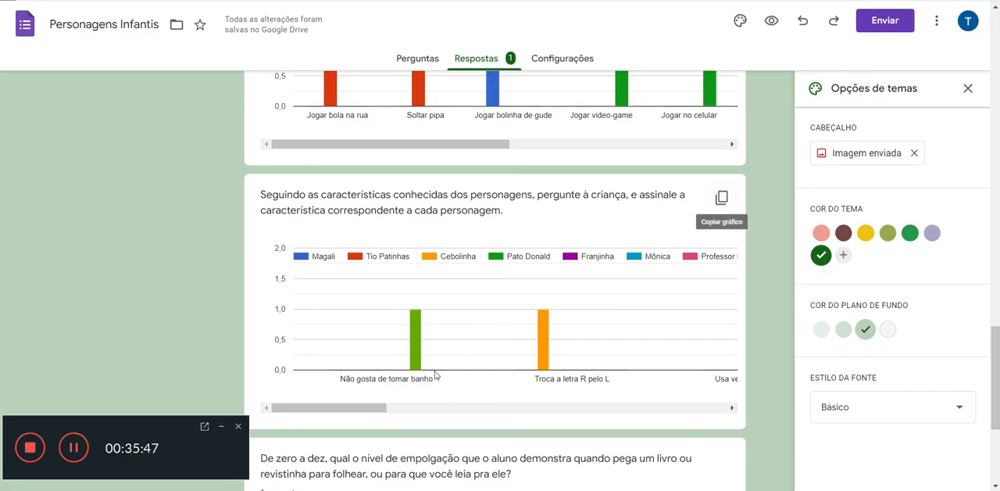
pyautogui.moveTo(340, 410); pyautogui.dragTo(326, 453)
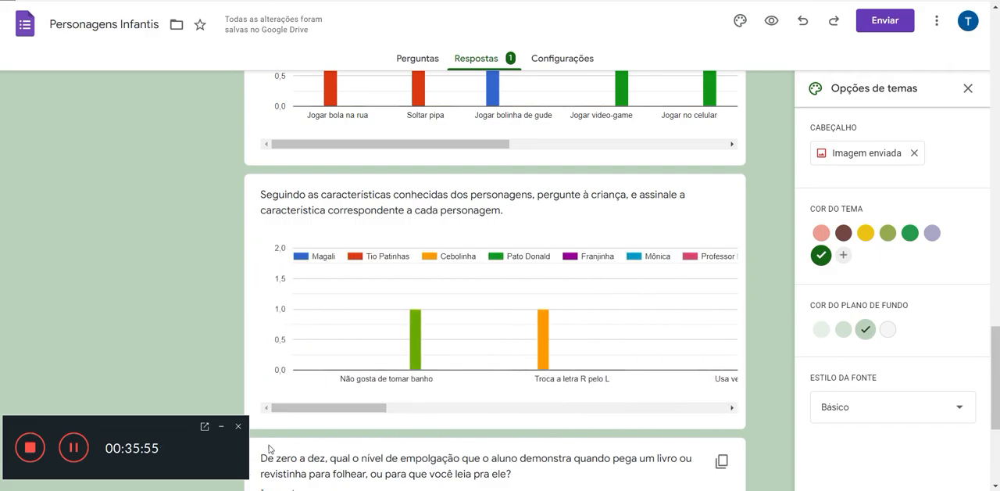
pyautogui.scroll(-3, 330, 383)
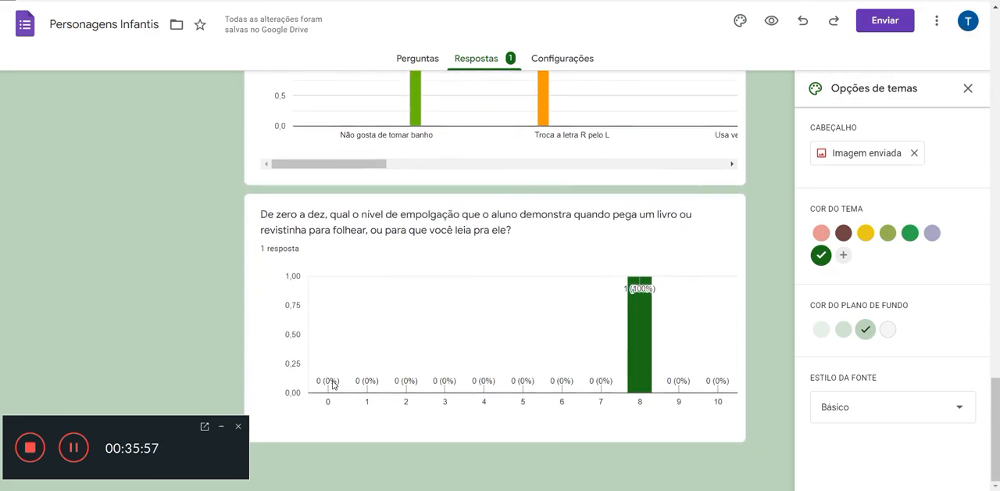
pyautogui.moveTo(639, 341)
# Step: Go back to the submitted form, start another response, and enter the first name of the person completing the survey
pyautogui.click(280, 1)
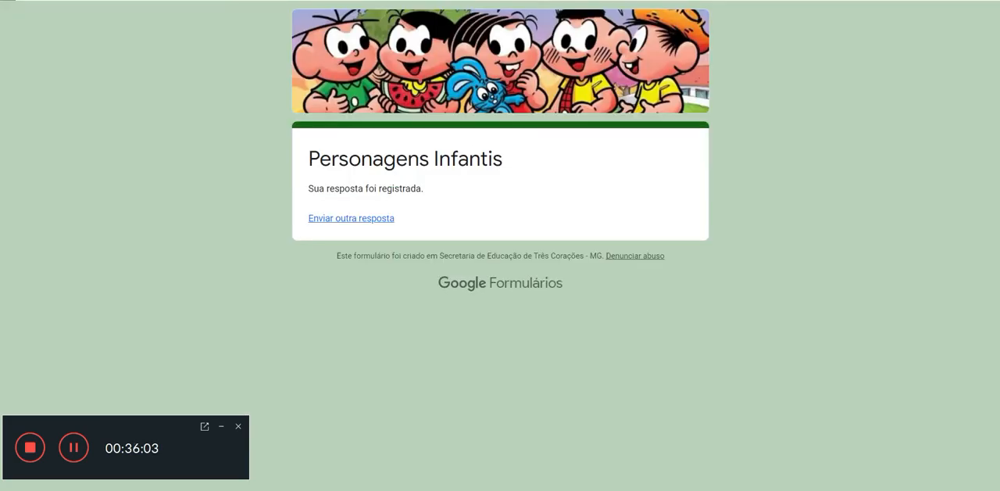
pyautogui.click(380, 225)
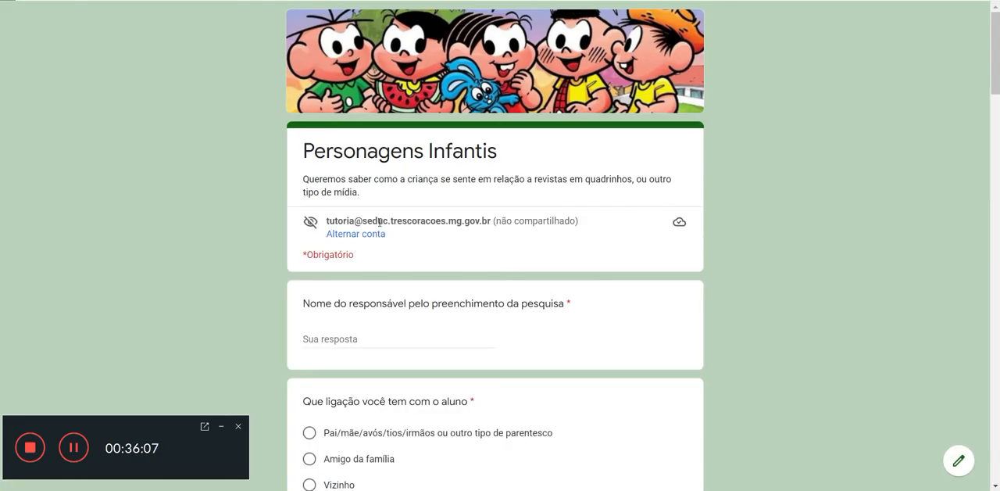
pyautogui.scroll(-2, 397, 250)
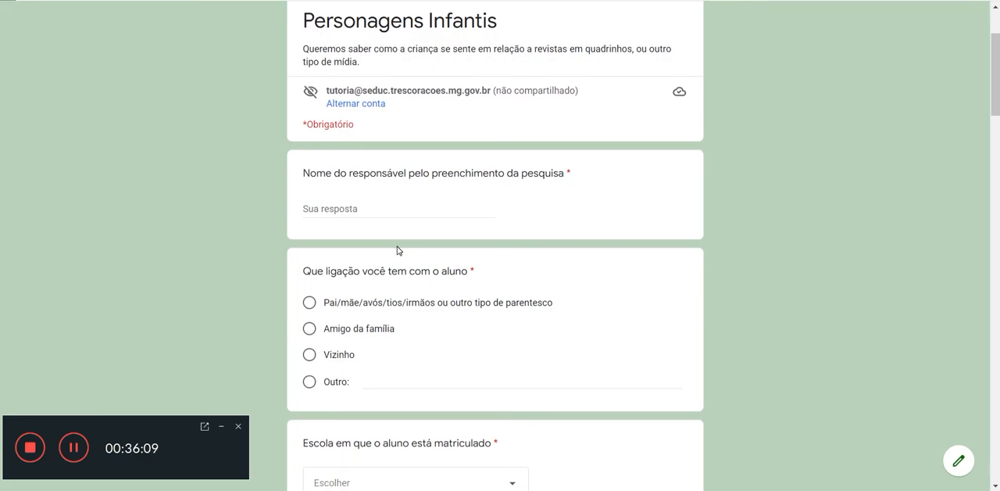
pyautogui.click(403, 212)
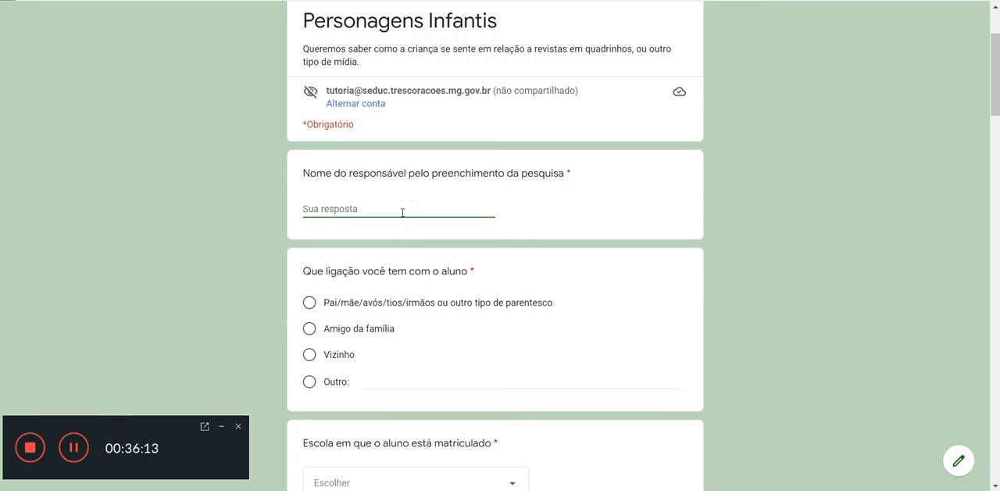
pyautogui.write('Rita')
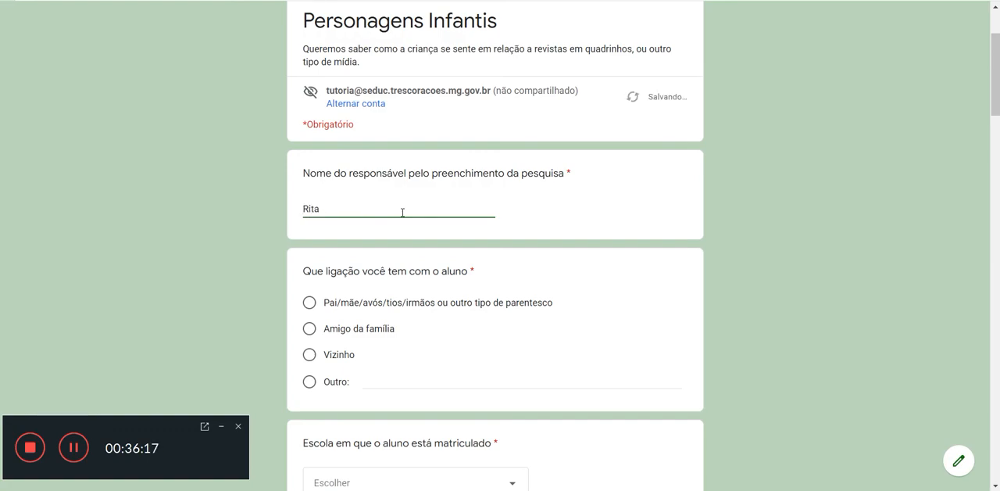
pyautogui.press('Tab')
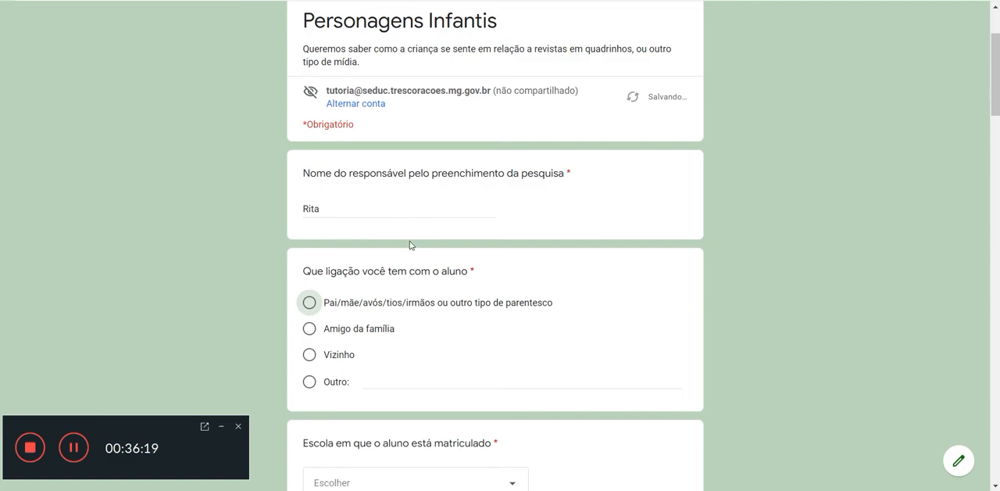
# Step: Answer the question about the connection to the student with "Outro" and the text "Supervisora da escola"
pyautogui.scroll(-2, 410, 243)
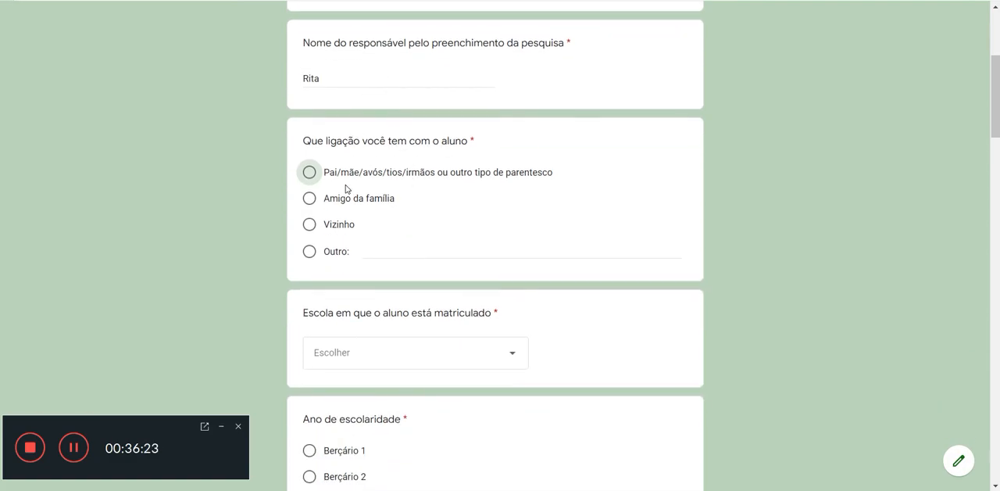
pyautogui.click(309, 251)
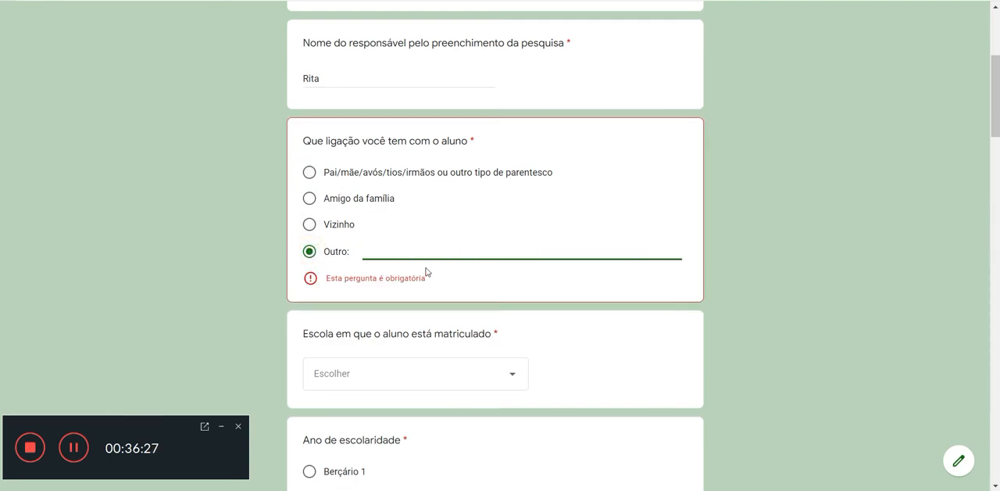
pyautogui.write('Su')
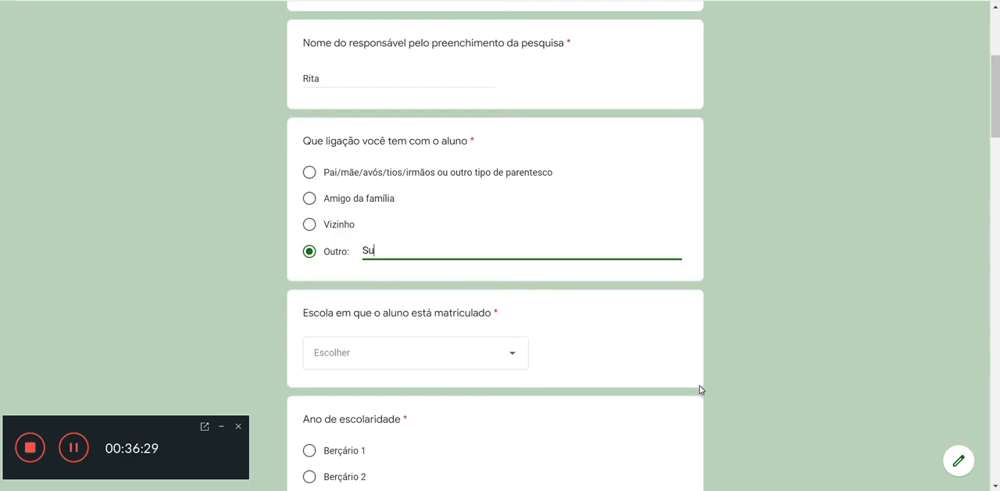
pyautogui.write('pervisora da escola')
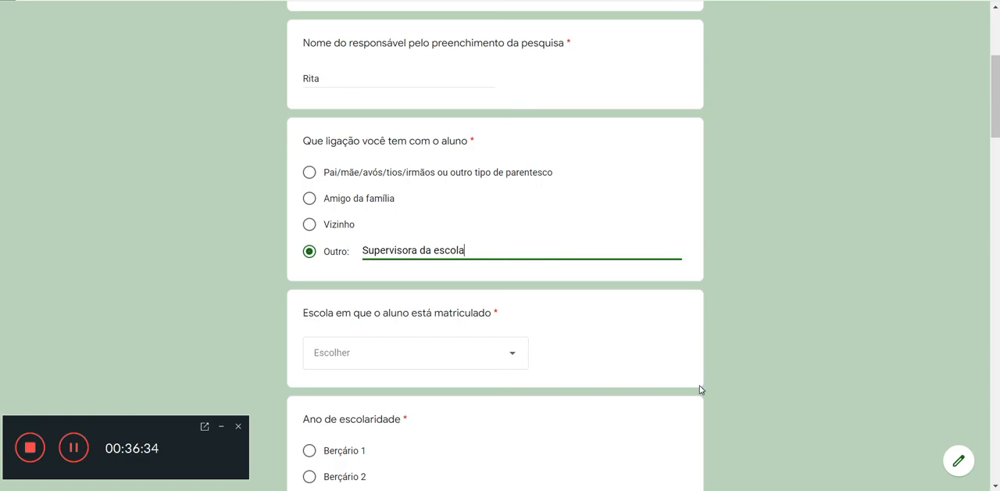
pyautogui.scroll(-2, 701, 390)
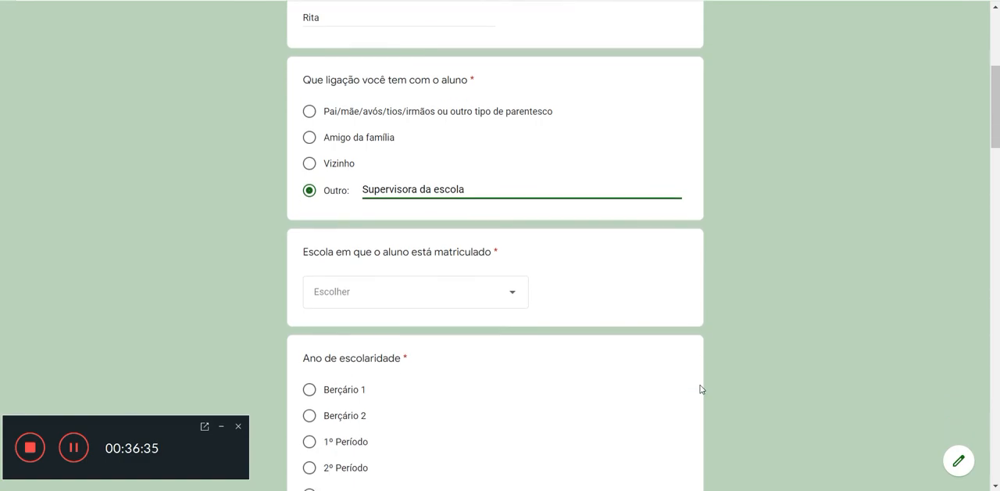
# Step: Select the school "Cemei Professor José Maria Ferreira Maciel" and the school year "Berçário 2" for the student
pyautogui.click(482, 223)
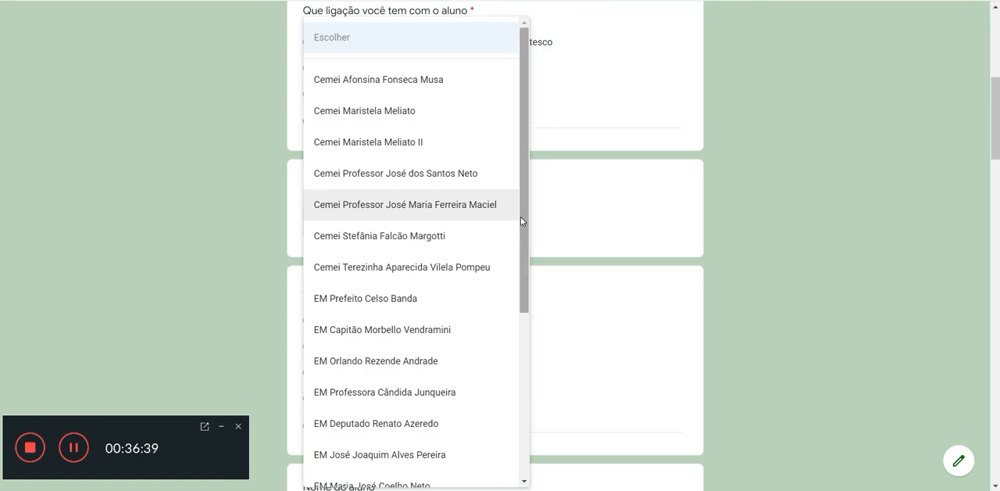
pyautogui.click(432, 207)
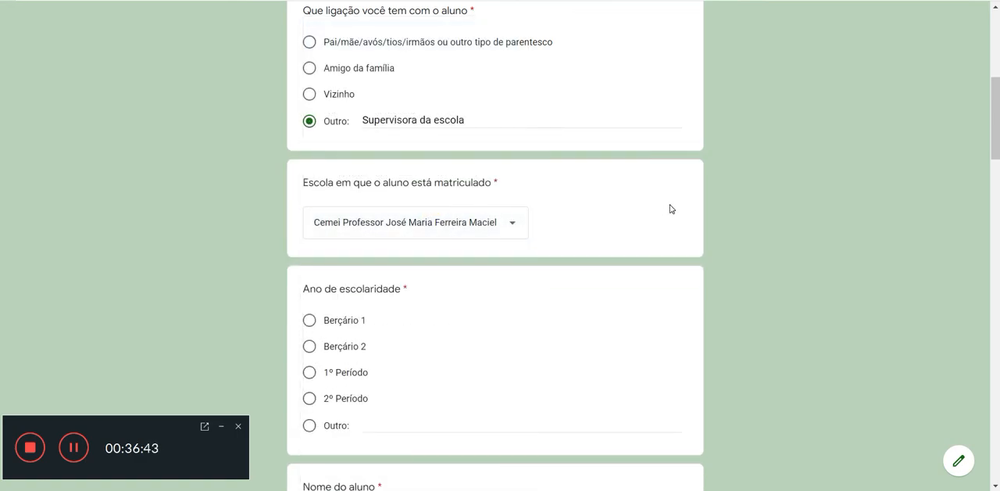
pyautogui.scroll(-3, 677, 212)
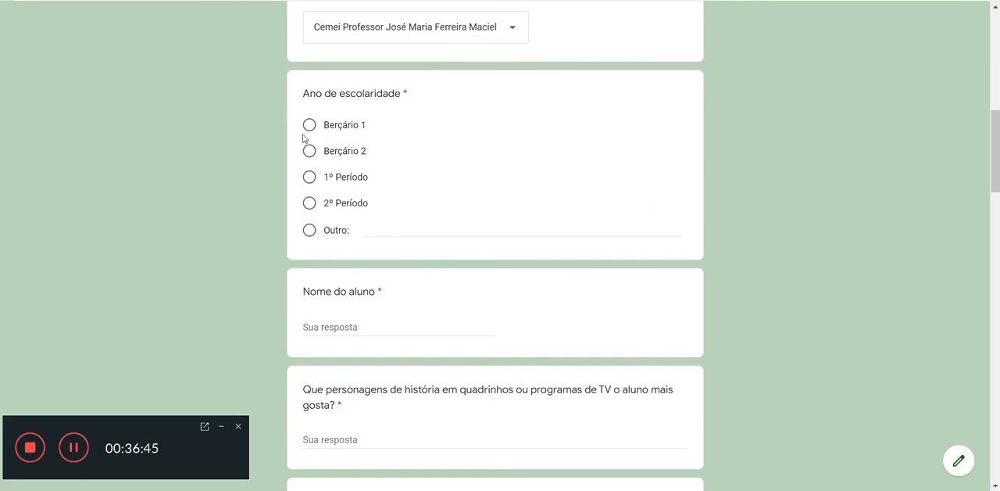
pyautogui.click(310, 151)
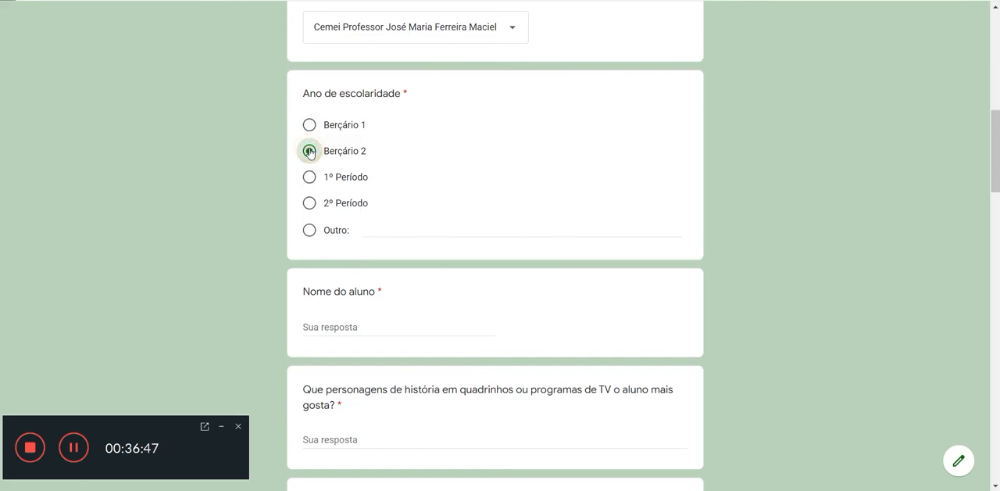
# Step: Enter the student's name in the "Nome do aluno" question
pyautogui.scroll(-2, 722, 198)
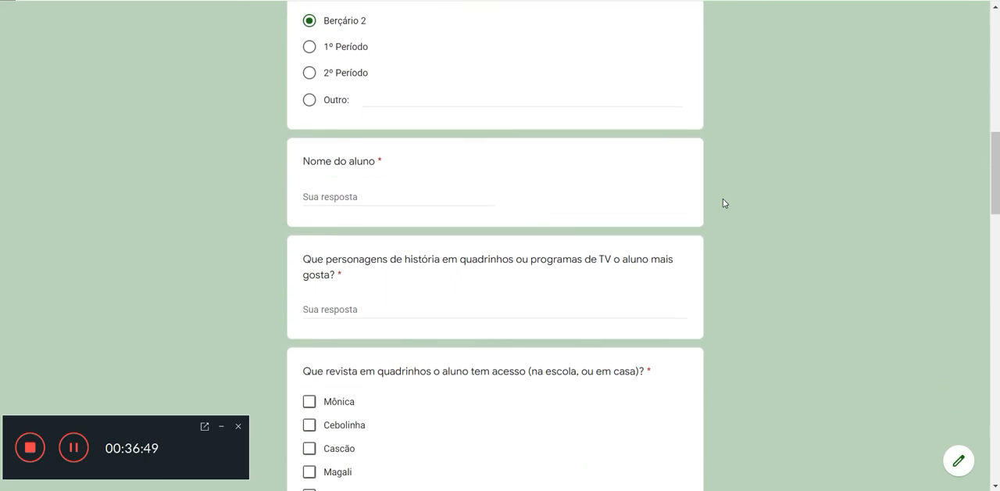
pyautogui.click(529, 198)
pyautogui.click(444, 200)
pyautogui.write('Chi')
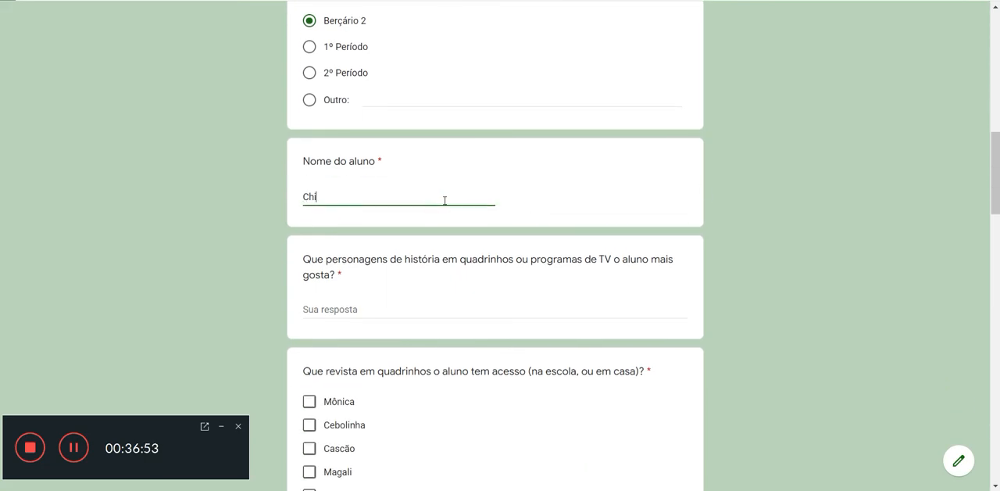
pyautogui.write('co Pulga')
# Step: Answer the question about the student's favourite comic or TV characters with "Bob Sponja"
pyautogui.scroll(-1, 447, 190)
pyautogui.scroll(-1, 447, 191)
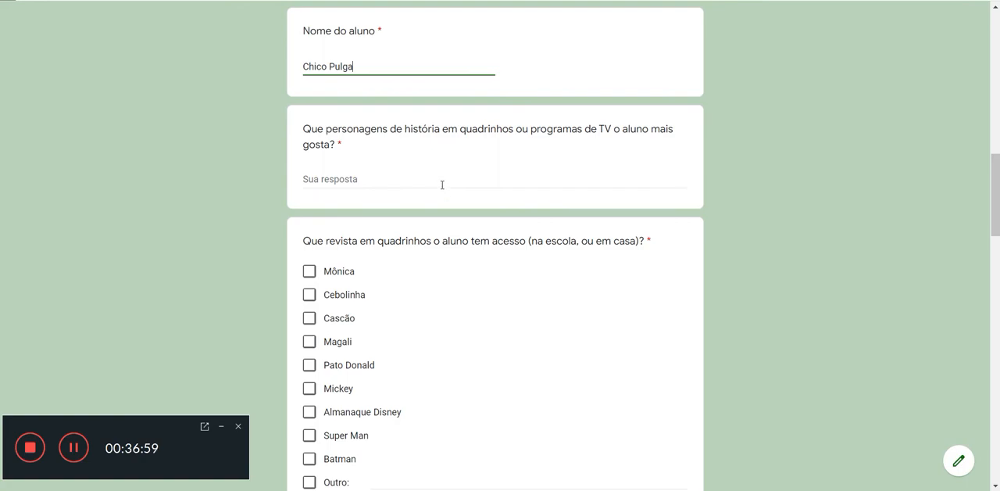
pyautogui.click(446, 182)
pyautogui.write('Bob Spon')
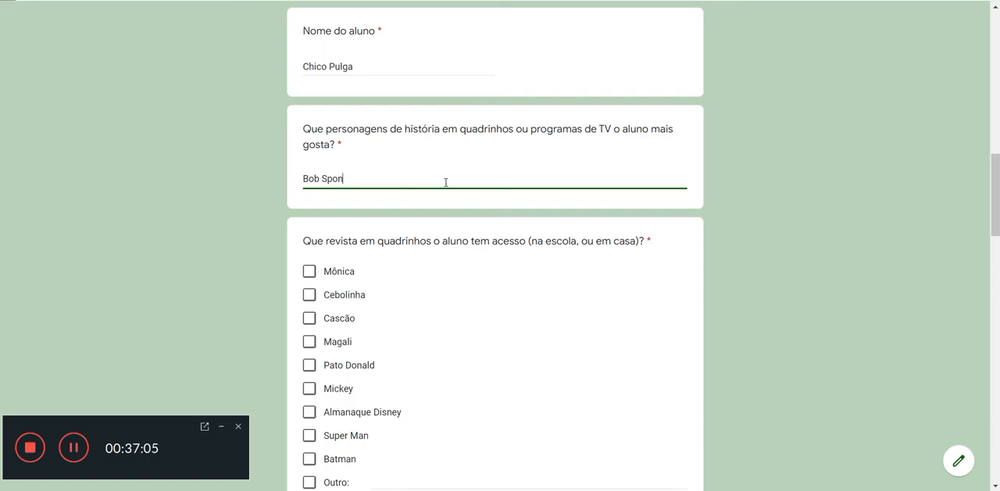
pyautogui.write('kaja')
# Step: For the comics the student has access to, select Mônica, Magali, Mickey and "Outro" with the text "Meninas super poderosas"
pyautogui.scroll(-2, 433, 169)
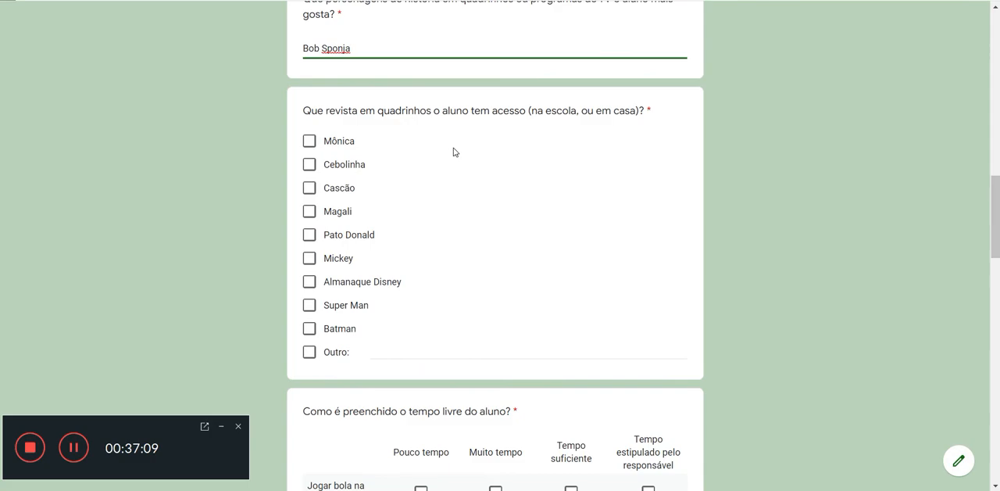
pyautogui.click(310, 145)
pyautogui.click(309, 216)
pyautogui.click(306, 258)
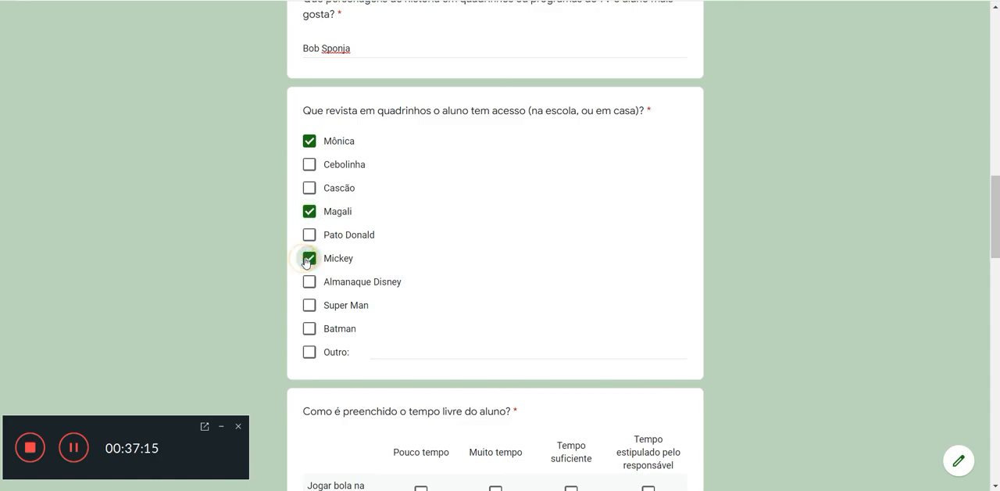
pyautogui.click(313, 355)
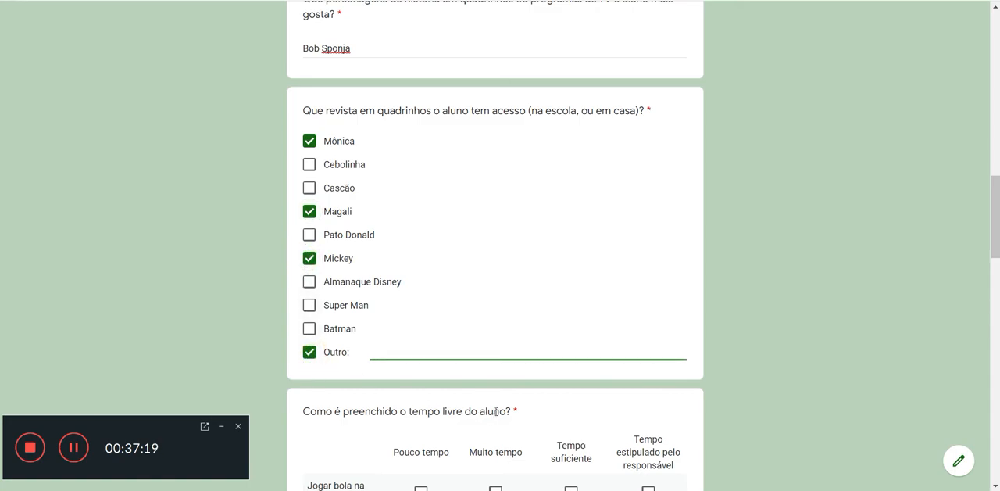
pyautogui.write('Meninas super poderosas')
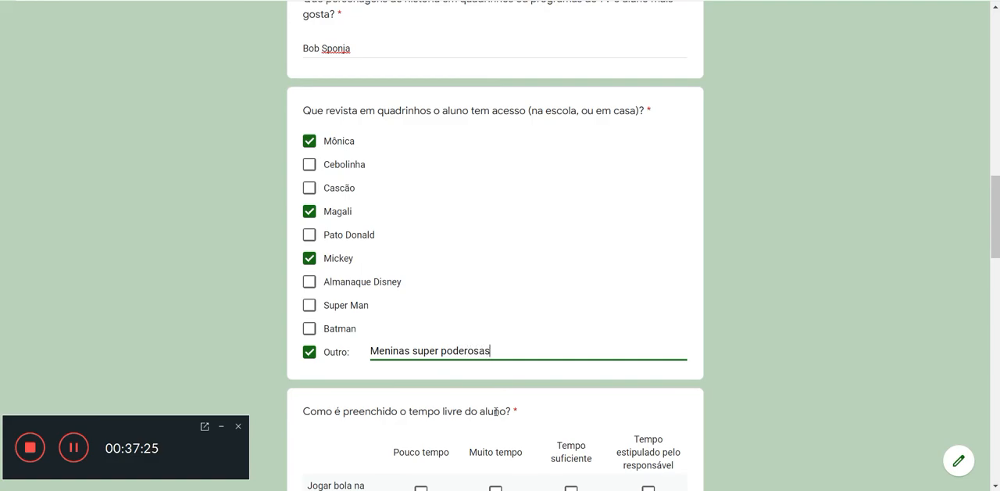
# Step: In the free-time grid, mark "Muito tempo" for Jogar no celular, Assistir TV and Assistir Youtube
pyautogui.scroll(-4, 494, 424)
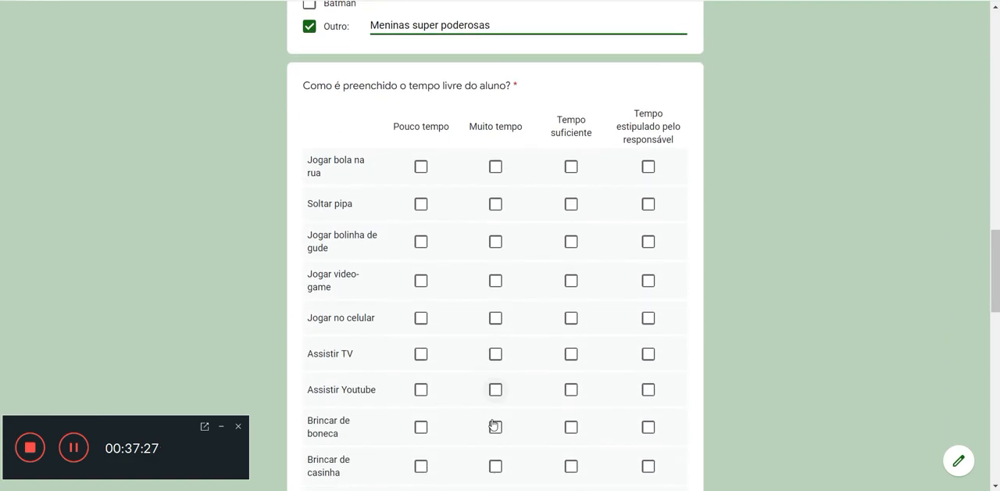
pyautogui.scroll(-1, 494, 425)
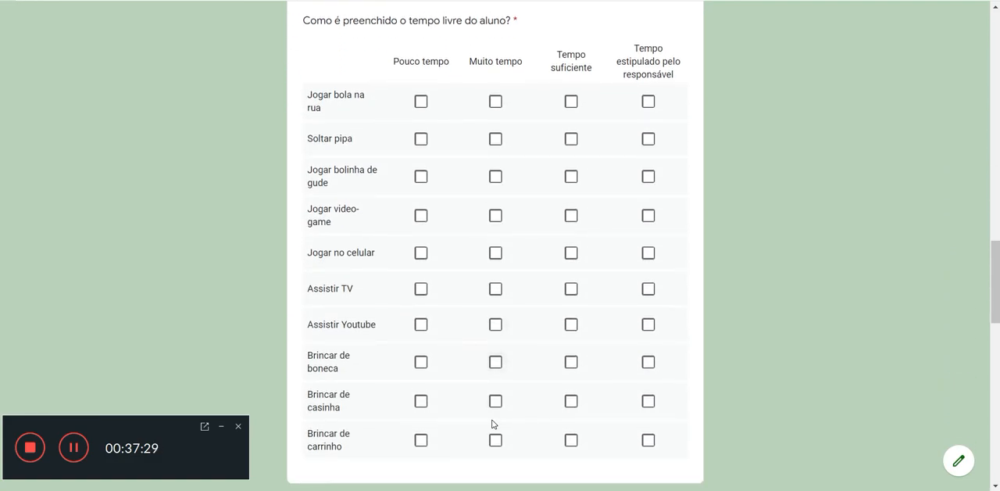
pyautogui.click(492, 290)
pyautogui.click(497, 325)
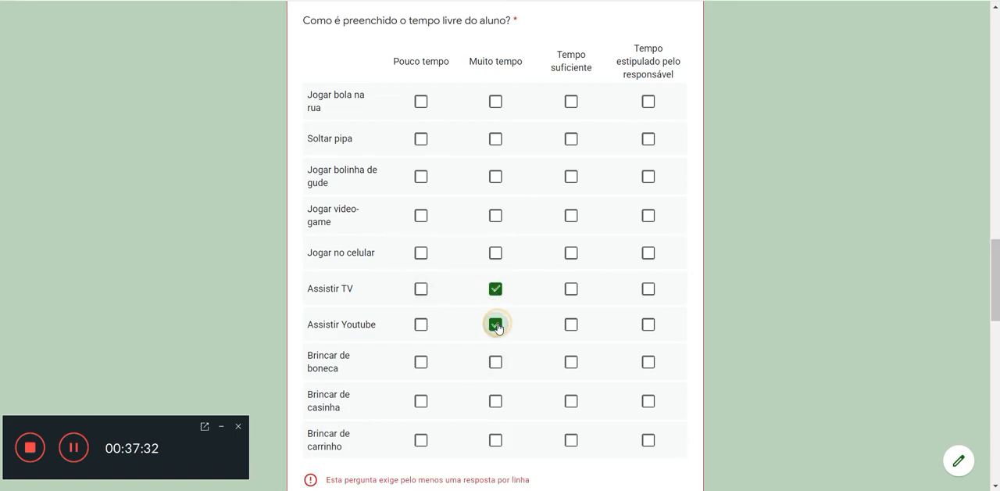
pyautogui.click(497, 254)
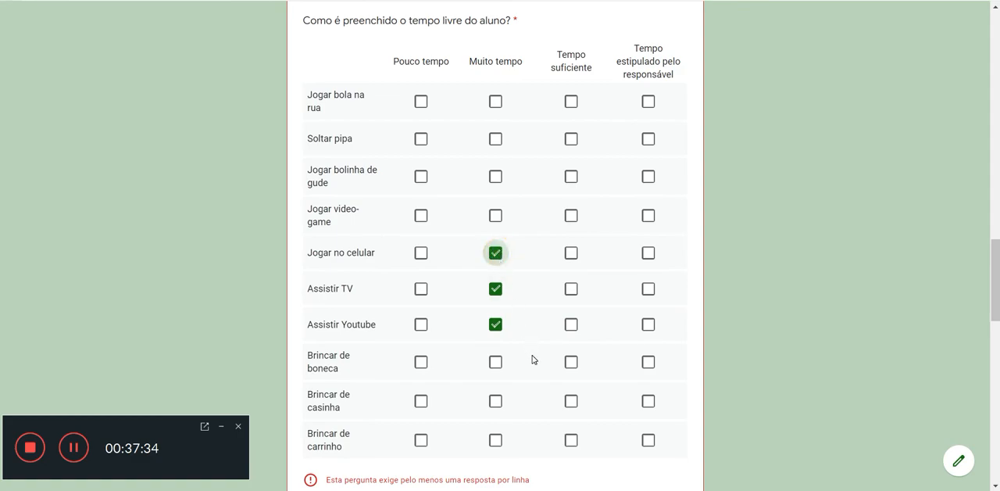
# Step: Mark "Pouco tempo" for all ten activities in the free-time grid, from Jogar bola na rua to Brincar de carrinho
pyautogui.click(421, 102)
pyautogui.click(420, 139)
pyautogui.click(421, 175)
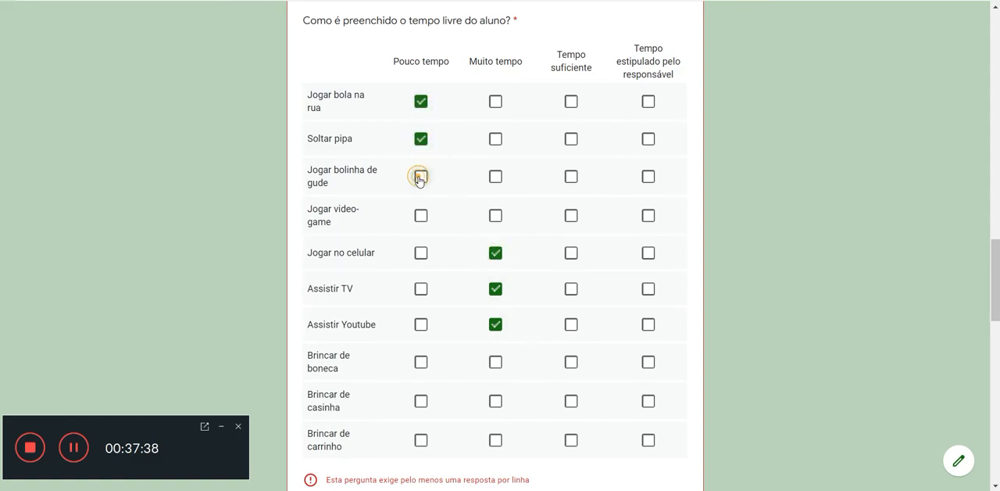
pyautogui.click(421, 214)
pyautogui.click(421, 251)
pyautogui.click(419, 288)
pyautogui.click(419, 323)
pyautogui.click(421, 361)
pyautogui.click(421, 401)
pyautogui.click(420, 440)
# Step: Match the first eight traits, in order, to Magali, Tio Patinhas, Cebolinha, Pato Donald, Franjinha, Mônica, Professor Pardal and Cascão
pyautogui.scroll(-5, 422, 444)
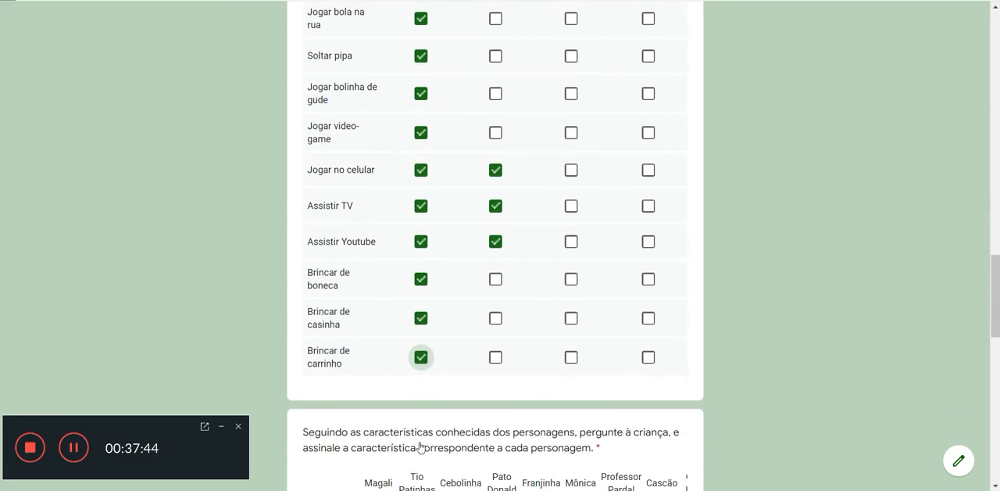
pyautogui.scroll(-2, 425, 442)
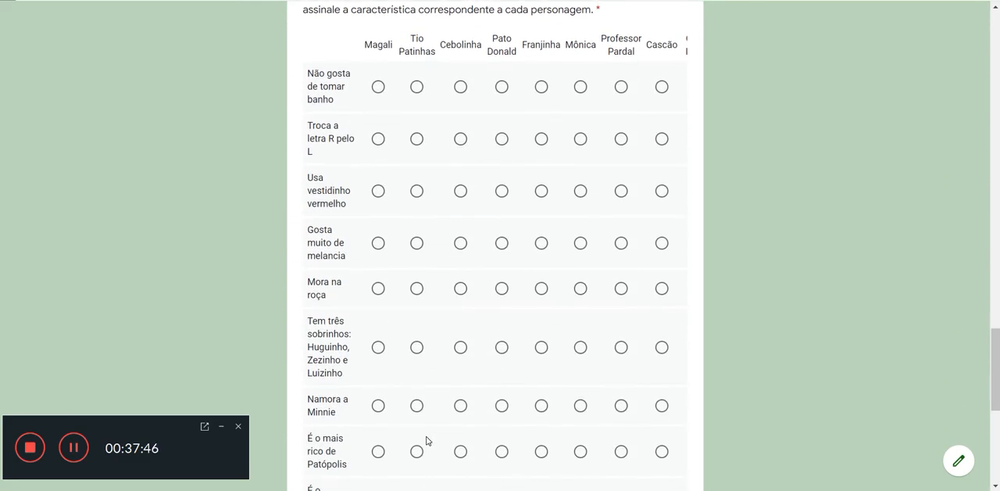
pyautogui.click(378, 87)
pyautogui.click(413, 139)
pyautogui.click(460, 191)
pyautogui.click(491, 245)
pyautogui.click(540, 288)
pyautogui.click(583, 350)
pyautogui.click(623, 408)
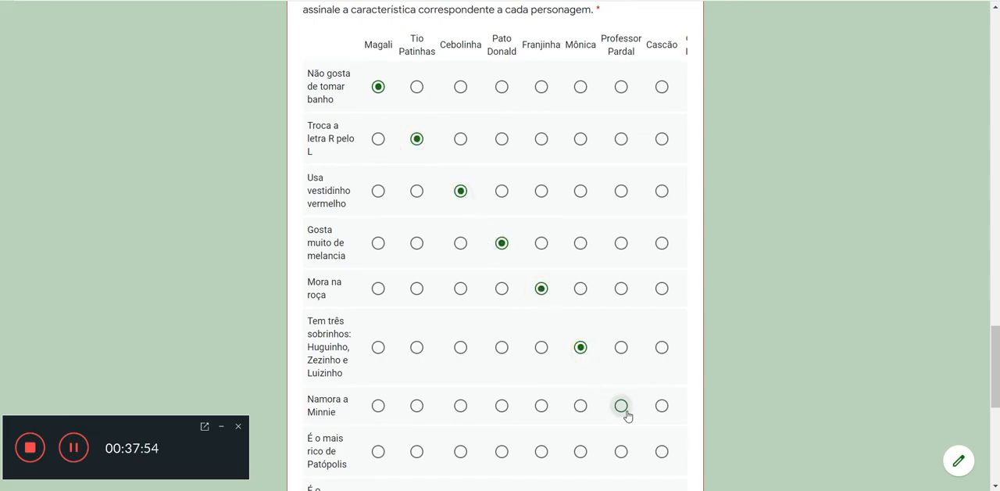
pyautogui.click(661, 453)
# Step: Match "É o inventor das gambiarras" to the ninth character and "É o cientista da turminha" to the tenth
pyautogui.scroll(-4, 661, 456)
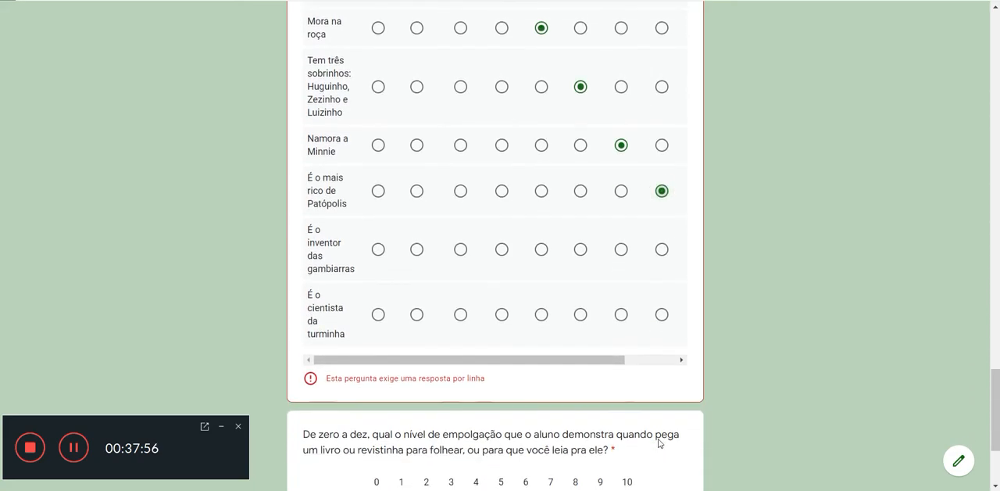
pyautogui.moveTo(589, 364); pyautogui.dragTo(641, 364)
pyautogui.click(633, 249)
pyautogui.click(669, 315)
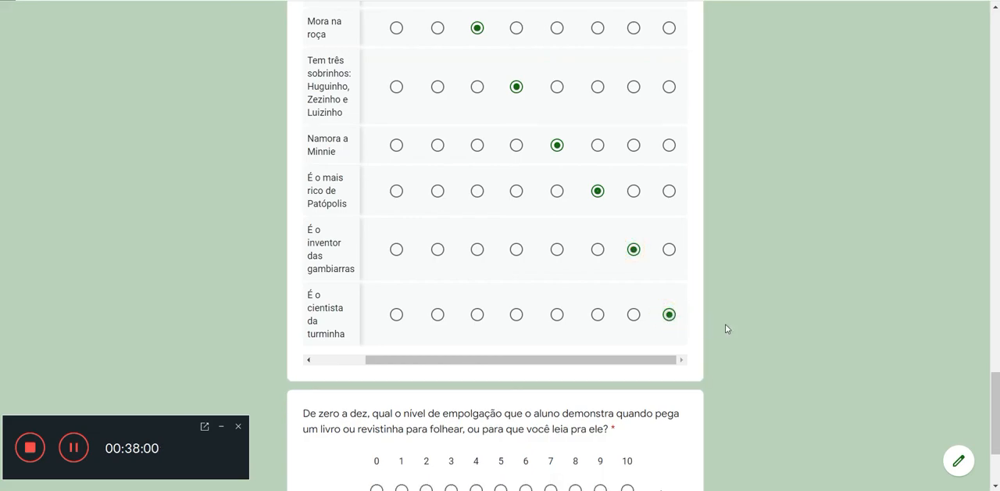
# Step: Rate the student's enthusiasm for books or comics as 2 and submit the survey response
pyautogui.scroll(3, 727, 329)
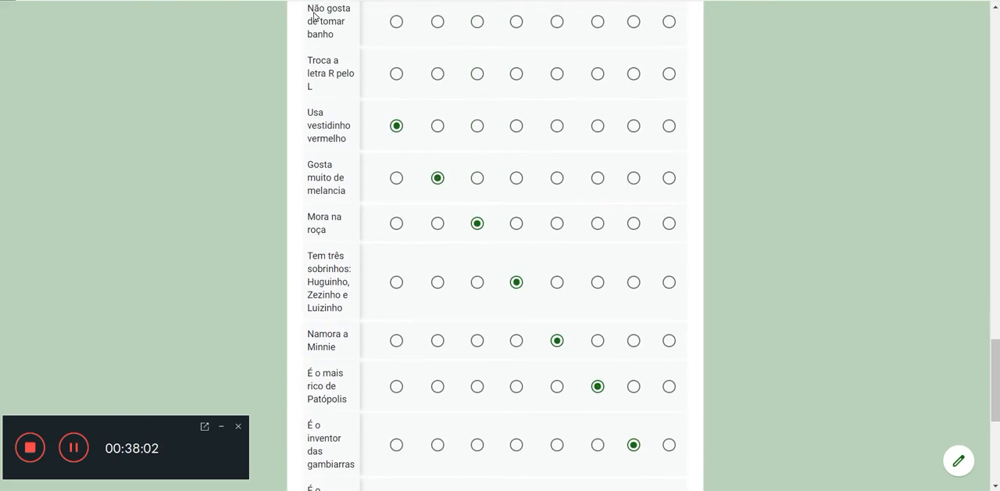
pyautogui.scroll(-3, 504, 258)
pyautogui.scroll(4, 516, 266)
pyautogui.scroll(-4, 517, 270)
pyautogui.scroll(-2, 516, 271)
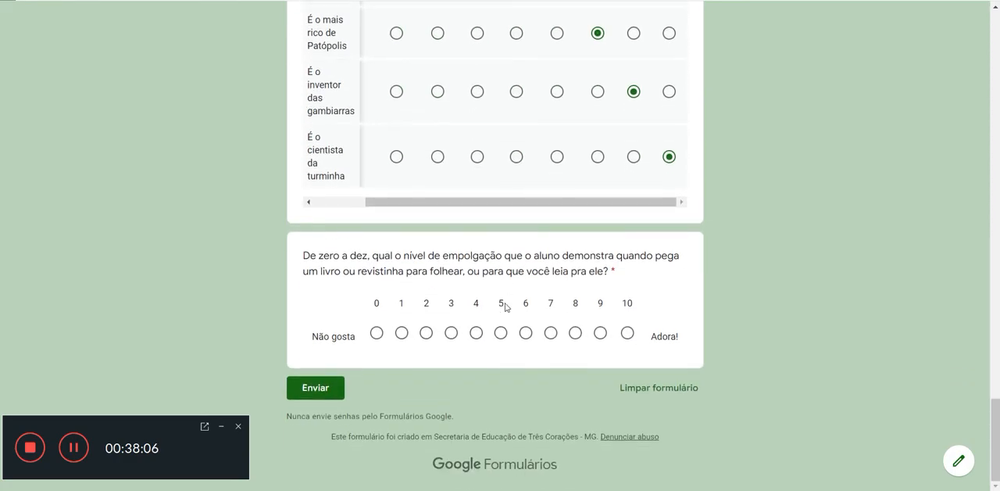
pyautogui.click(427, 335)
pyautogui.click(333, 396)
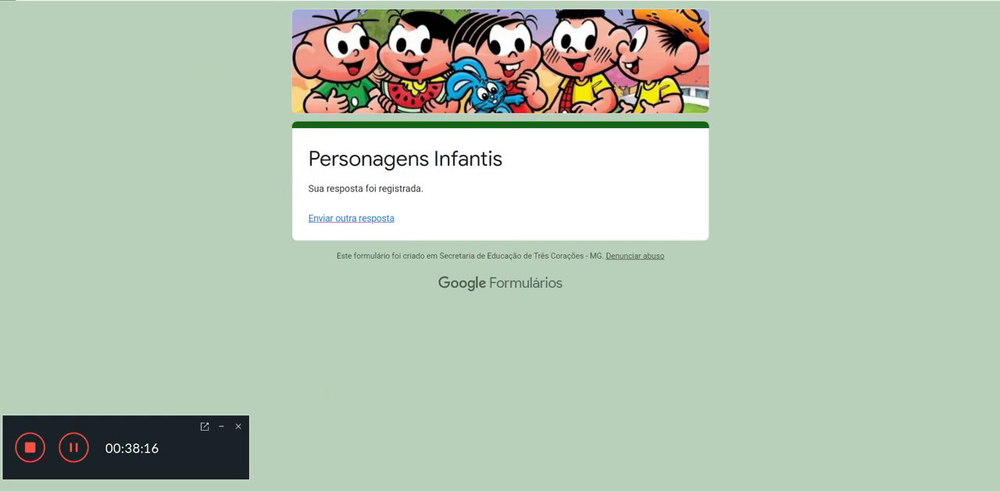
# Step: Return to the form's response summary and inspect the "Troca a letra R pelo L" bars in the character-traits chart
pyautogui.click(234, 2)
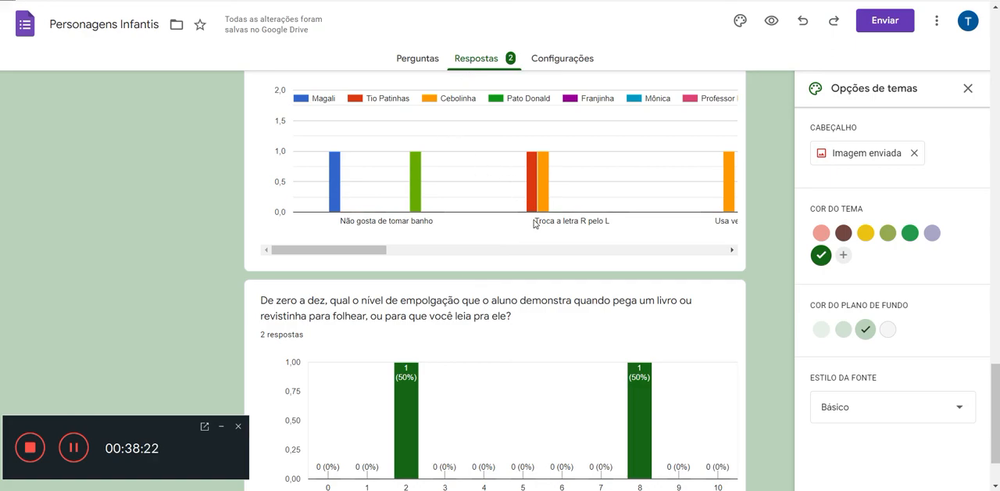
pyautogui.scroll(1, 536, 223)
pyautogui.moveTo(543, 232)
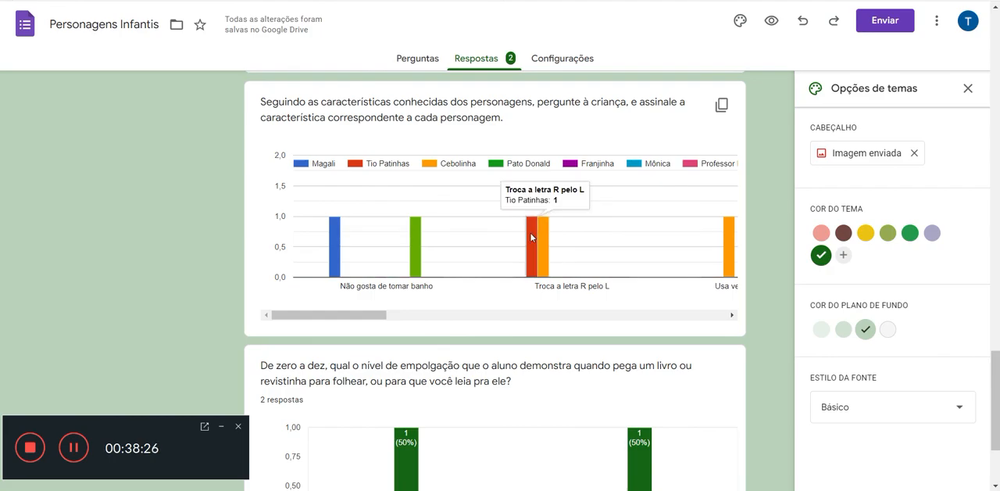
# Step: Examine the summary from the respondents' names through the charts for connection to the student and the student's school
pyautogui.scroll(20, 535, 233)
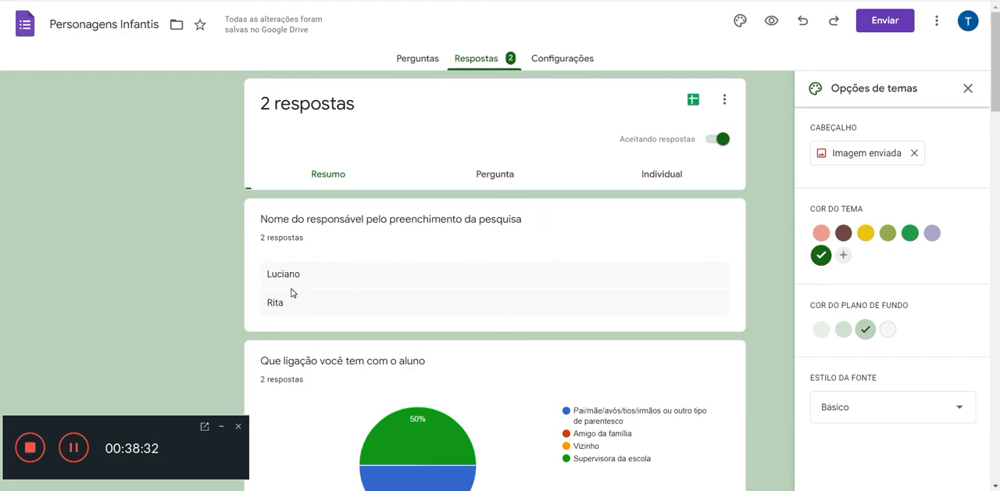
pyautogui.scroll(-2, 291, 292)
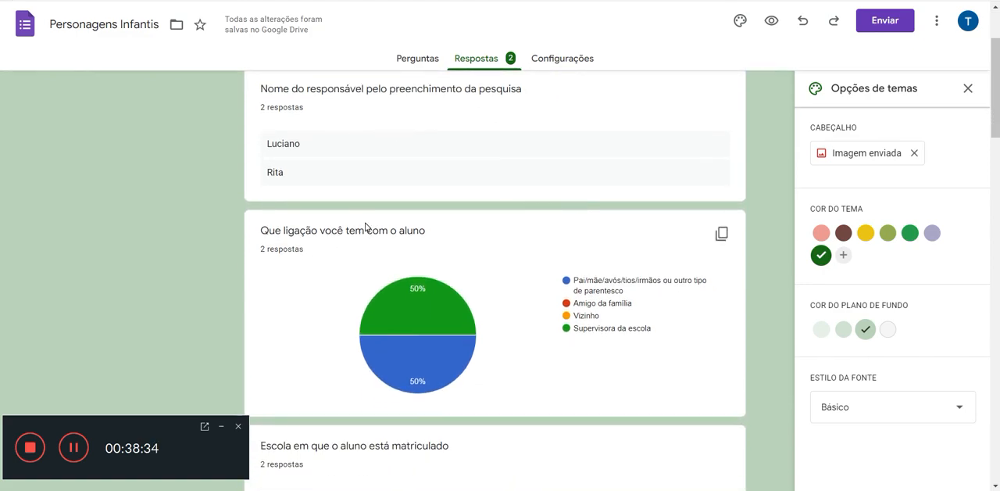
pyautogui.moveTo(403, 305)
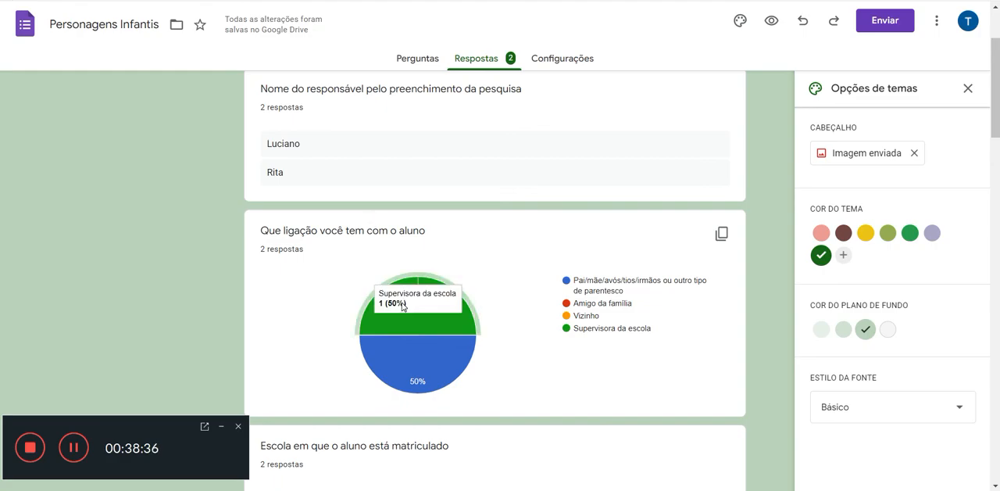
pyautogui.moveTo(436, 362)
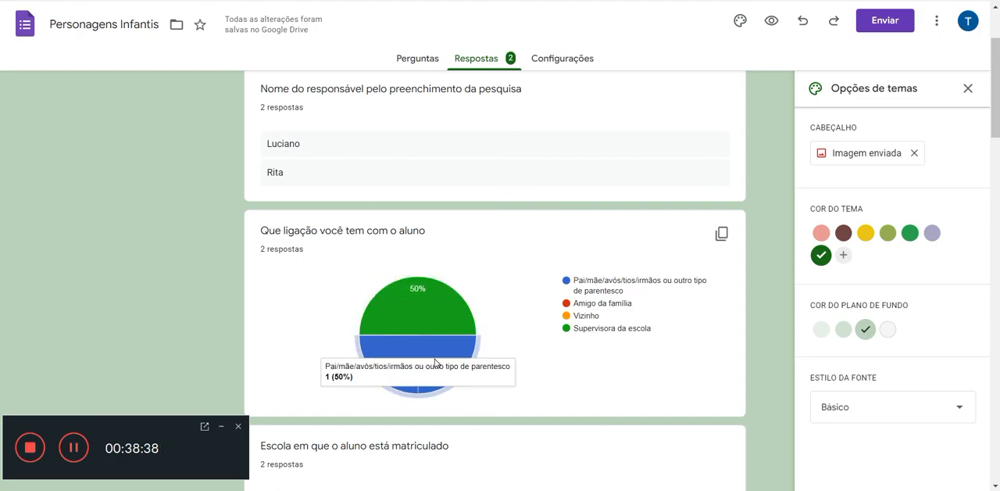
pyautogui.moveTo(440, 329)
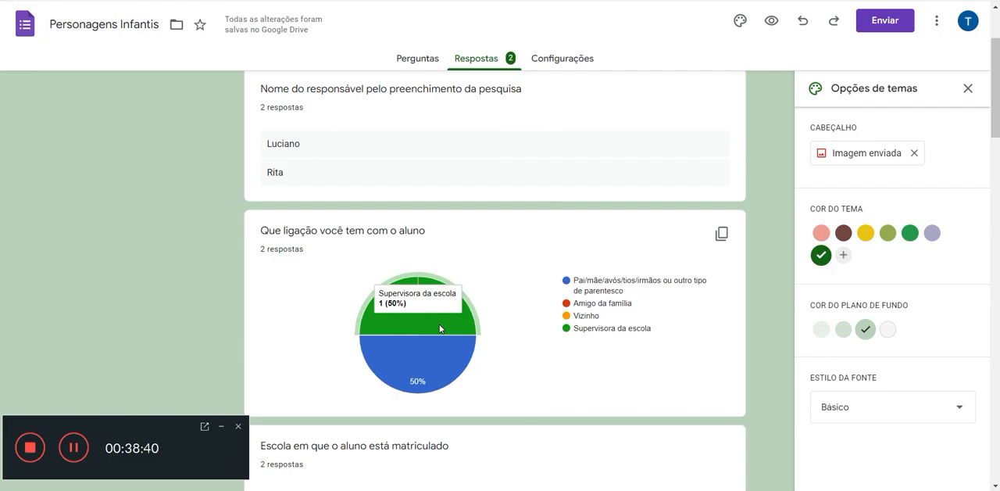
pyautogui.scroll(-3, 440, 328)
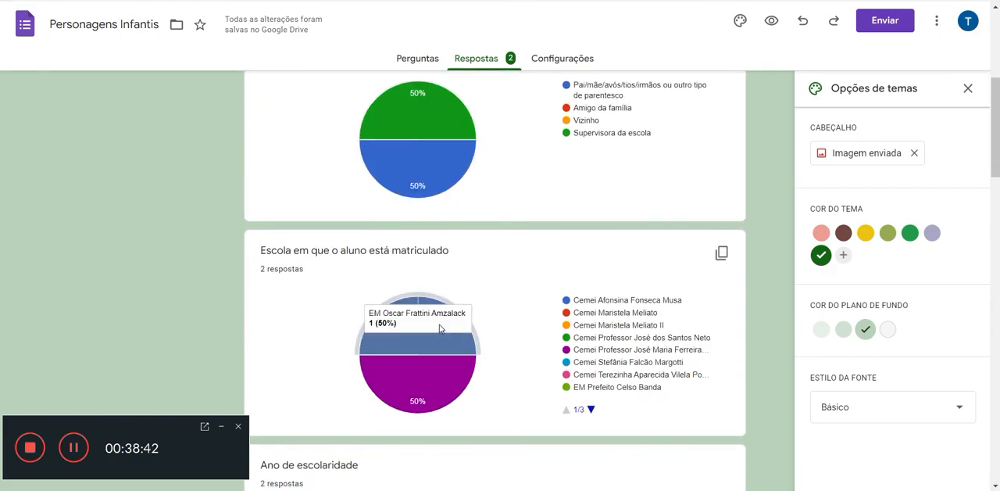
pyautogui.scroll(-2, 492, 302)
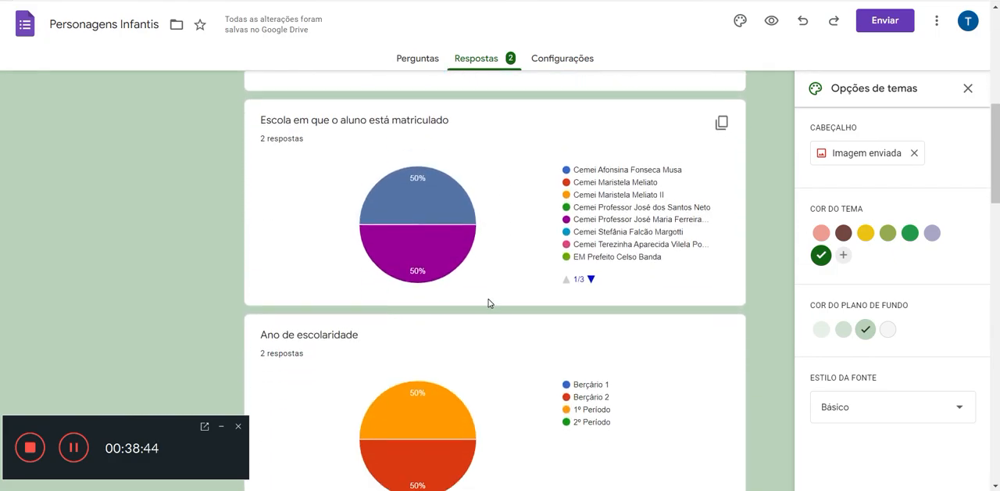
pyautogui.moveTo(447, 221)
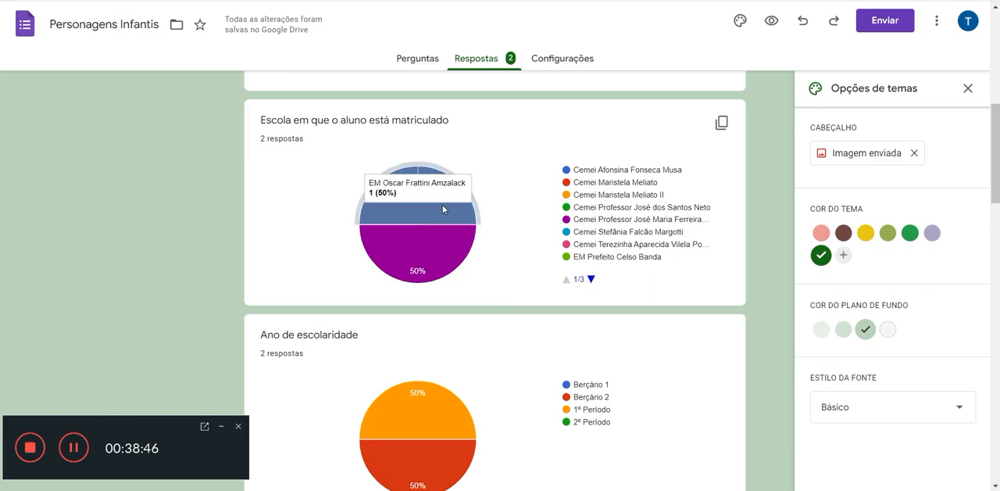
# Step: Examine the summary results for the student's school, school year, name, favourite characters and accessible comic magazines
pyautogui.moveTo(431, 245)
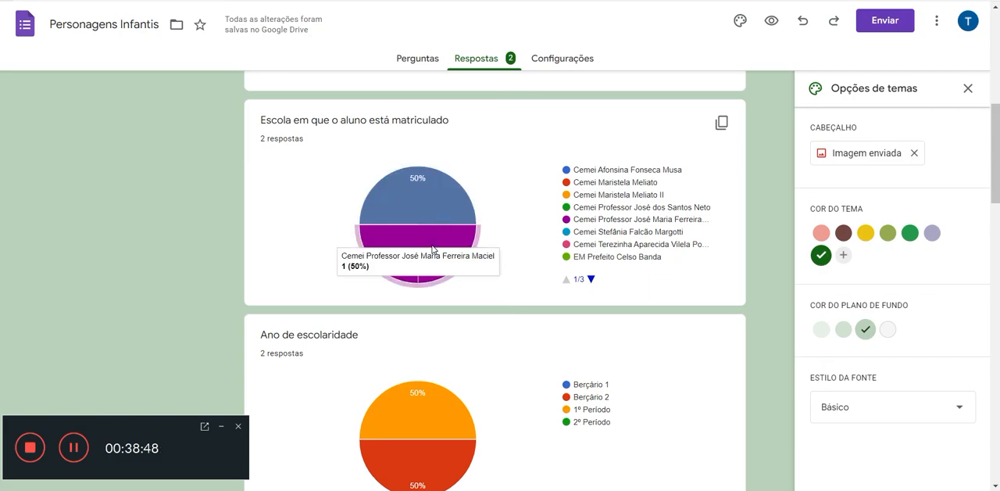
pyautogui.scroll(-3, 432, 247)
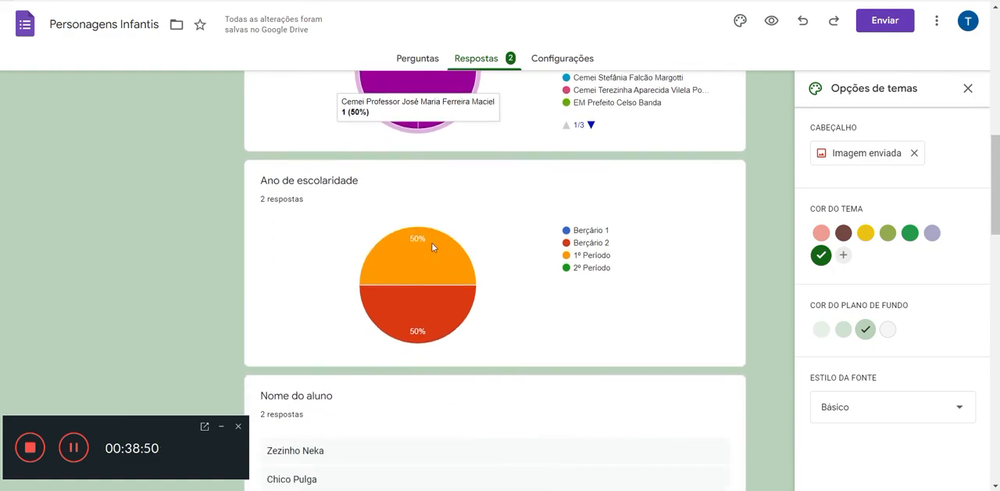
pyautogui.moveTo(432, 270)
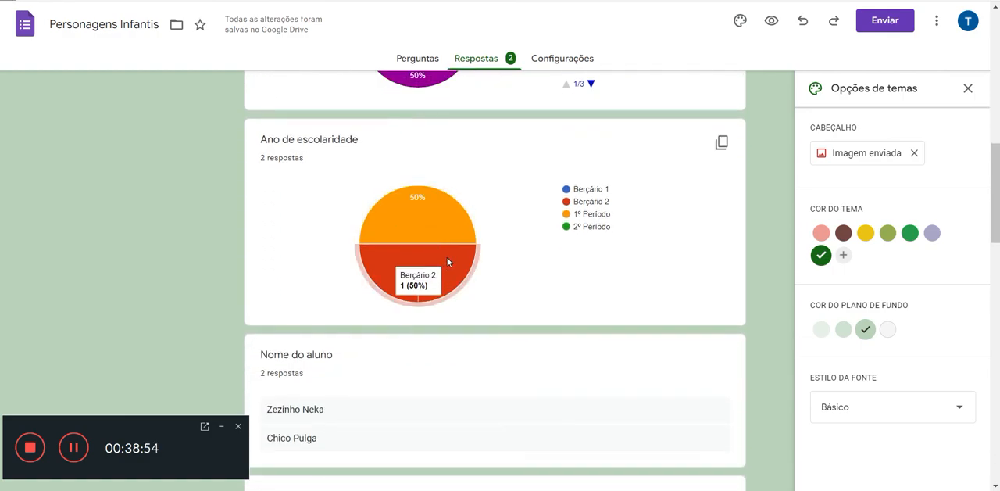
pyautogui.scroll(-3, 447, 257)
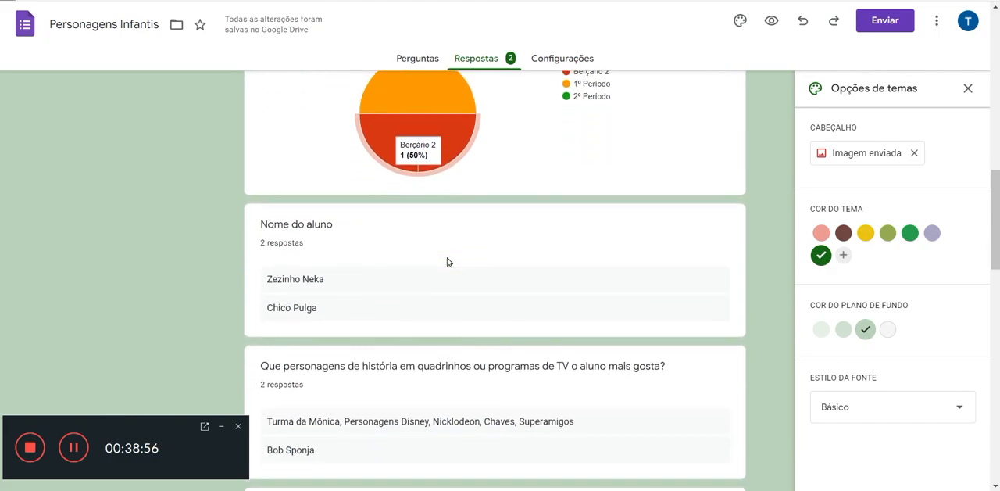
pyautogui.scroll(-2, 447, 261)
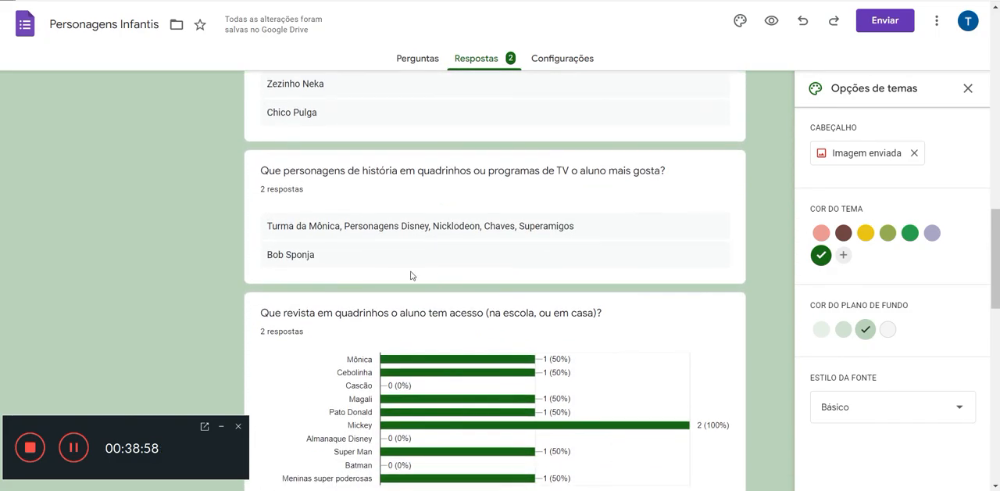
pyautogui.scroll(-3, 312, 227)
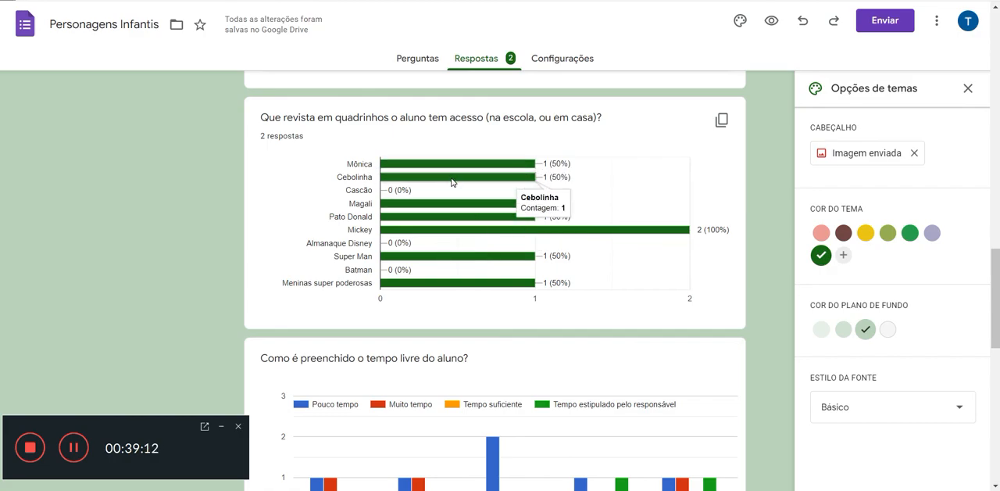
# Step: Examine the charts for the student's free time, the character traits and the zero-to-ten enthusiasm rating
pyautogui.scroll(-3, 451, 182)
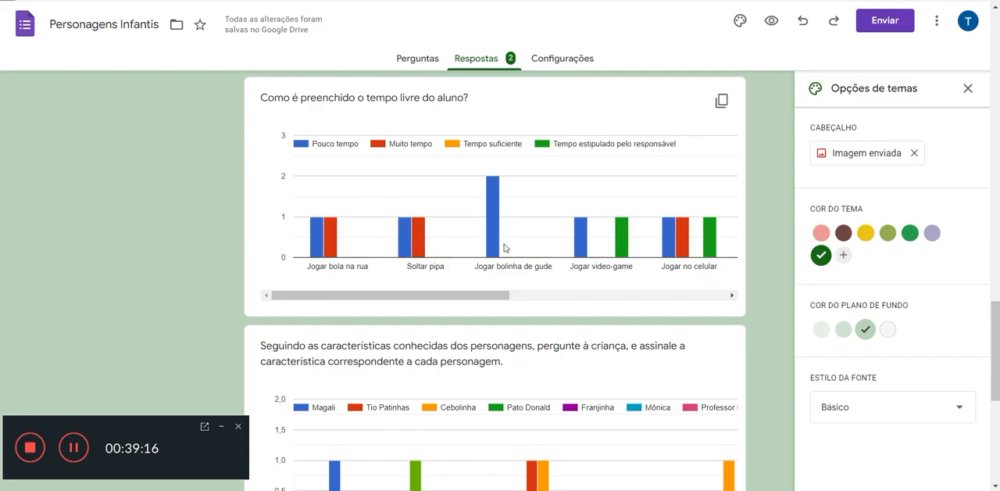
pyautogui.moveTo(509, 294); pyautogui.dragTo(392, 318)
pyautogui.scroll(-3, 392, 318)
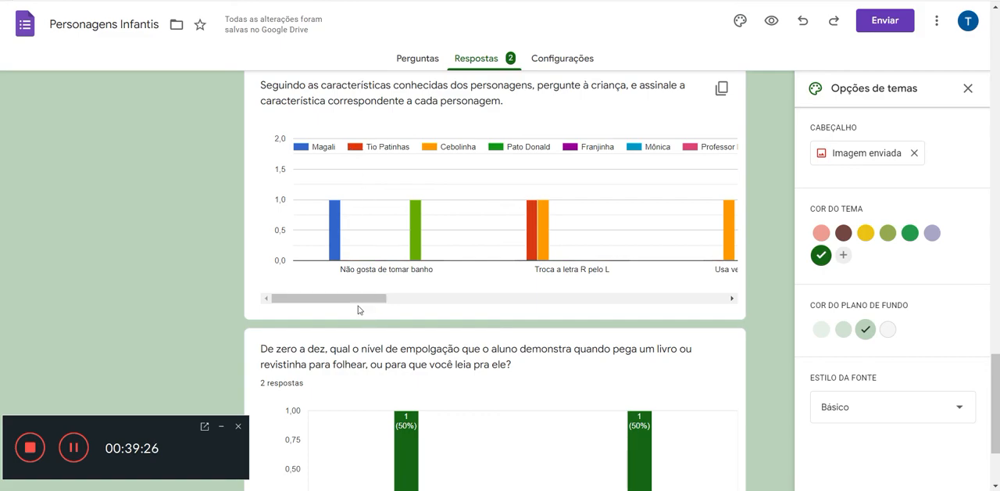
pyautogui.moveTo(359, 306)
pyautogui.mouseDown()
pyautogui.moveTo(585, 313)
pyautogui.moveTo(372, 315)
pyautogui.mouseUp()
pyautogui.scroll(-2, 373, 315)
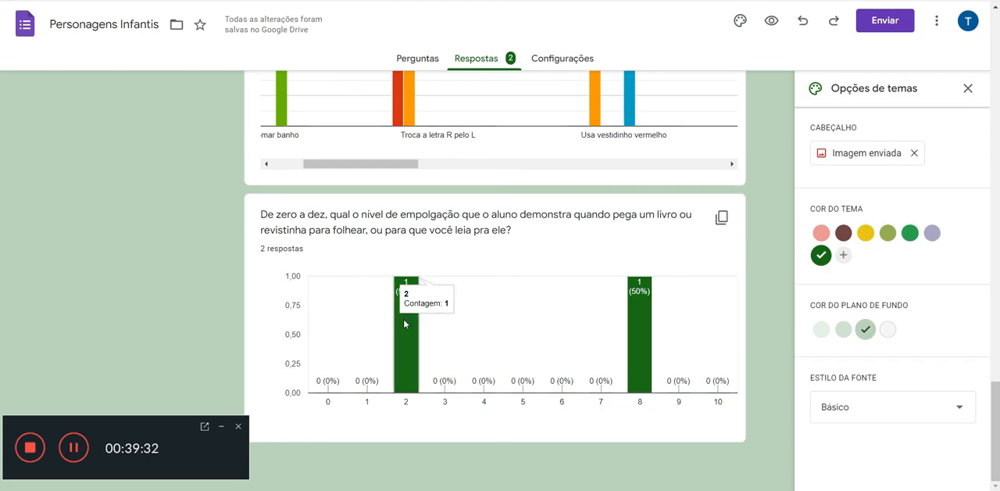
pyautogui.moveTo(636, 333)
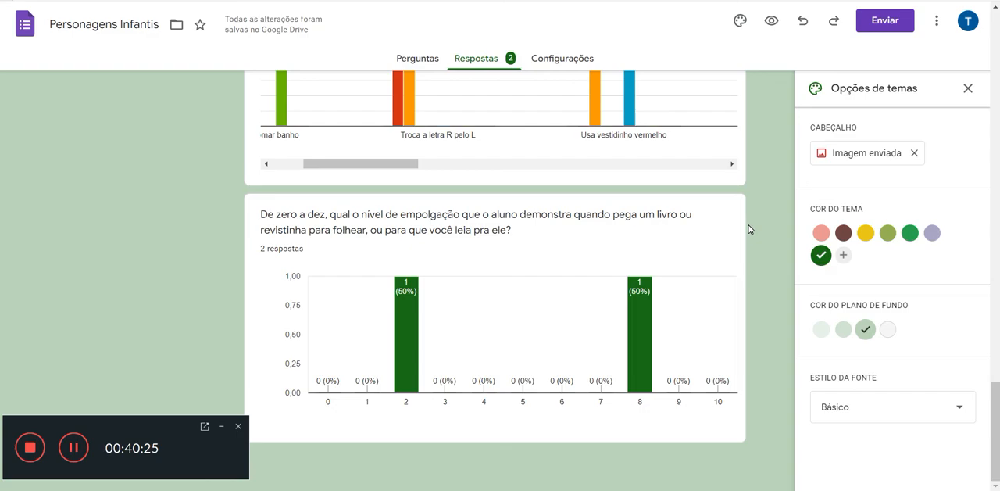
# Step: Skim the whole response summary again, between the respondents' names and the enthusiasm rating chart
pyautogui.scroll(5, 748, 229)
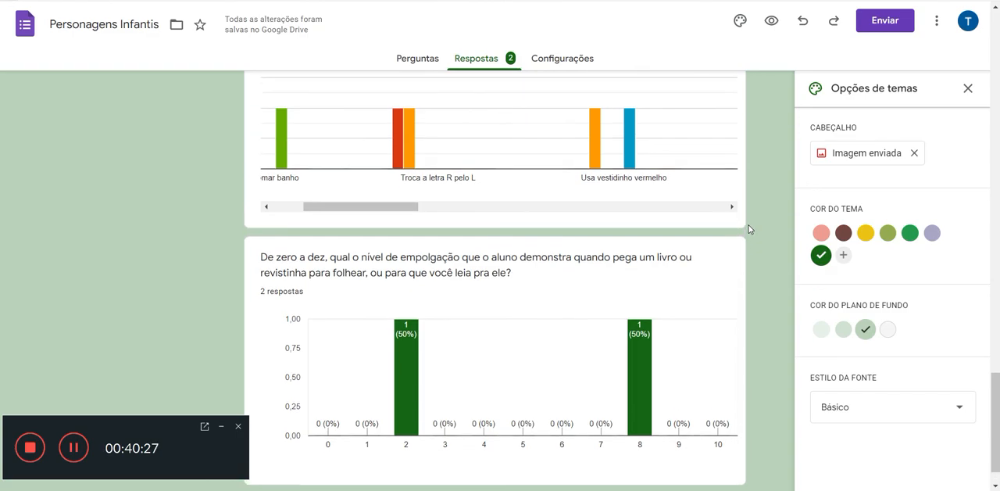
pyautogui.scroll(10, 750, 225)
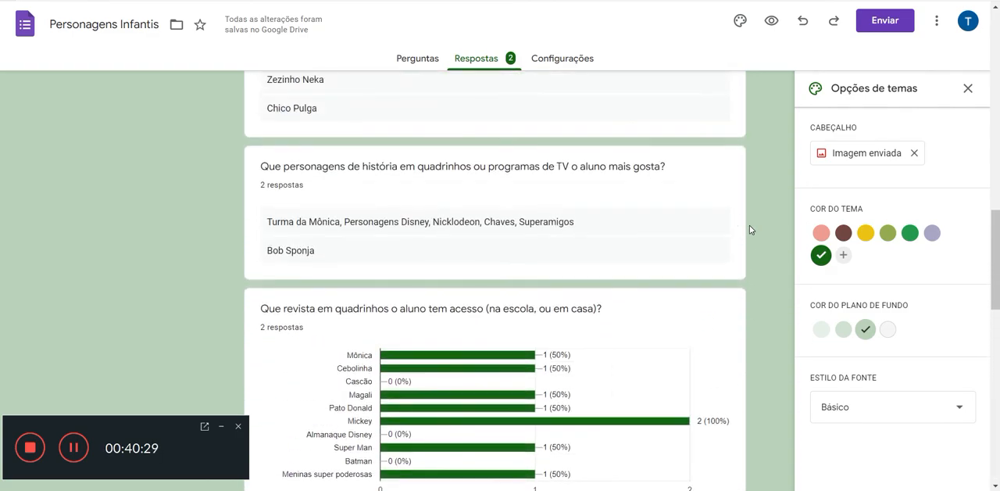
pyautogui.scroll(7, 754, 226)
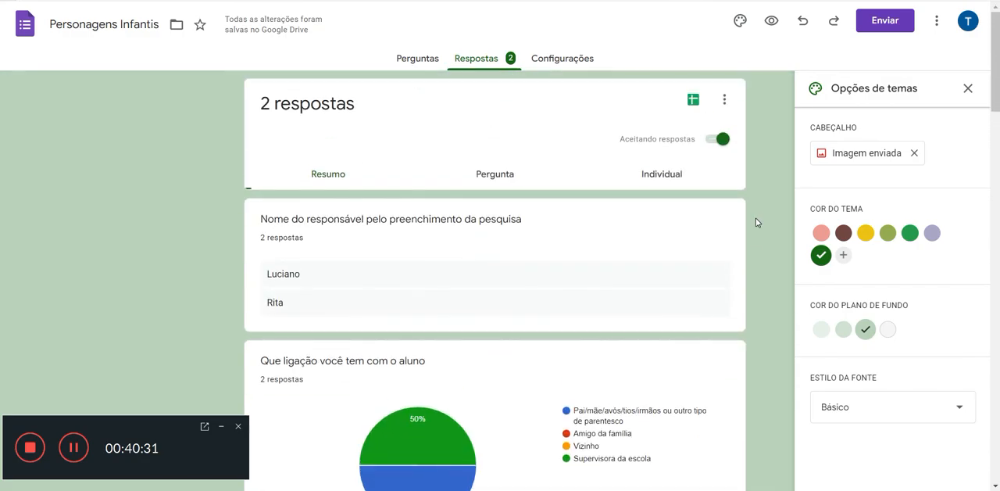
pyautogui.scroll(-14, 743, 225)
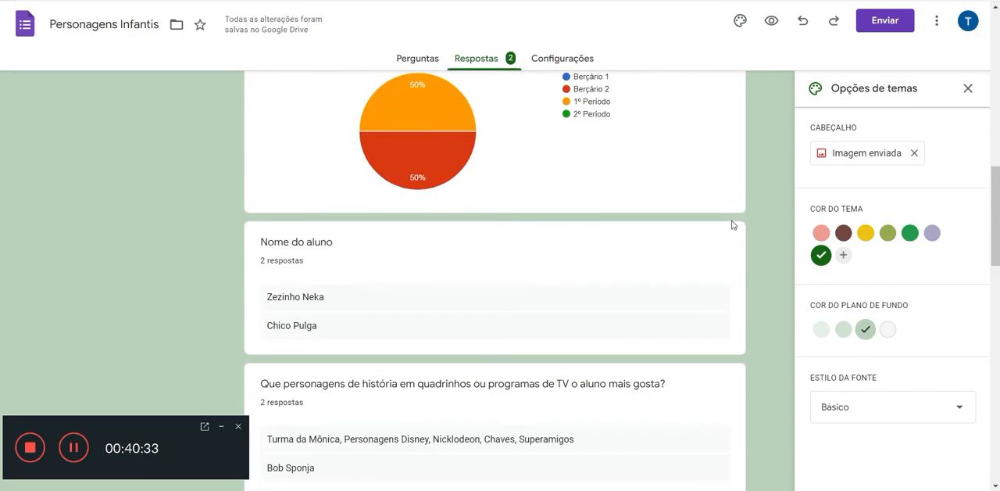
pyautogui.scroll(-9, 724, 225)
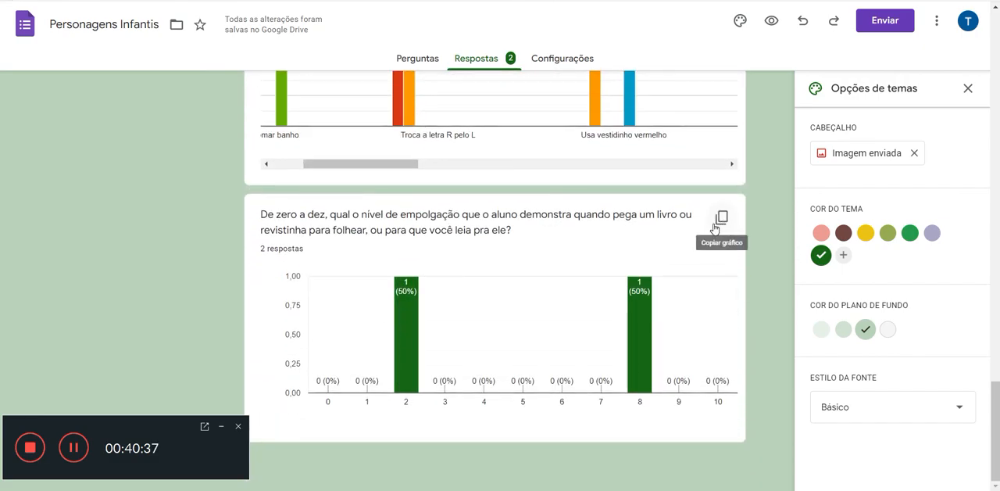
pyautogui.scroll(1, 715, 225)
pyautogui.scroll(10, 713, 227)
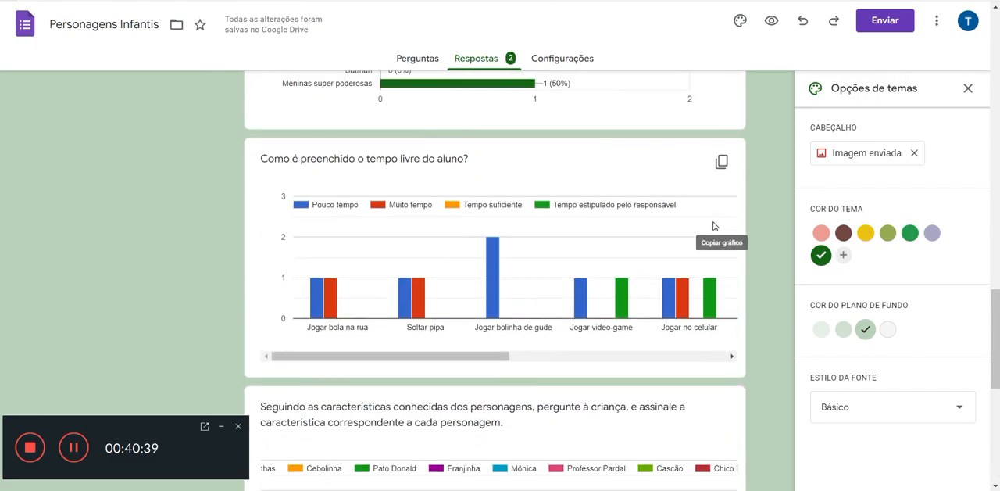
pyautogui.scroll(10, 713, 226)
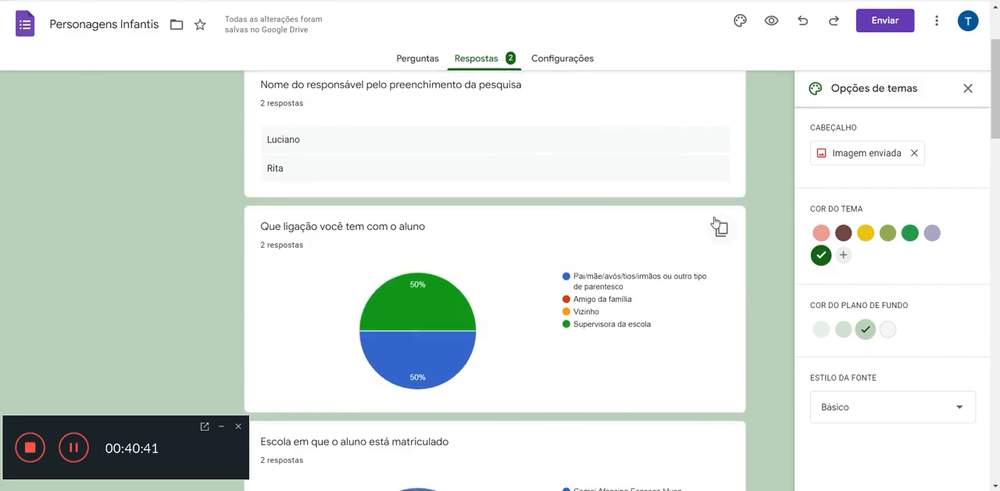